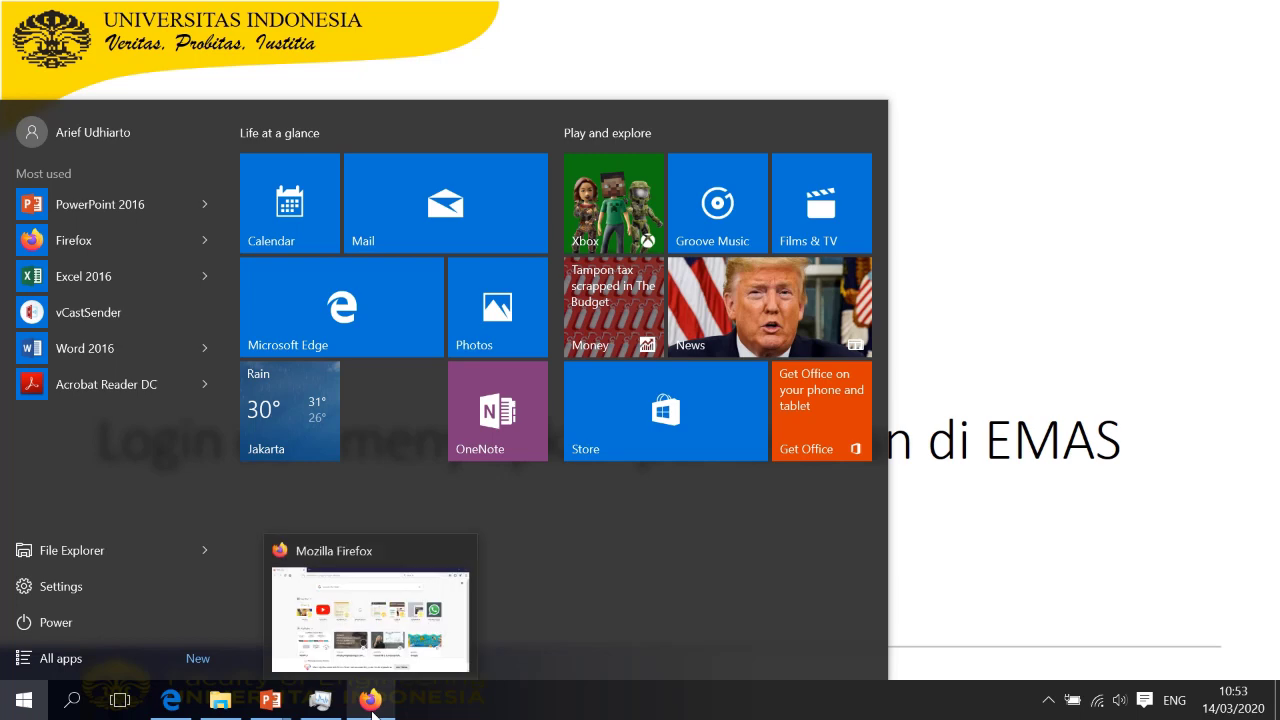
# Bring Firefox forward and load emas.ui.ac.id
pyautogui.click(371, 701)
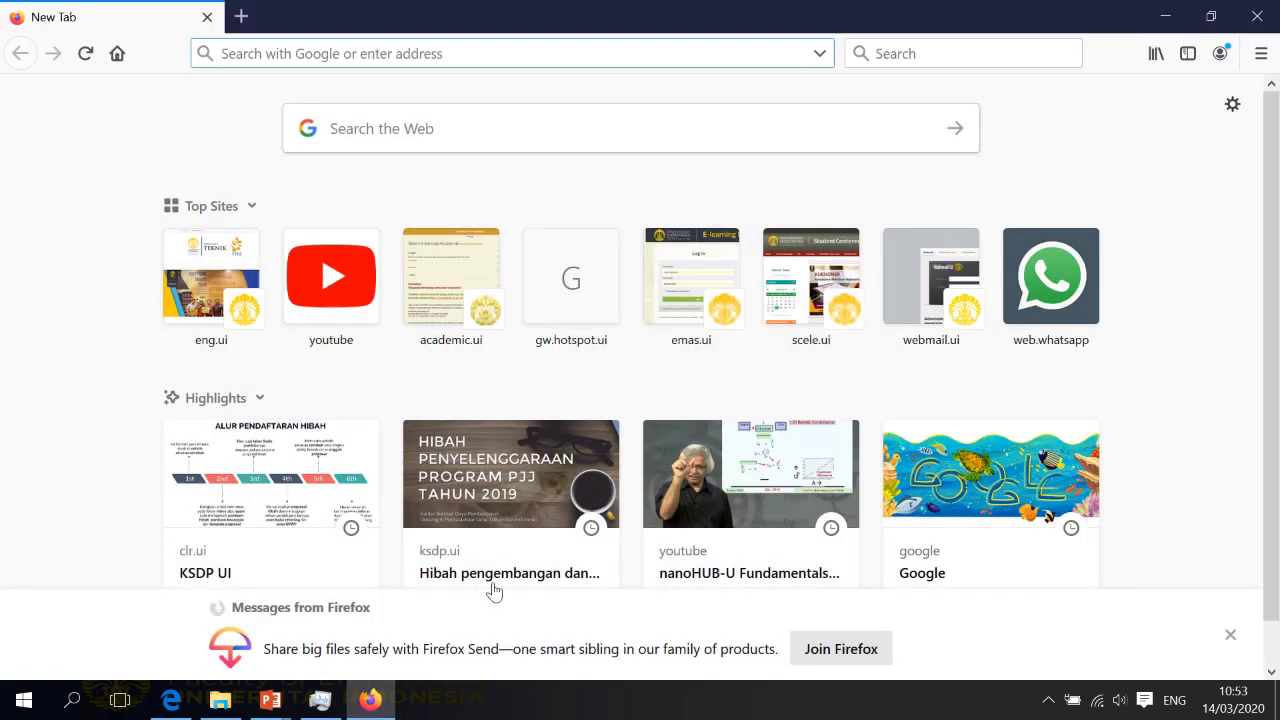
pyautogui.write('emas')
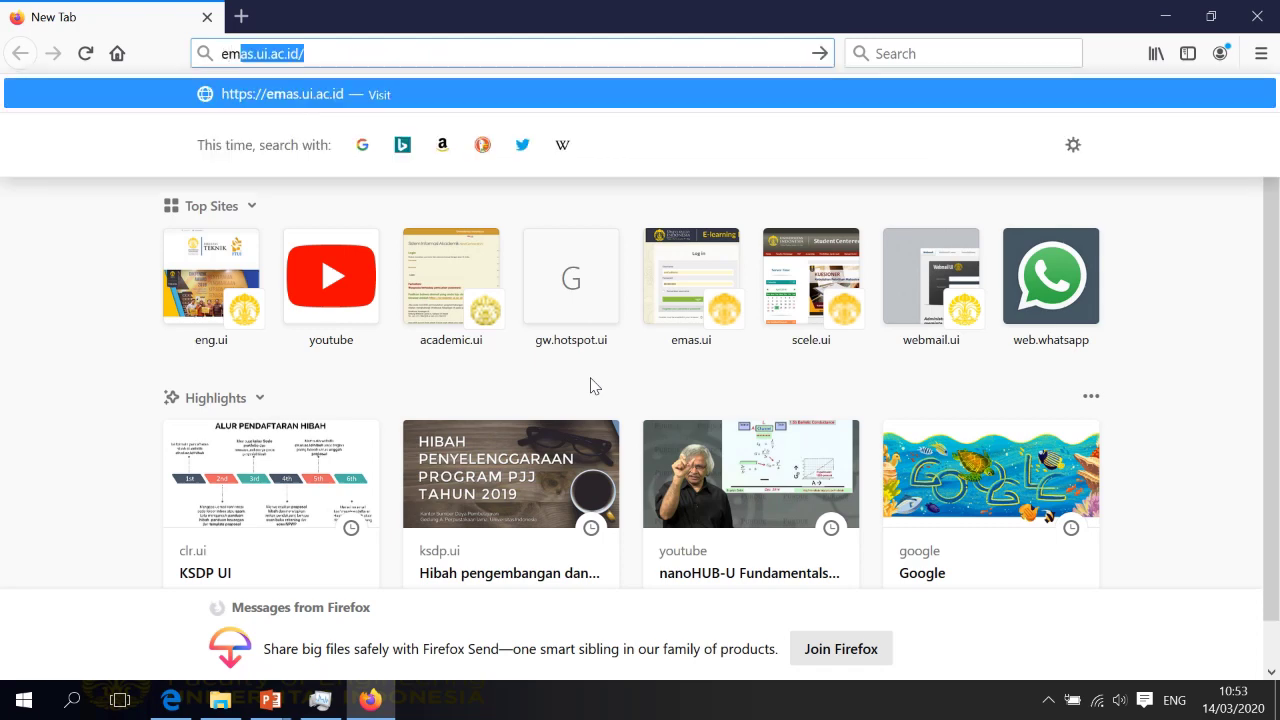
pyautogui.write('.')
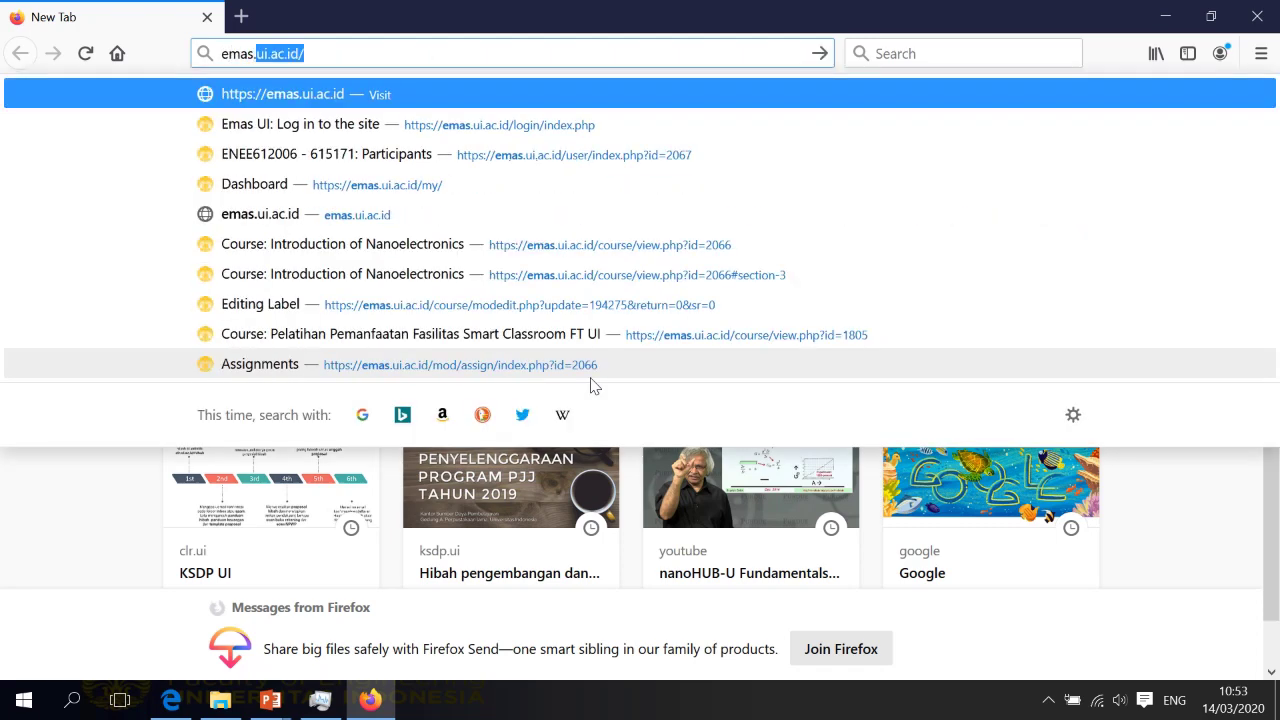
pyautogui.write('ui.ac.id')
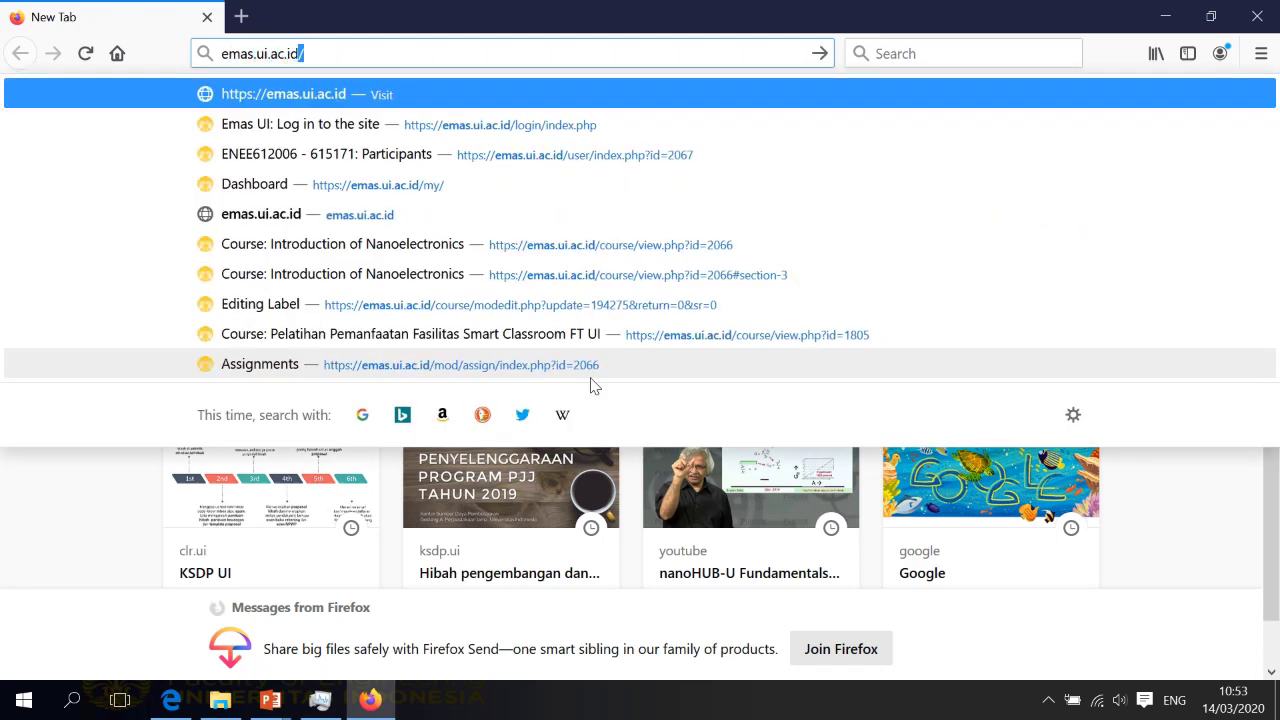
pyautogui.press('Return')
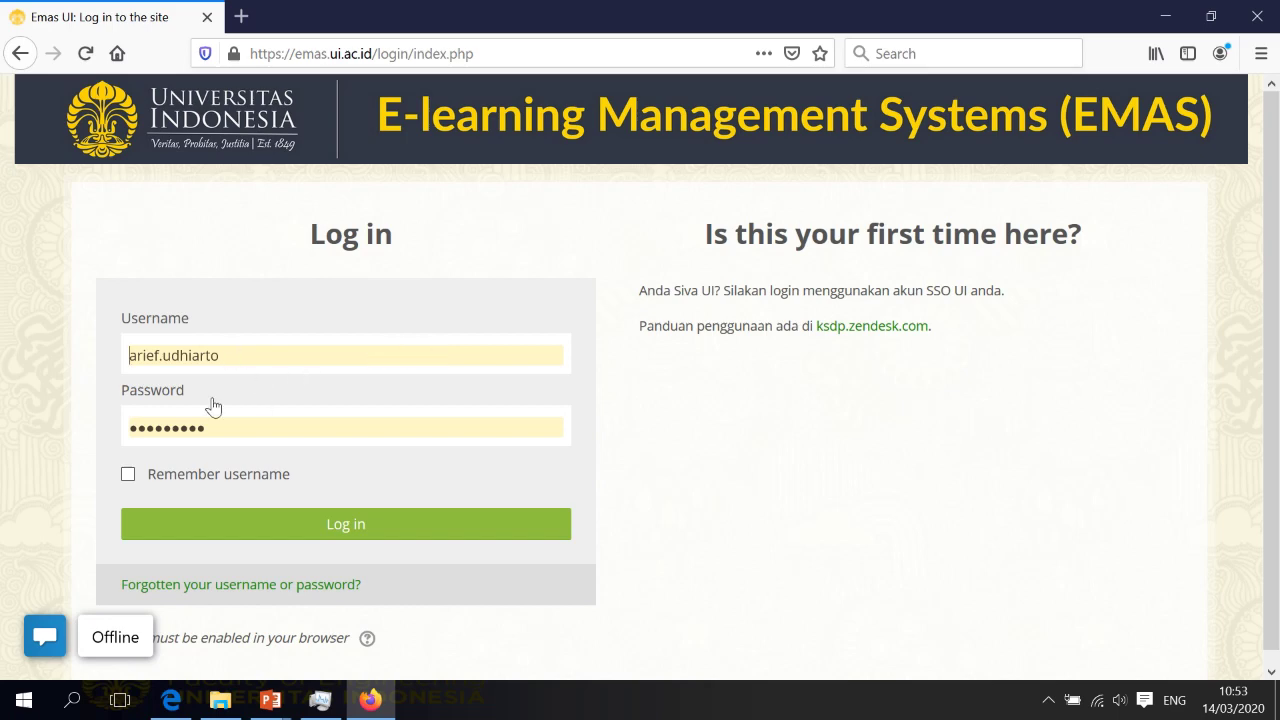
# Log in to EMAS with the pre-filled credentials to reach the Dashboard
pyautogui.click(346, 527)
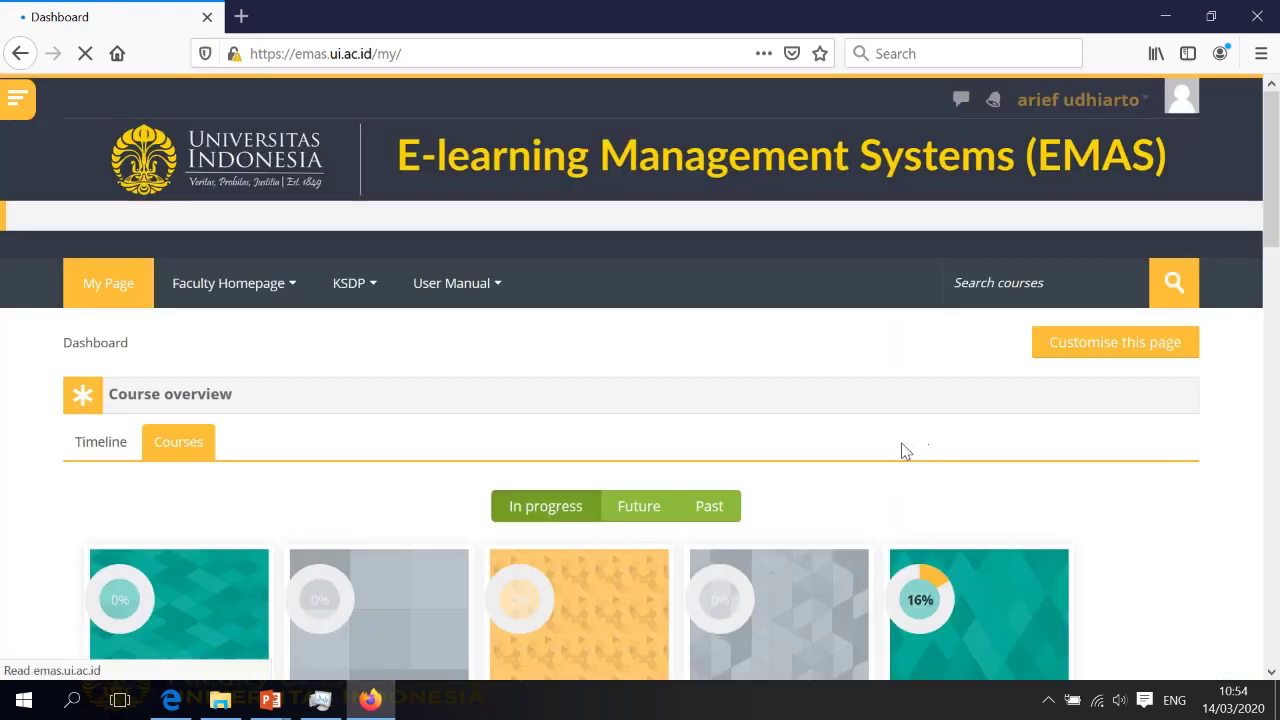
pyautogui.scroll(-2, 903, 450)
pyautogui.scroll(2, 903, 450)
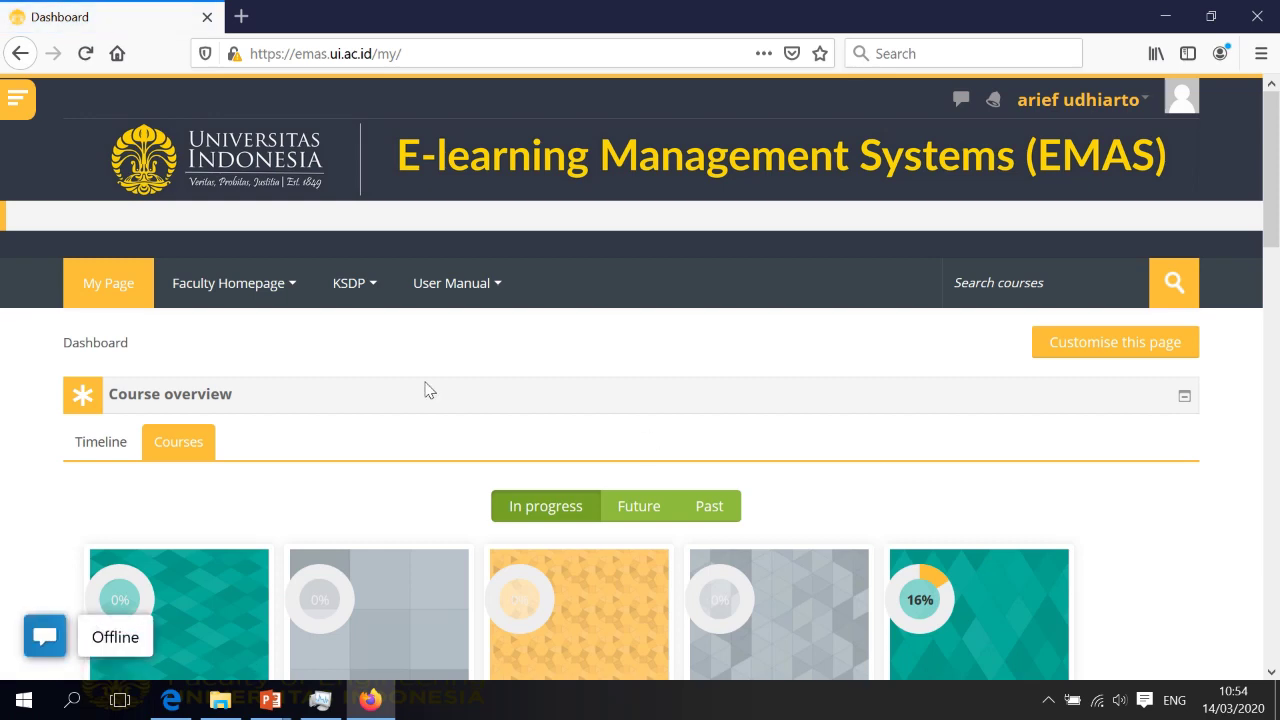
pyautogui.scroll(-3, 537, 383)
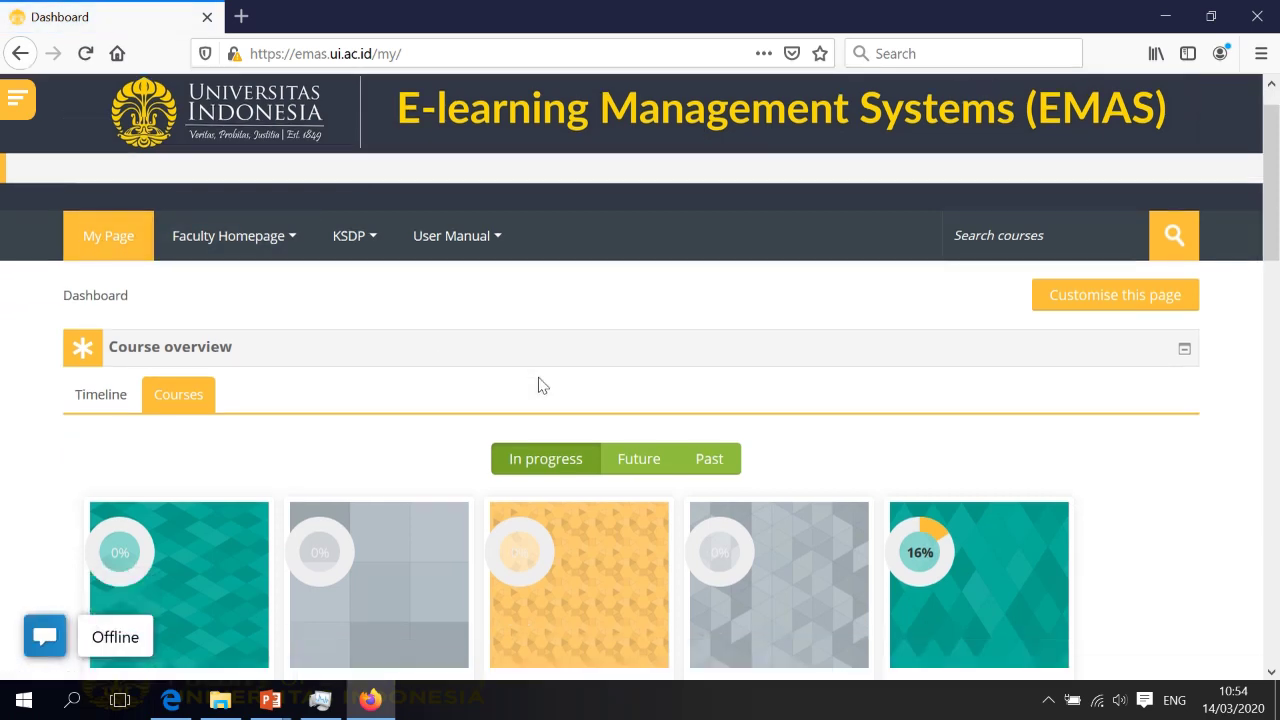
pyautogui.scroll(-2, 860, 550)
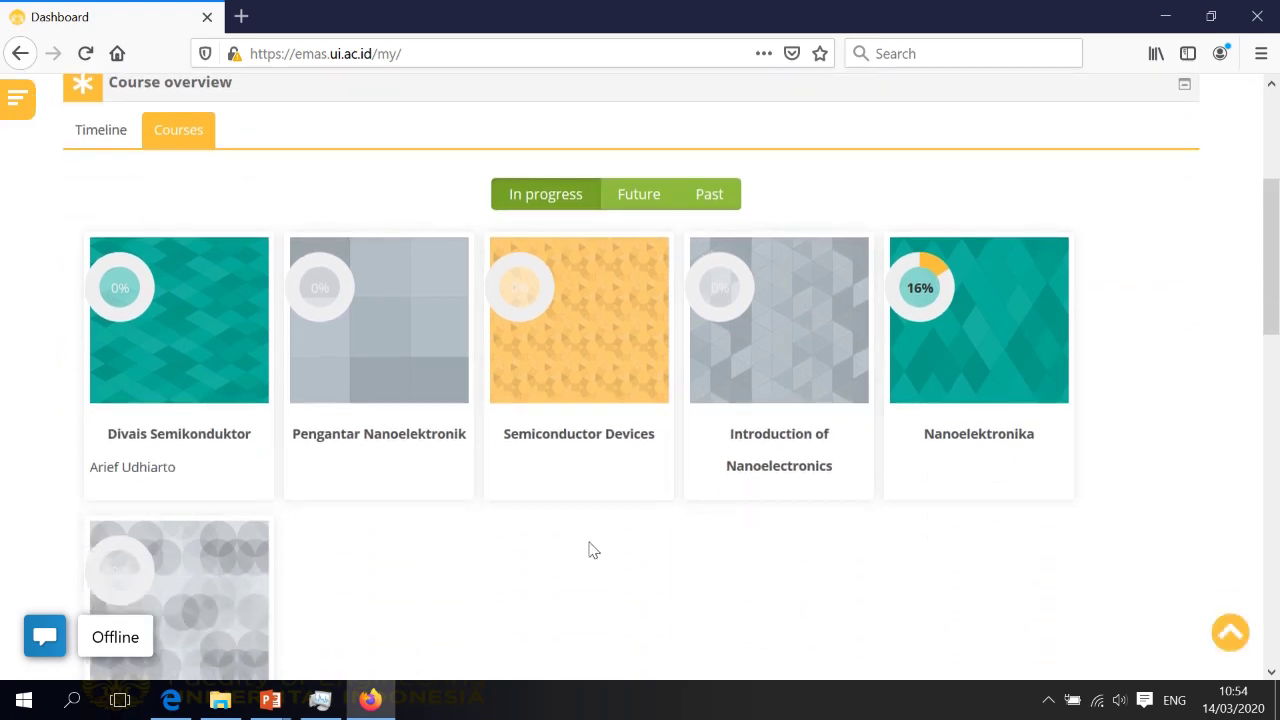
pyautogui.scroll(-2, 630, 550)
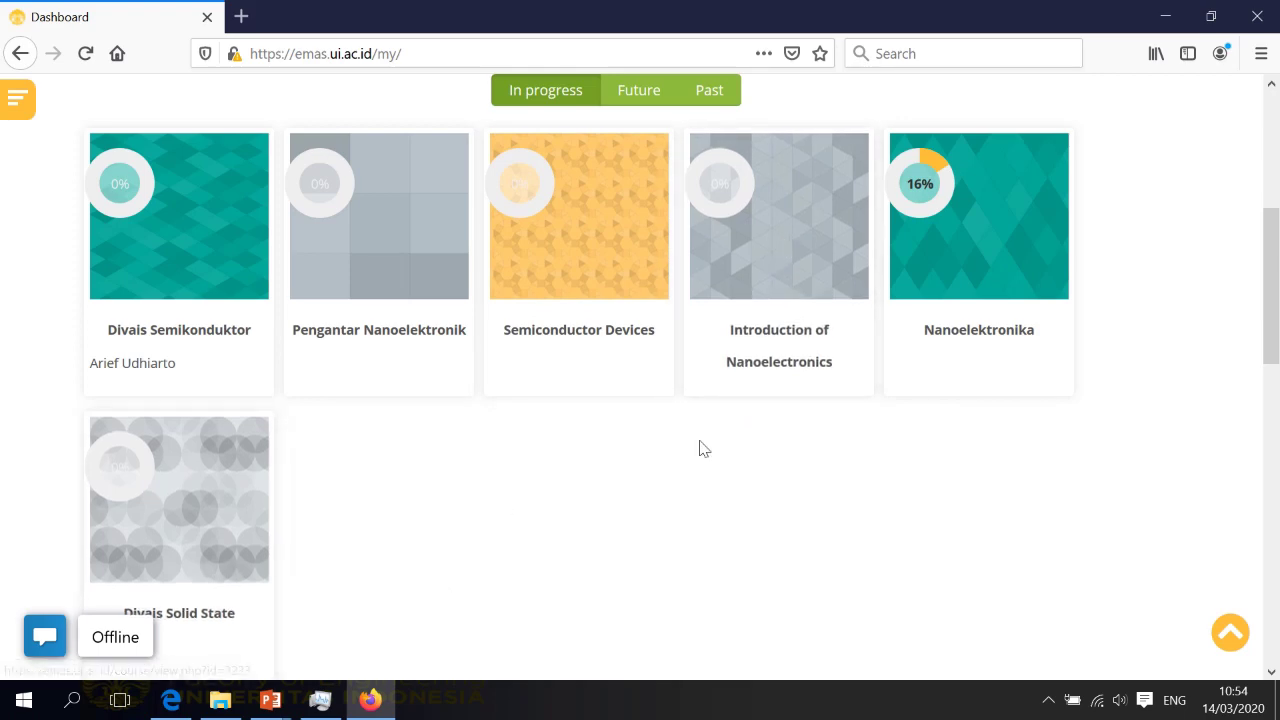
pyautogui.scroll(2, 614, 526)
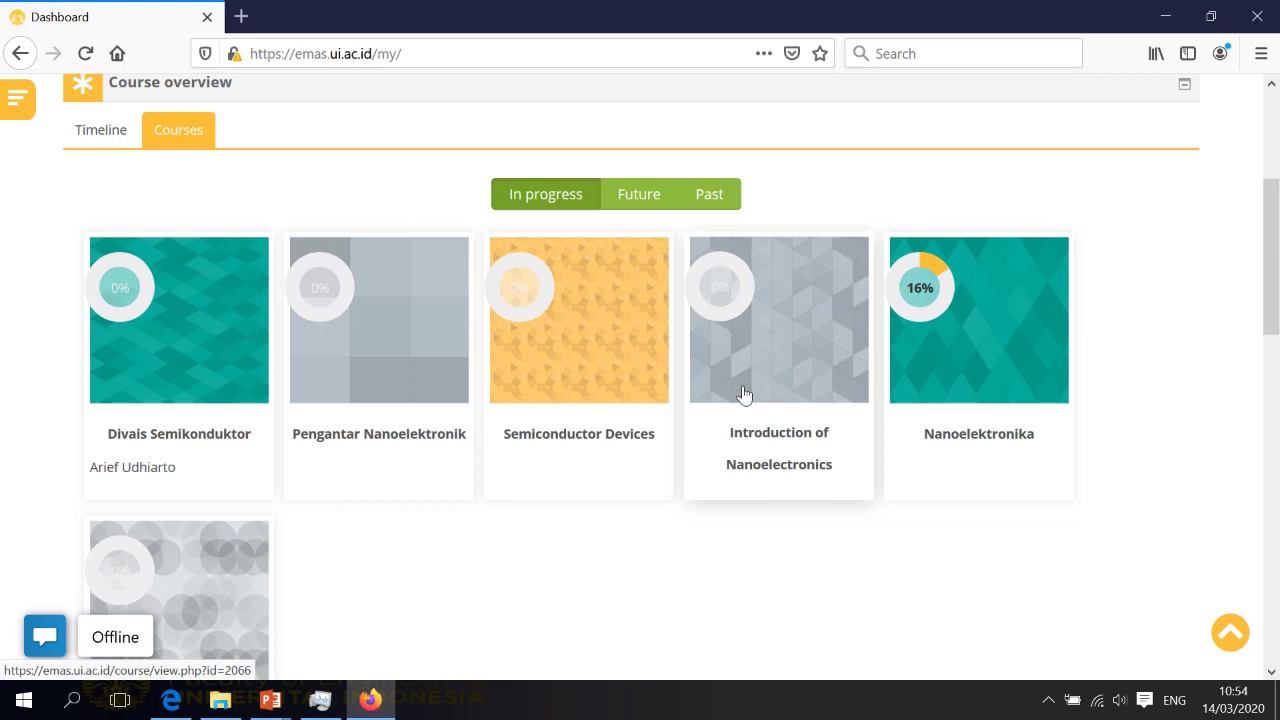
# Open Introduction of Nanoelectronics and read its Course Learning Outcomes and Pekan 1 Sub CPMK objectives
pyautogui.click(792, 334)
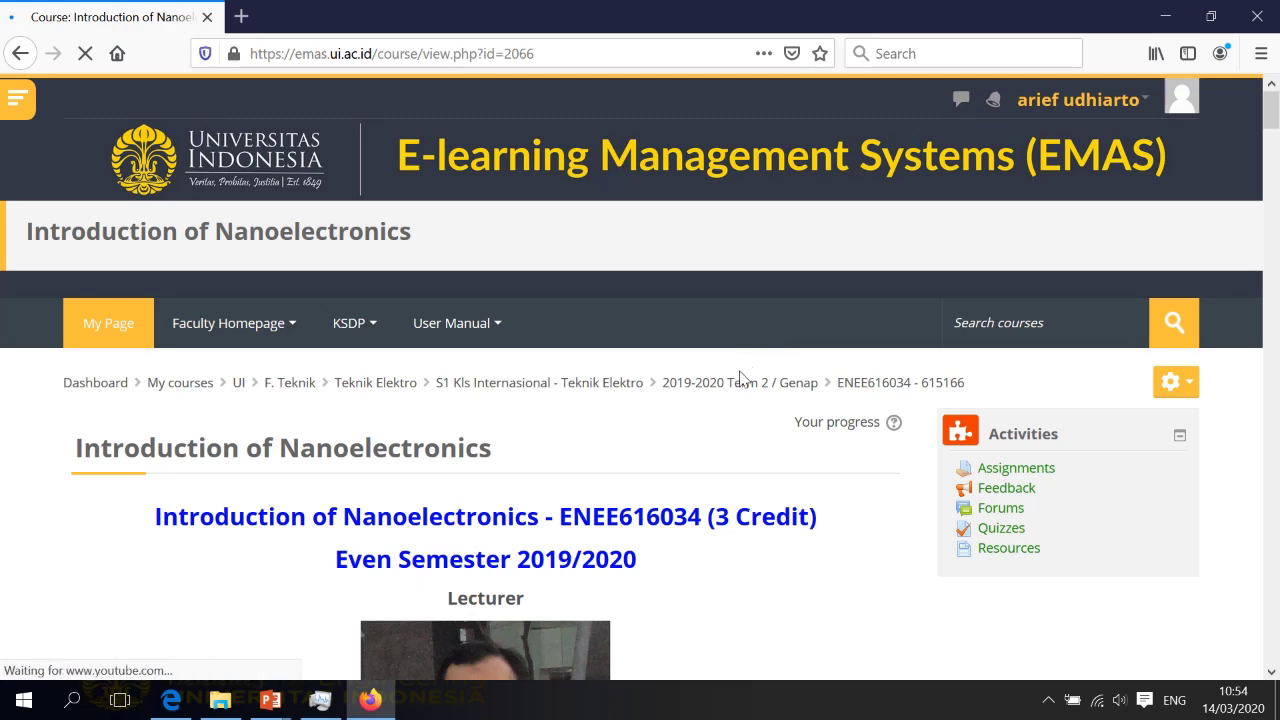
pyautogui.scroll(-2, 740, 380)
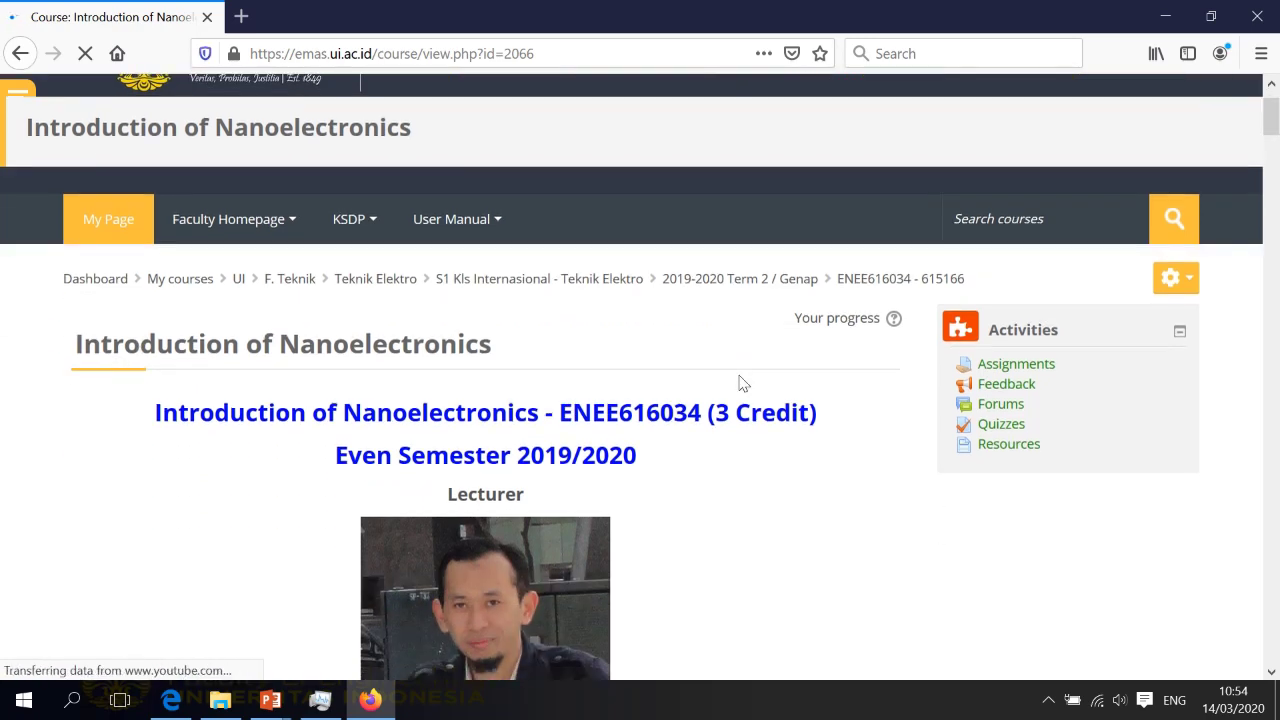
pyautogui.scroll(-8, 740, 383)
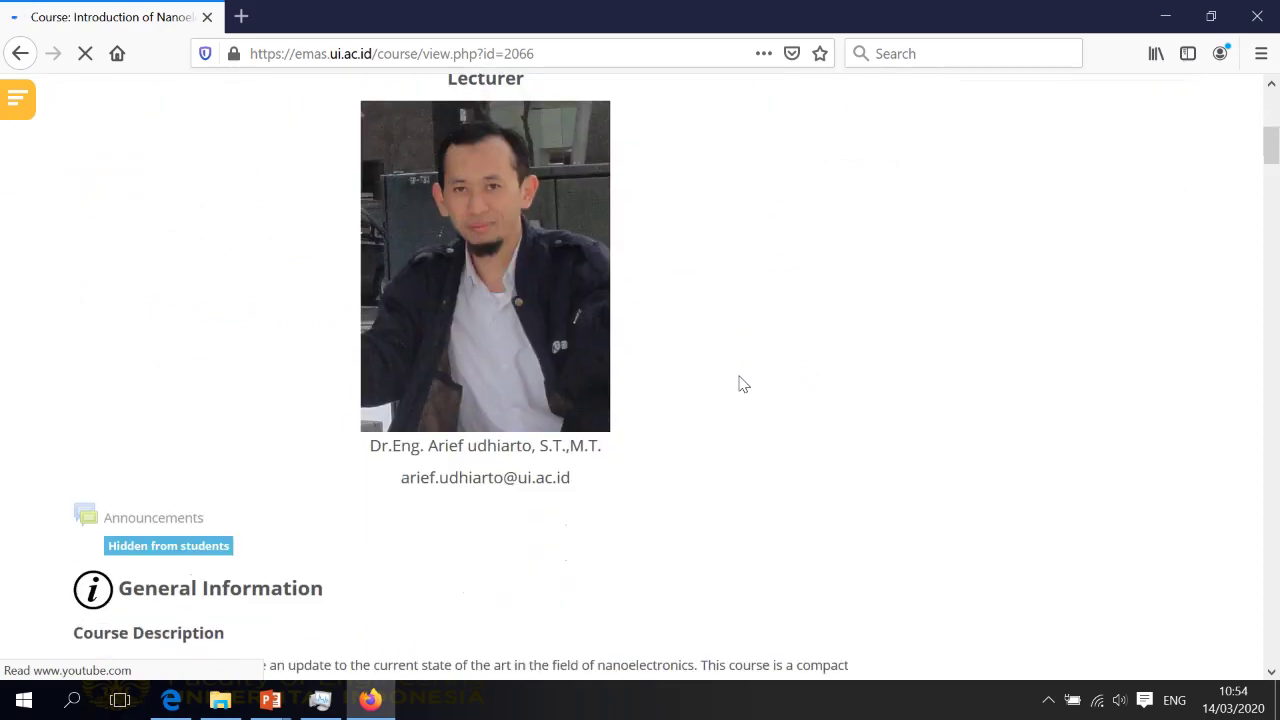
pyautogui.scroll(-4, 743, 384)
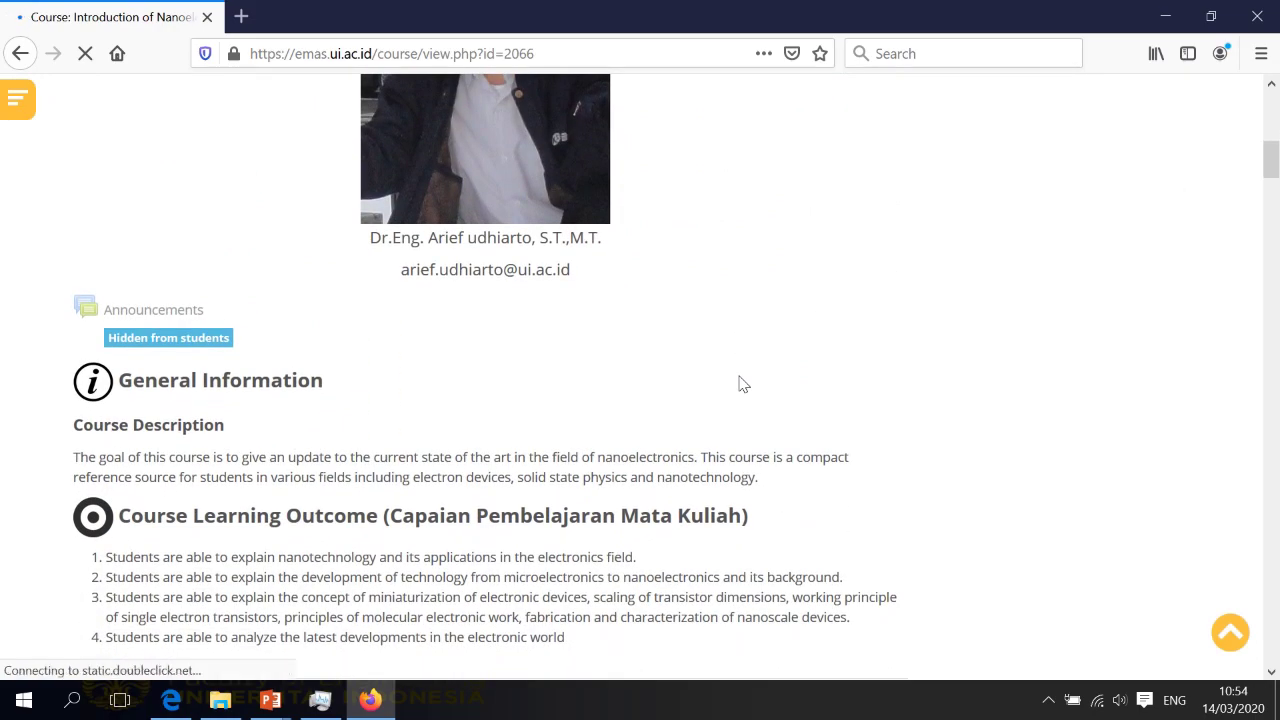
pyautogui.scroll(14, 740, 382)
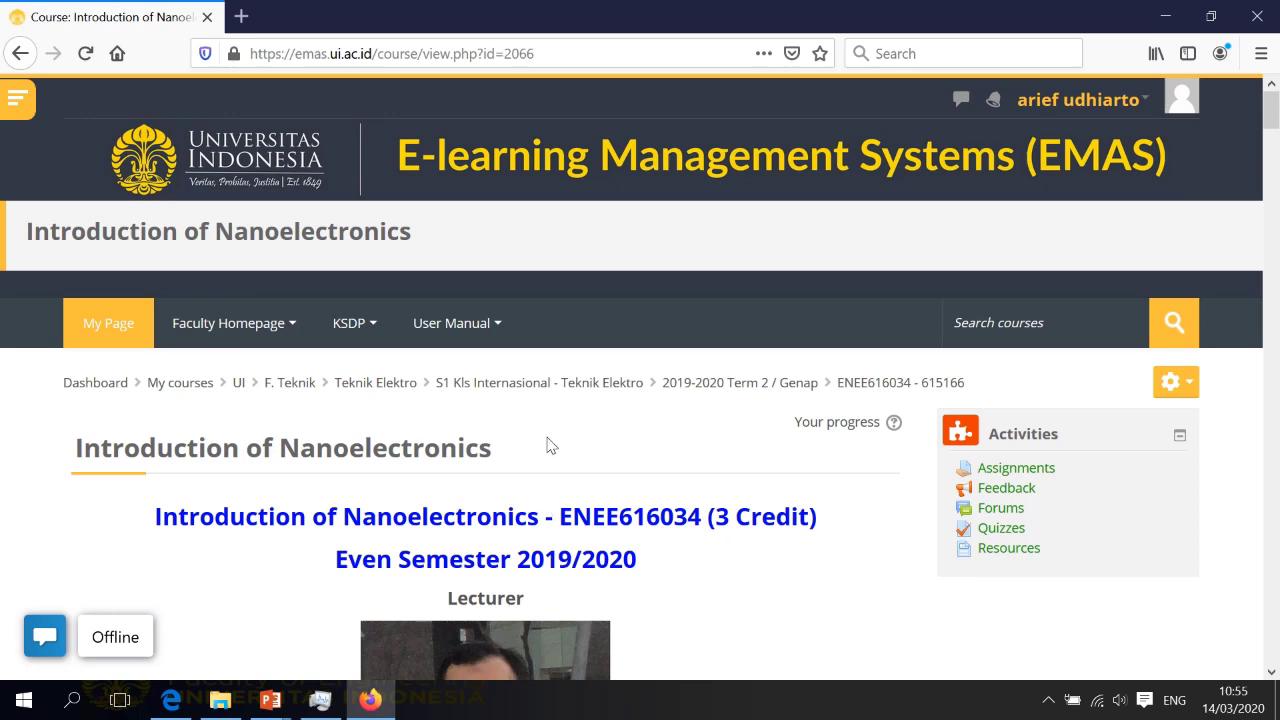
pyautogui.scroll(-4, 580, 491)
pyautogui.scroll(-4, 631, 497)
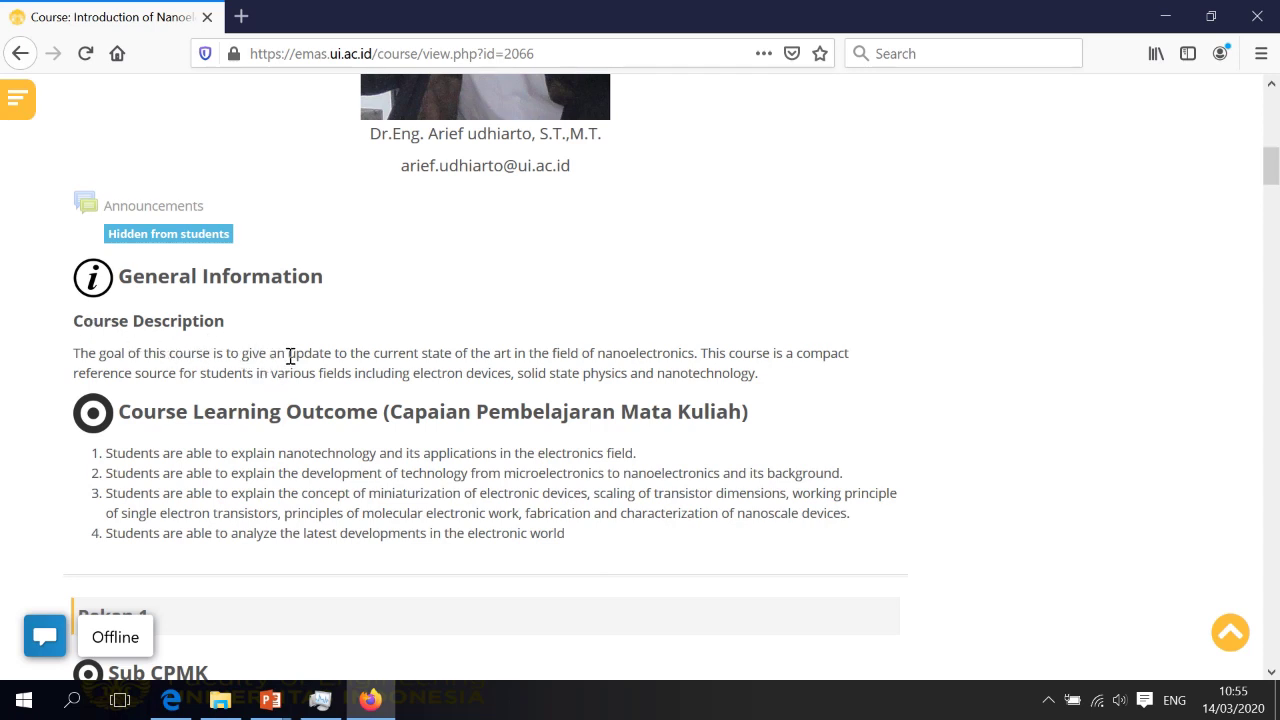
pyautogui.scroll(-1, 290, 356)
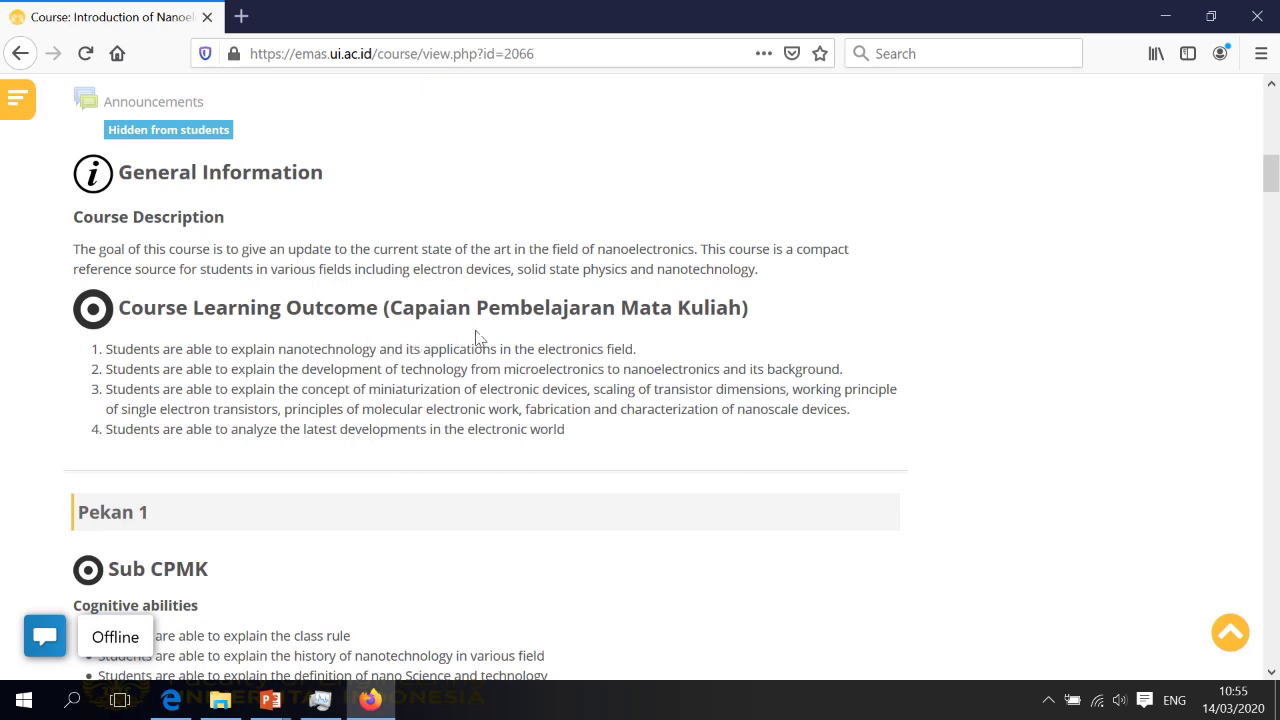
pyautogui.scroll(-1, 550, 409)
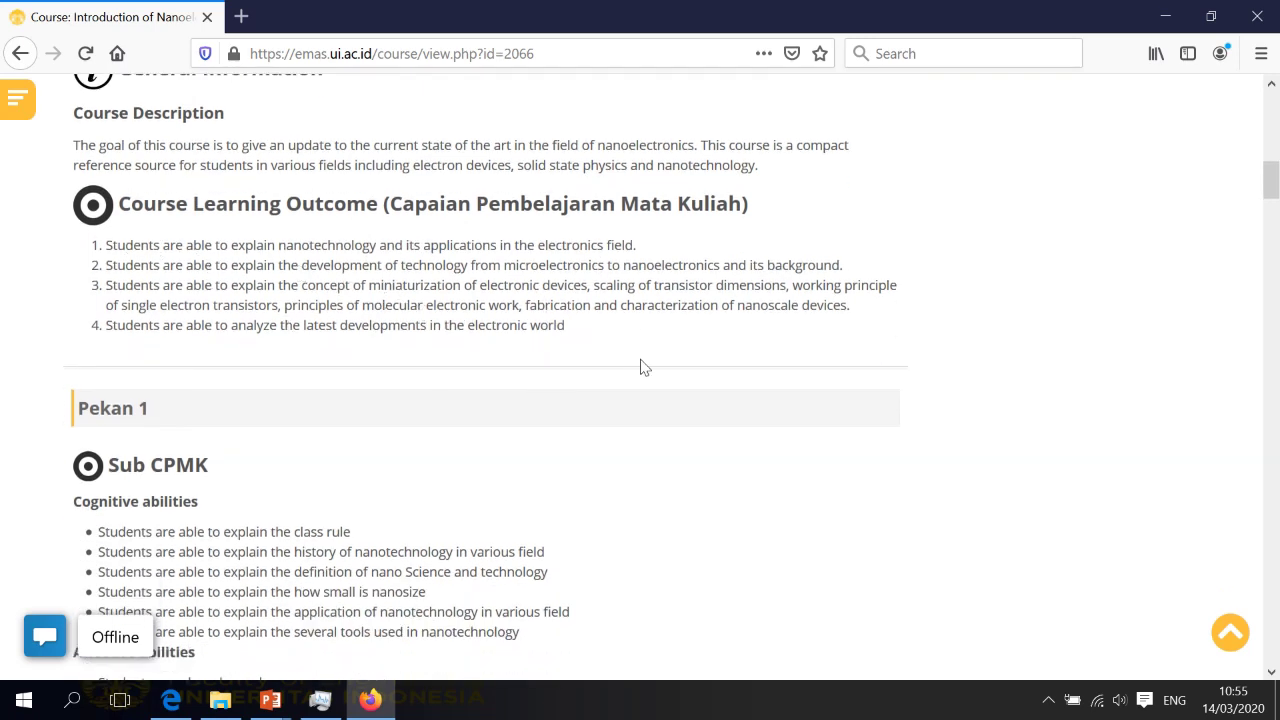
pyautogui.scroll(1, 612, 300)
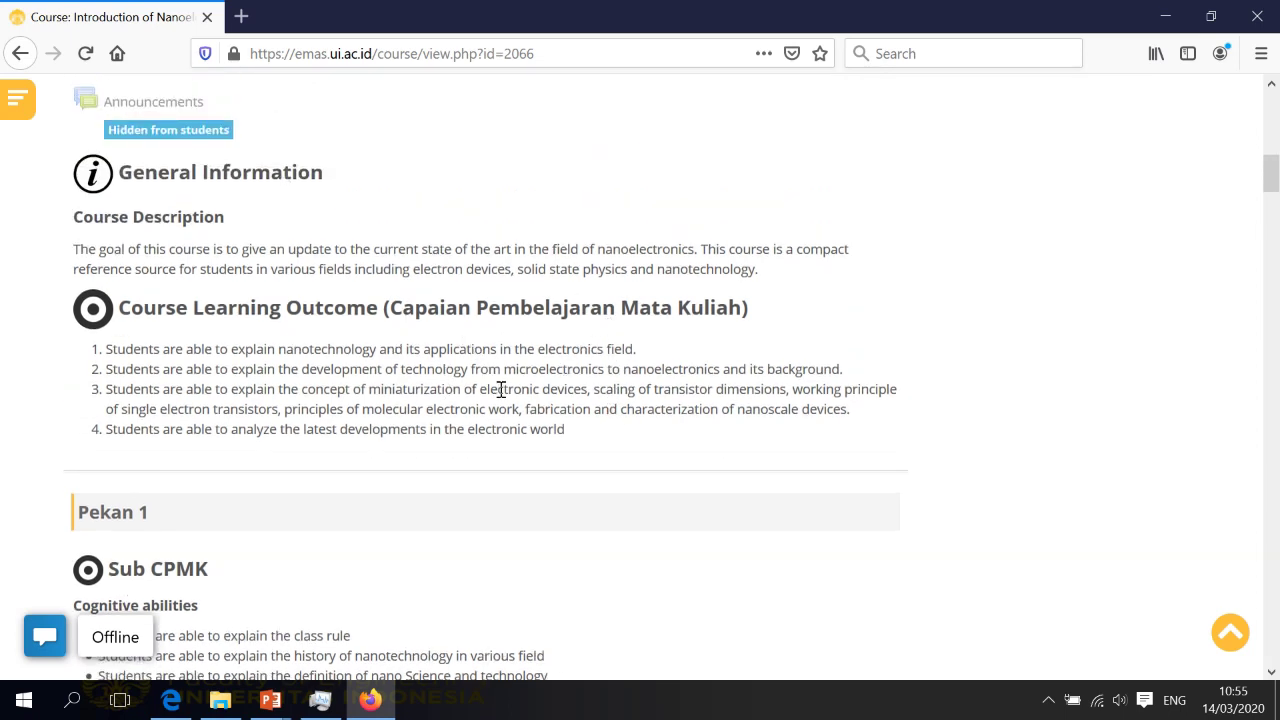
pyautogui.scroll(-2, 501, 389)
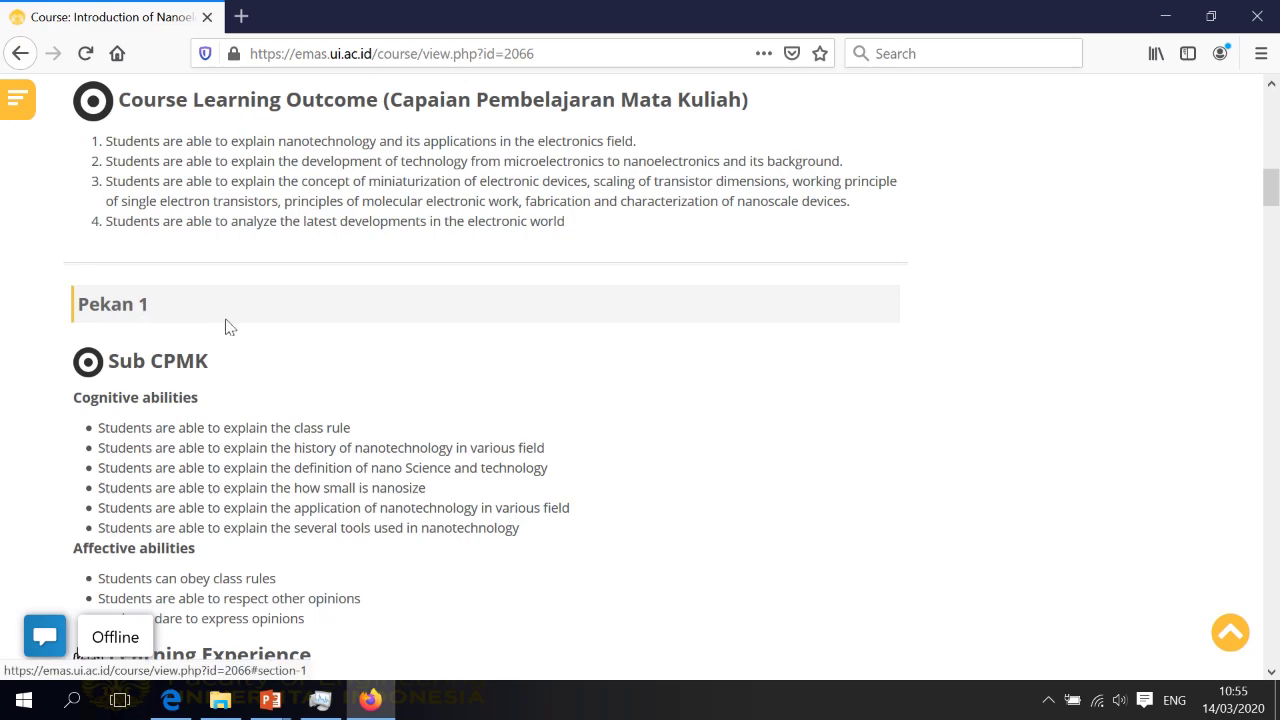
pyautogui.scroll(-2, 235, 330)
pyautogui.scroll(-8, 250, 343)
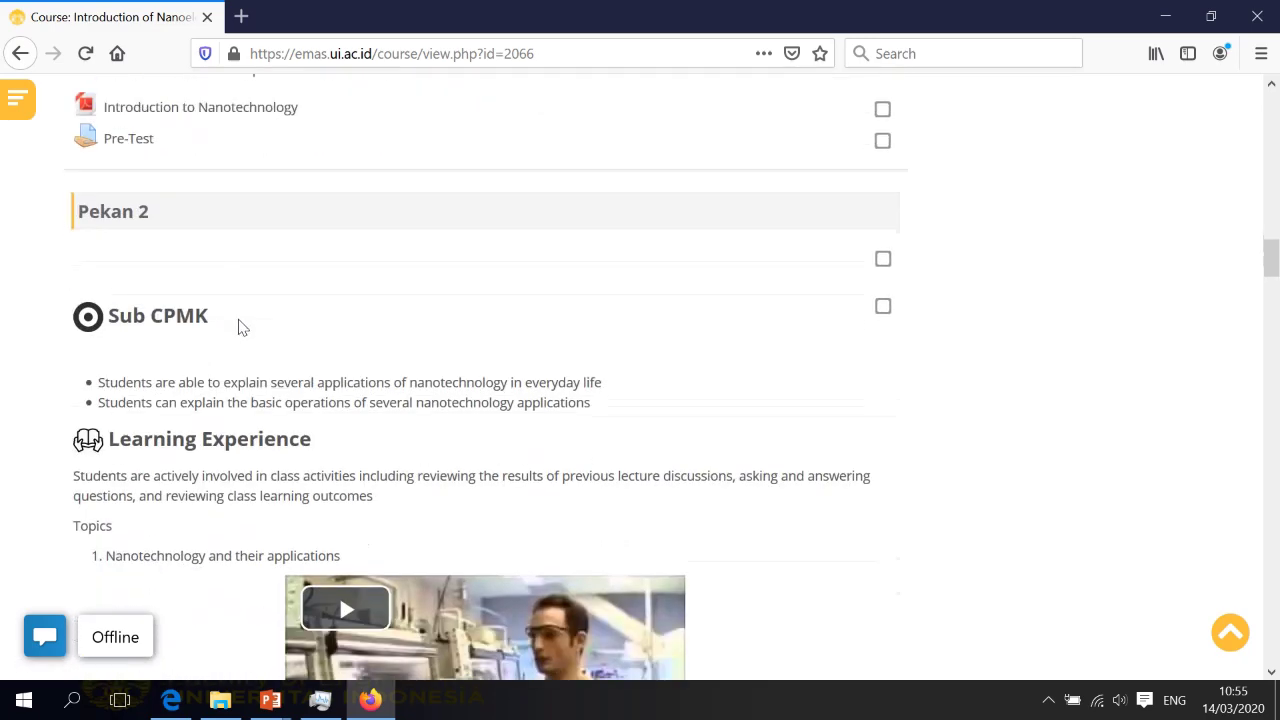
pyautogui.scroll(-10, 345, 355)
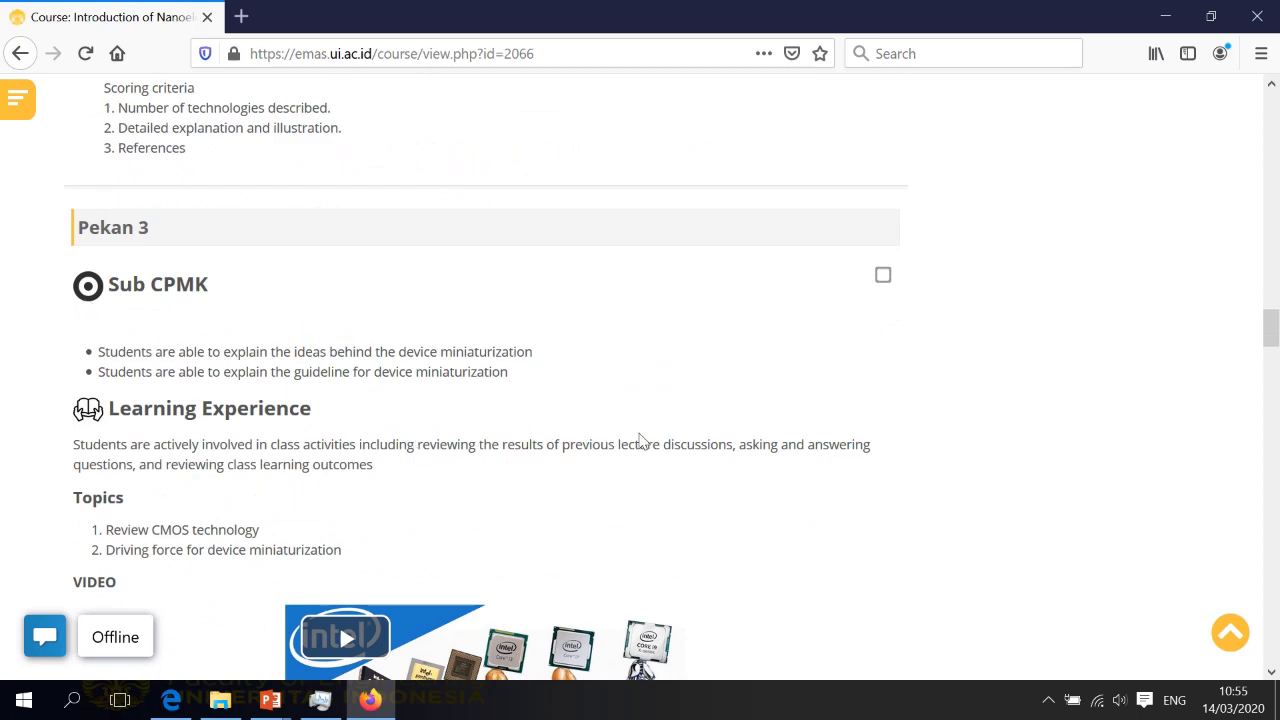
pyautogui.scroll(15, 641, 441)
pyautogui.scroll(-5, 643, 441)
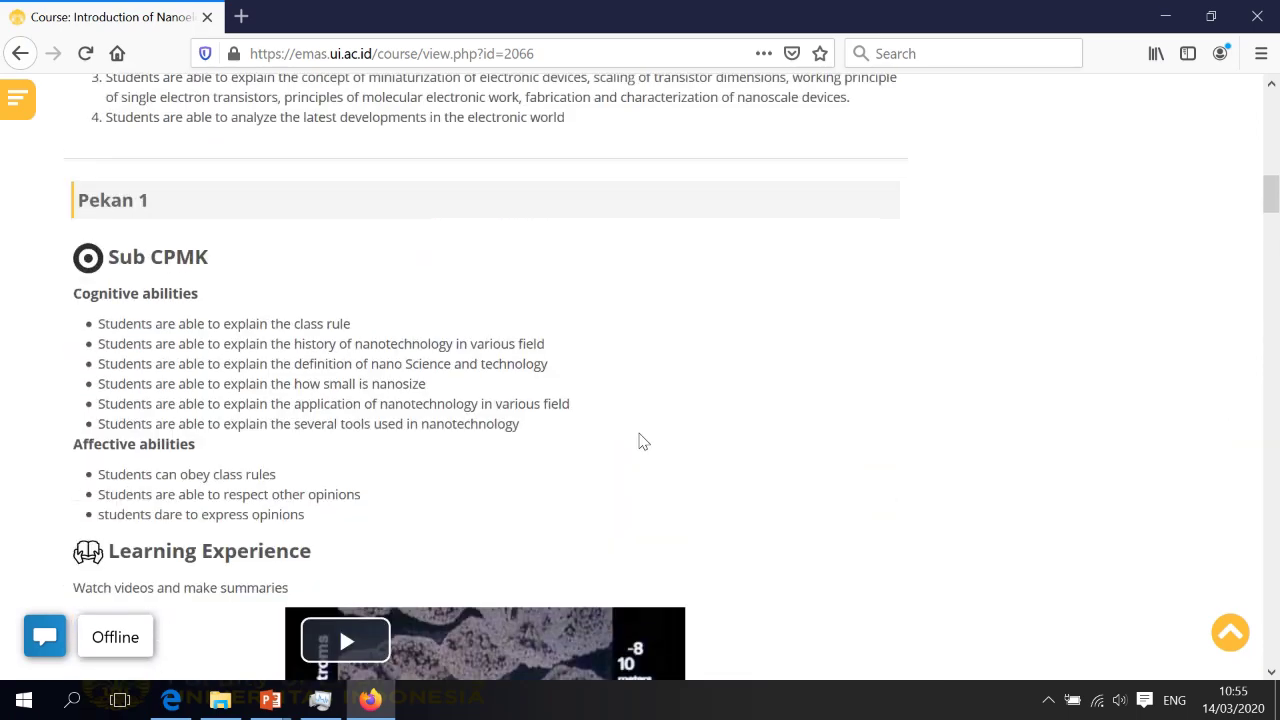
pyautogui.scroll(2, 643, 441)
pyautogui.scroll(-3, 643, 441)
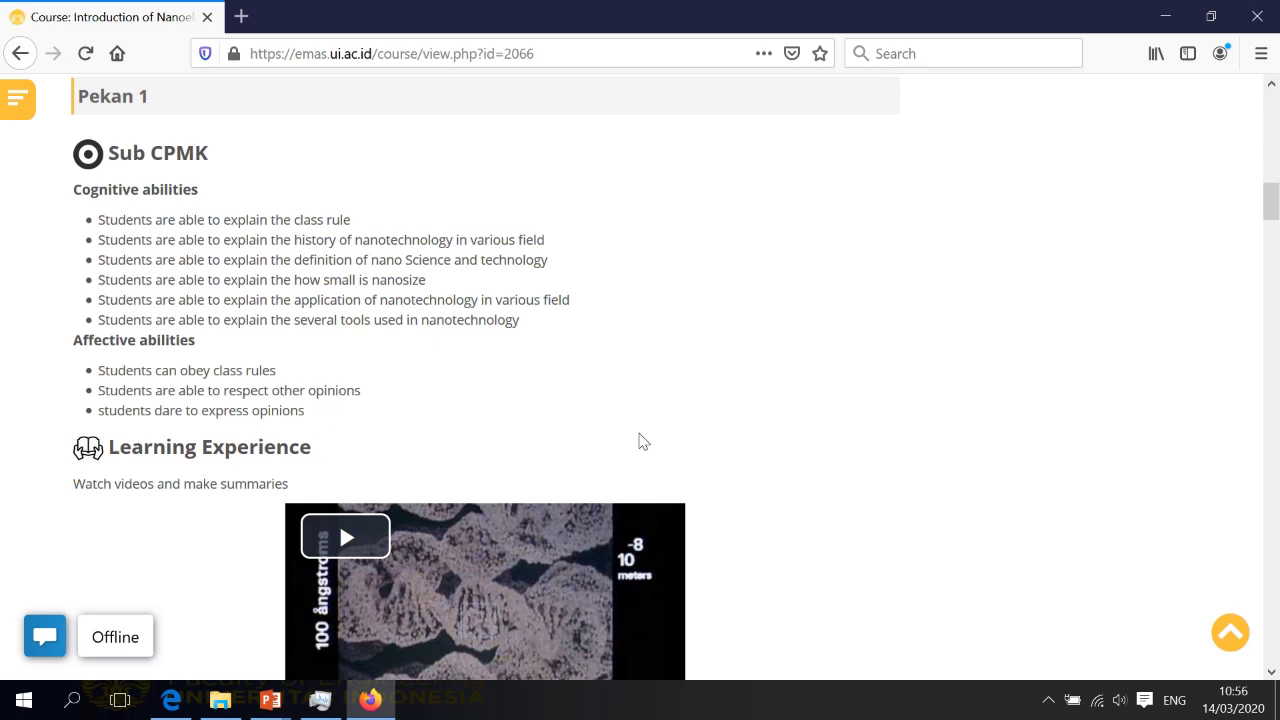
pyautogui.scroll(2, 566, 437)
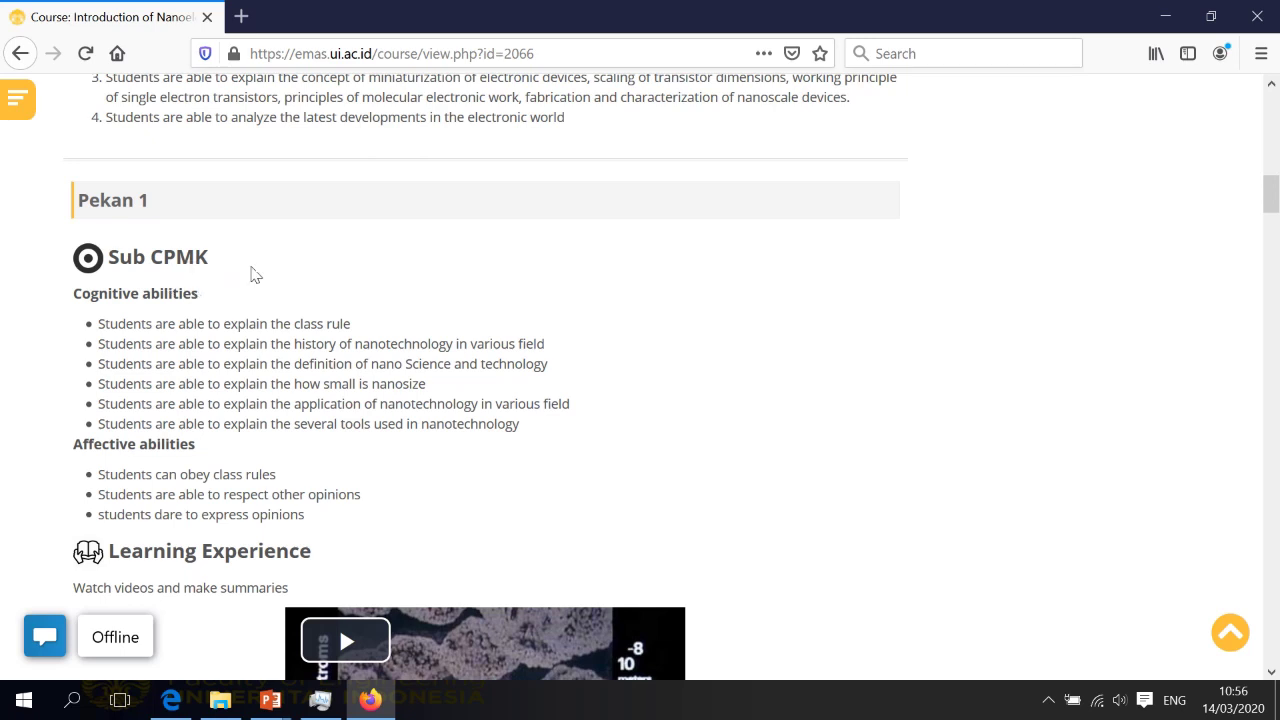
pyautogui.scroll(-2, 351, 357)
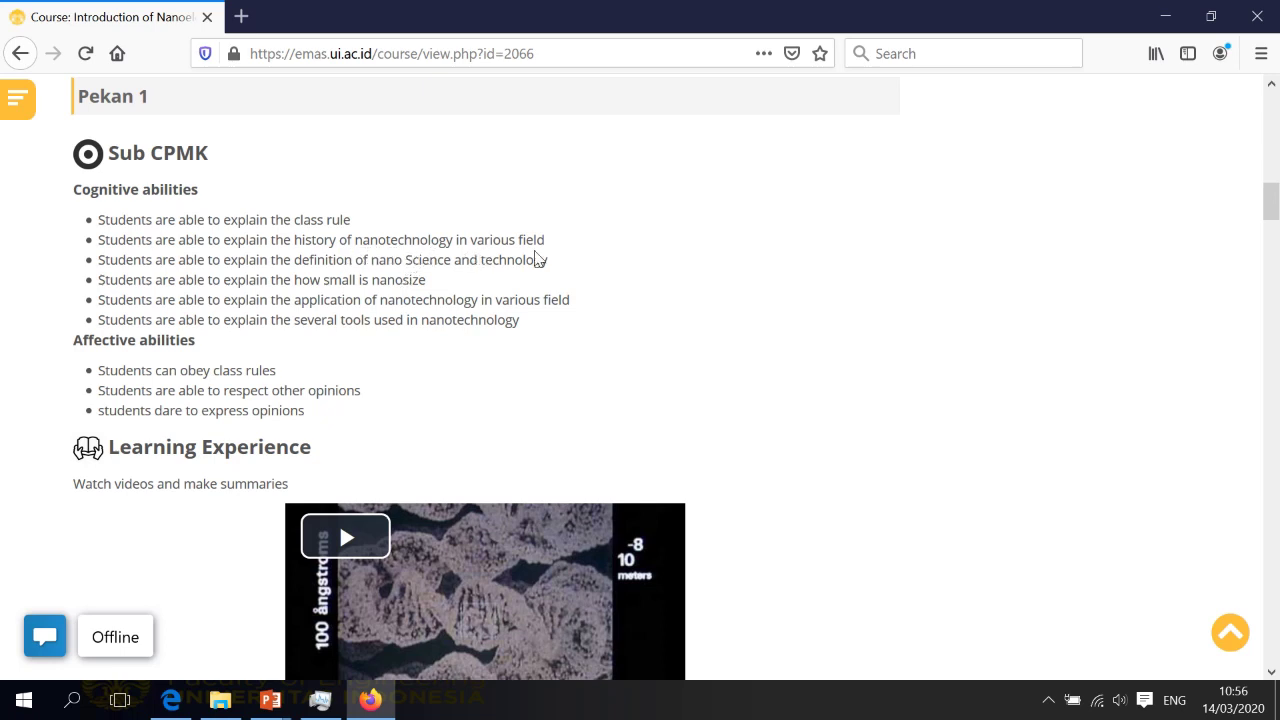
pyautogui.scroll(-2, 523, 305)
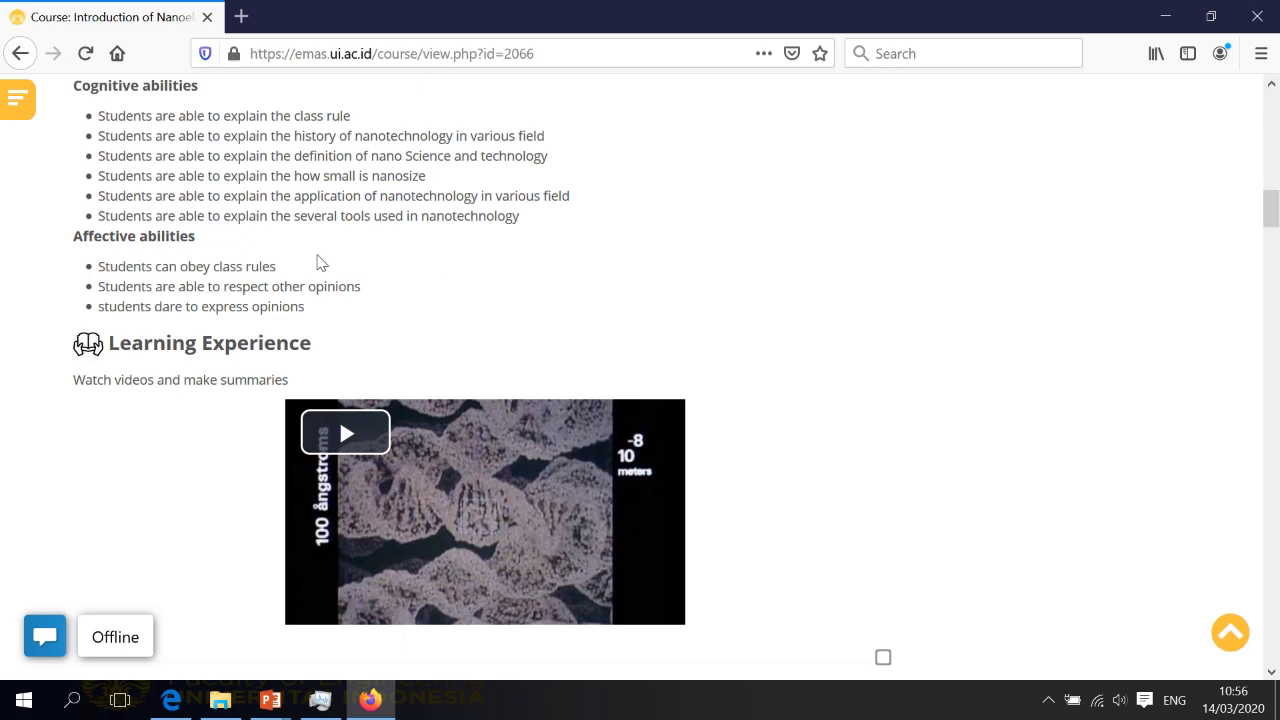
pyautogui.scroll(-2, 230, 255)
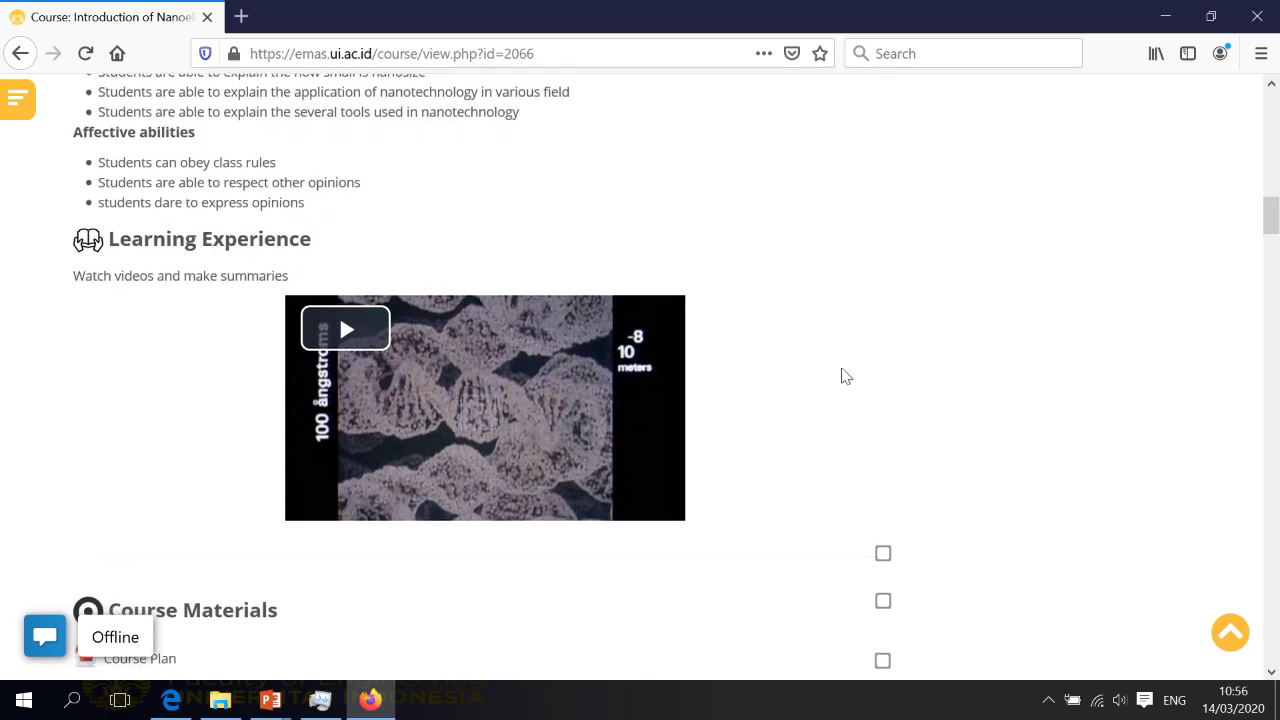
pyautogui.scroll(-2, 843, 368)
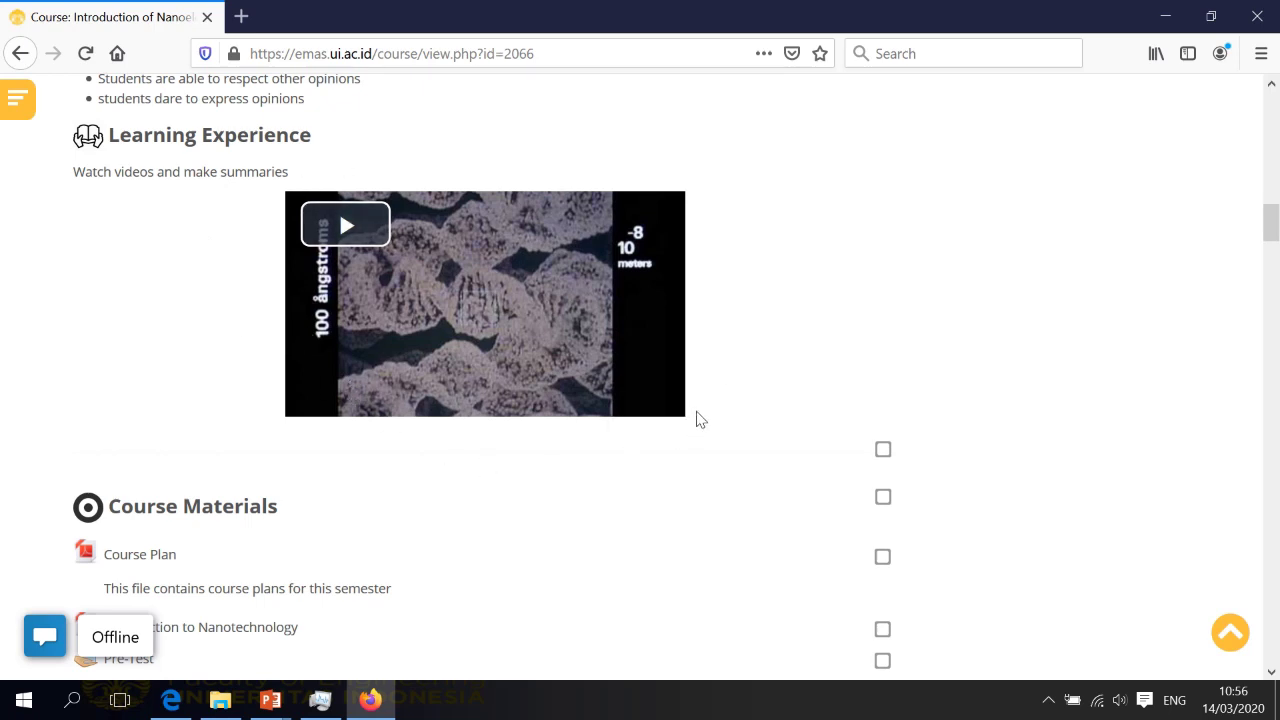
pyautogui.scroll(-2, 700, 420)
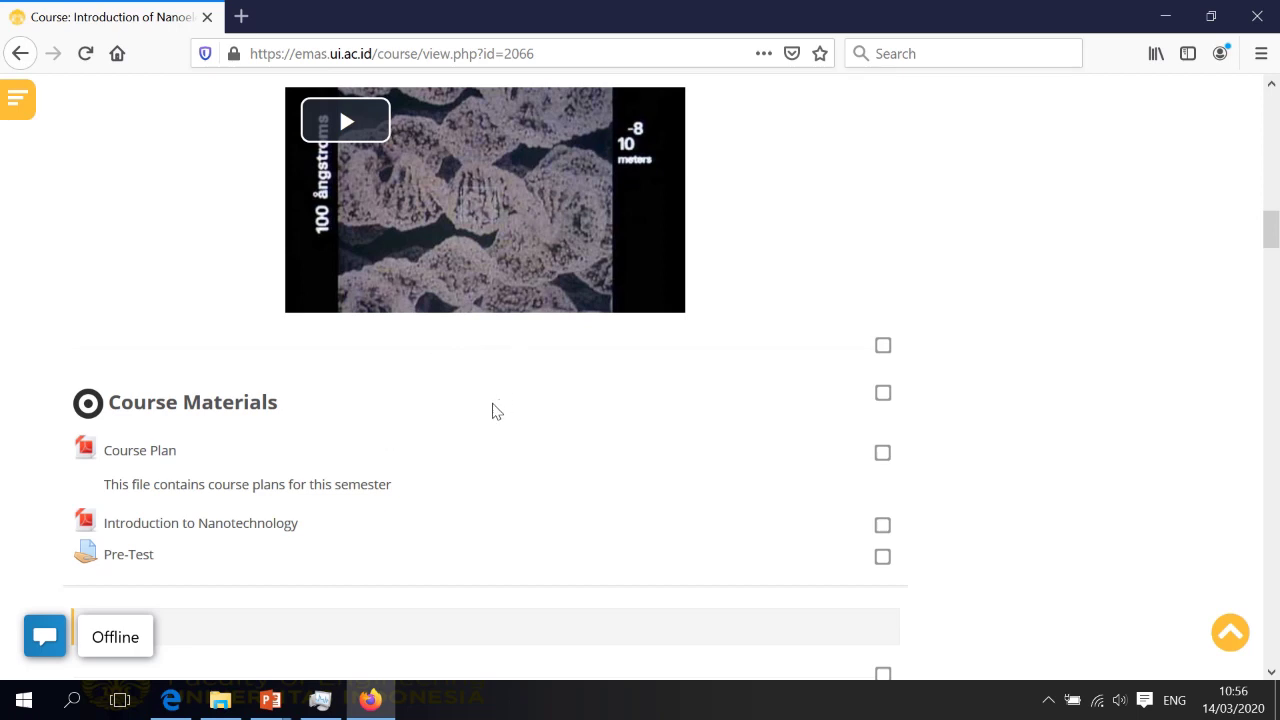
pyautogui.scroll(-2, 493, 410)
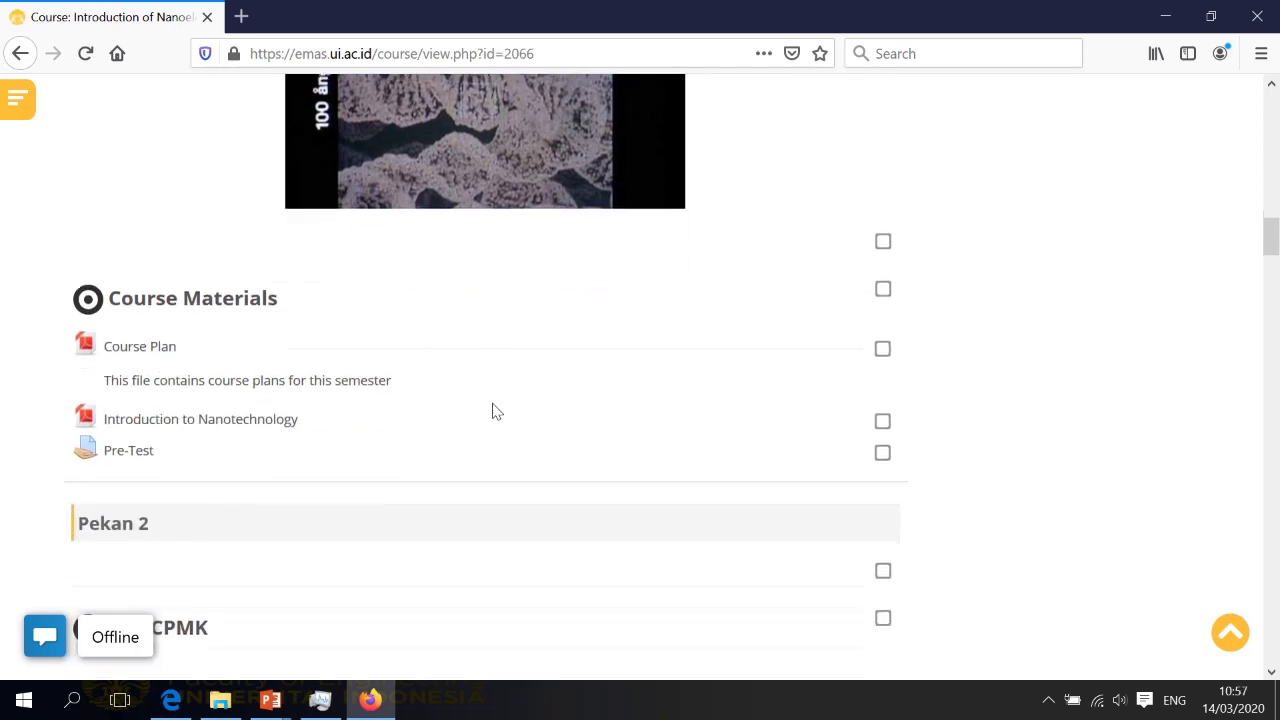
pyautogui.scroll(-2, 493, 410)
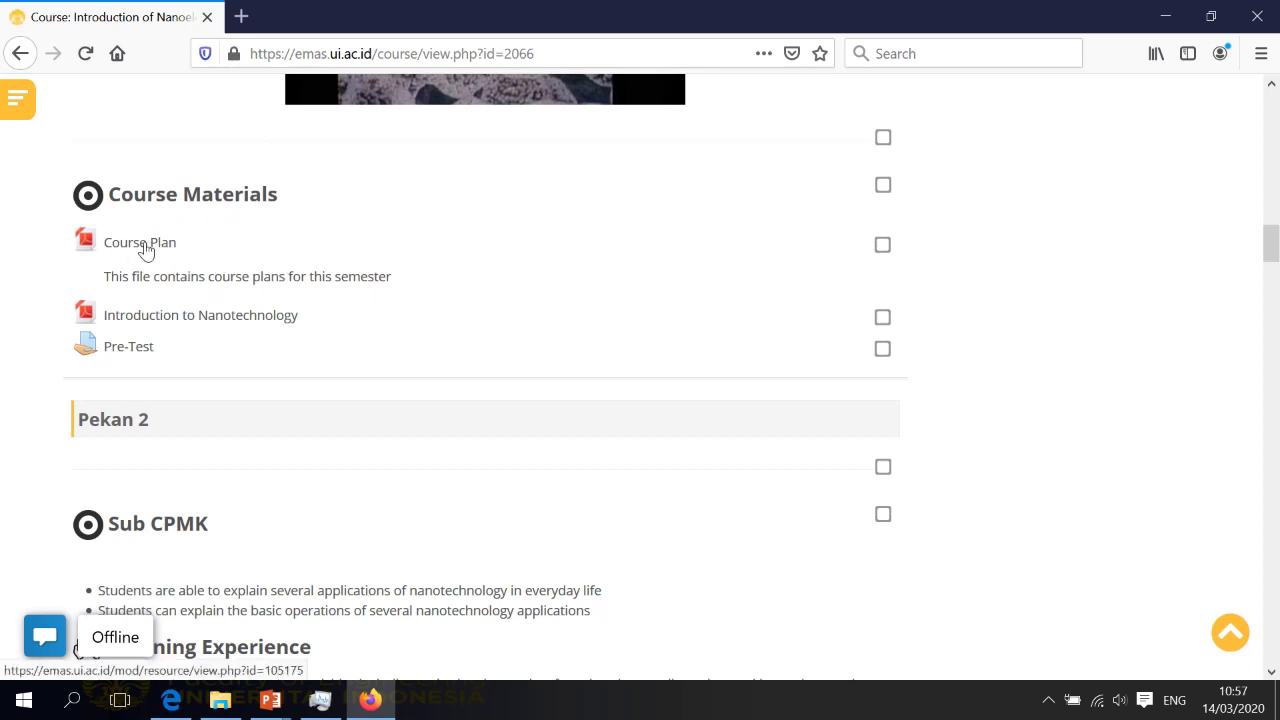
pyautogui.scroll(3, 514, 214)
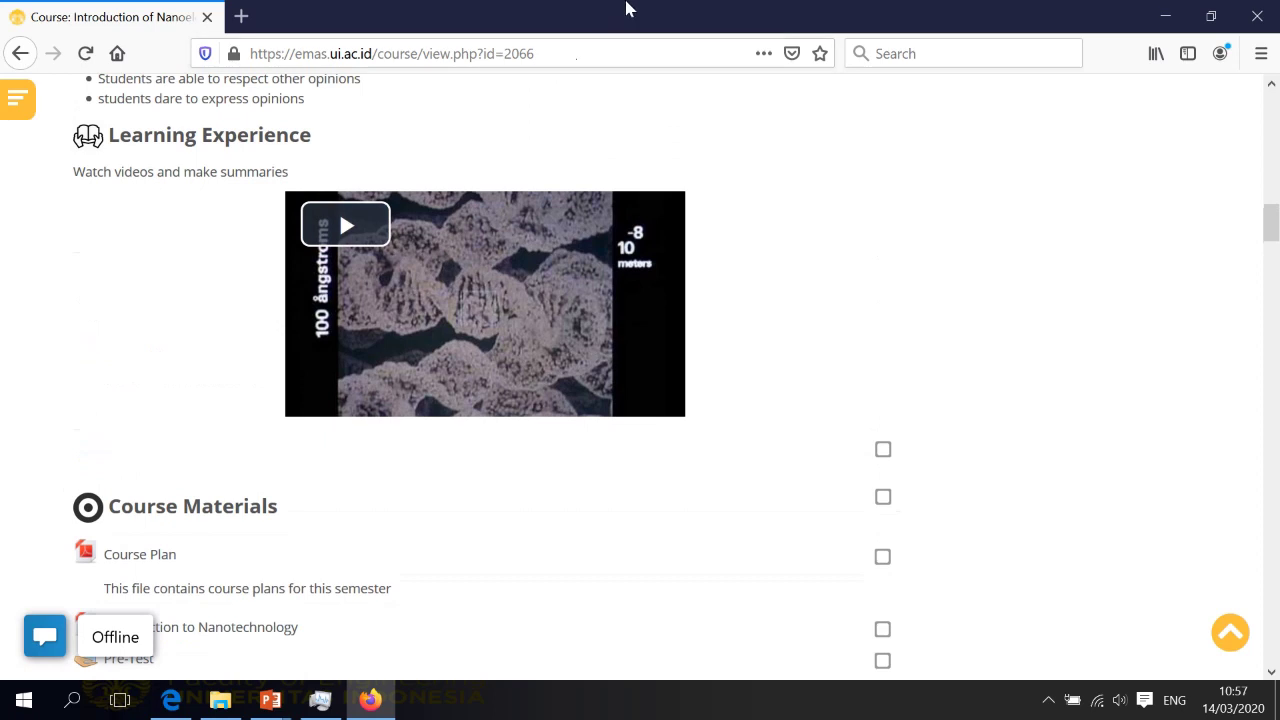
# Leave the PowerPoint slide and return to the EMAS course page in Firefox
pyautogui.moveTo(648, 25)
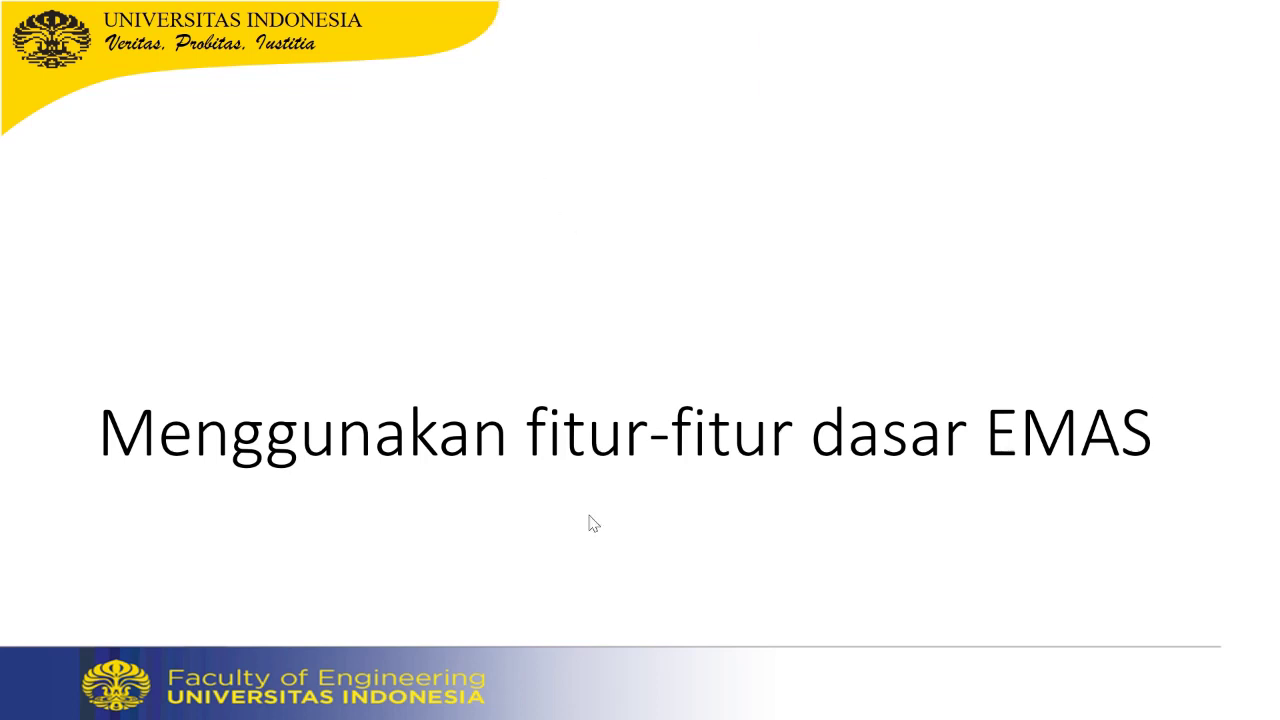
pyautogui.press('super')
pyautogui.click(370, 700)
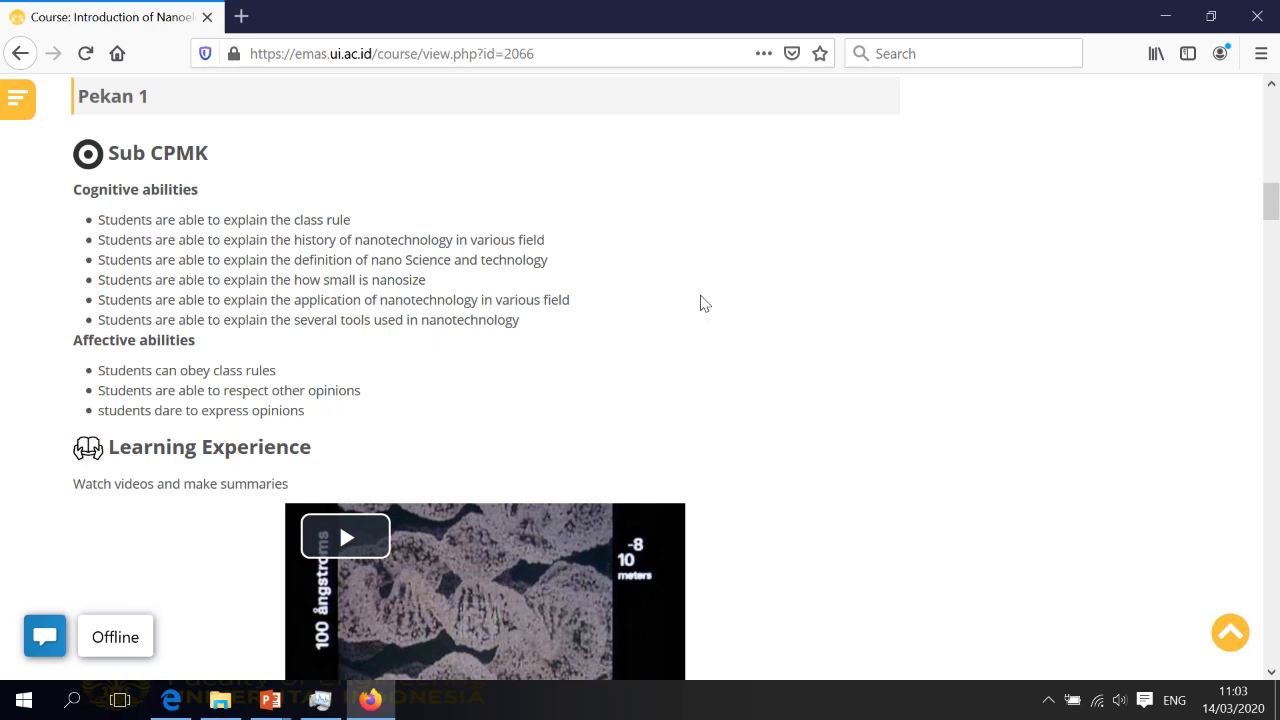
# Play the Powers of Ten video, skip to 0:57, 3:55 and near the end, then pause
pyautogui.scroll(-2, 700, 305)
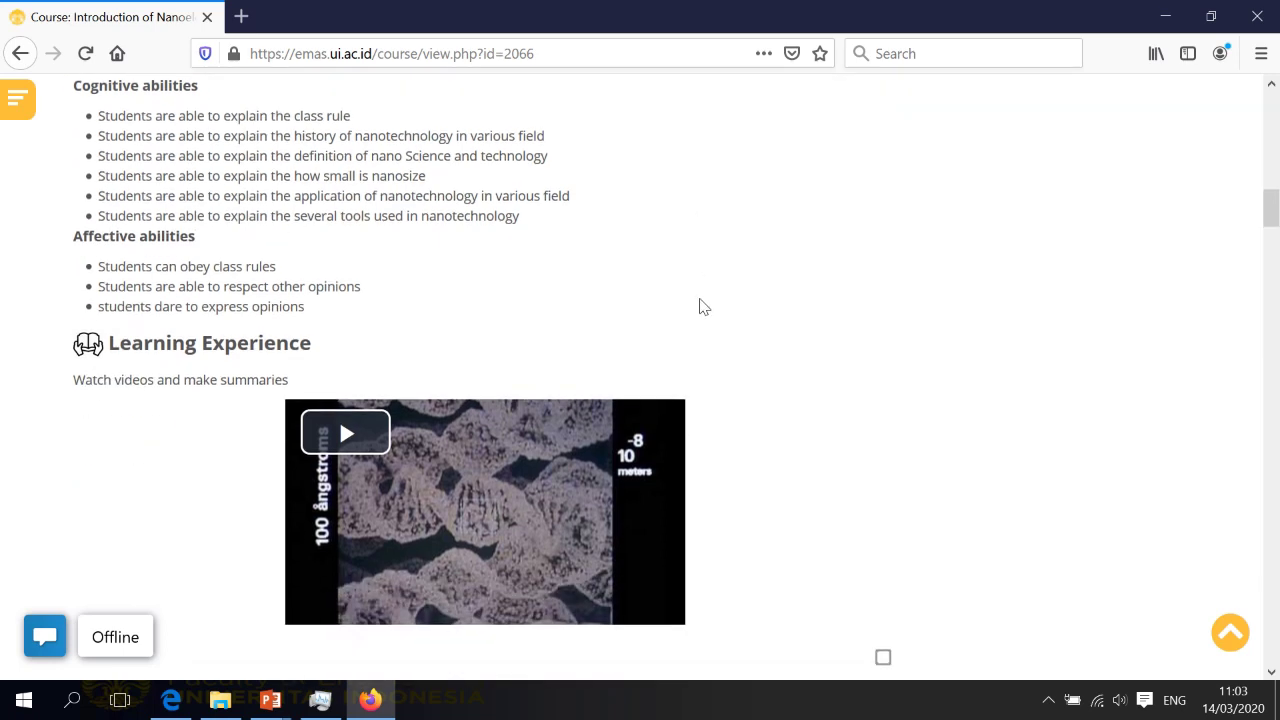
pyautogui.scroll(-2, 700, 306)
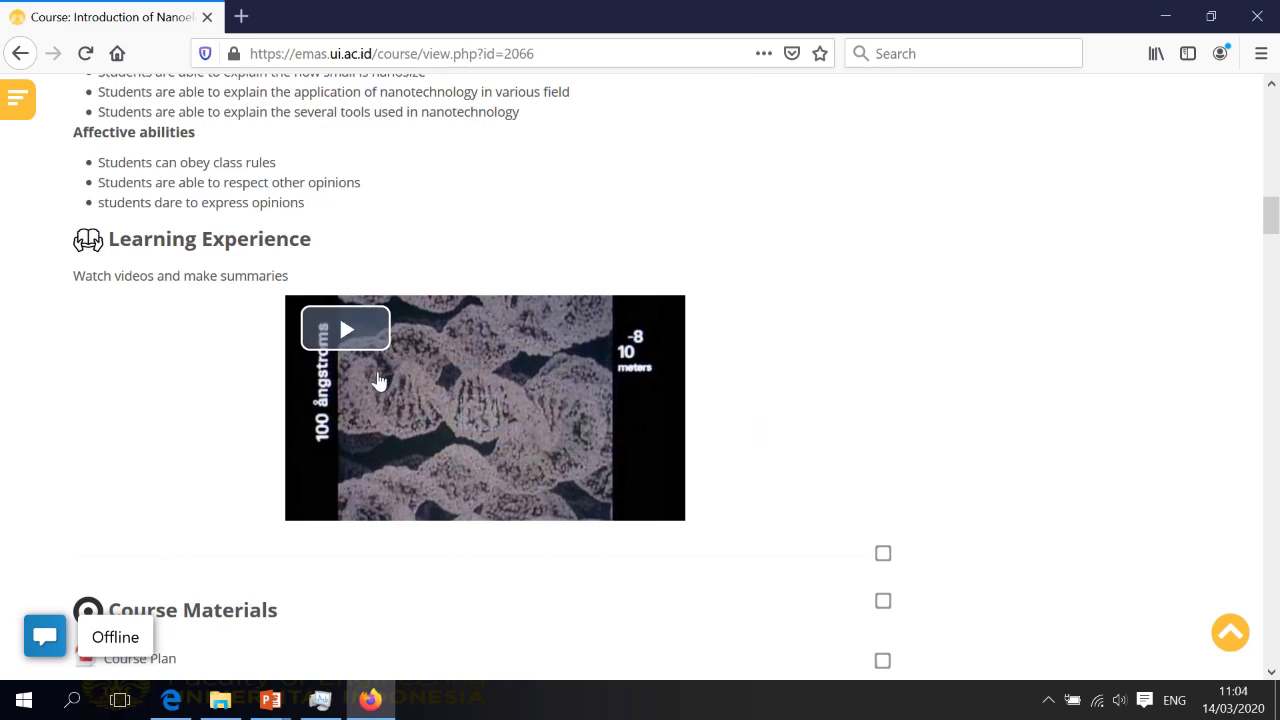
pyautogui.click(350, 332)
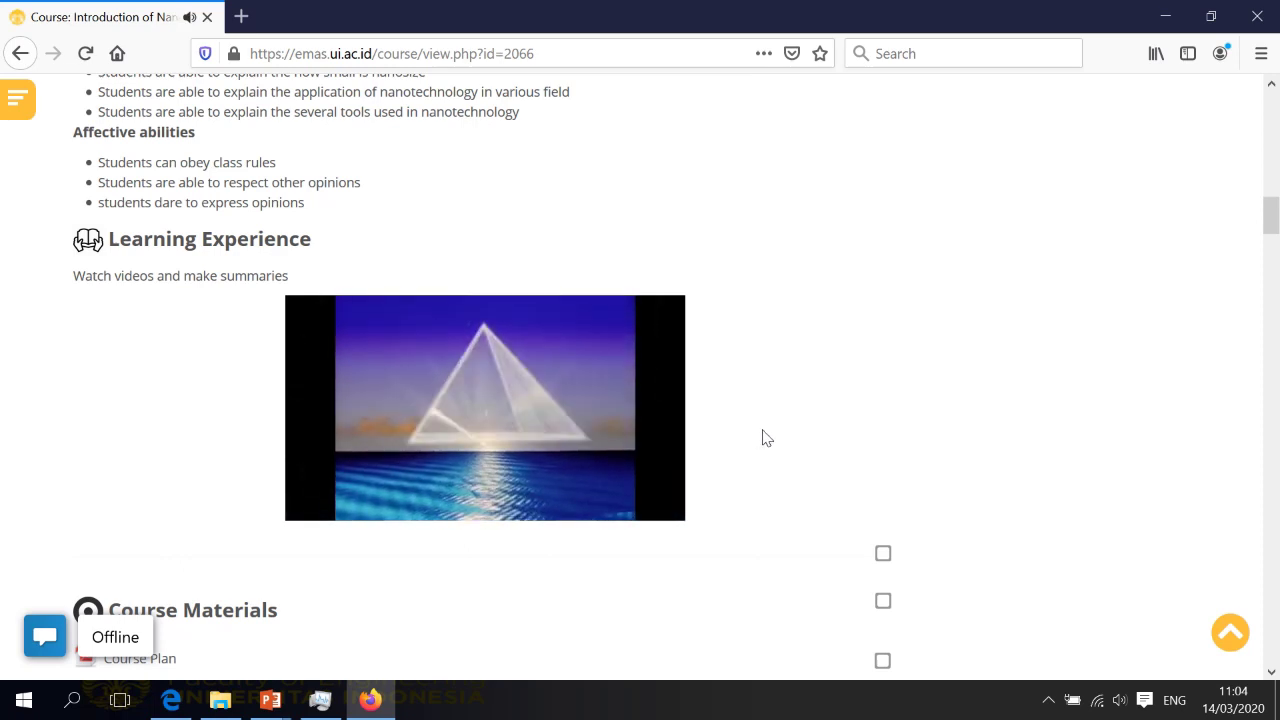
pyautogui.click(400, 507)
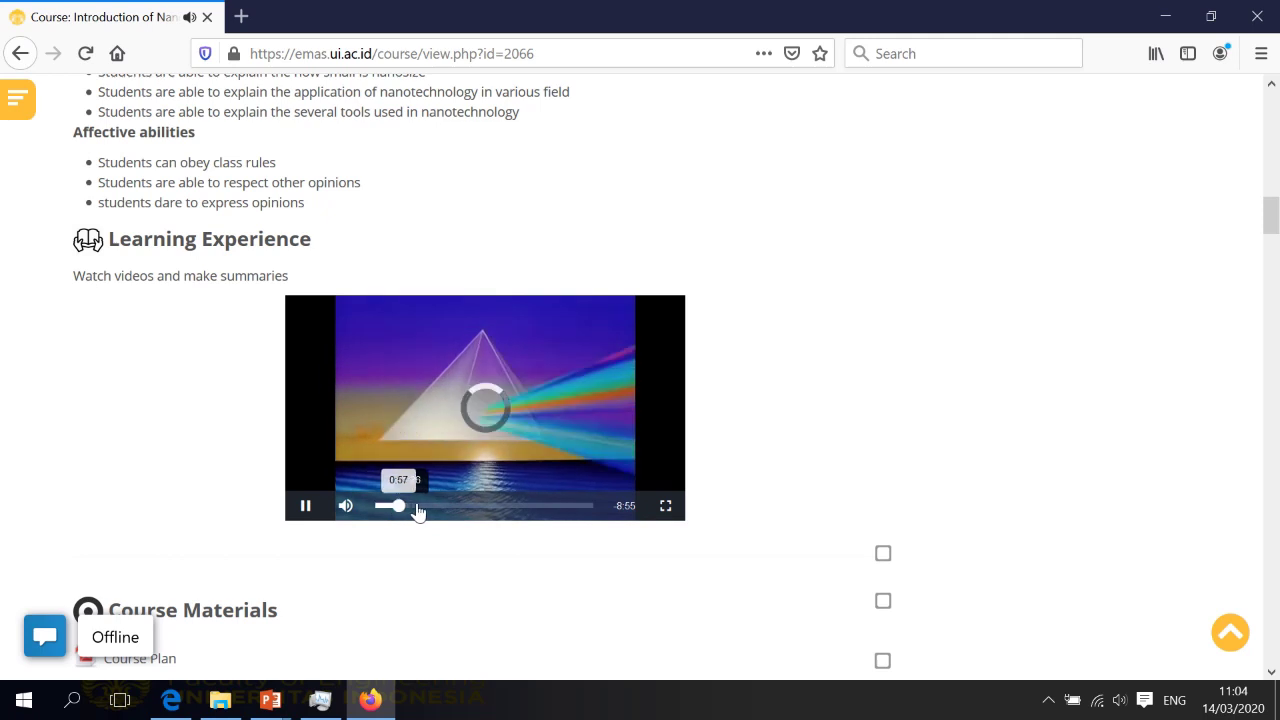
pyautogui.click(472, 508)
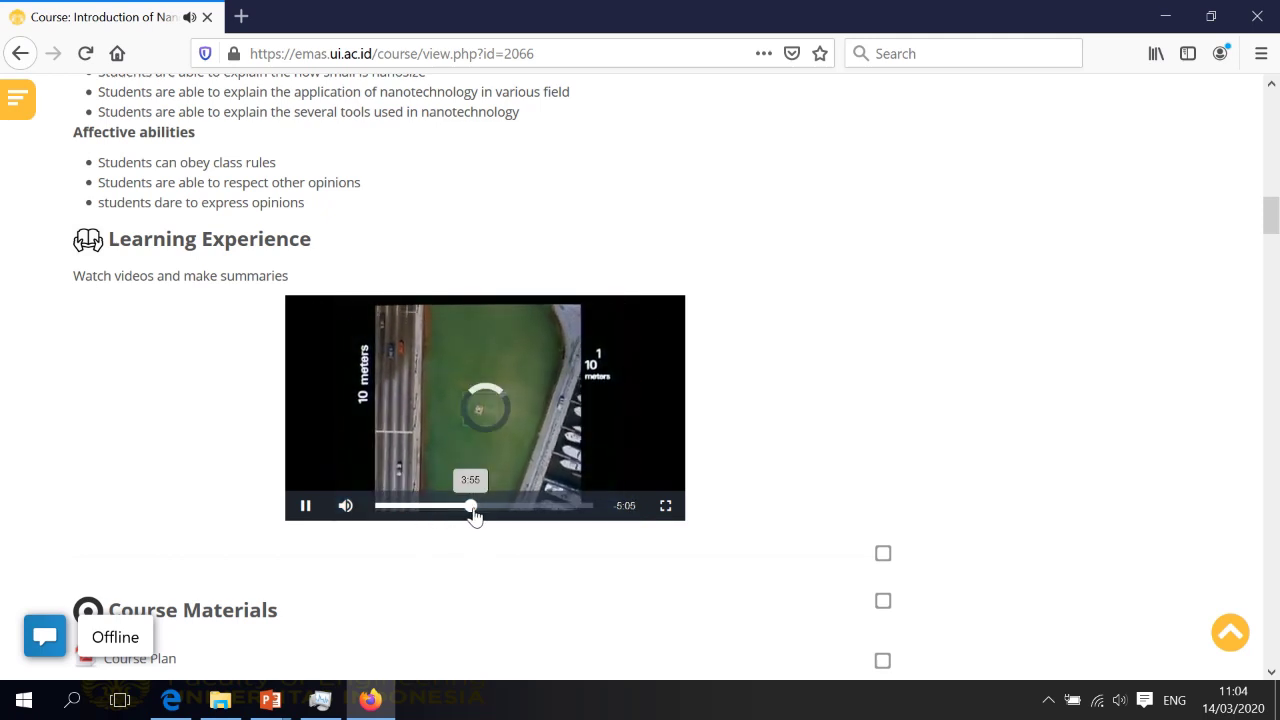
pyautogui.click(577, 510)
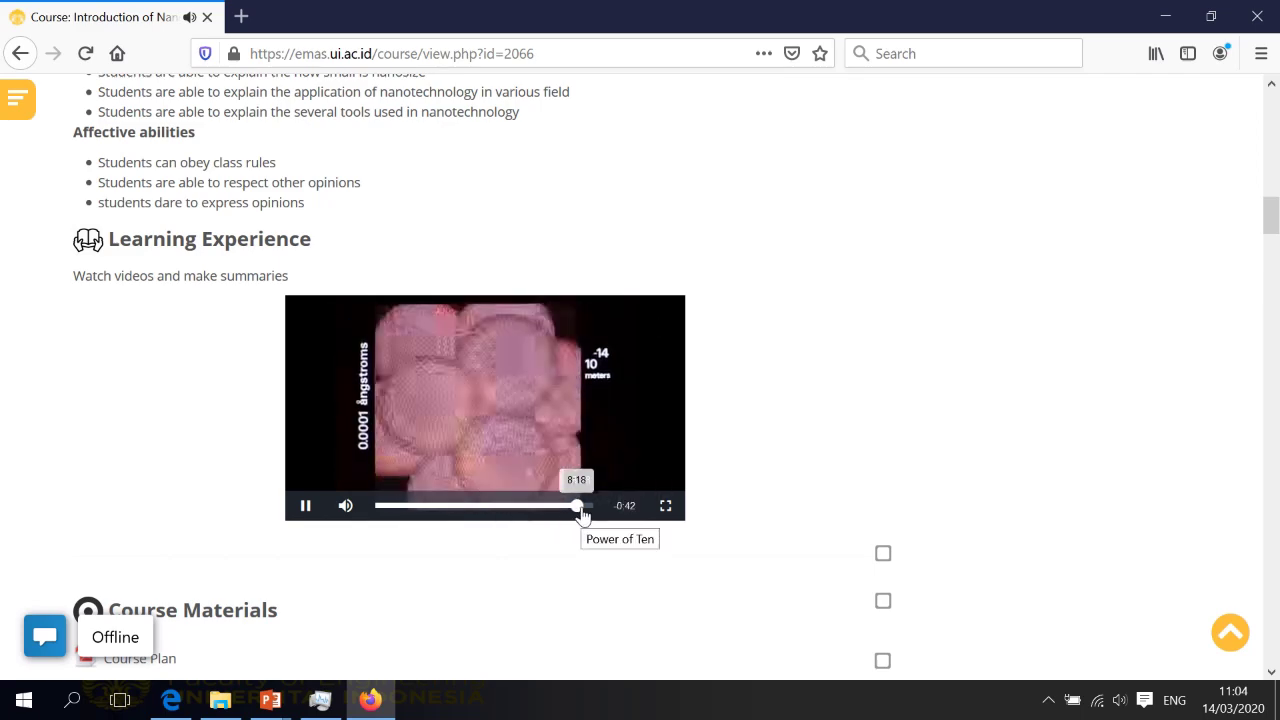
pyautogui.click(306, 508)
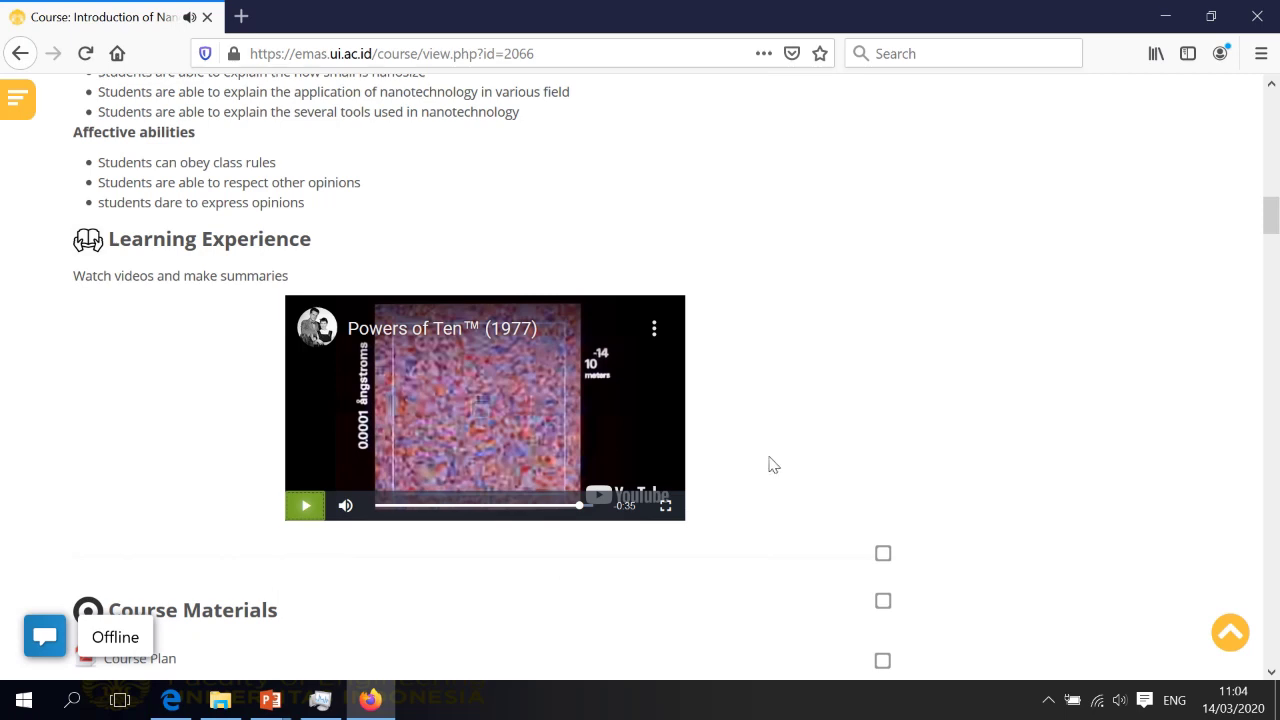
pyautogui.scroll(-4, 815, 428)
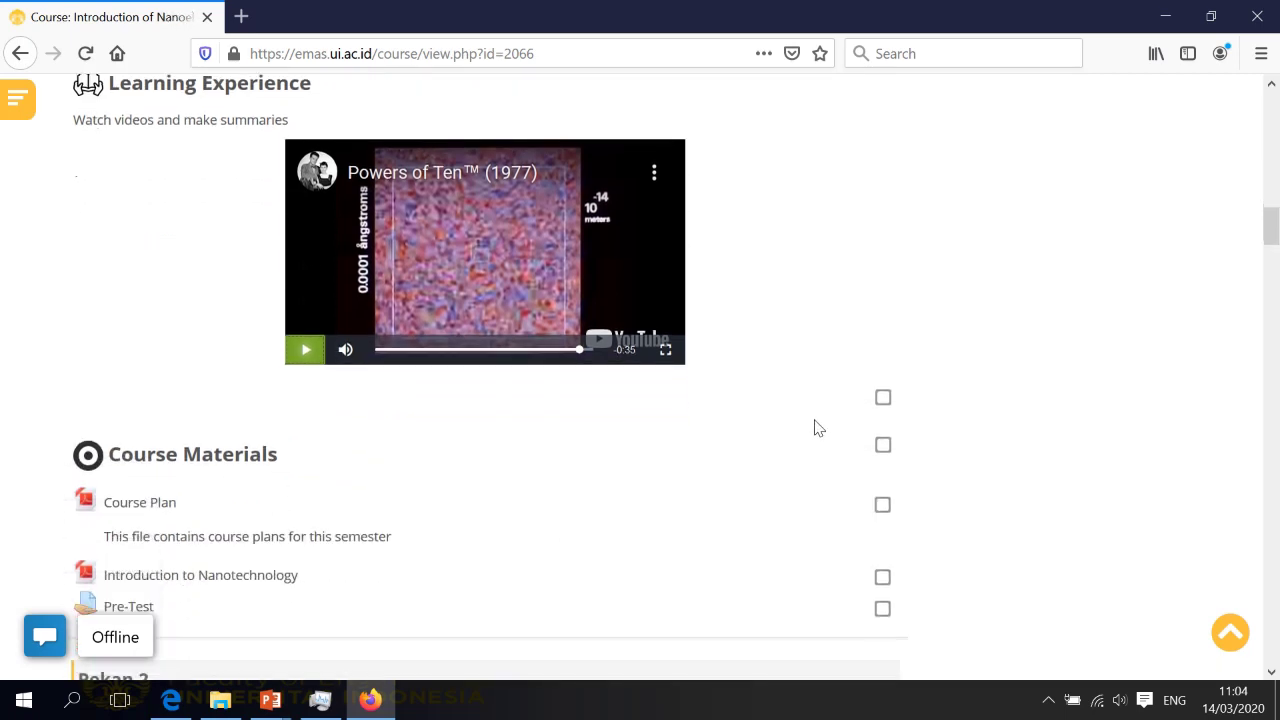
pyautogui.scroll(-2, 815, 428)
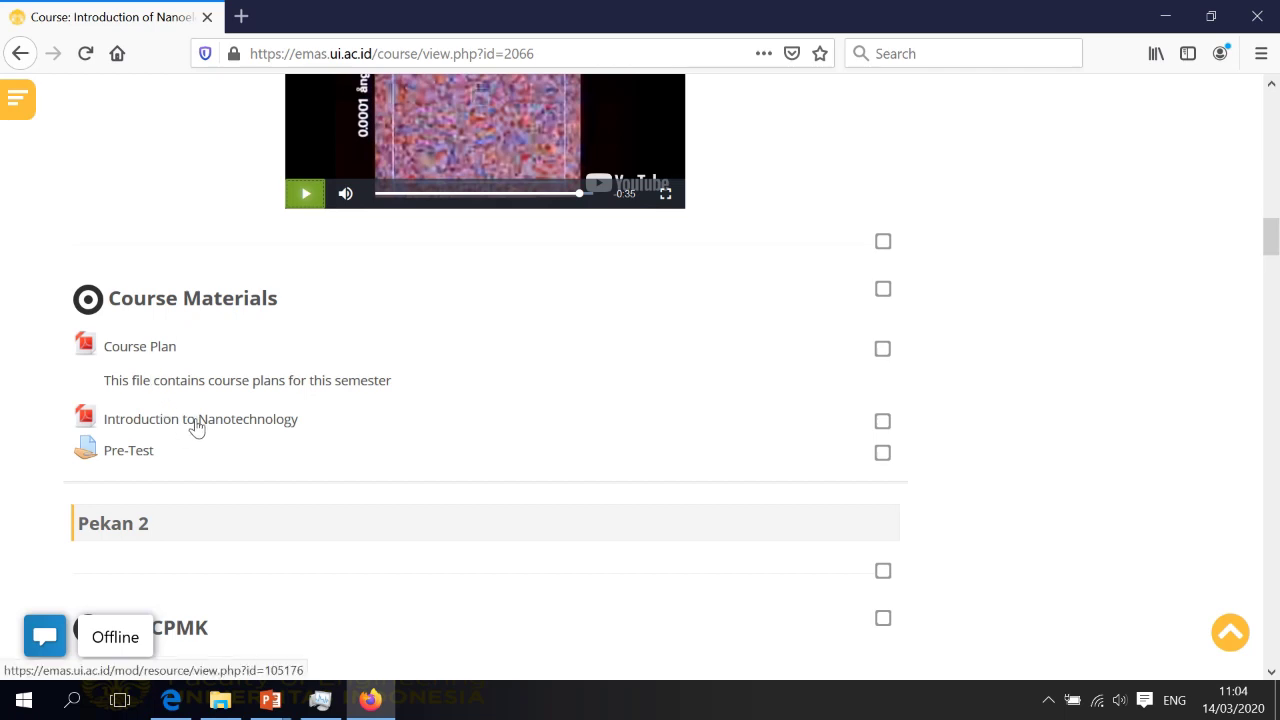
# Open the Introduction to Nanotechnology PDF and page through to slide 10, 'Nanotech from the past'
pyautogui.click(211, 423)
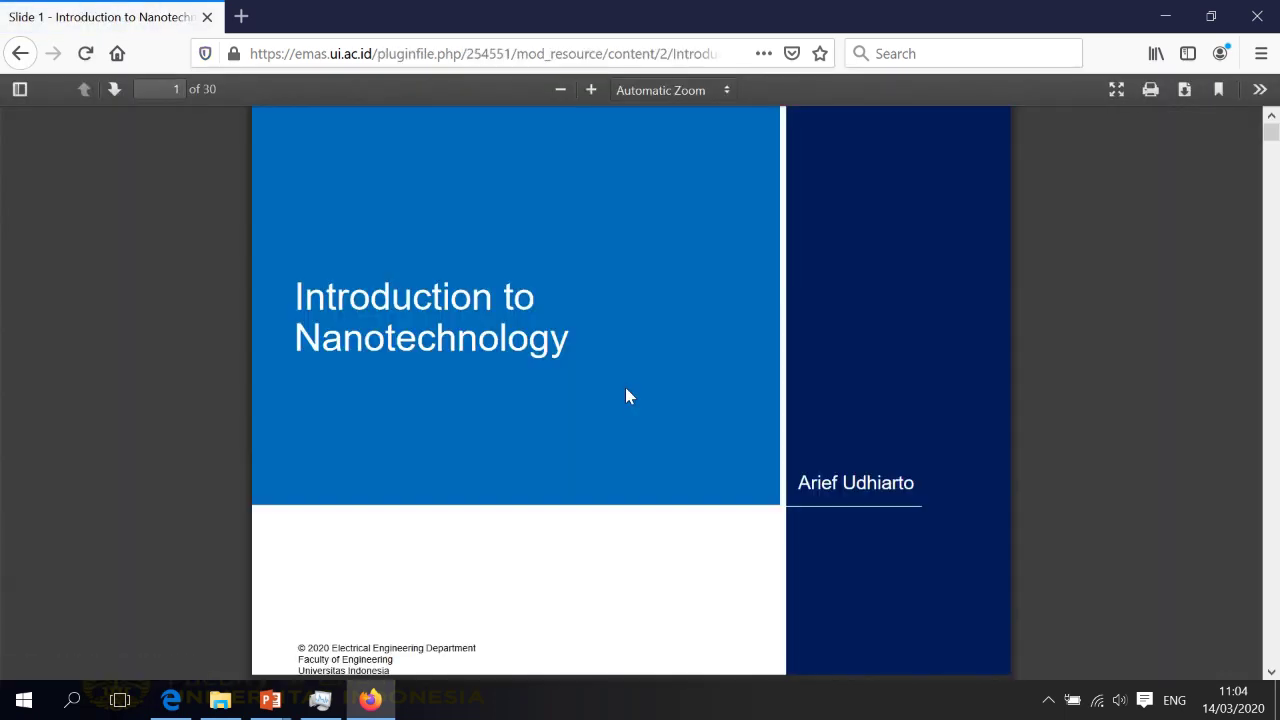
pyautogui.scroll(-5, 625, 397)
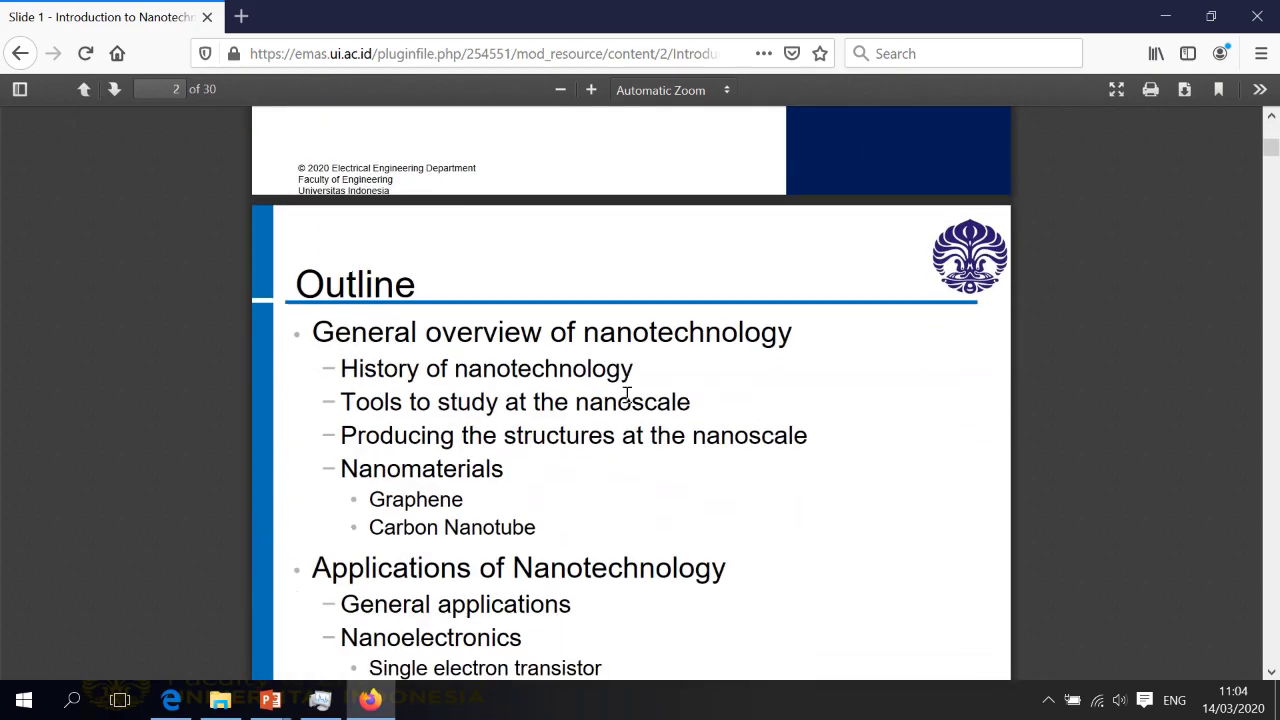
pyautogui.scroll(-6, 627, 397)
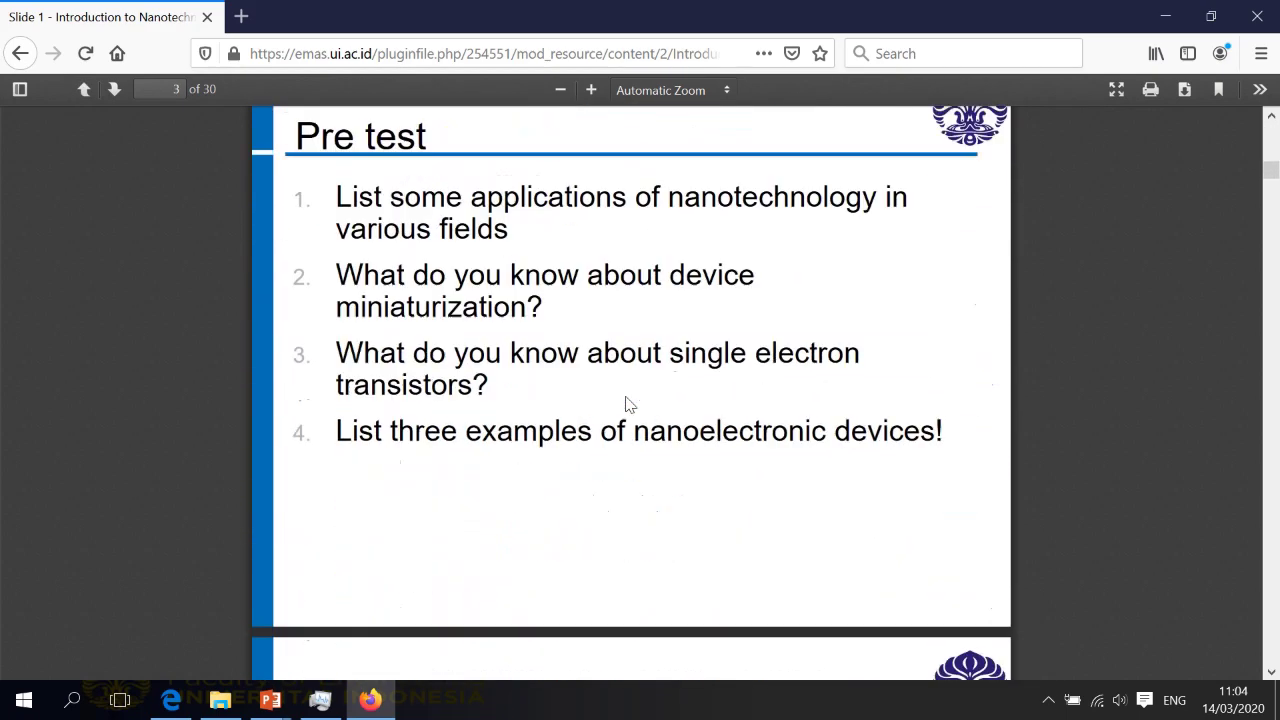
pyautogui.scroll(-6, 627, 404)
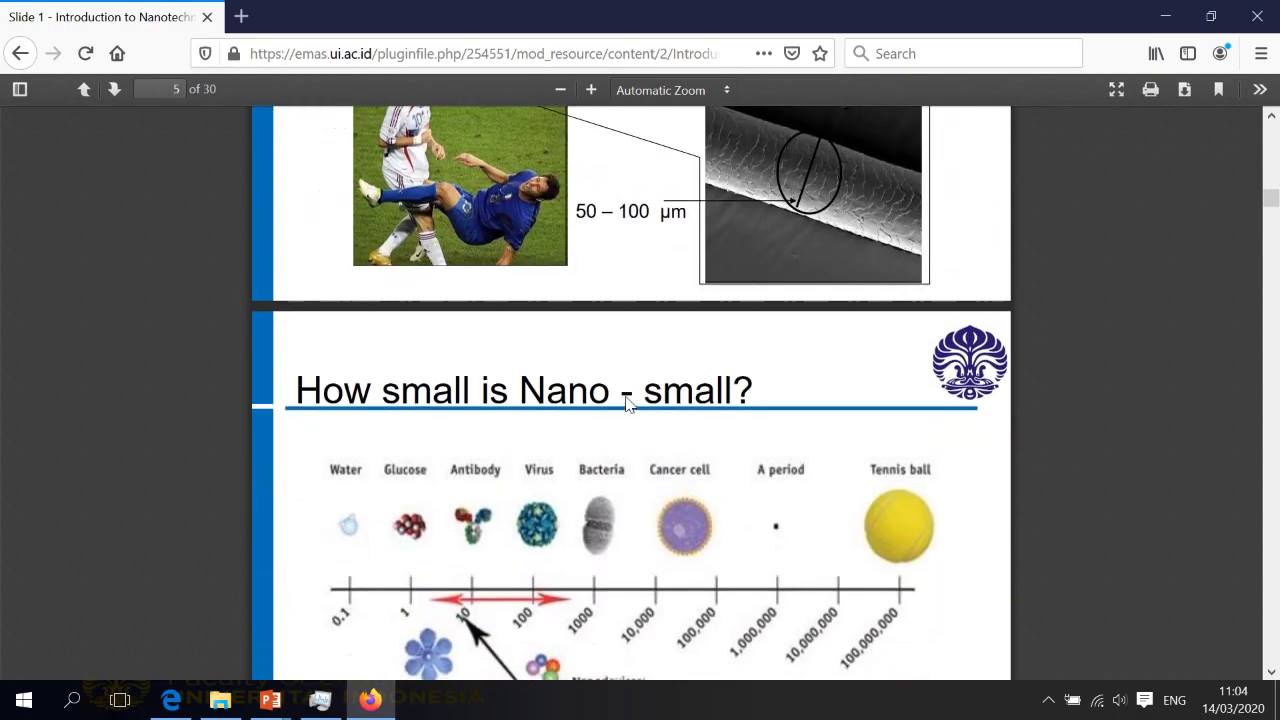
pyautogui.scroll(-8, 627, 403)
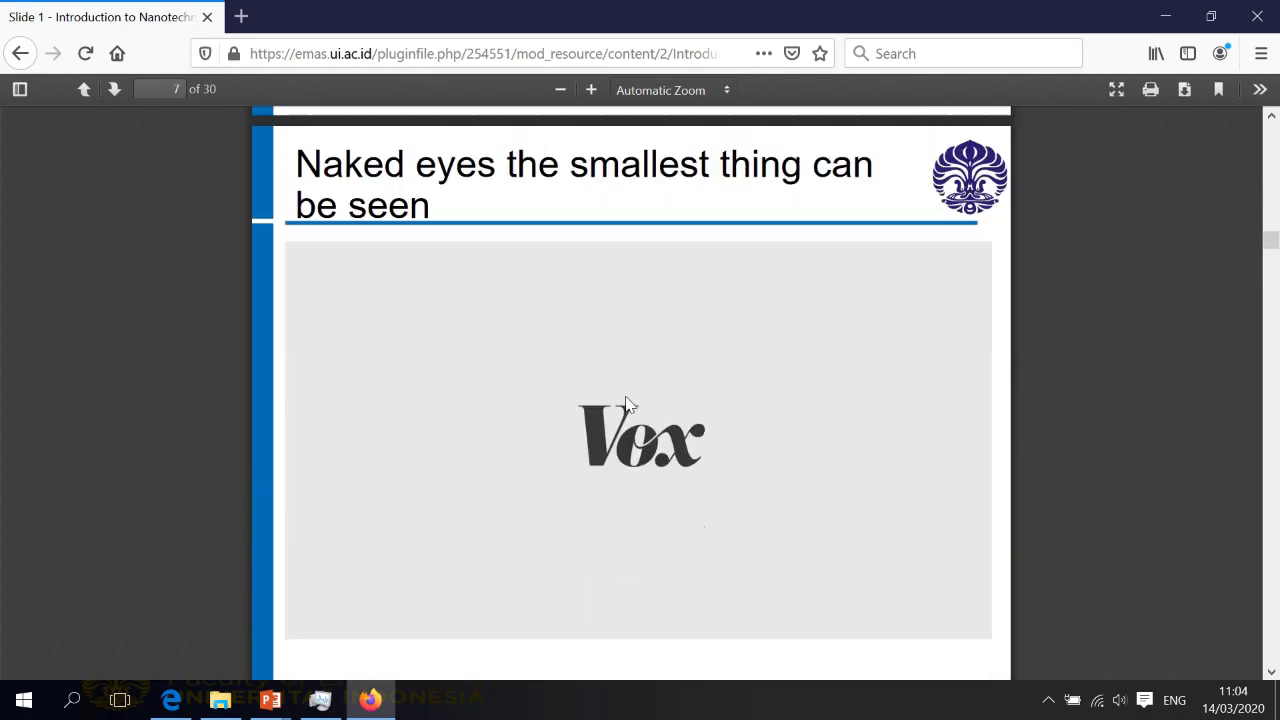
pyautogui.scroll(-9, 627, 403)
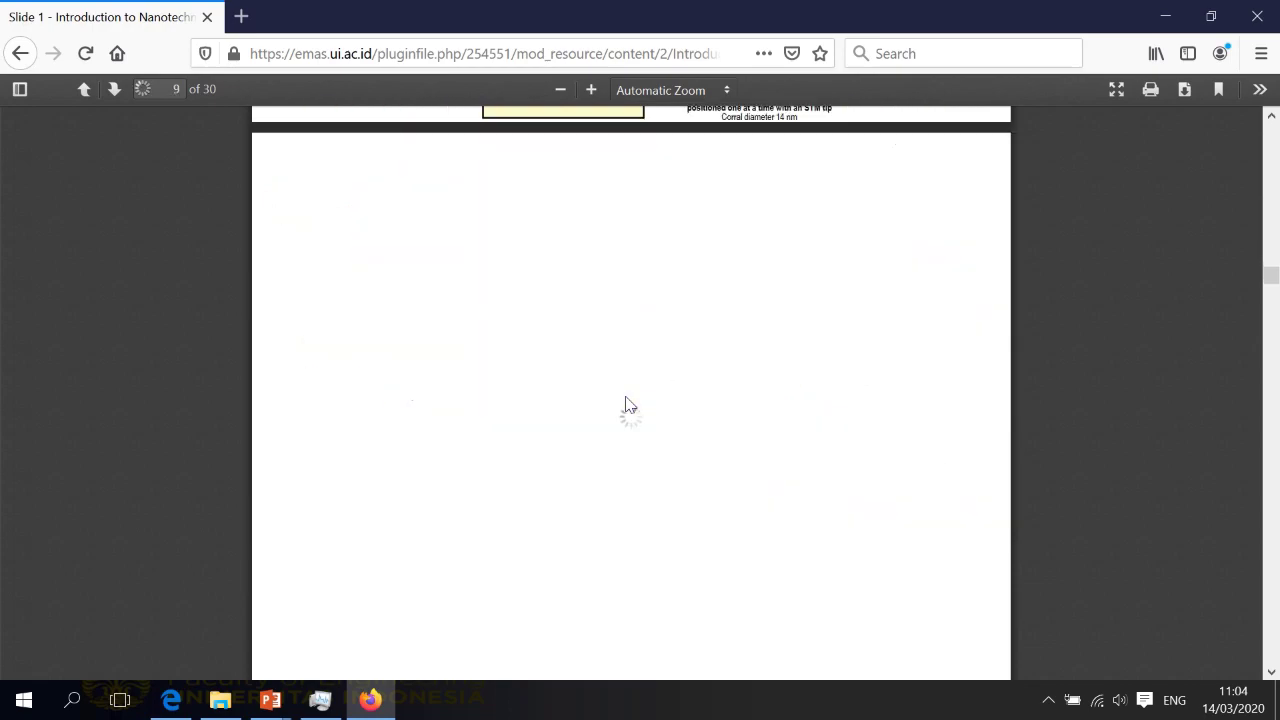
pyautogui.scroll(-5, 627, 402)
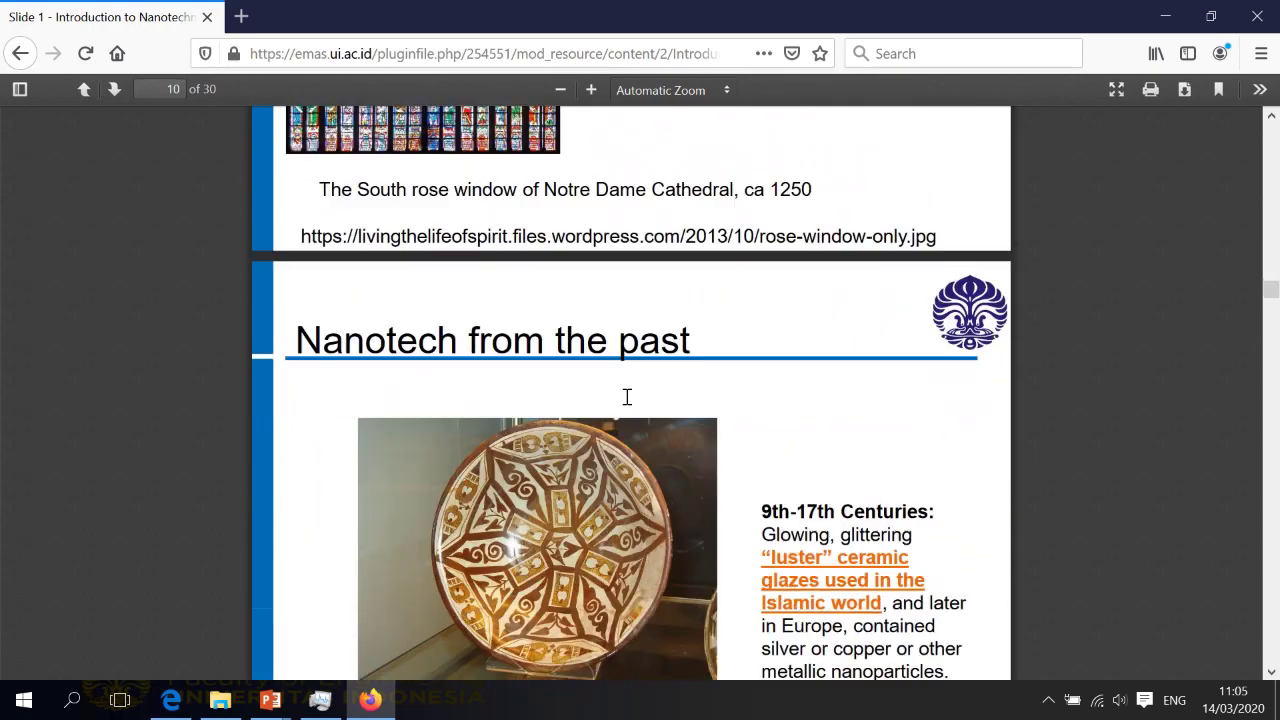
pyautogui.scroll(-2, 627, 397)
# Return to the course page and open the Pre-Test grading summary: 18 participants, 16 submitted
pyautogui.click(28, 60)
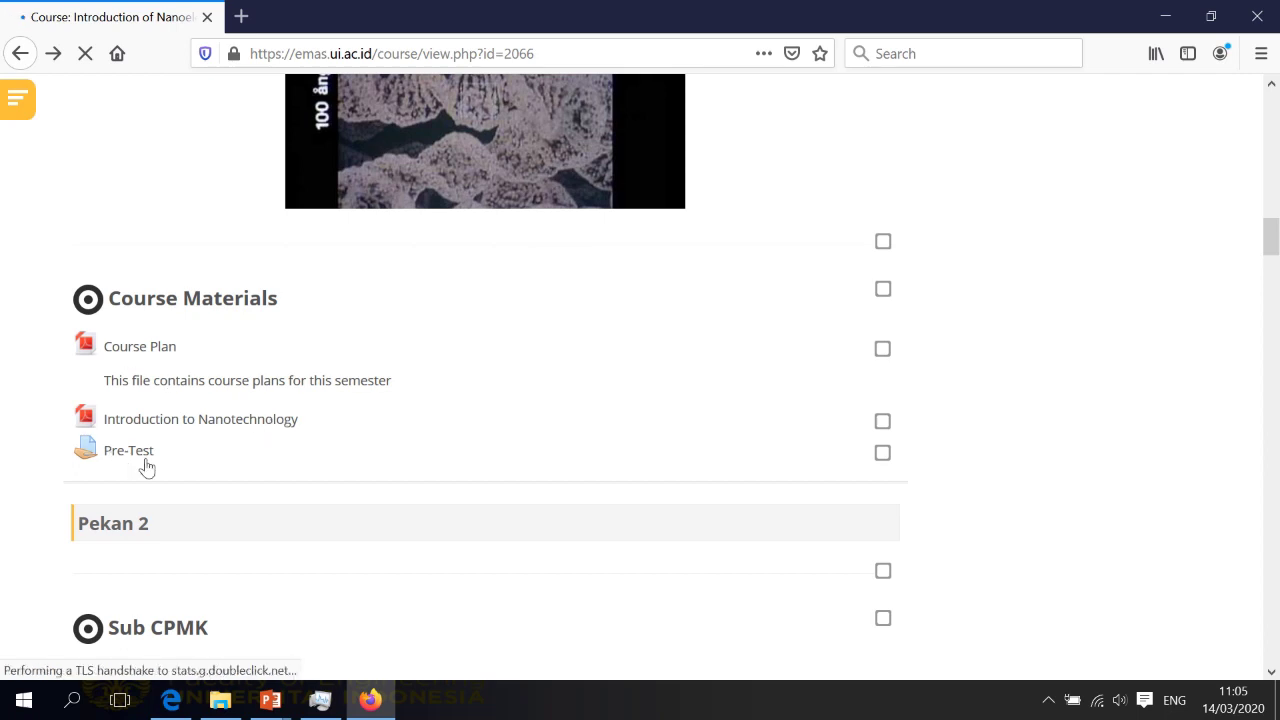
pyautogui.scroll(2, 163, 429)
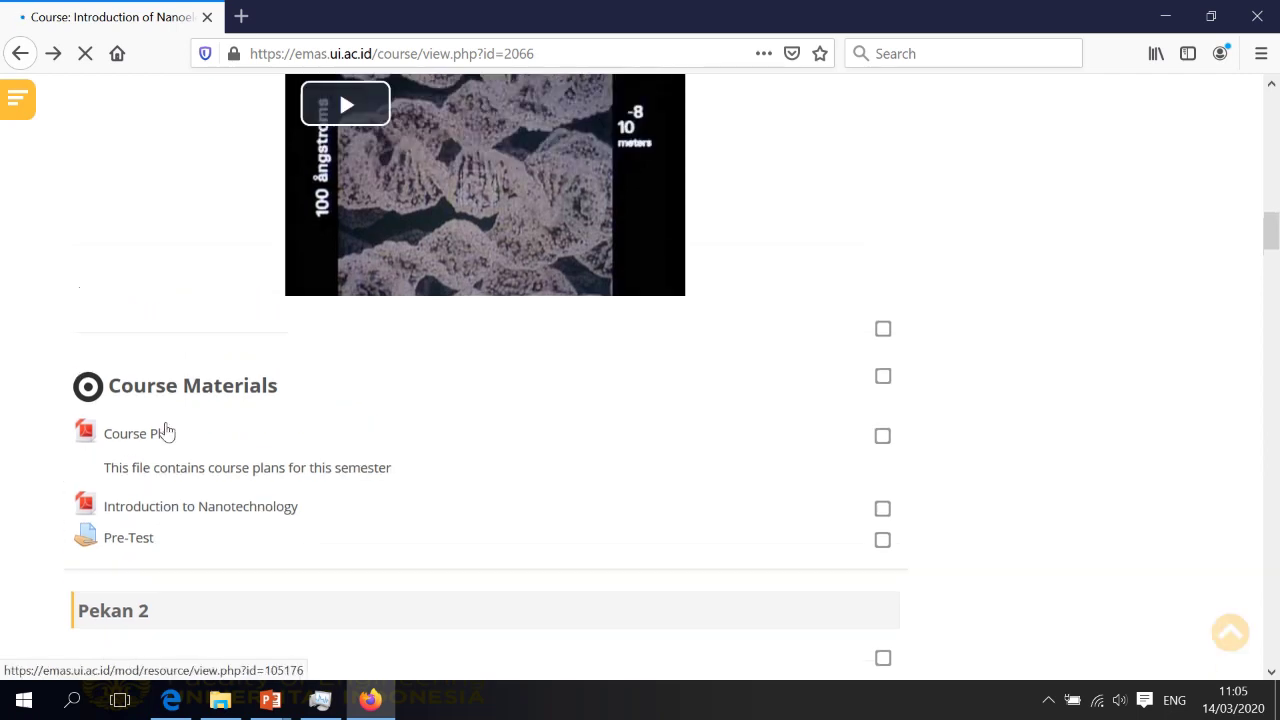
pyautogui.click(130, 556)
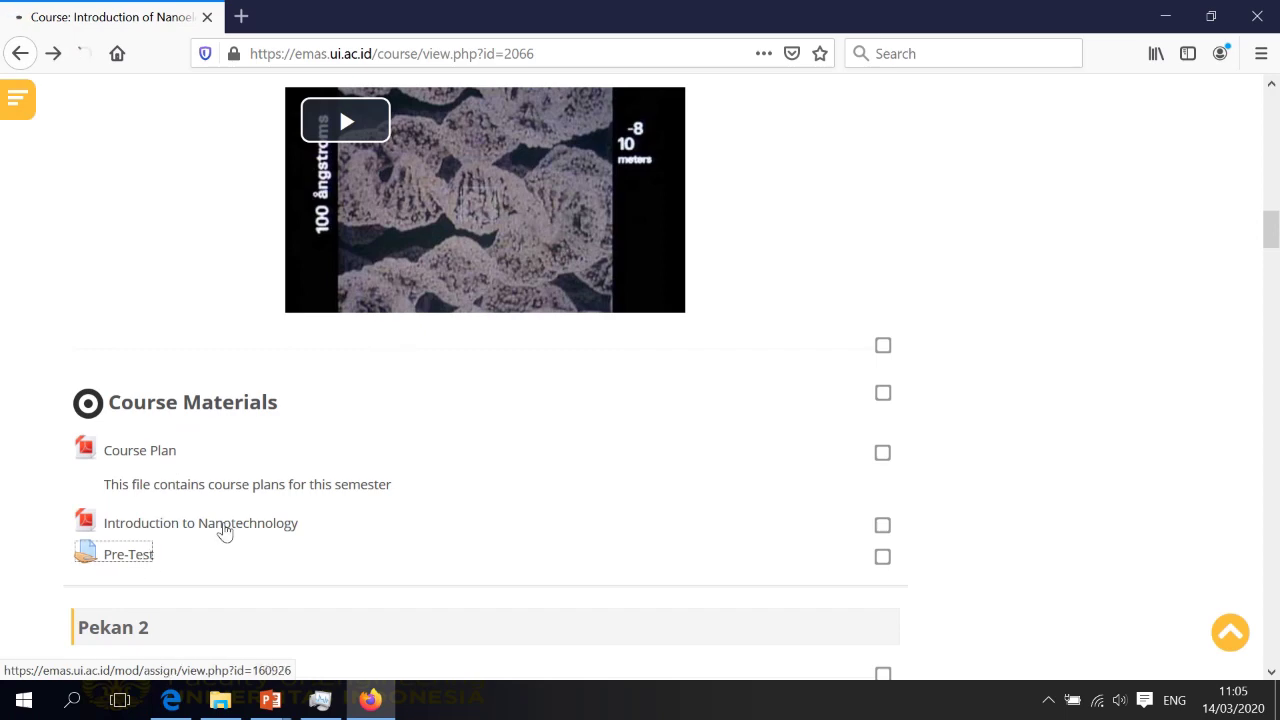
pyautogui.scroll(-3, 643, 422)
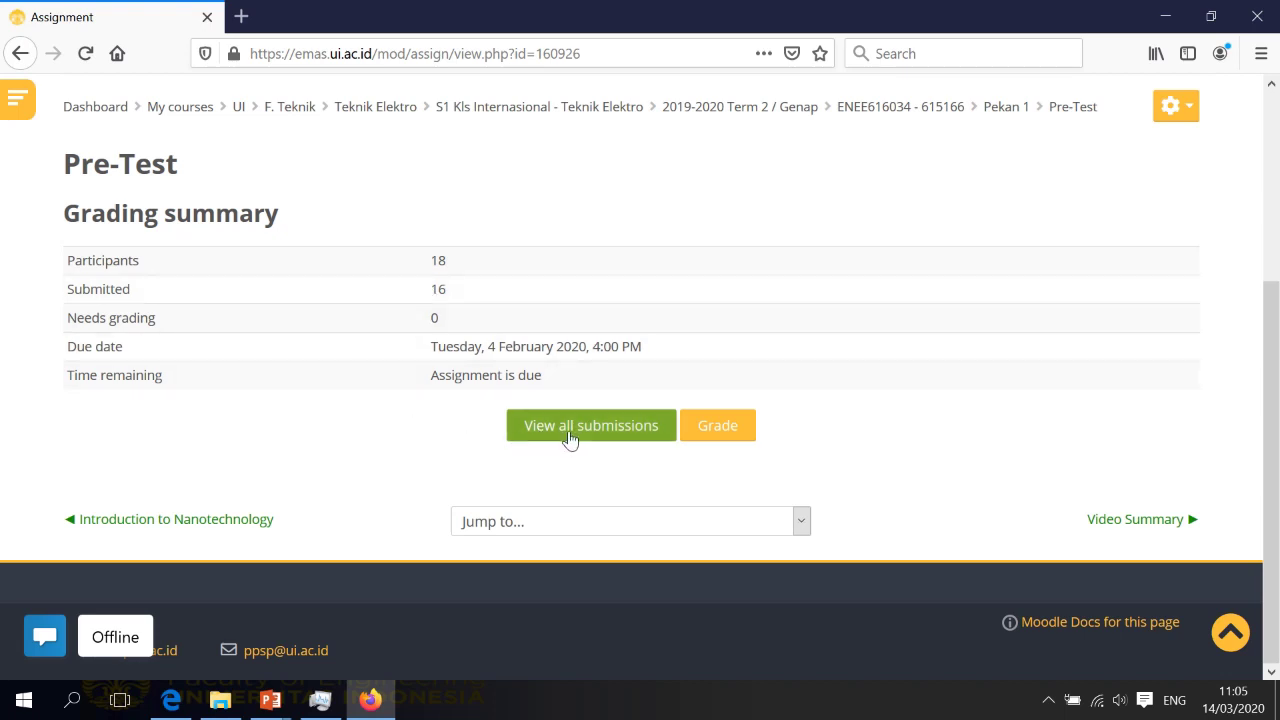
# List all Pre-Test submissions, check their 100.00 grades, then go back to the course page
pyautogui.click(624, 436)
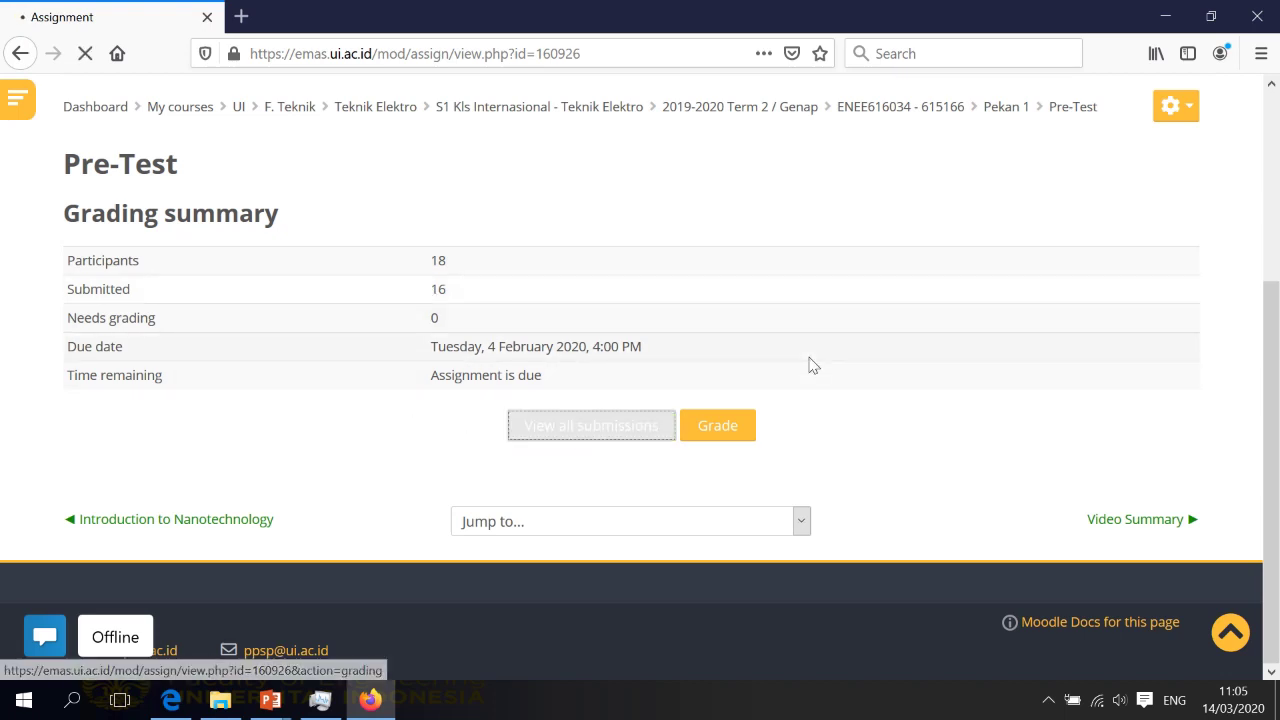
pyautogui.scroll(-5, 812, 368)
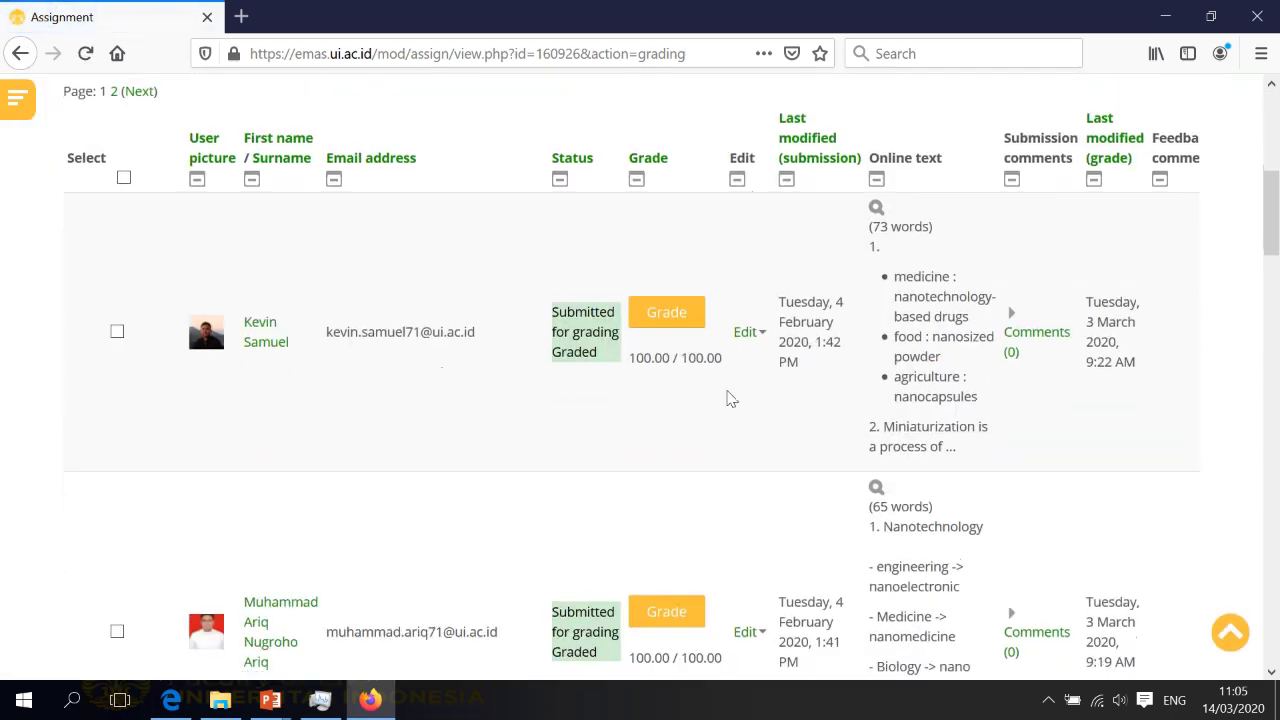
pyautogui.scroll(-1, 980, 371)
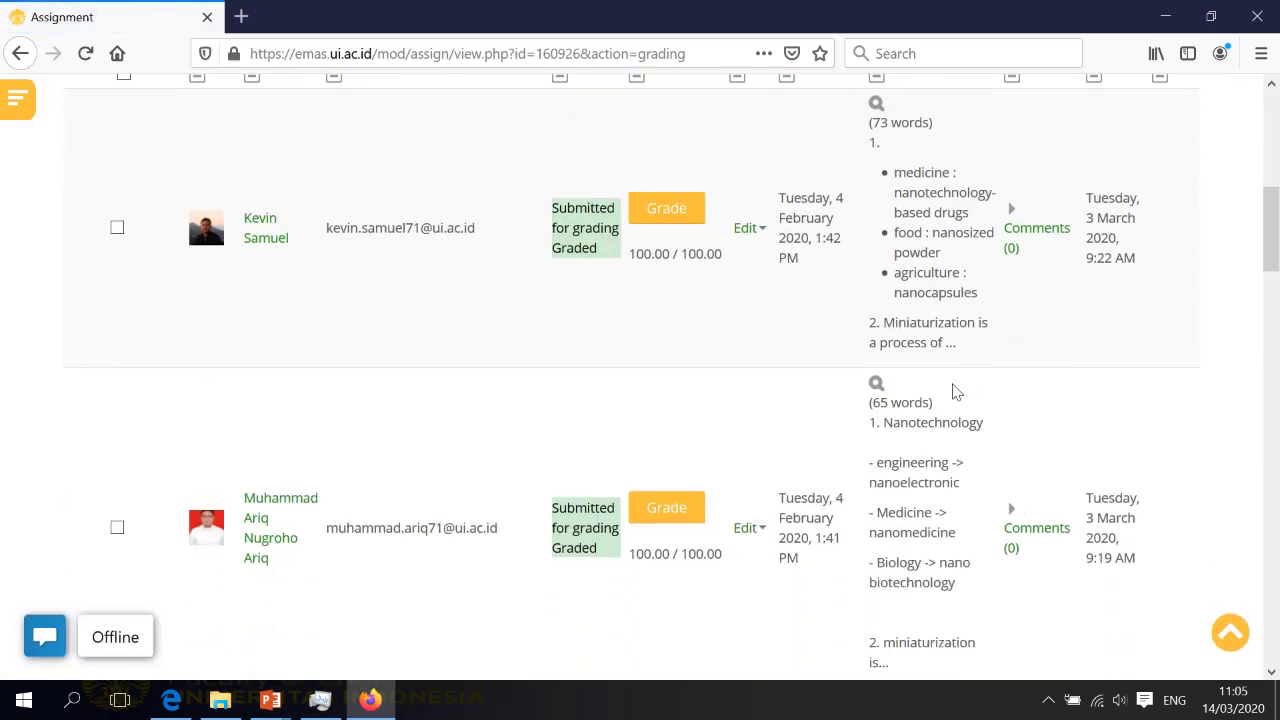
pyautogui.scroll(4, 955, 390)
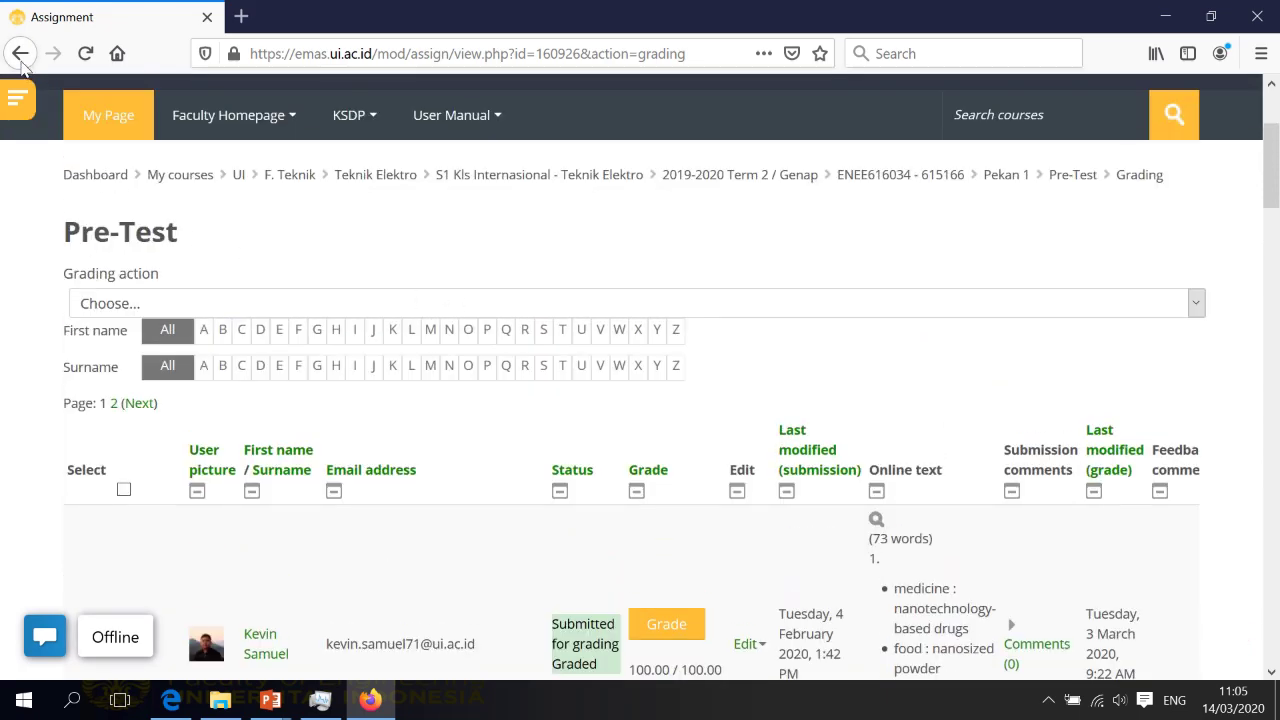
pyautogui.click(20, 53)
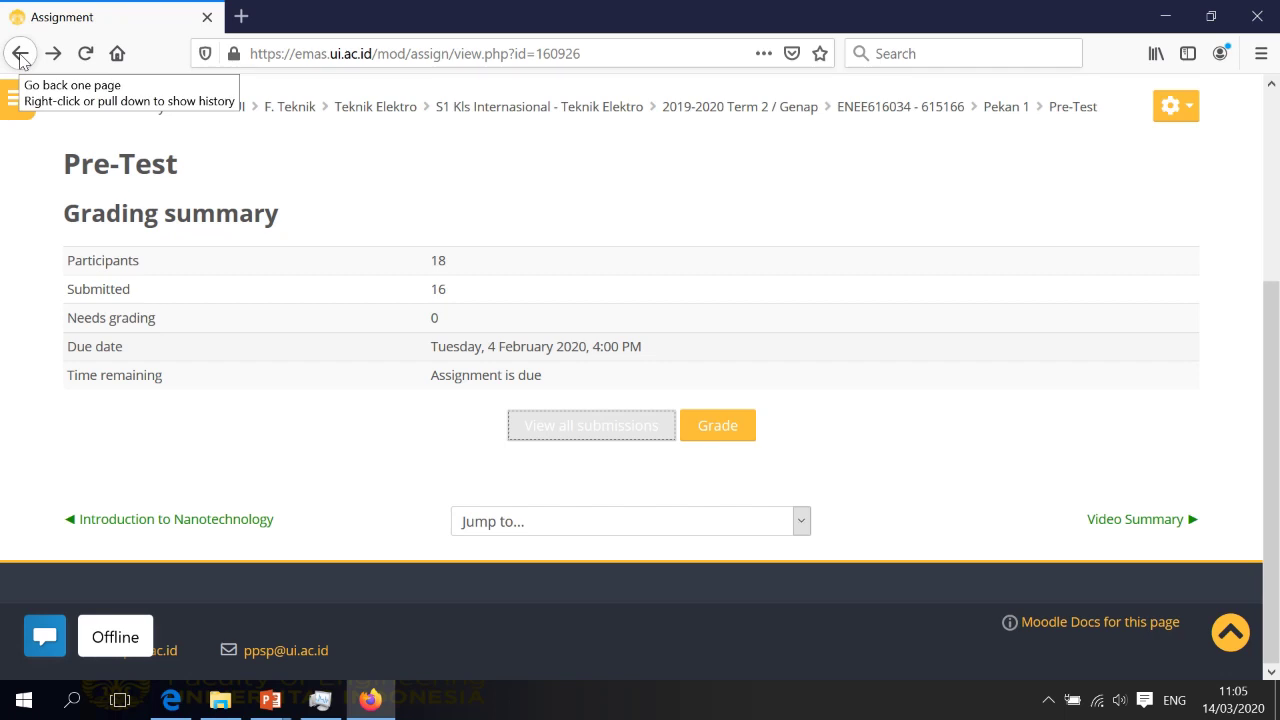
pyautogui.click(20, 53)
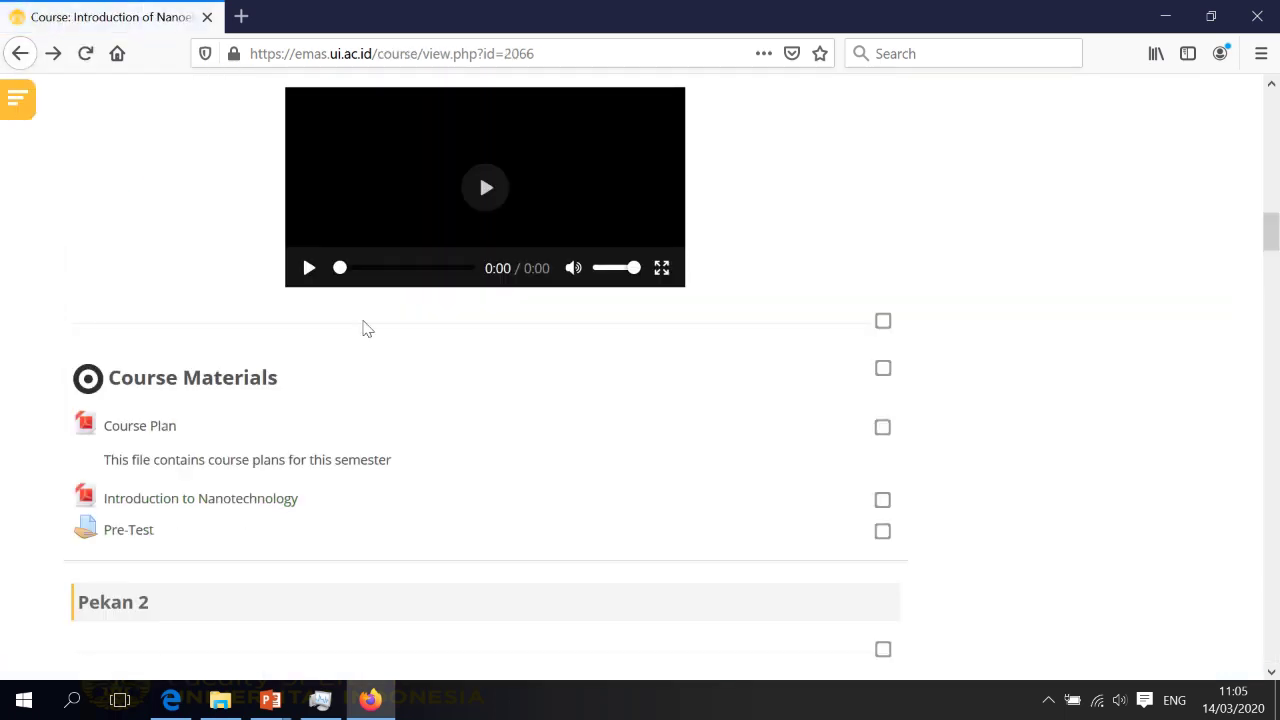
pyautogui.scroll(-3, 403, 358)
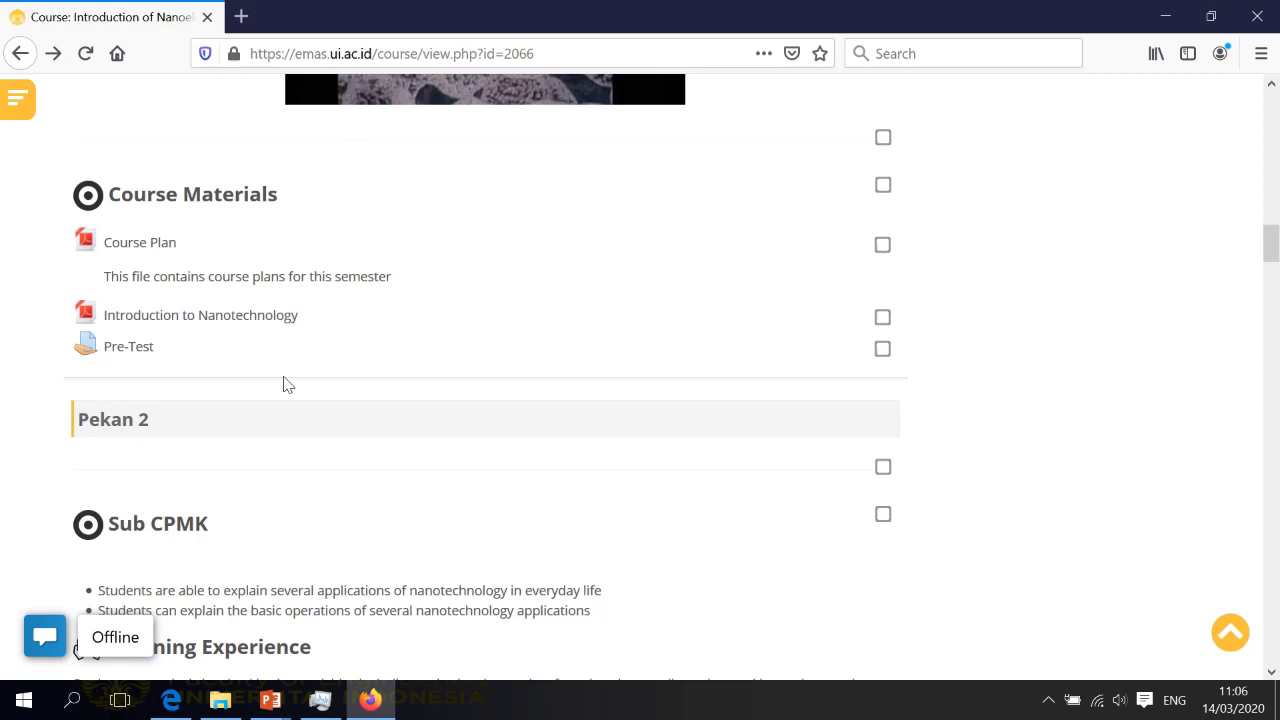
pyautogui.scroll(-6, 283, 385)
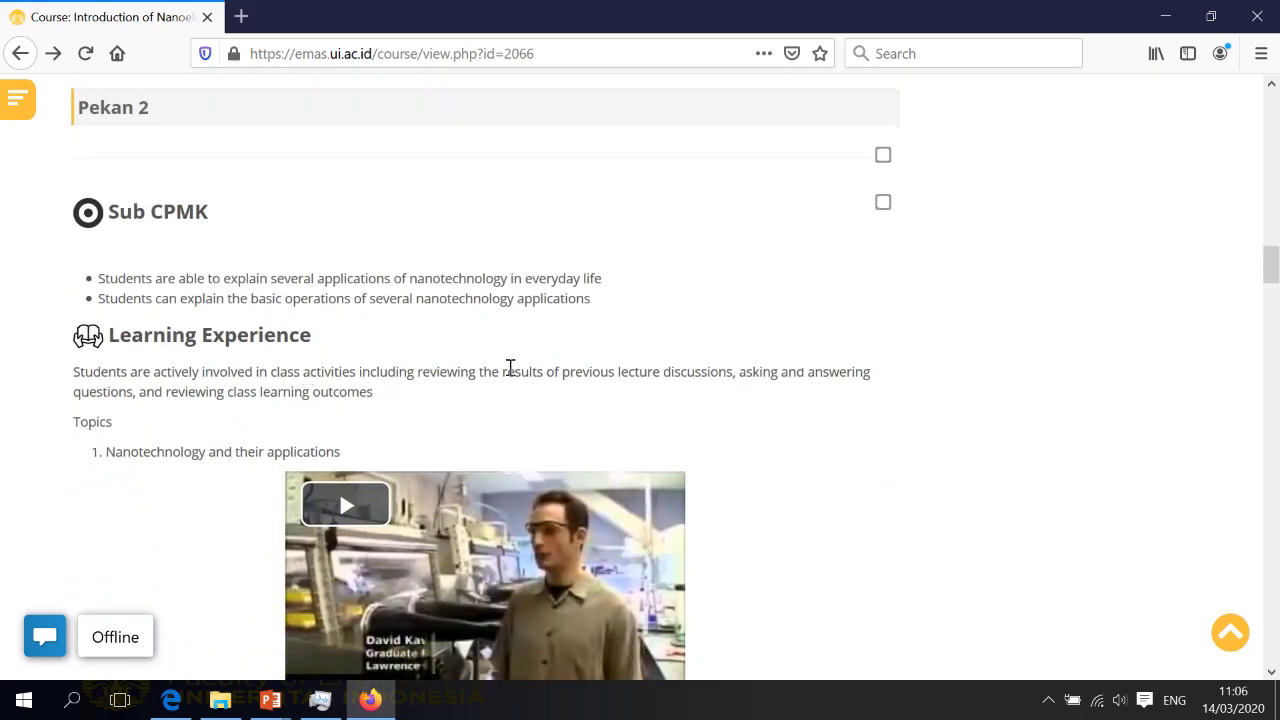
pyautogui.scroll(-1, 663, 394)
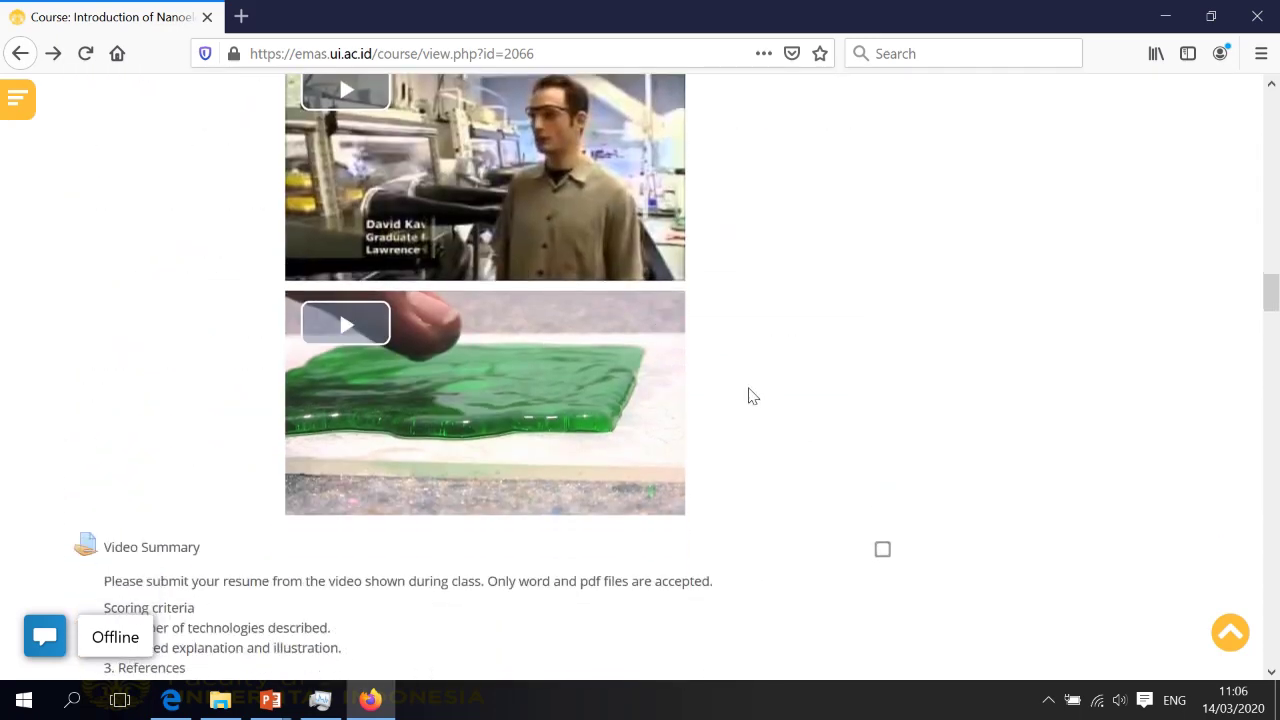
pyautogui.scroll(1, 750, 355)
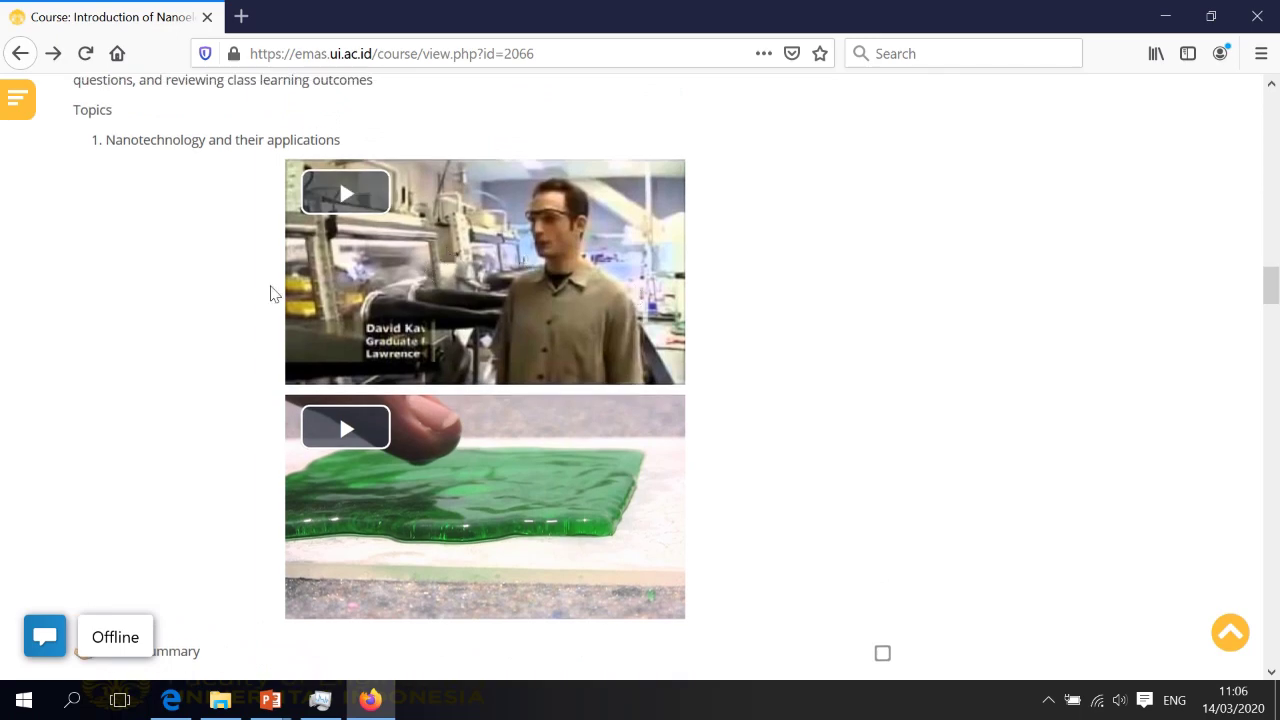
pyautogui.scroll(1, 272, 291)
pyautogui.scroll(-4, 549, 370)
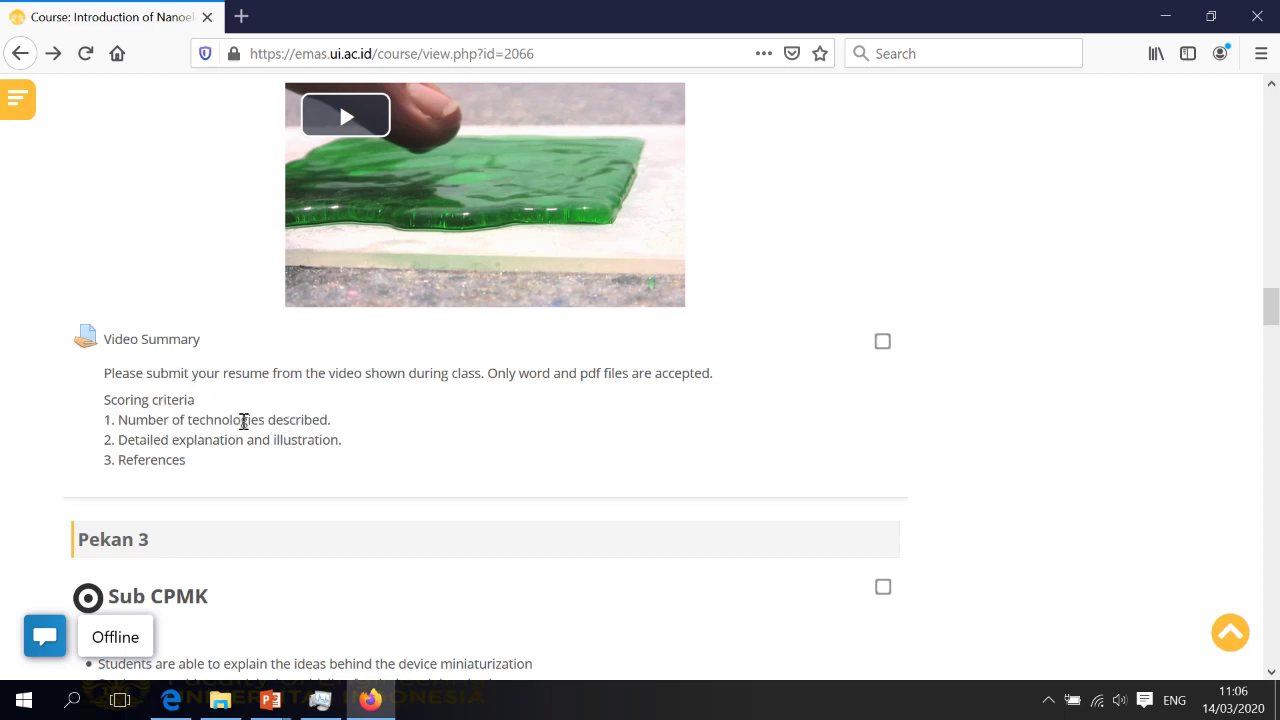
pyautogui.scroll(-7, 277, 413)
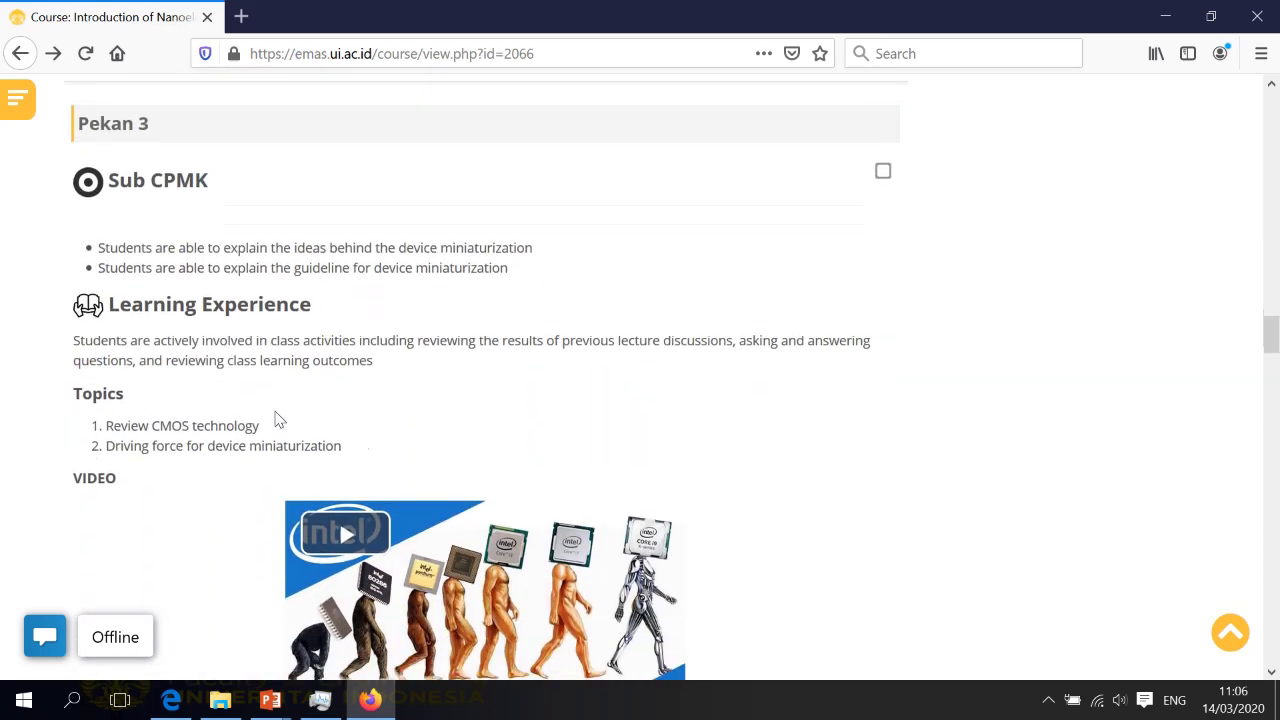
# Scroll down to the course evaluation form, then show the 'Menyiapkan enrolment key bagi mahasiswa' slide
pyautogui.scroll(2, 557, 337)
pyautogui.scroll(-2, 257, 291)
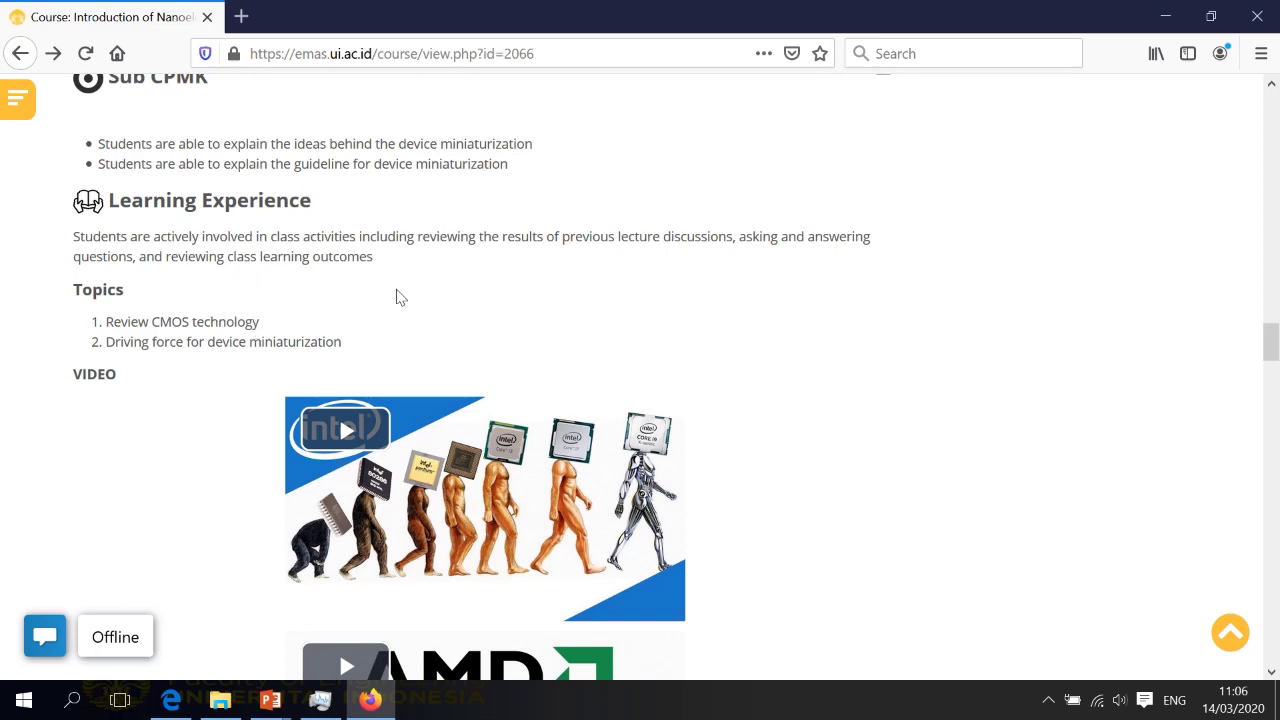
pyautogui.scroll(-2, 397, 294)
pyautogui.scroll(-8, 300, 270)
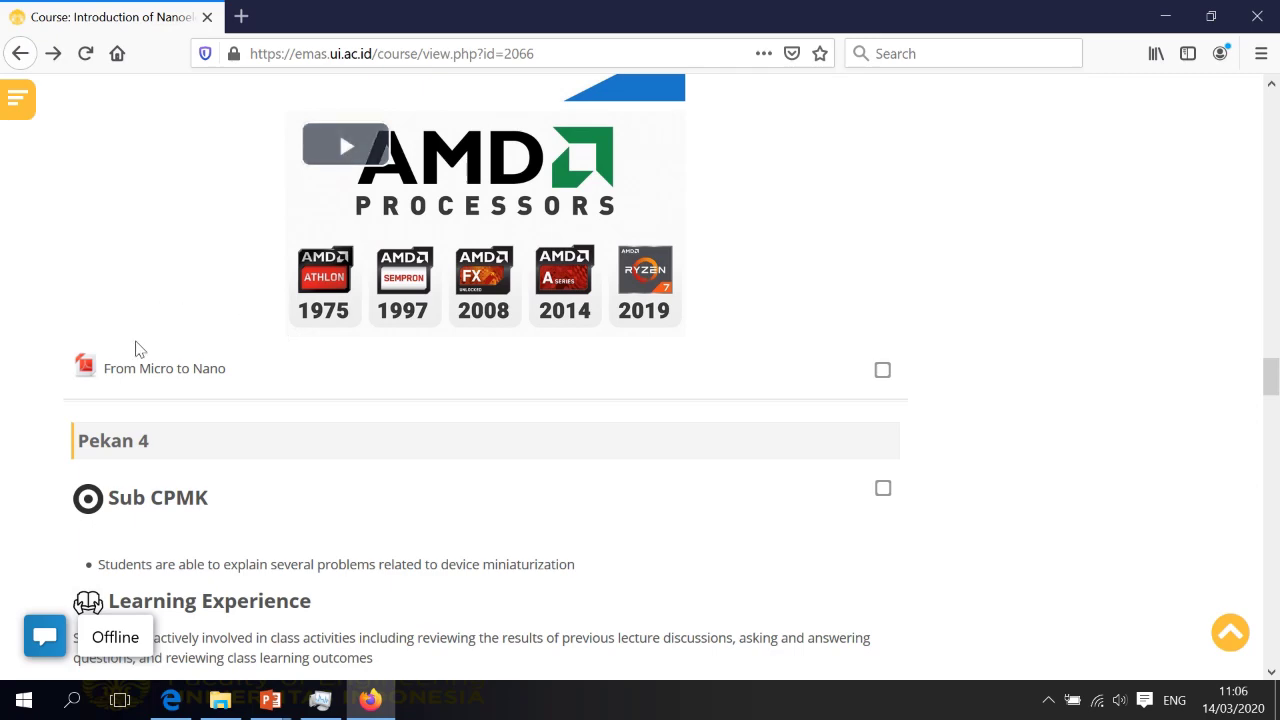
pyautogui.scroll(-8, 257, 383)
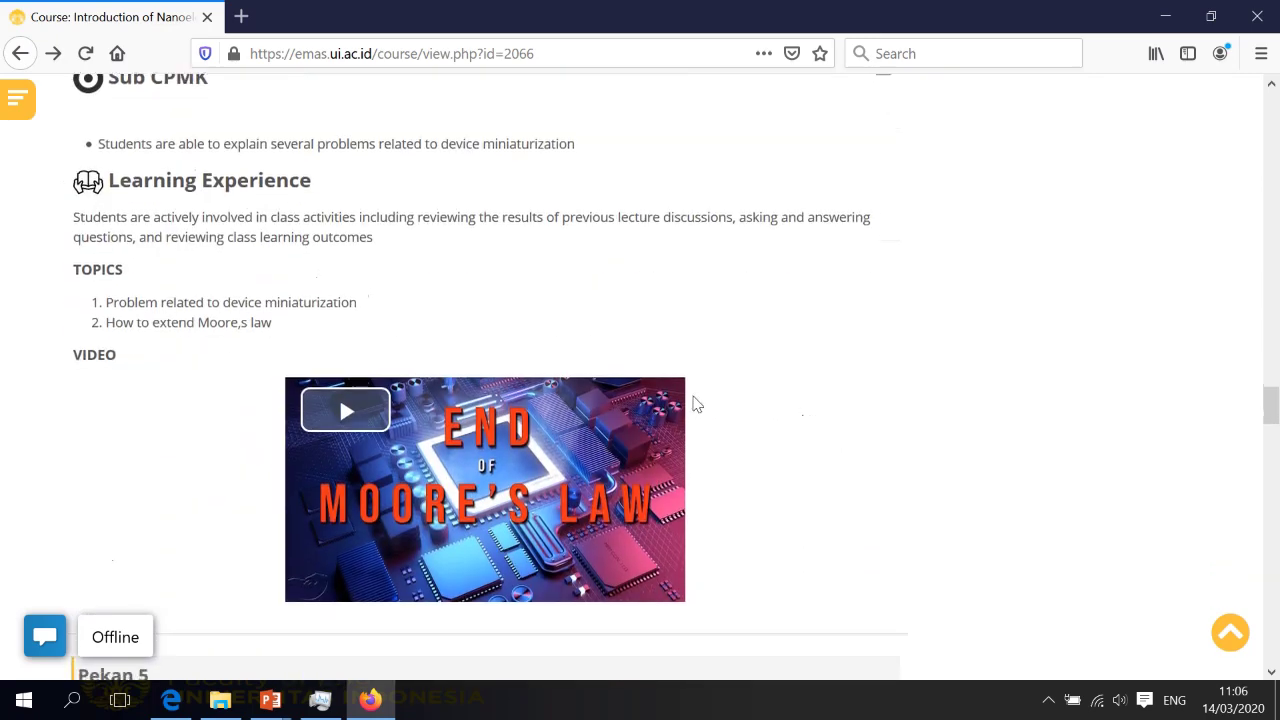
pyautogui.scroll(-6, 695, 403)
pyautogui.scroll(-15, 697, 404)
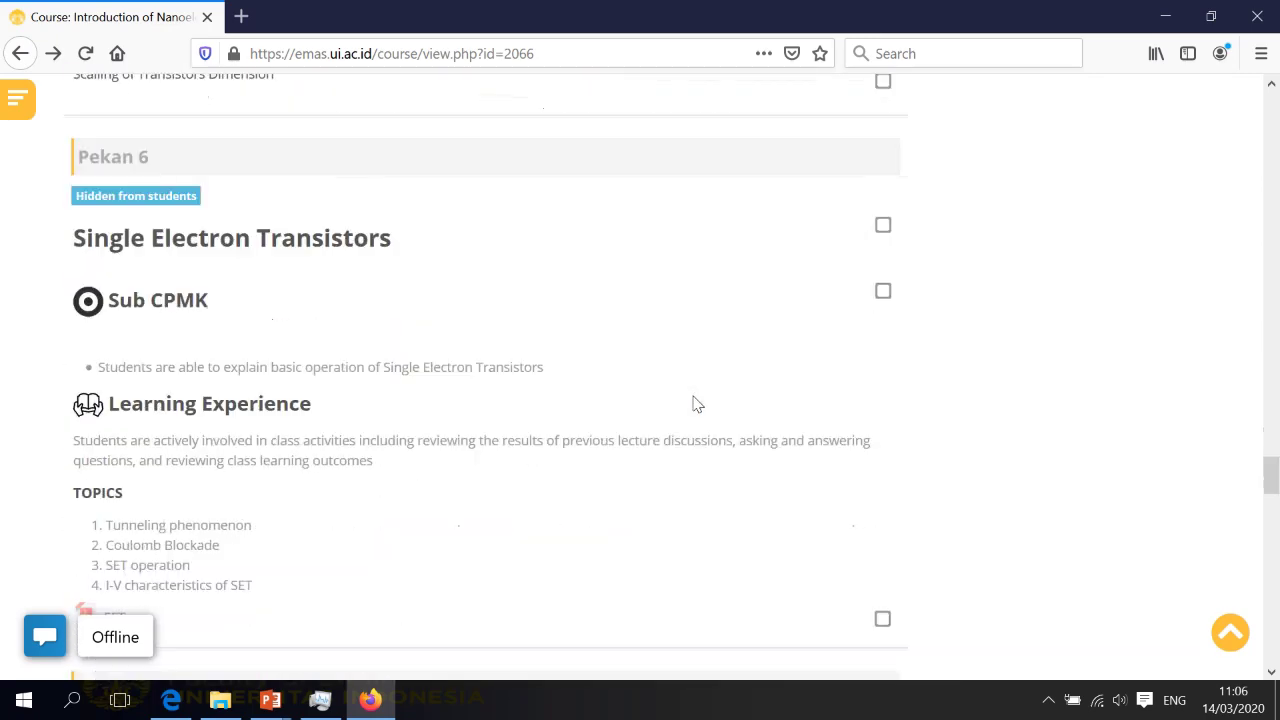
pyautogui.scroll(-8, 697, 404)
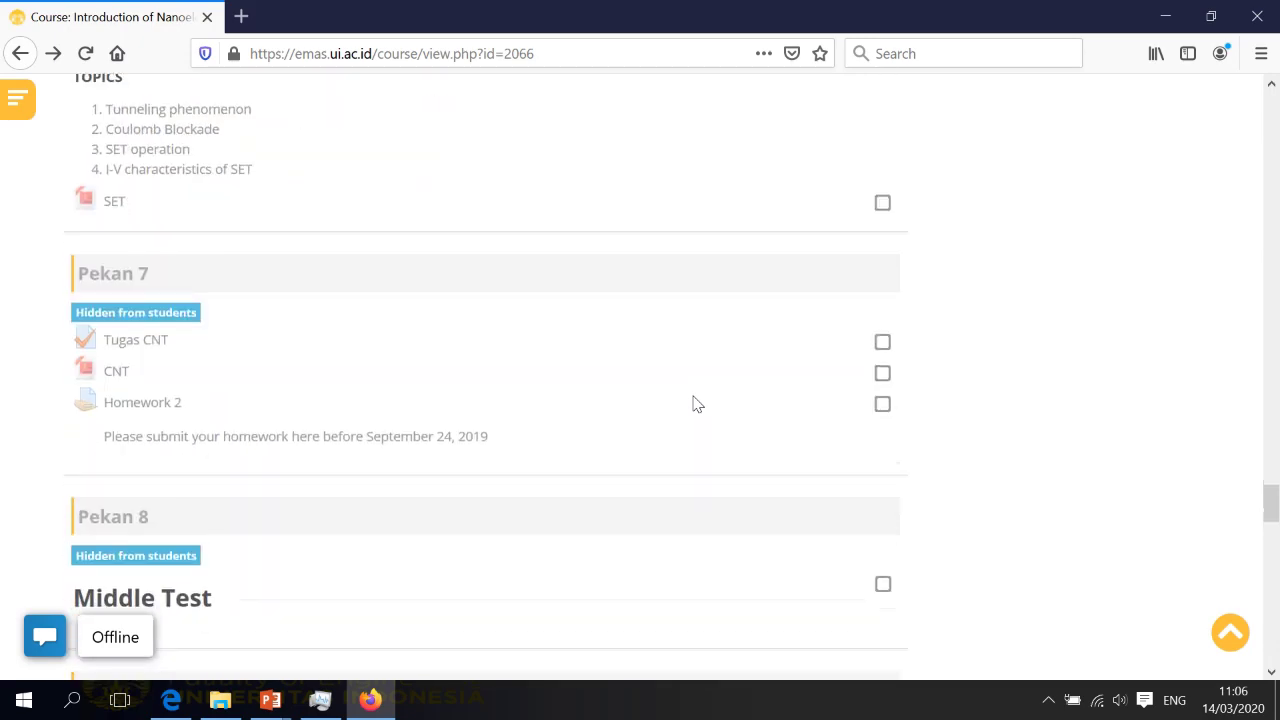
pyautogui.scroll(-20, 697, 404)
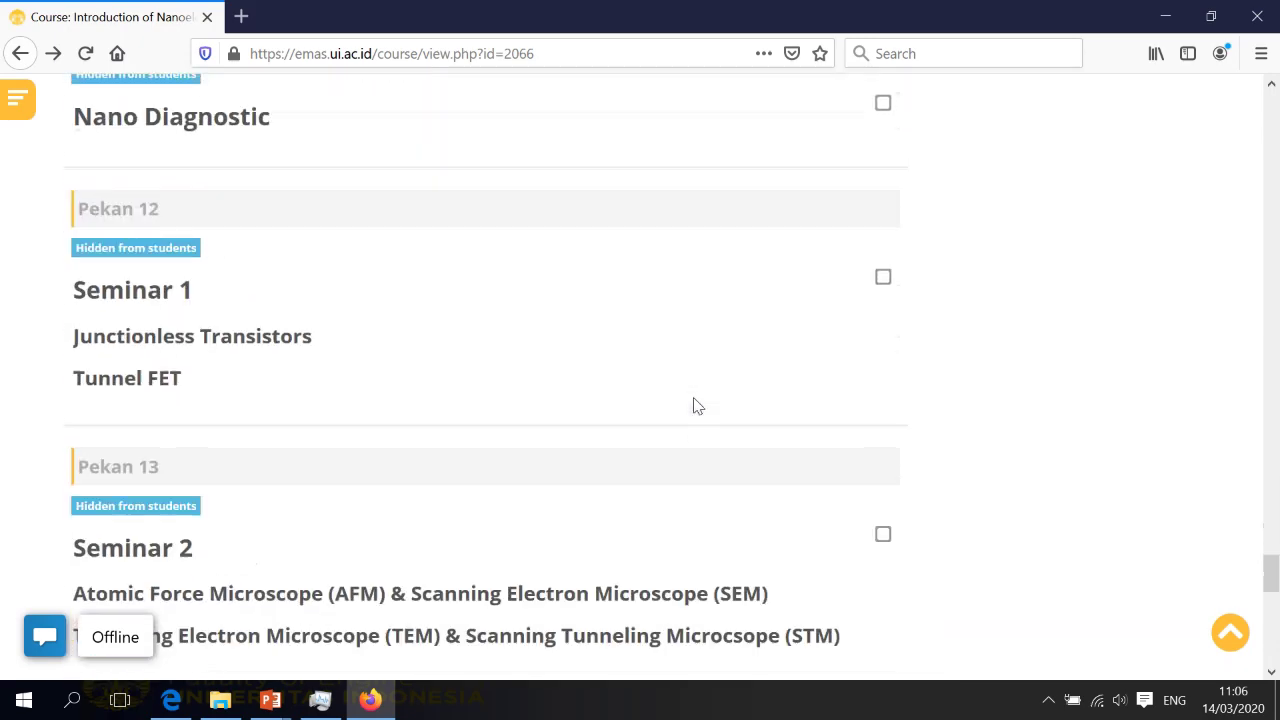
pyautogui.scroll(-12, 697, 404)
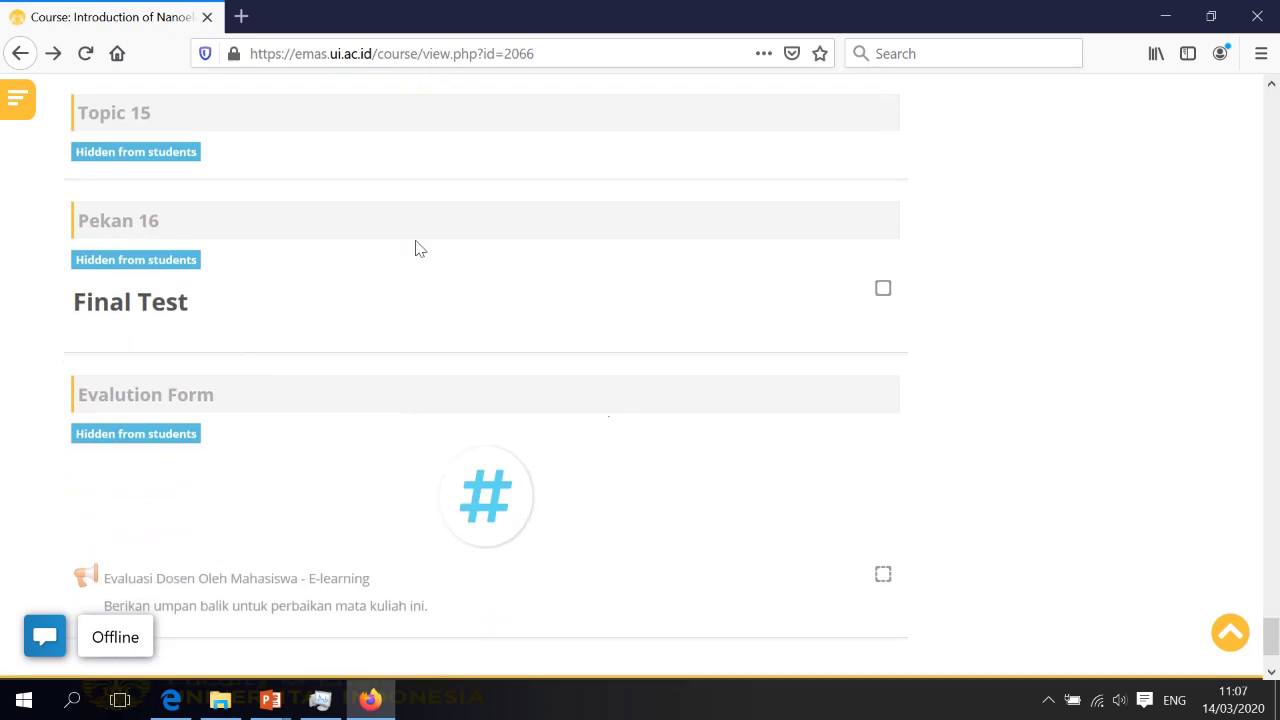
pyautogui.click(592, 42)
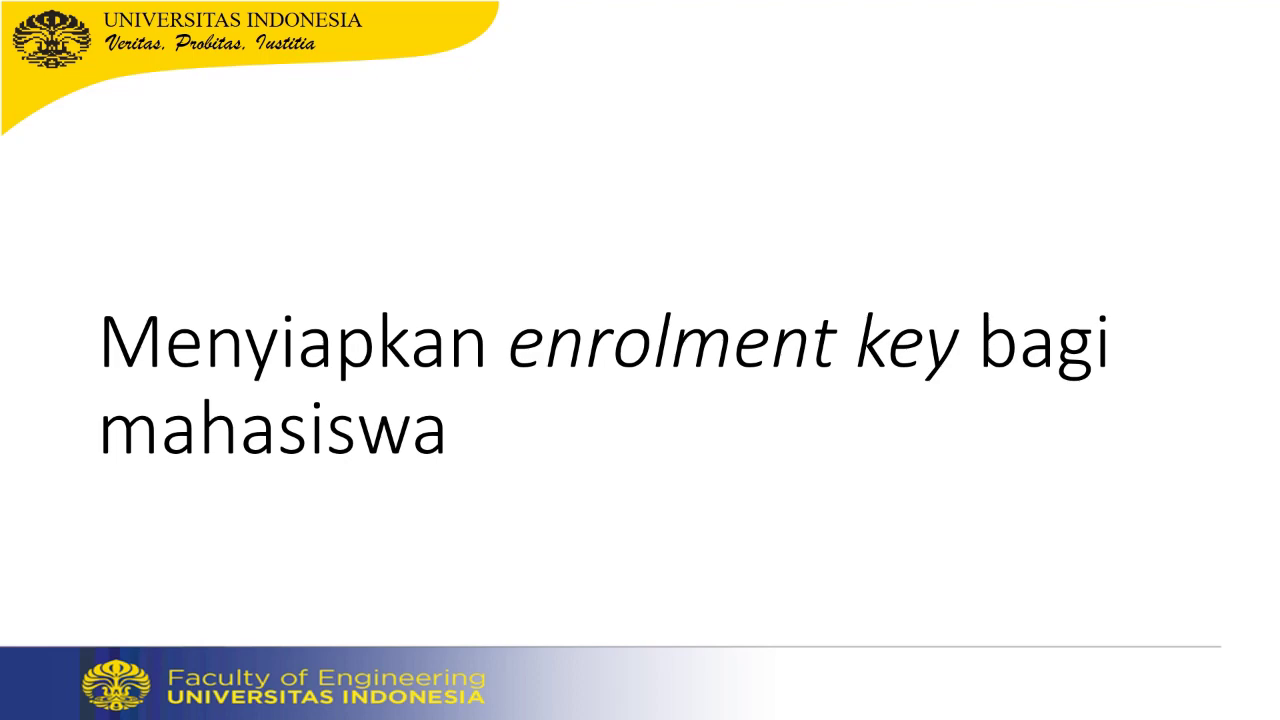
# Back on the EMAS Dashboard, open 'Pembukaan Kelas Baru' via the OPEN NEW CLASS banner
pyautogui.press('super')
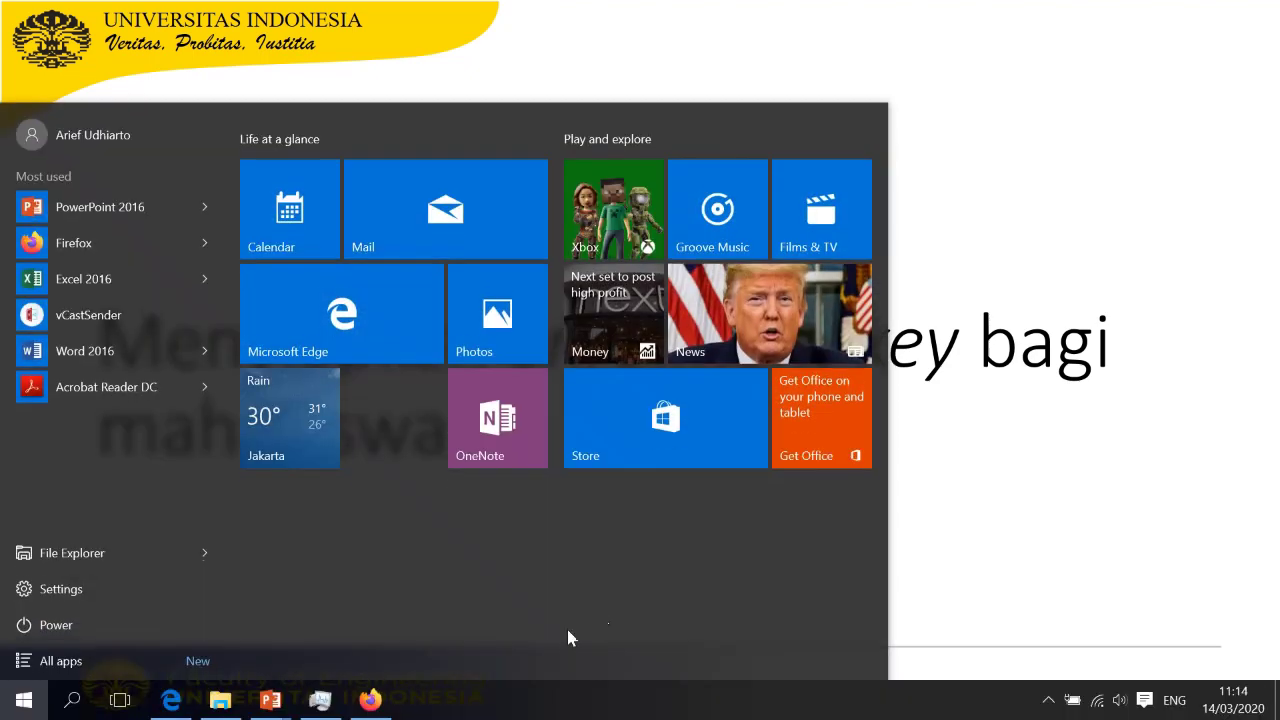
pyautogui.click(371, 699)
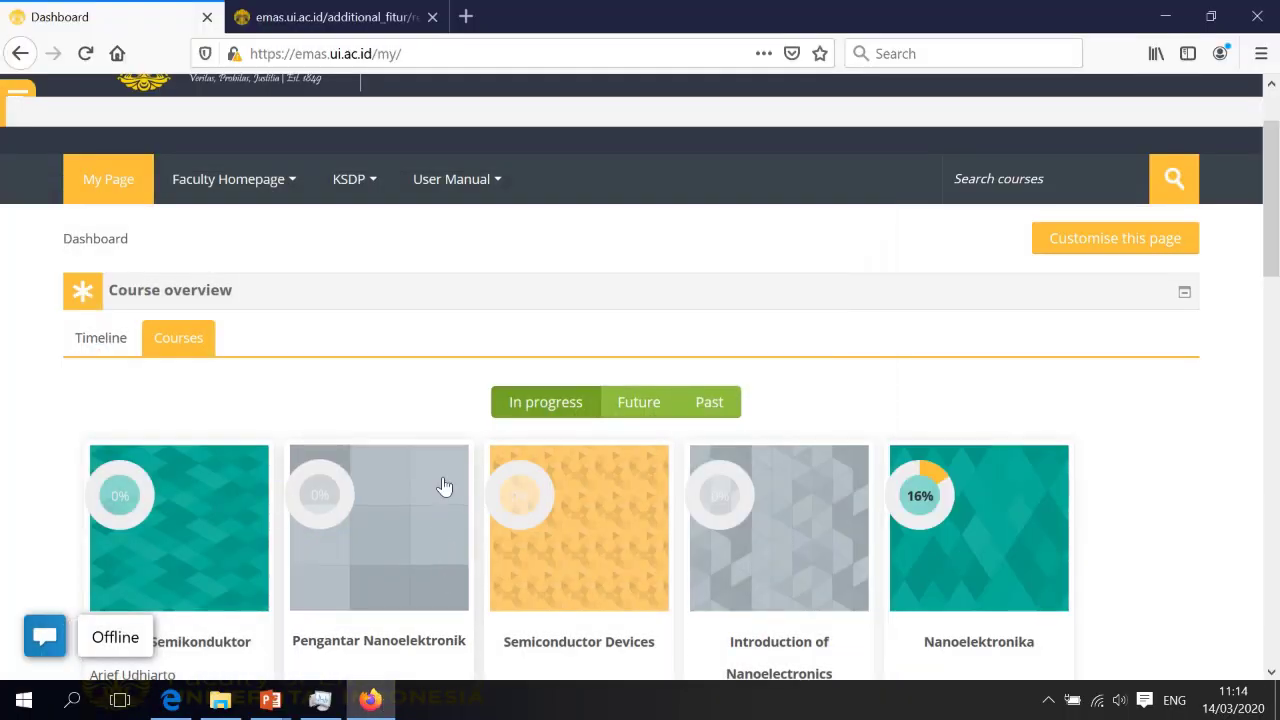
pyautogui.scroll(2, 424, 376)
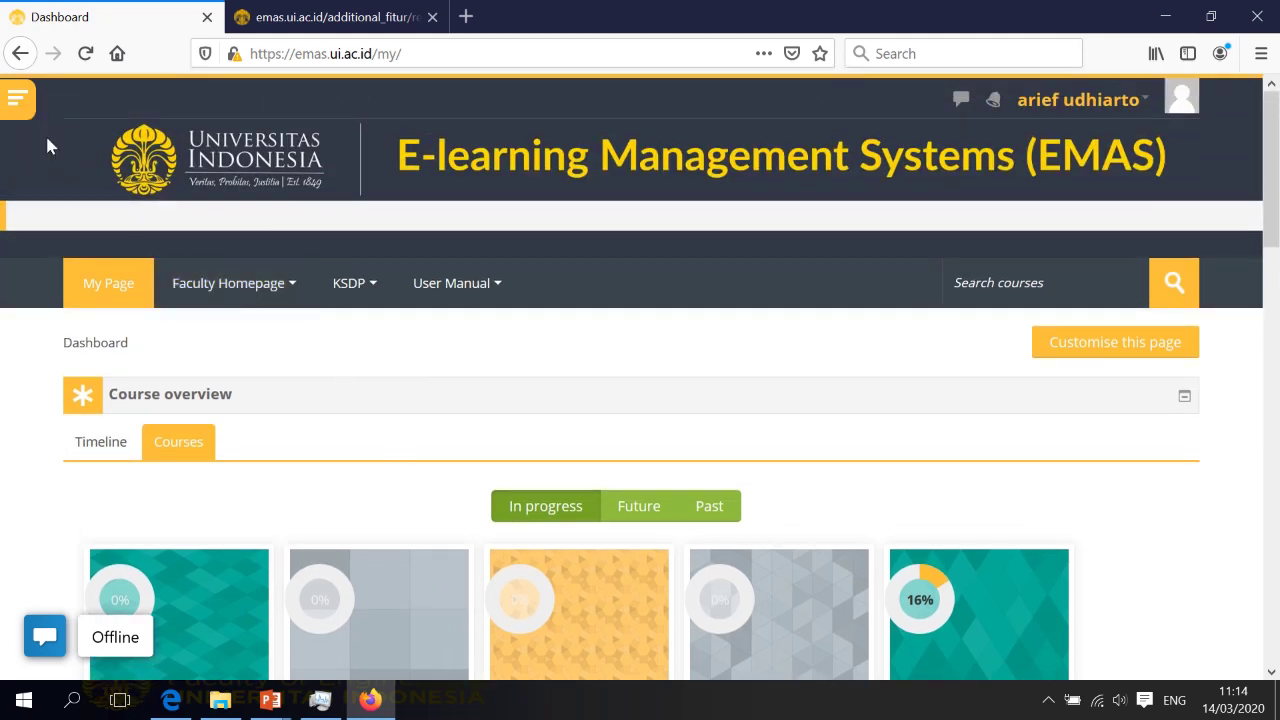
pyautogui.click(18, 101)
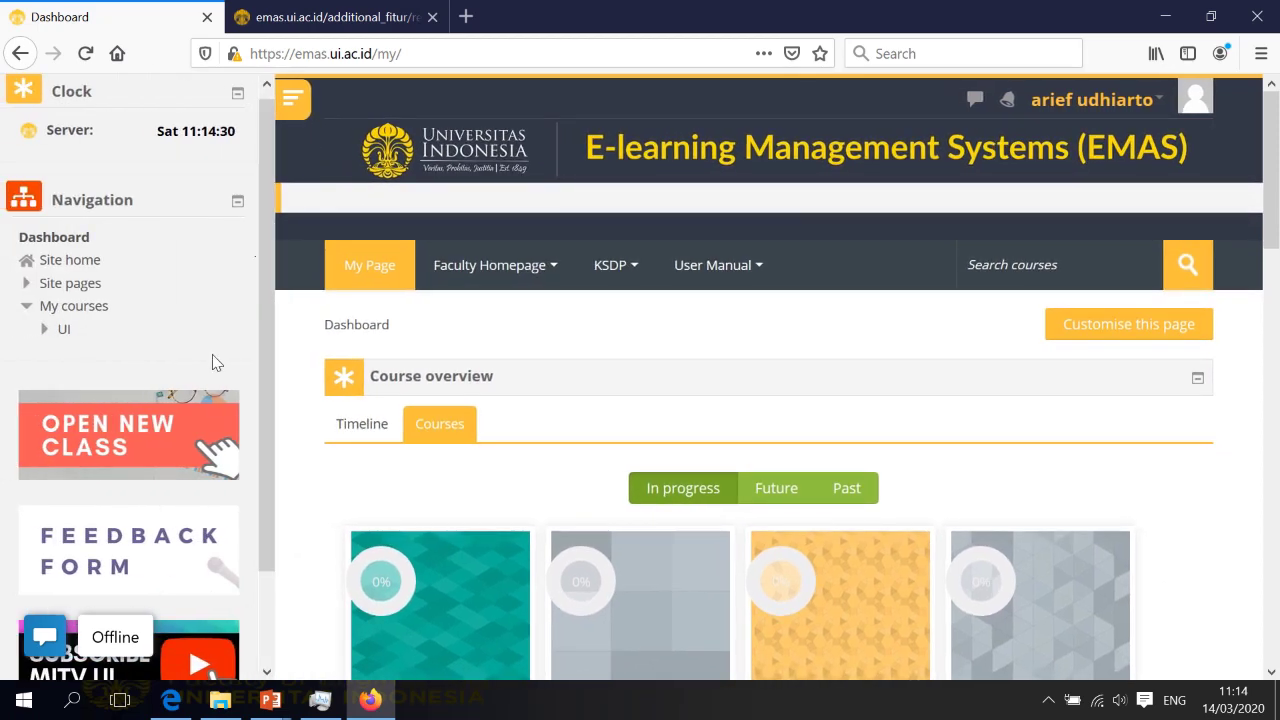
pyautogui.scroll(-2, 212, 358)
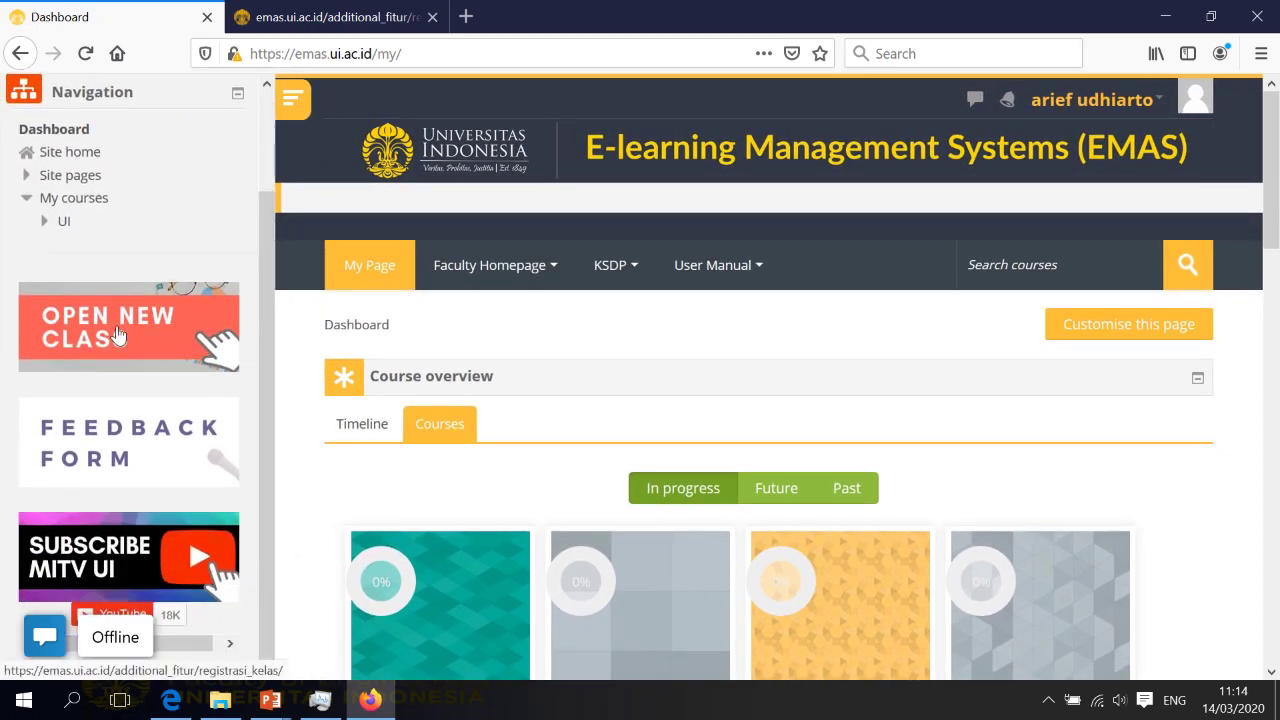
pyautogui.click(117, 335)
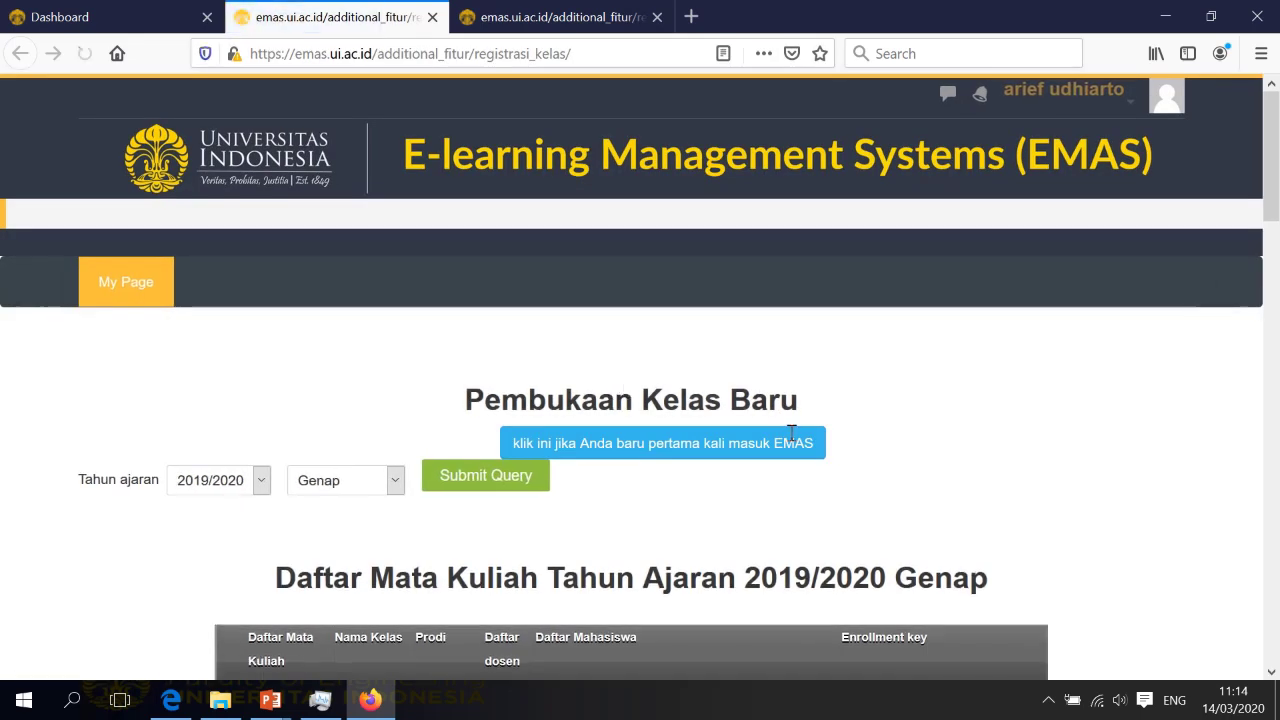
# Enter an enrollment key for the Fisika Mekanika dan Panas class in the new-class list
pyautogui.scroll(-4, 811, 445)
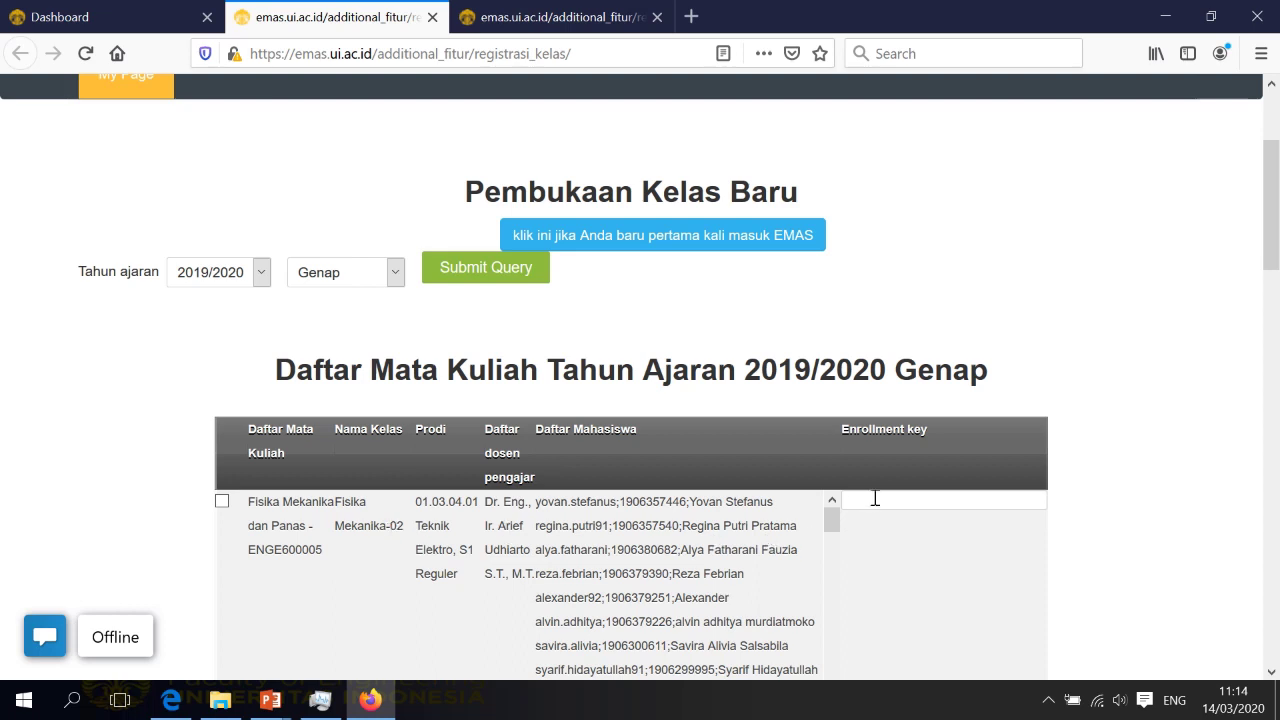
pyautogui.scroll(-2, 785, 451)
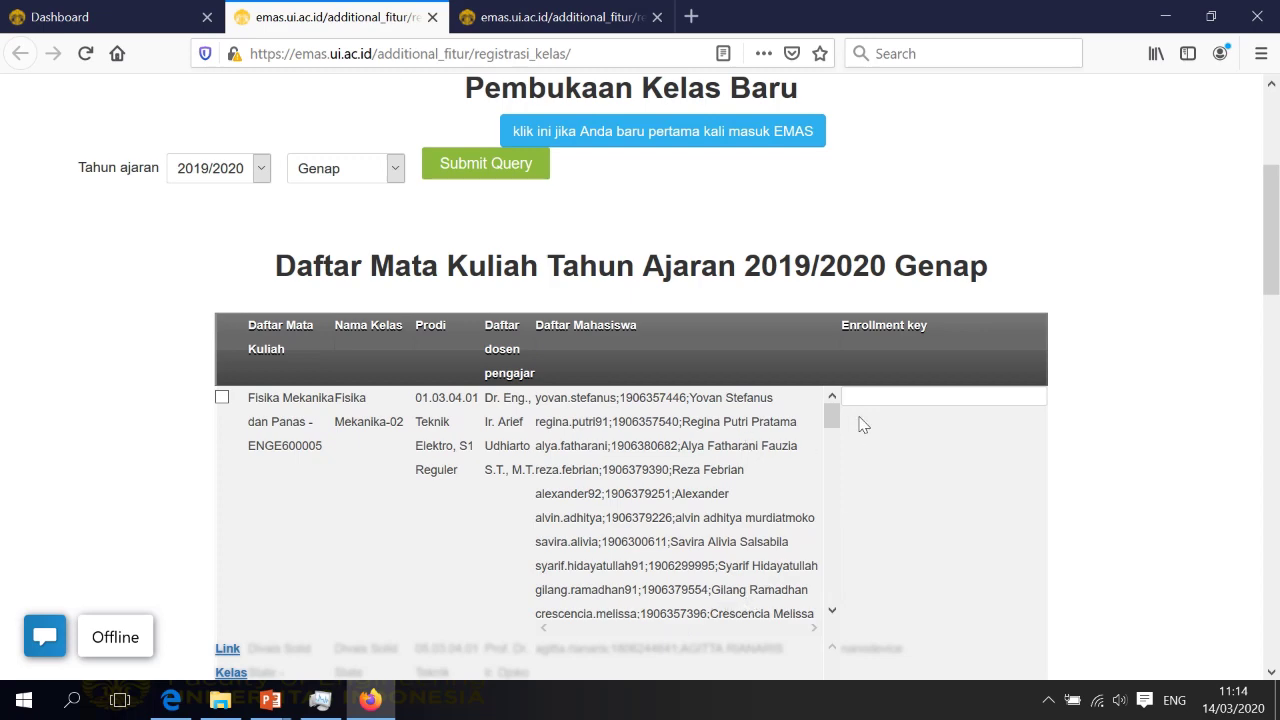
pyautogui.scroll(-2, 840, 450)
pyautogui.moveTo(840, 450); pyautogui.dragTo(831, 405)
pyautogui.click(902, 398)
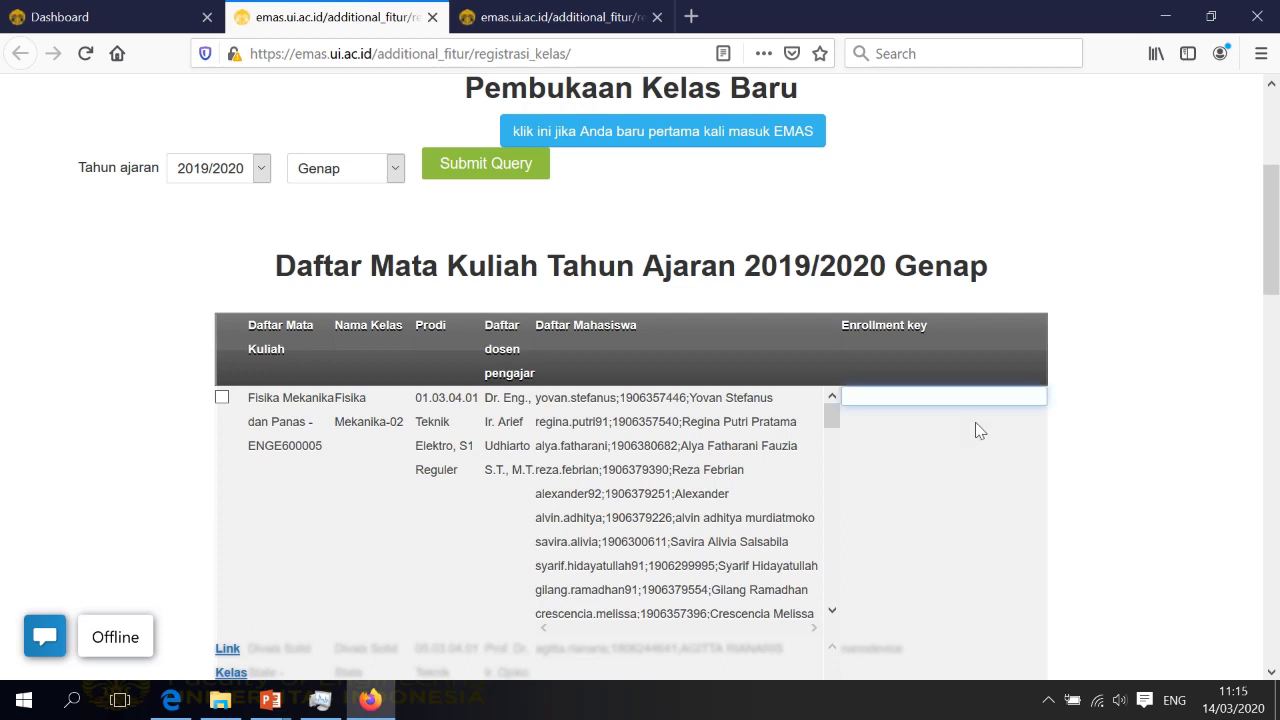
# Check the Save option below the list, then return to the presentation slides
pyautogui.scroll(-15, 980, 431)
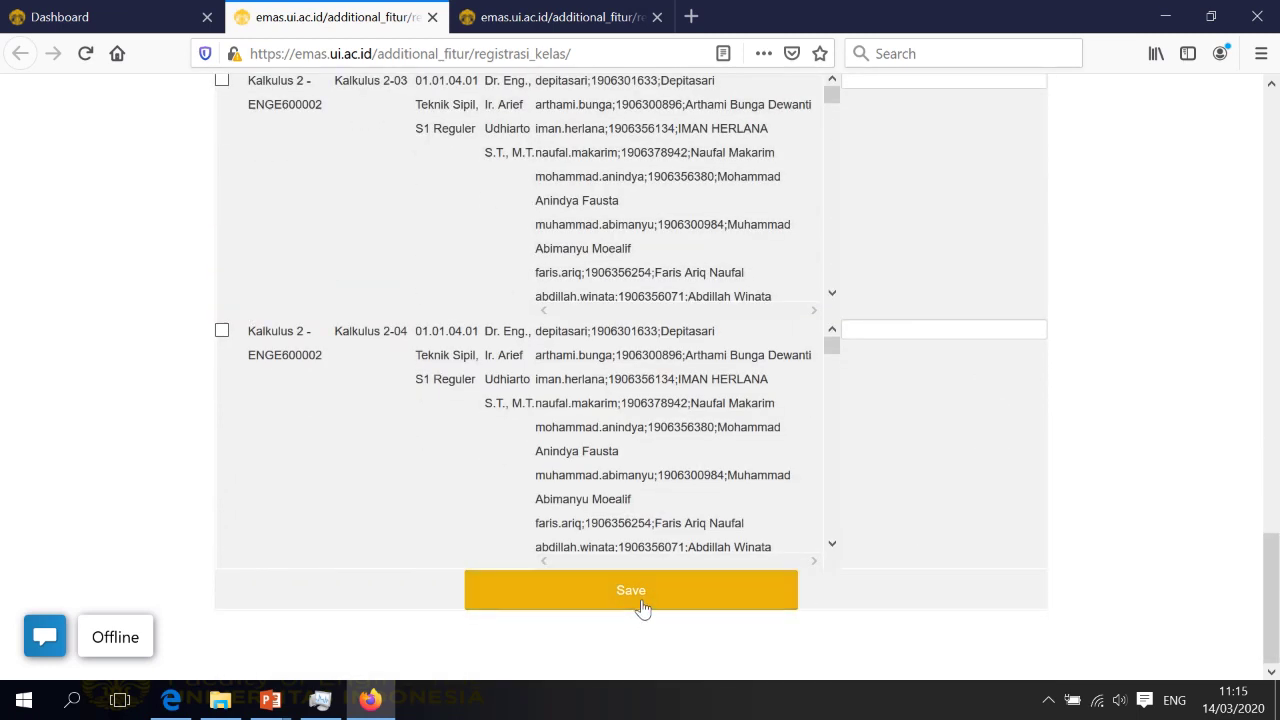
pyautogui.scroll(15, 934, 429)
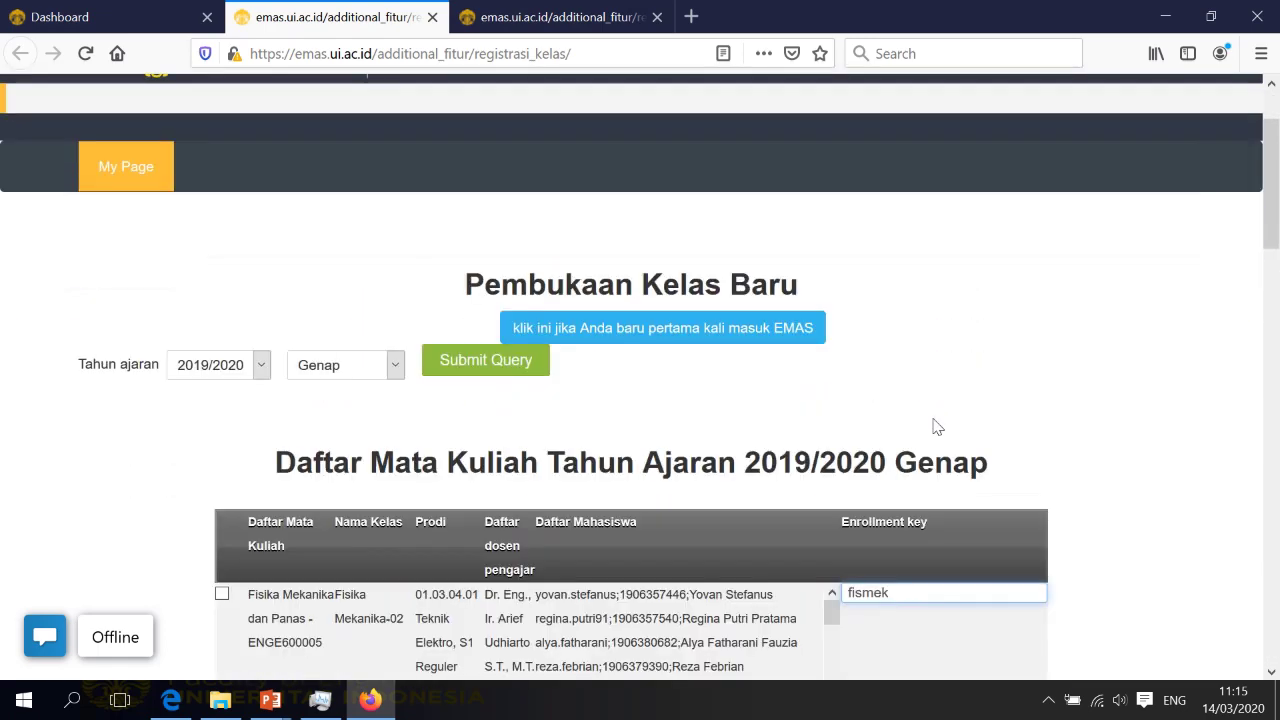
pyautogui.scroll(-2, 936, 427)
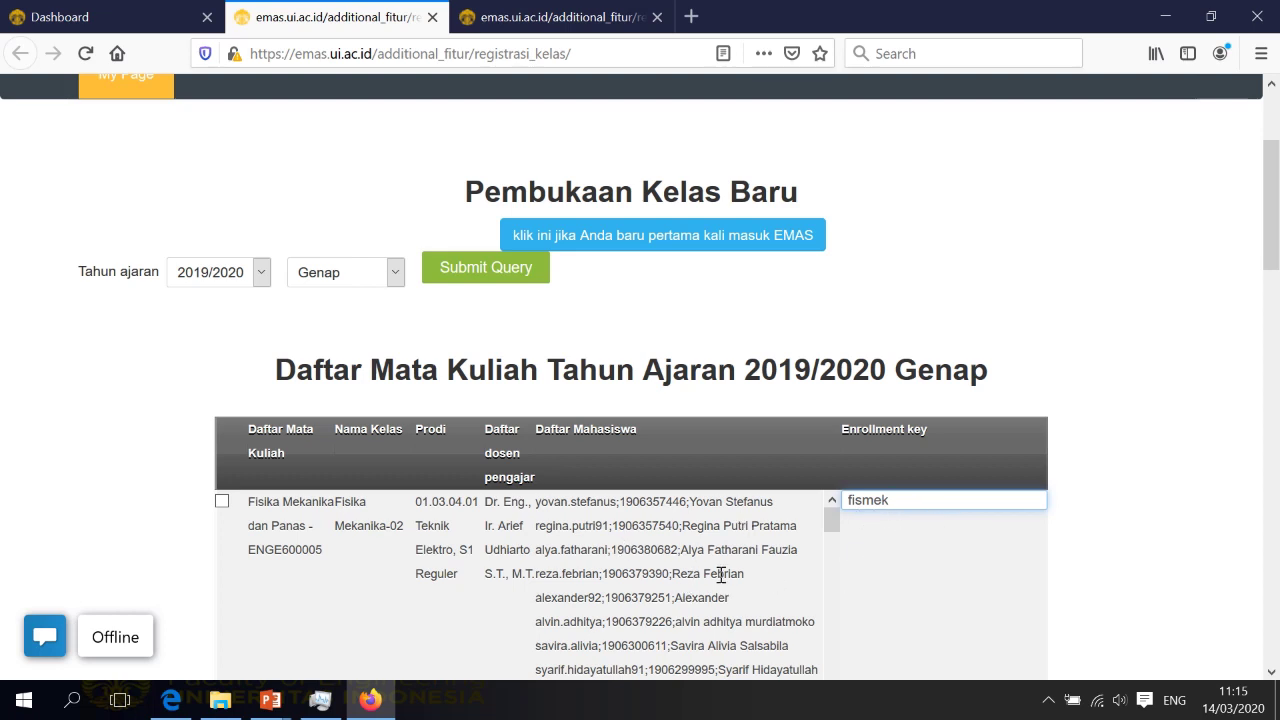
pyautogui.scroll(-1, 720, 580)
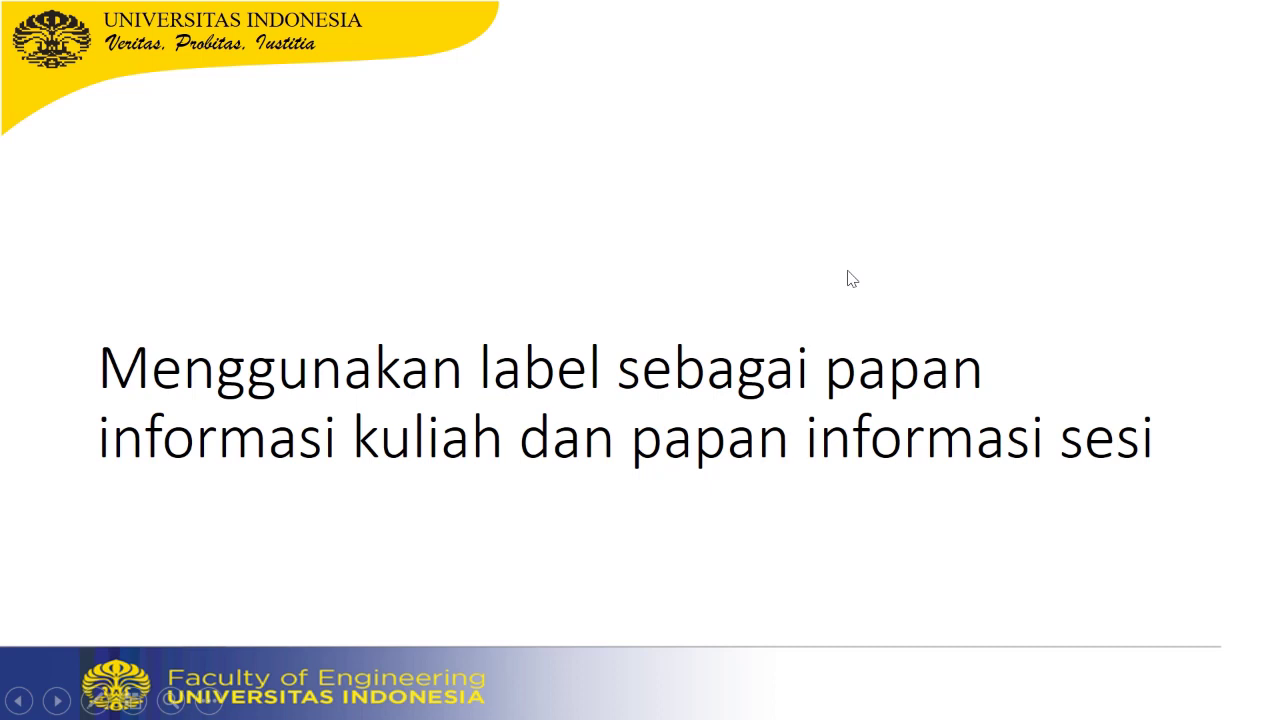
pyautogui.press('super')
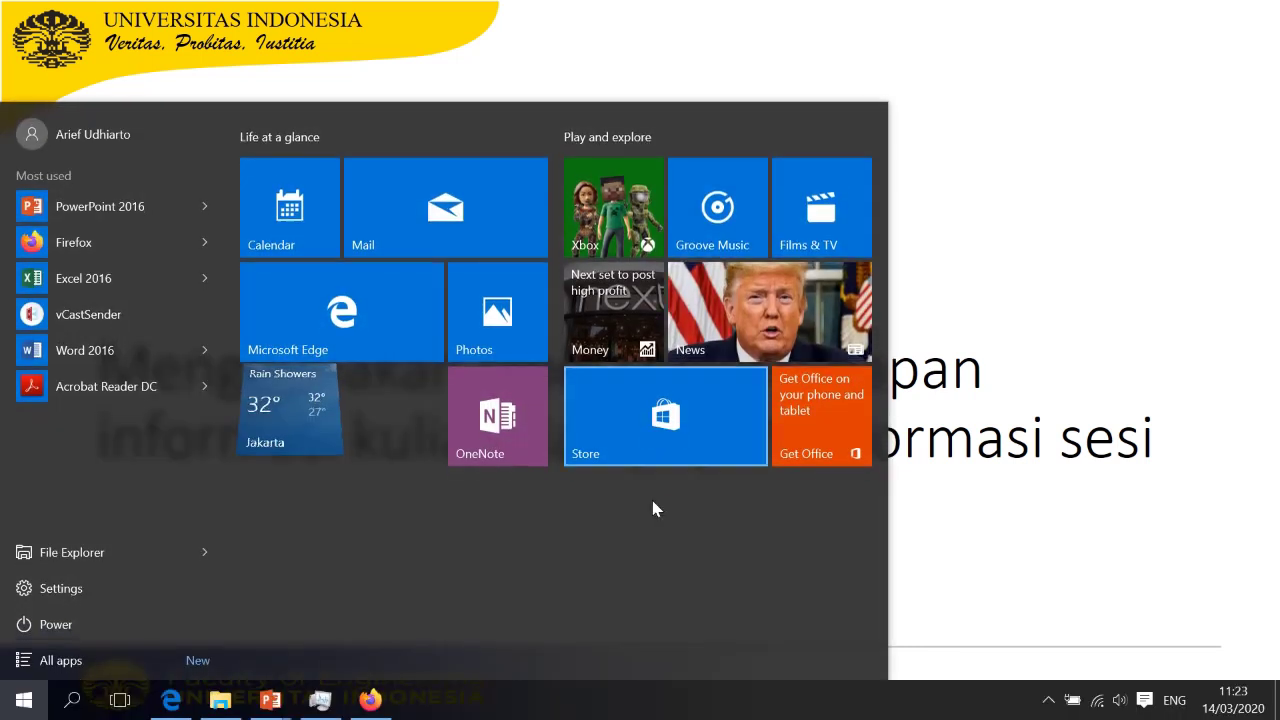
# Bring back the Introduction of Nanoelectronics course page and scroll the sidebar to Course administration
pyautogui.click(370, 698)
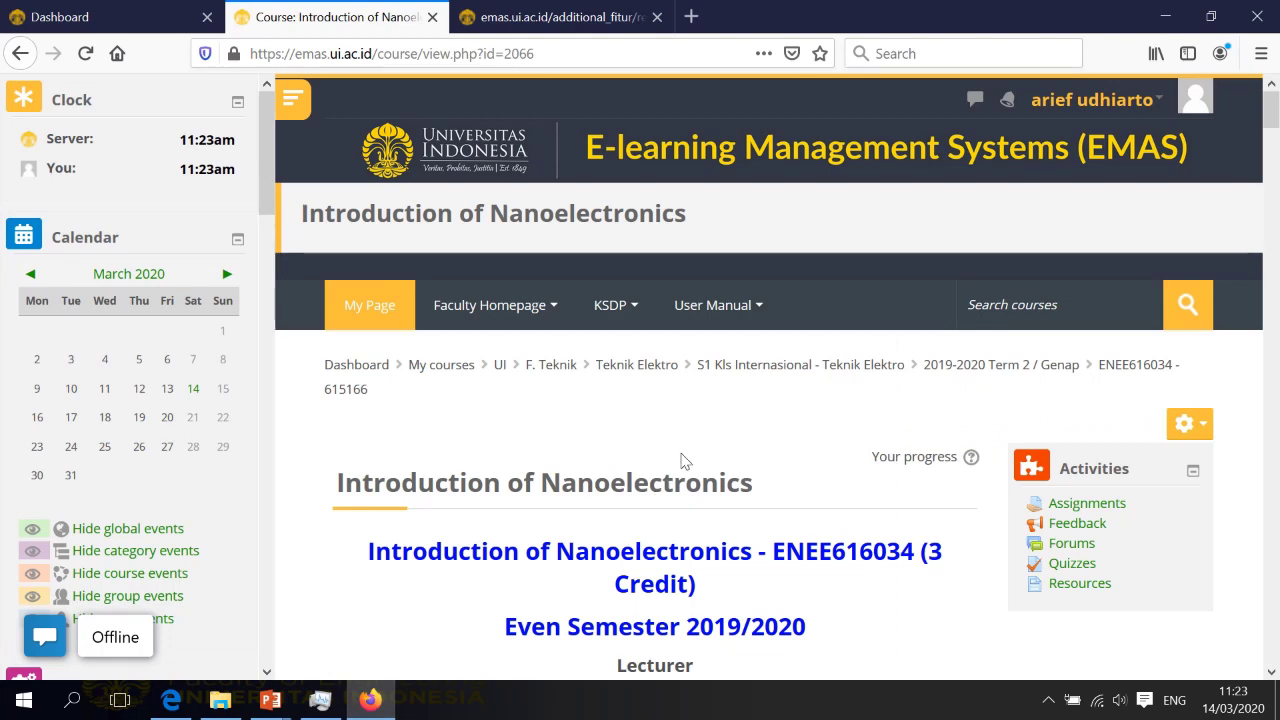
pyautogui.scroll(-2, 680, 457)
pyautogui.scroll(-8, 666, 400)
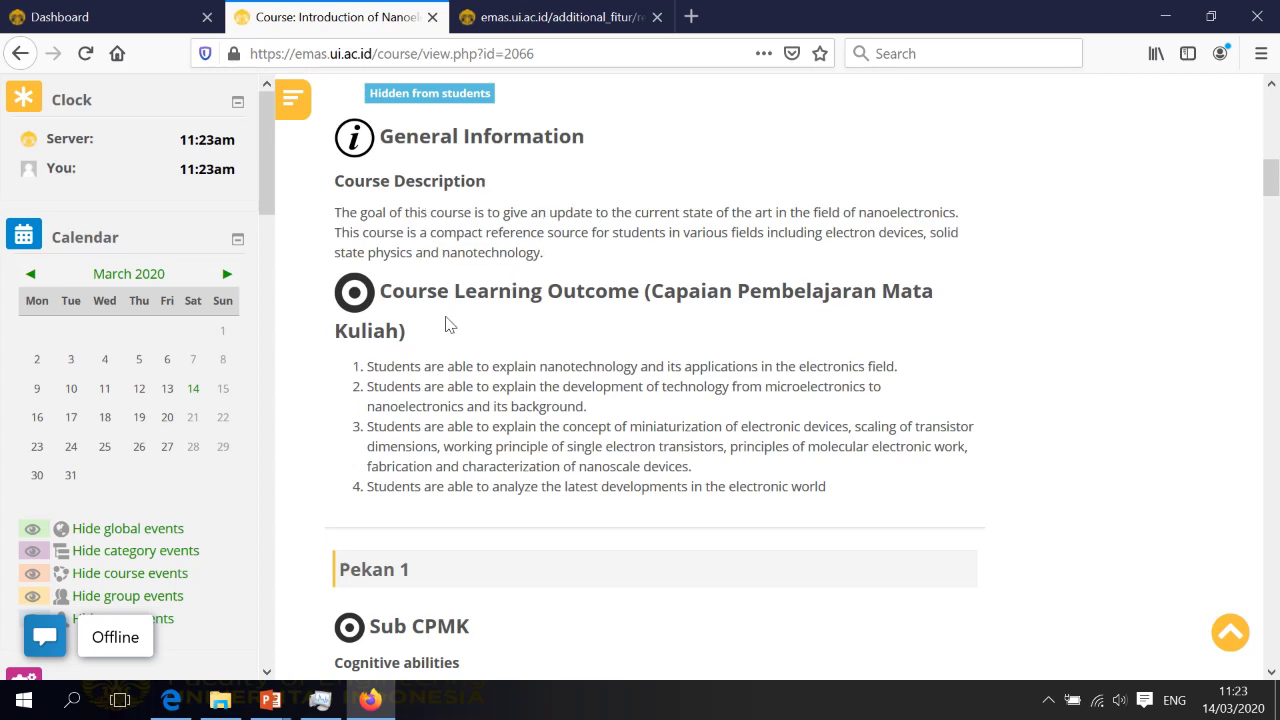
pyautogui.scroll(-5, 605, 360)
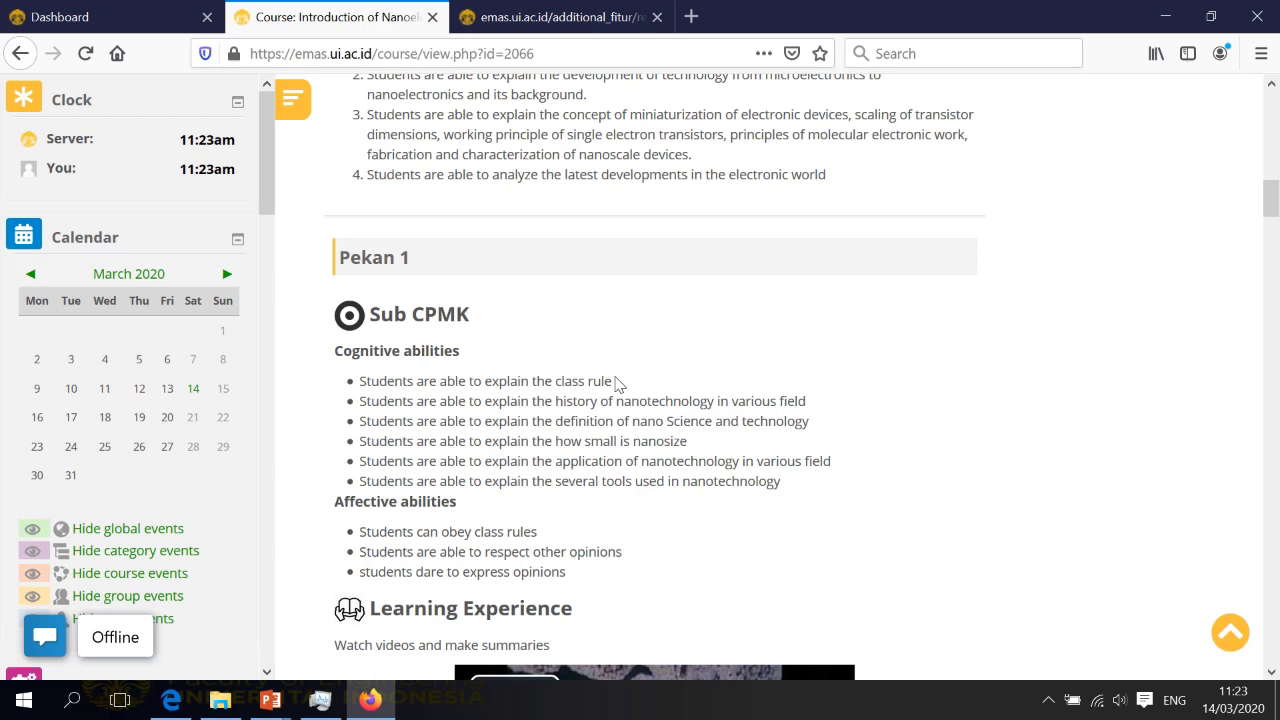
pyautogui.scroll(-1, 222, 382)
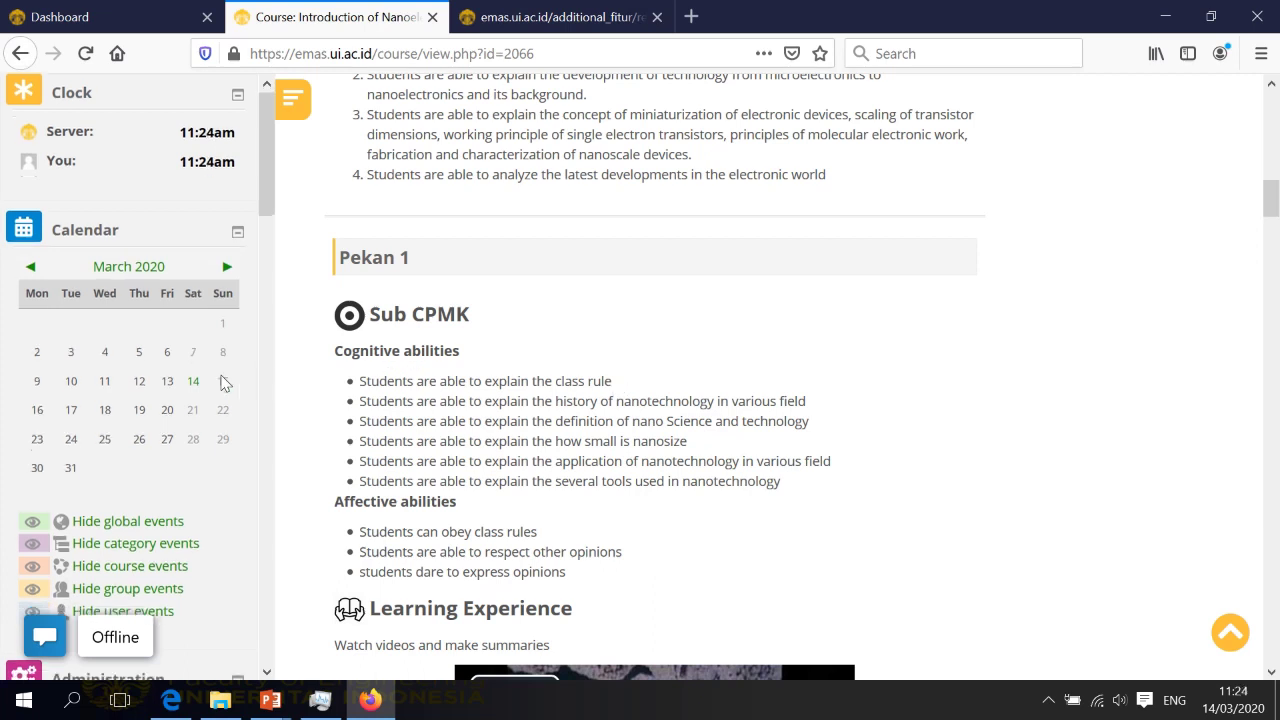
pyautogui.scroll(-3, 222, 382)
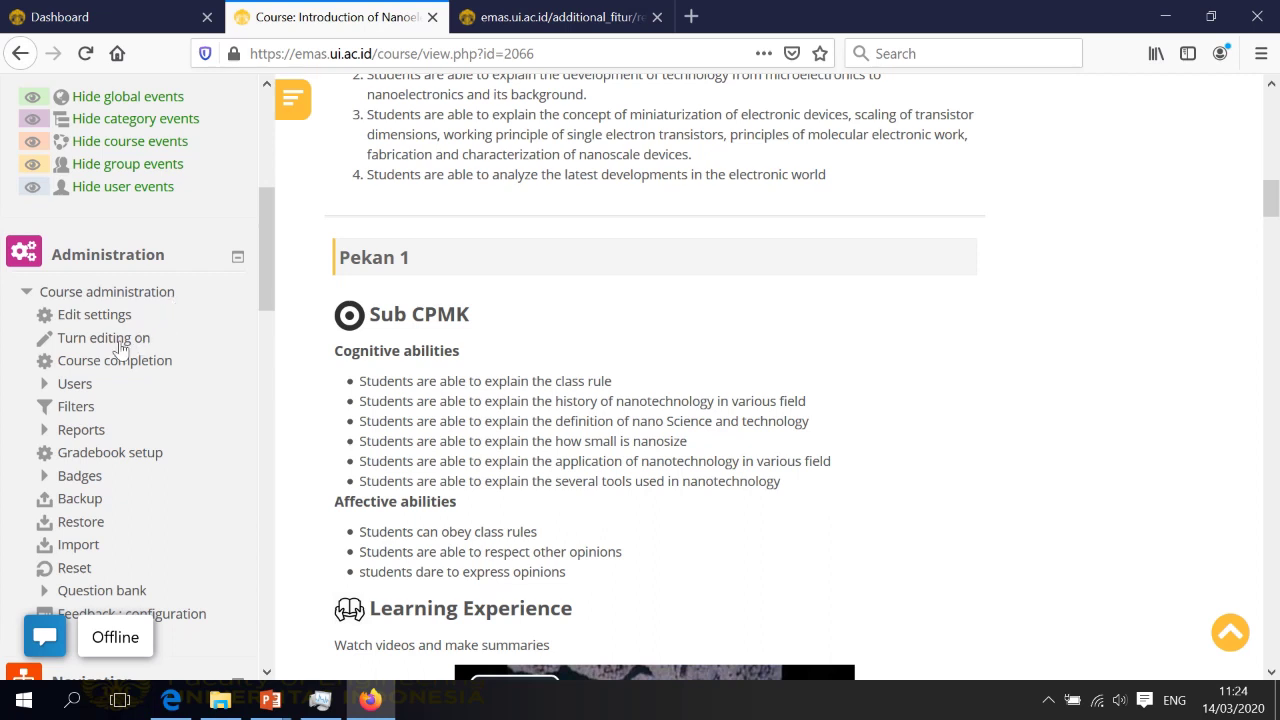
# Turn editing on for the course, leave the title unchanged, and open the top section's Edit section page
pyautogui.click(96, 340)
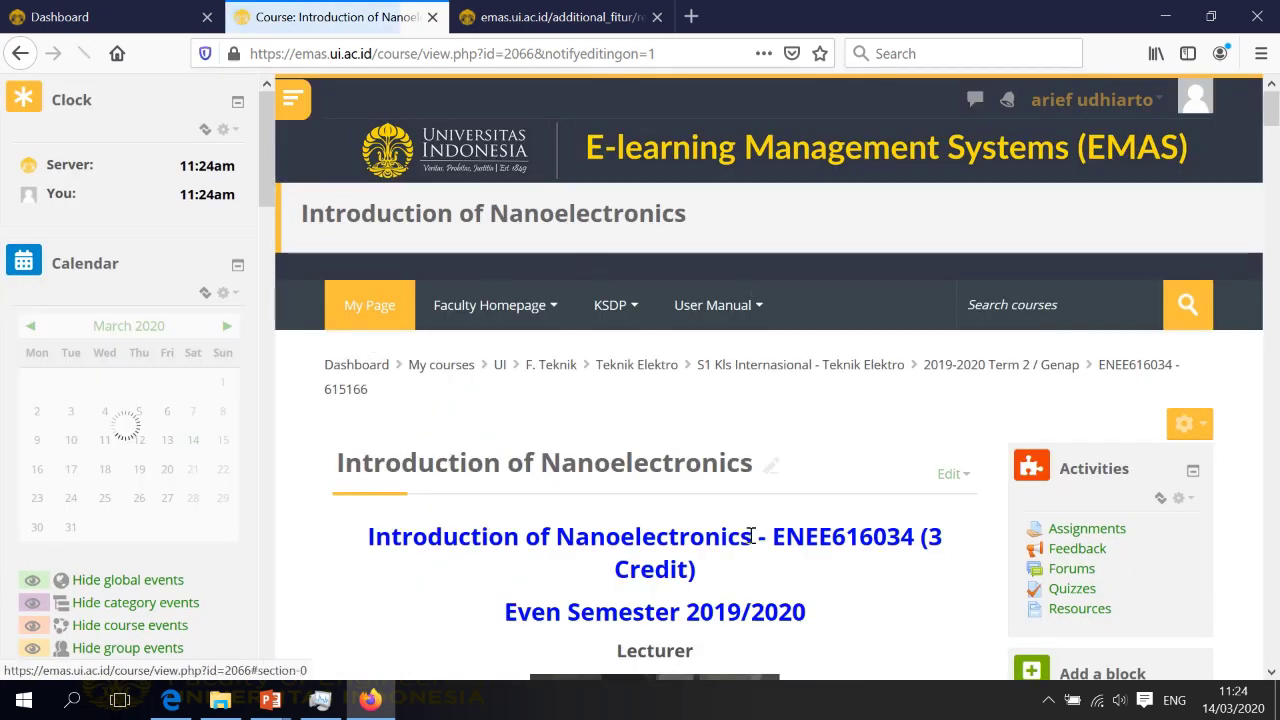
pyautogui.scroll(-3, 815, 444)
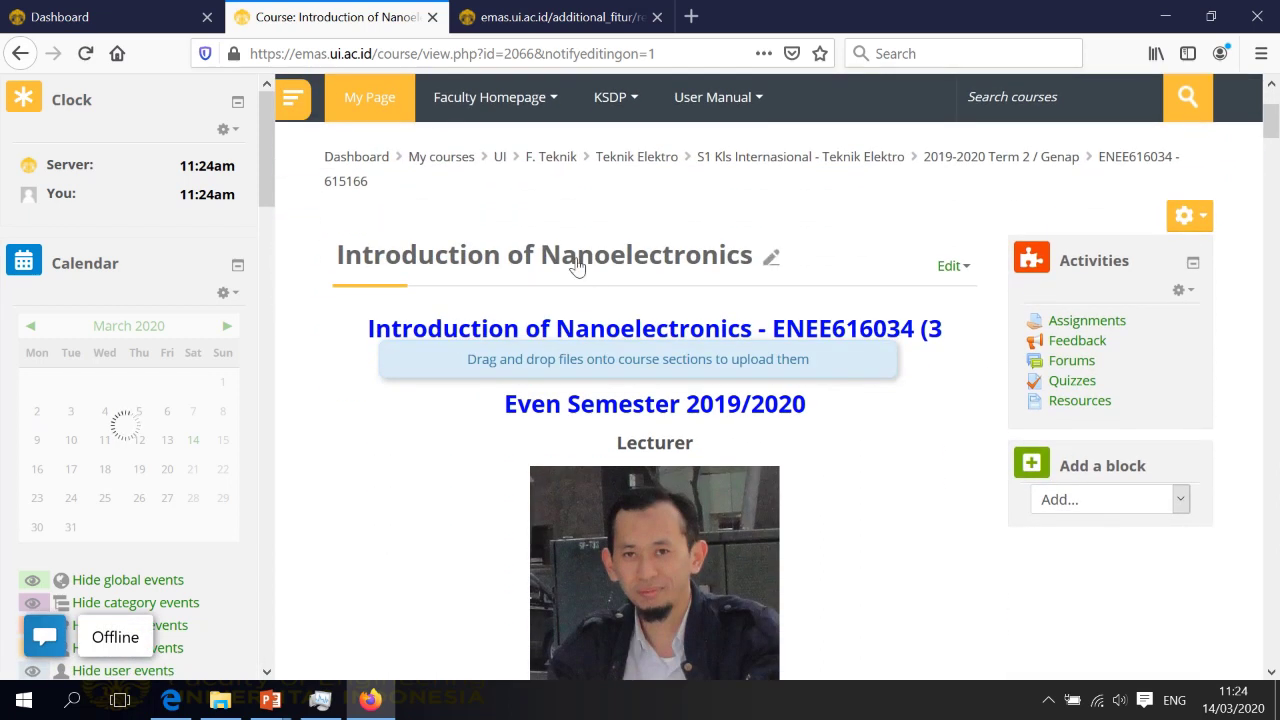
pyautogui.click(770, 257)
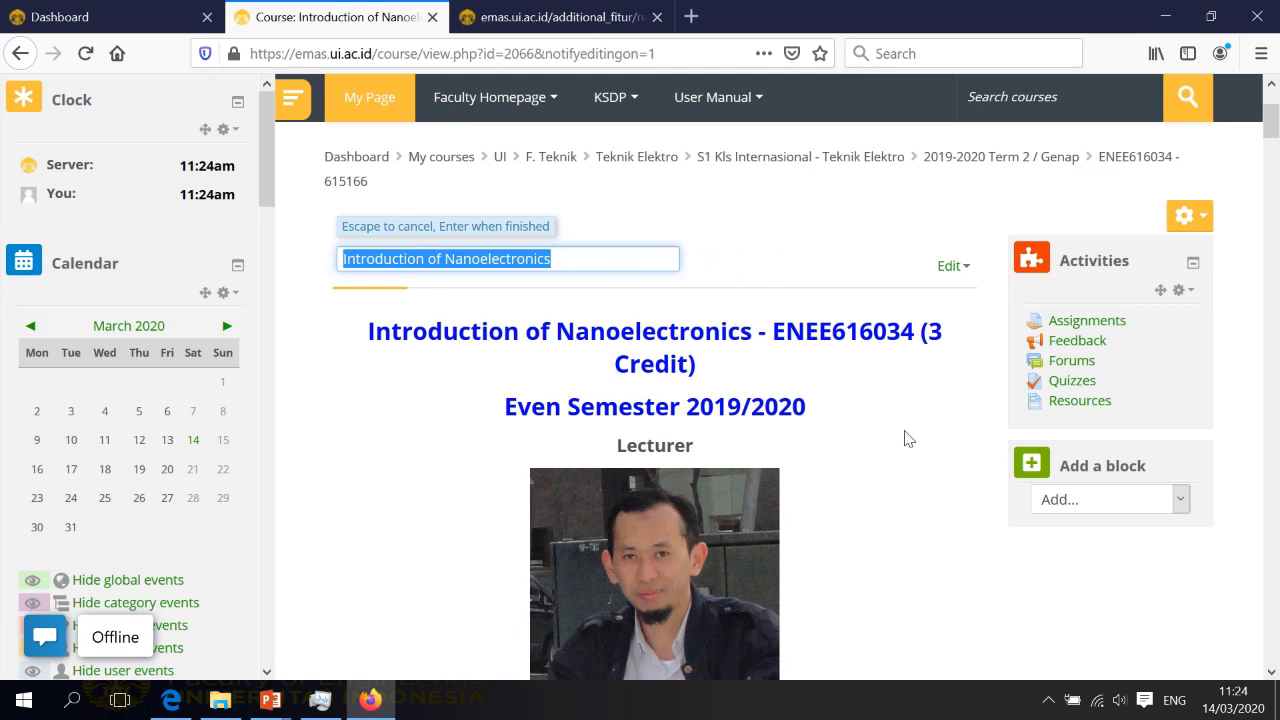
pyautogui.press('Return')
pyautogui.click(960, 268)
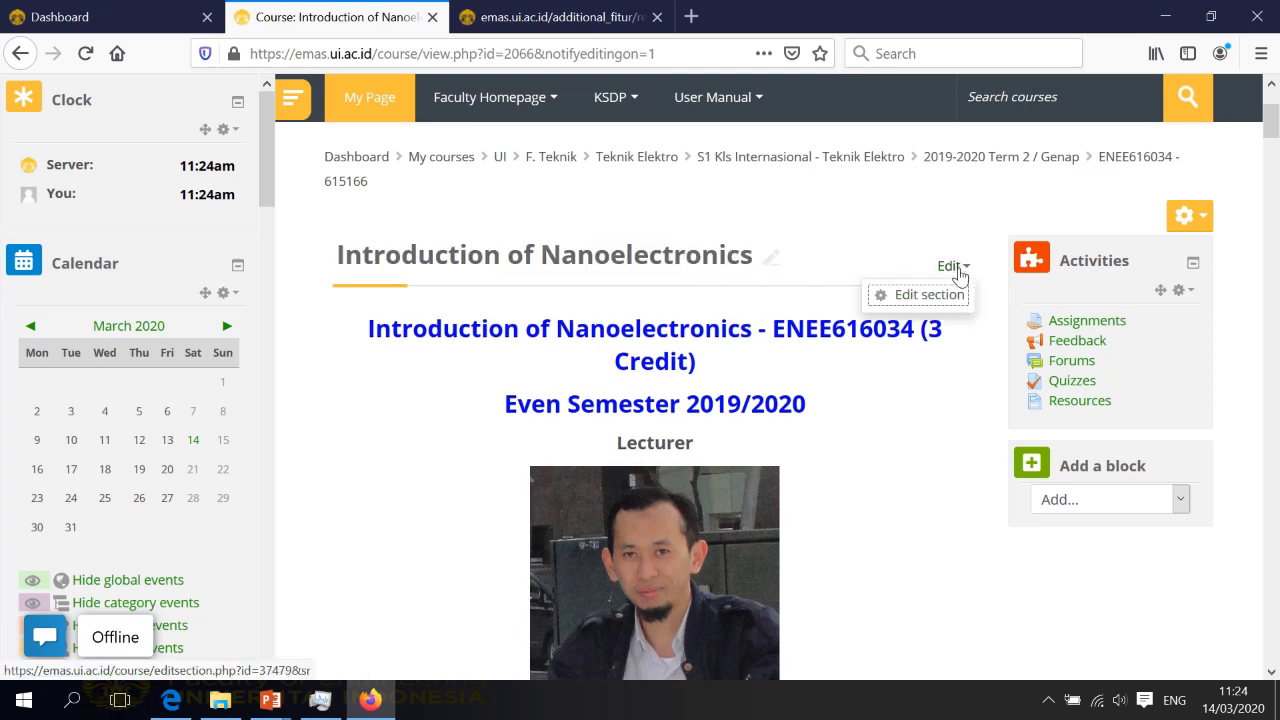
pyautogui.click(918, 298)
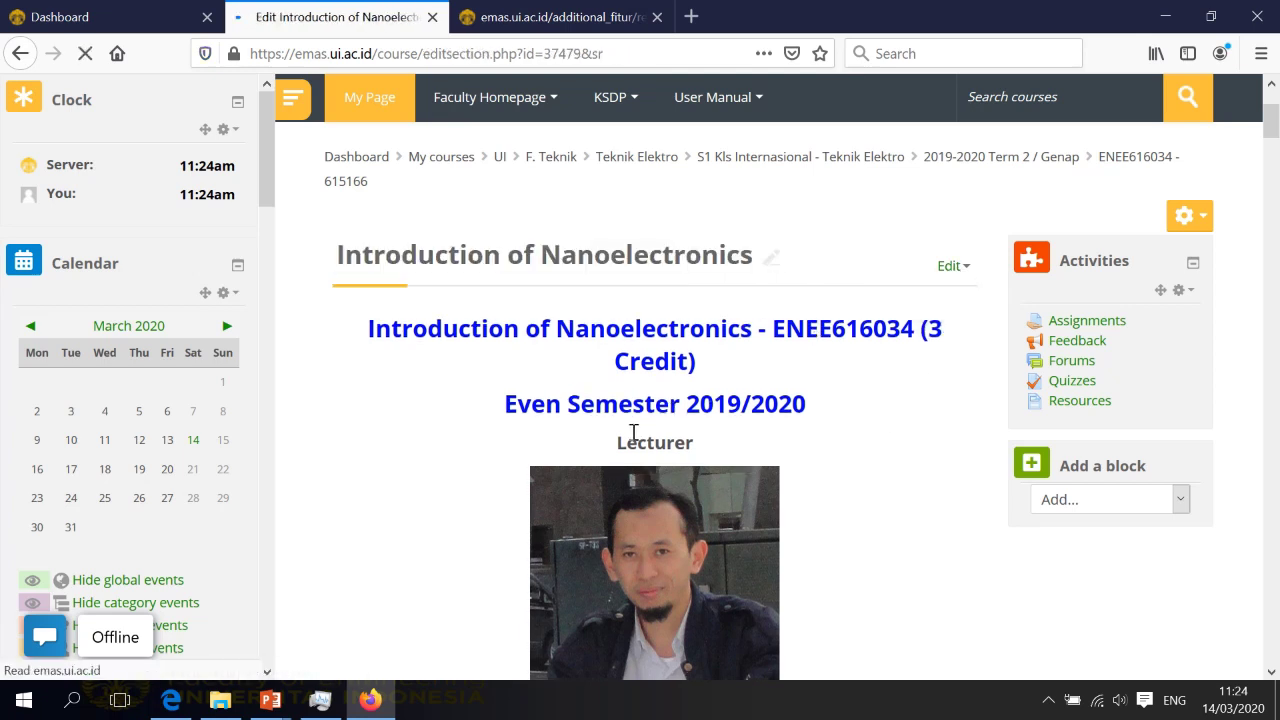
# Look over the top section's Summary, cancel without changes, and scroll the course page to General Information
pyautogui.scroll(-3, 676, 444)
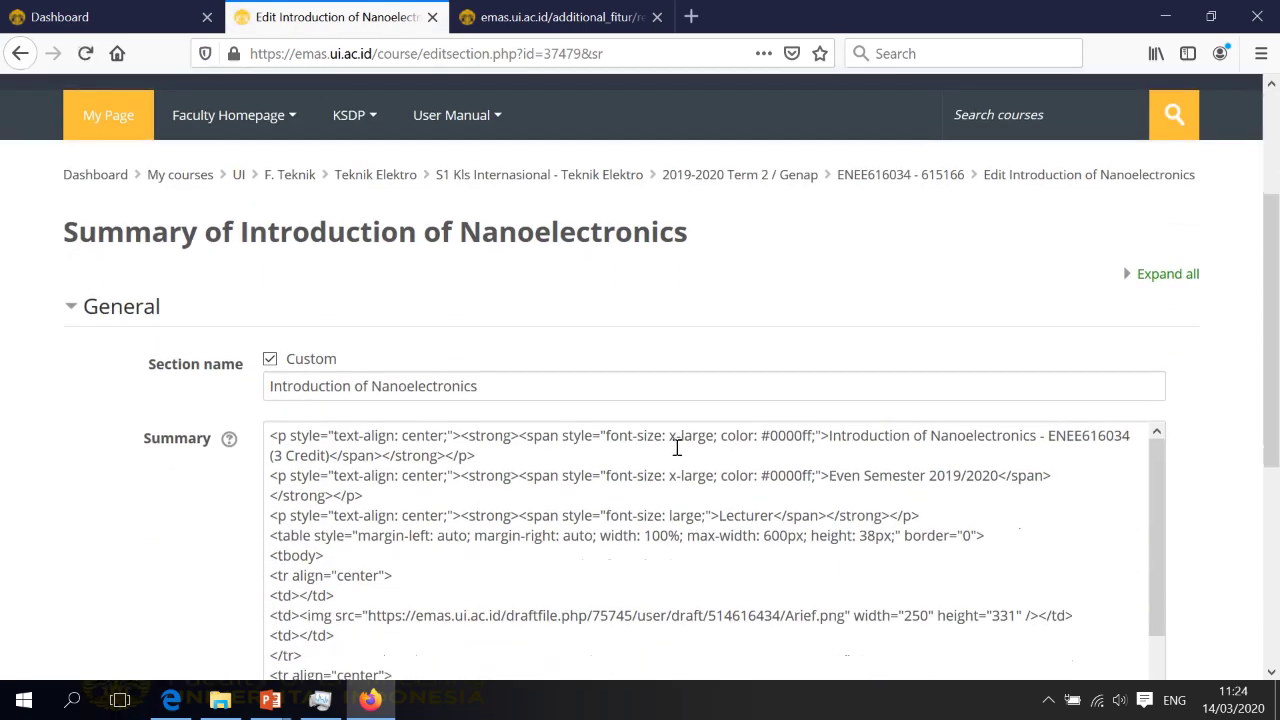
pyautogui.scroll(-5, 700, 460)
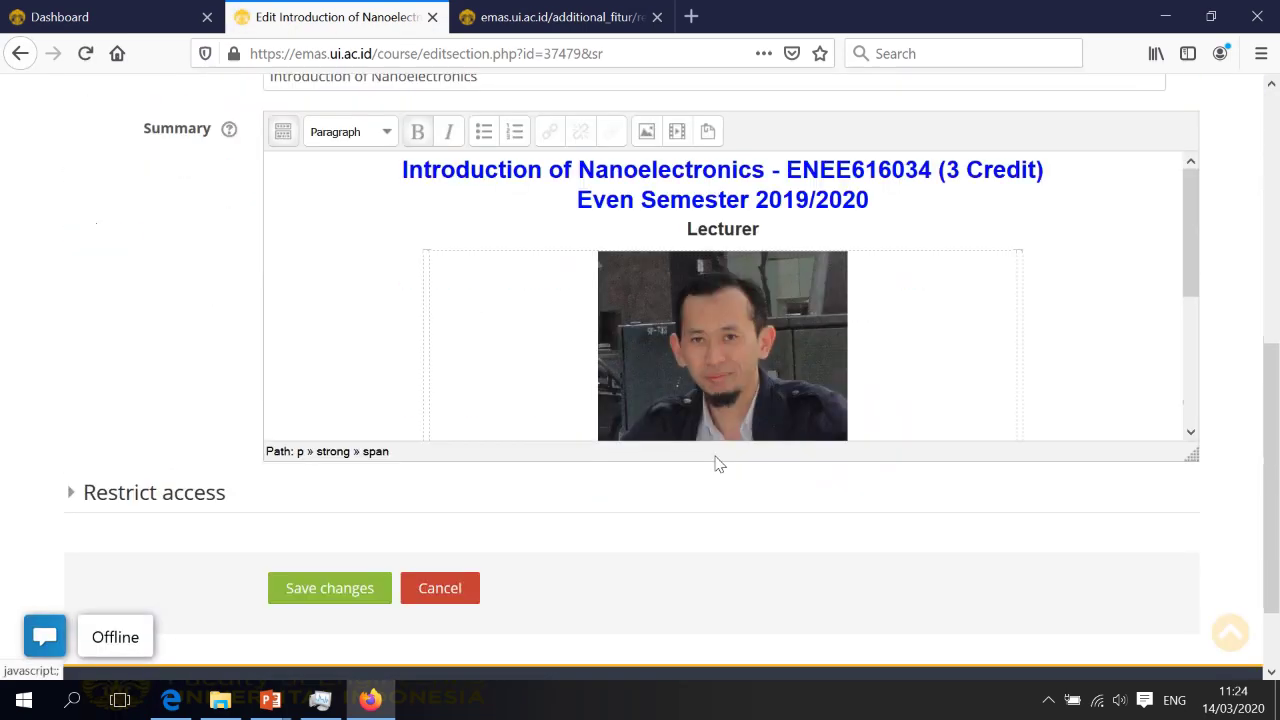
pyautogui.scroll(-3, 910, 245)
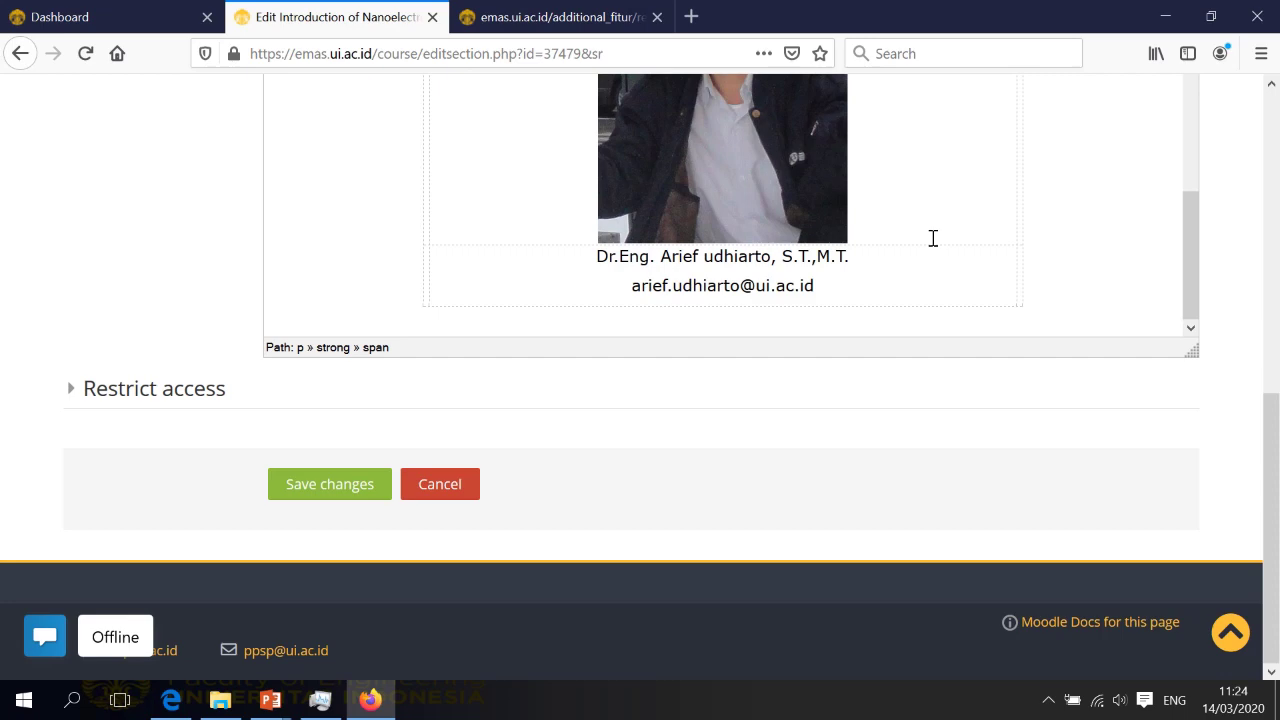
pyautogui.scroll(3, 933, 238)
pyautogui.click(441, 487)
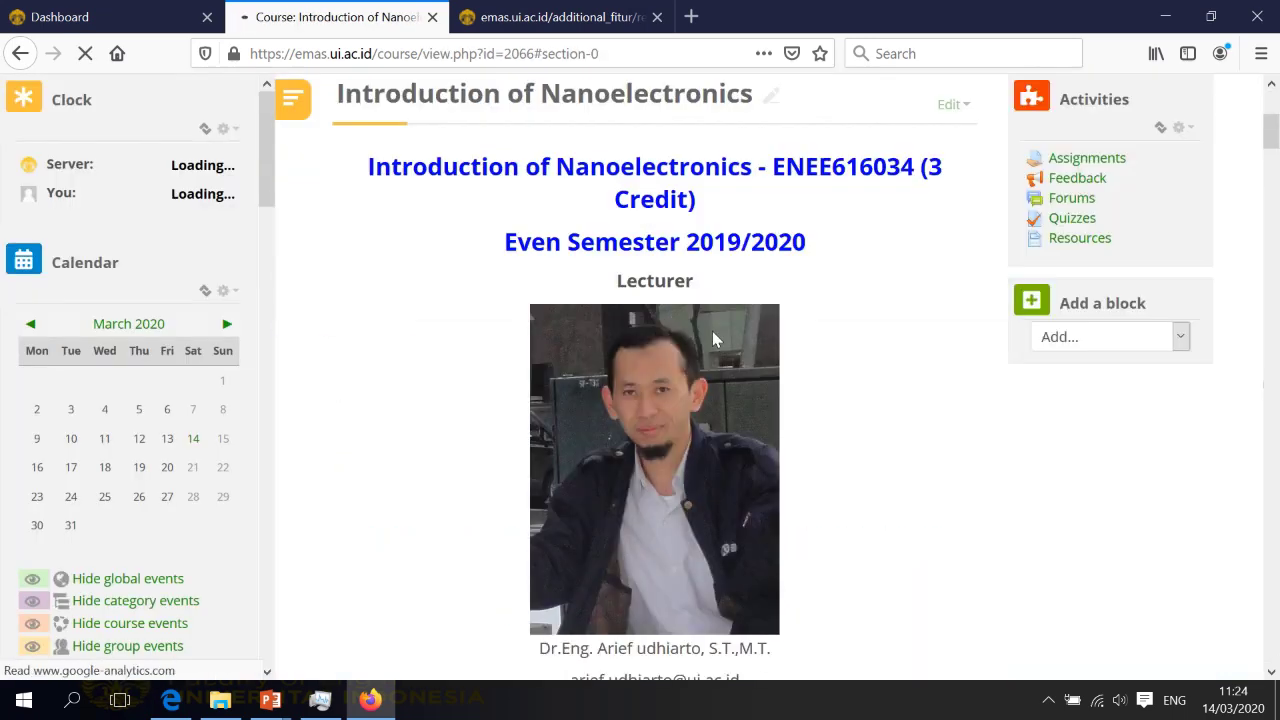
pyautogui.scroll(-3, 805, 375)
pyautogui.scroll(-1, 835, 378)
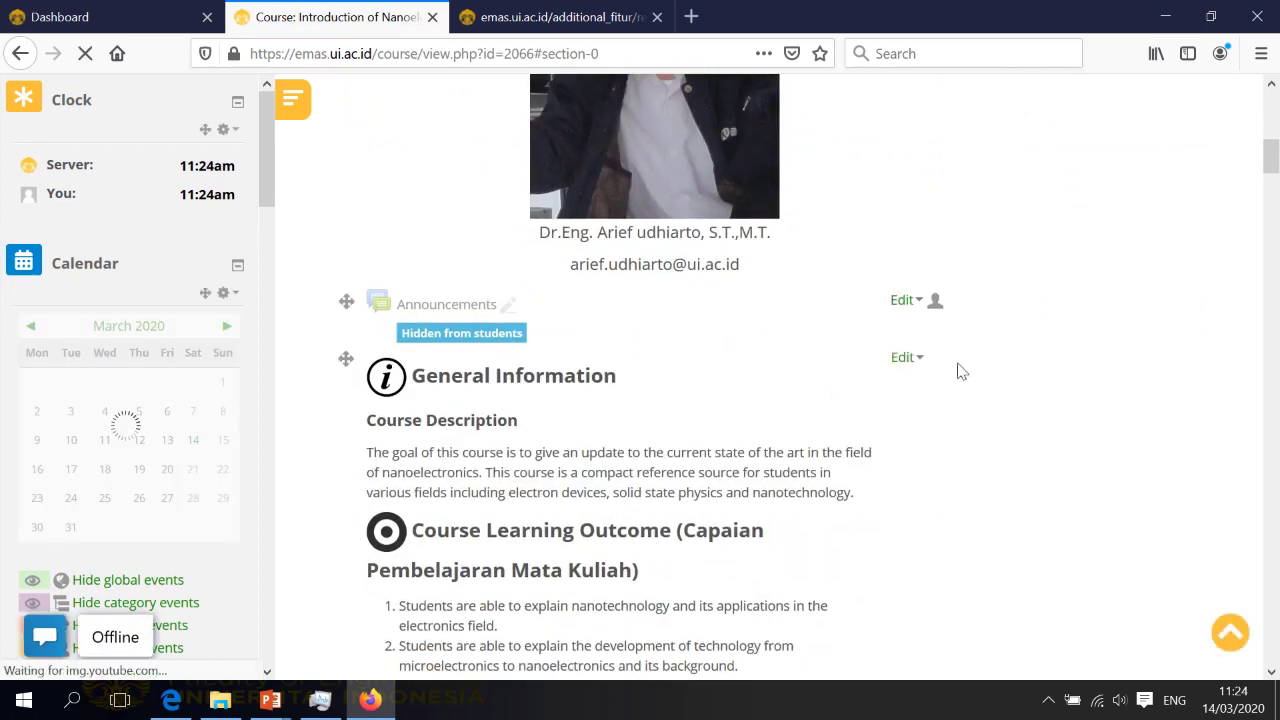
pyautogui.scroll(-1, 877, 450)
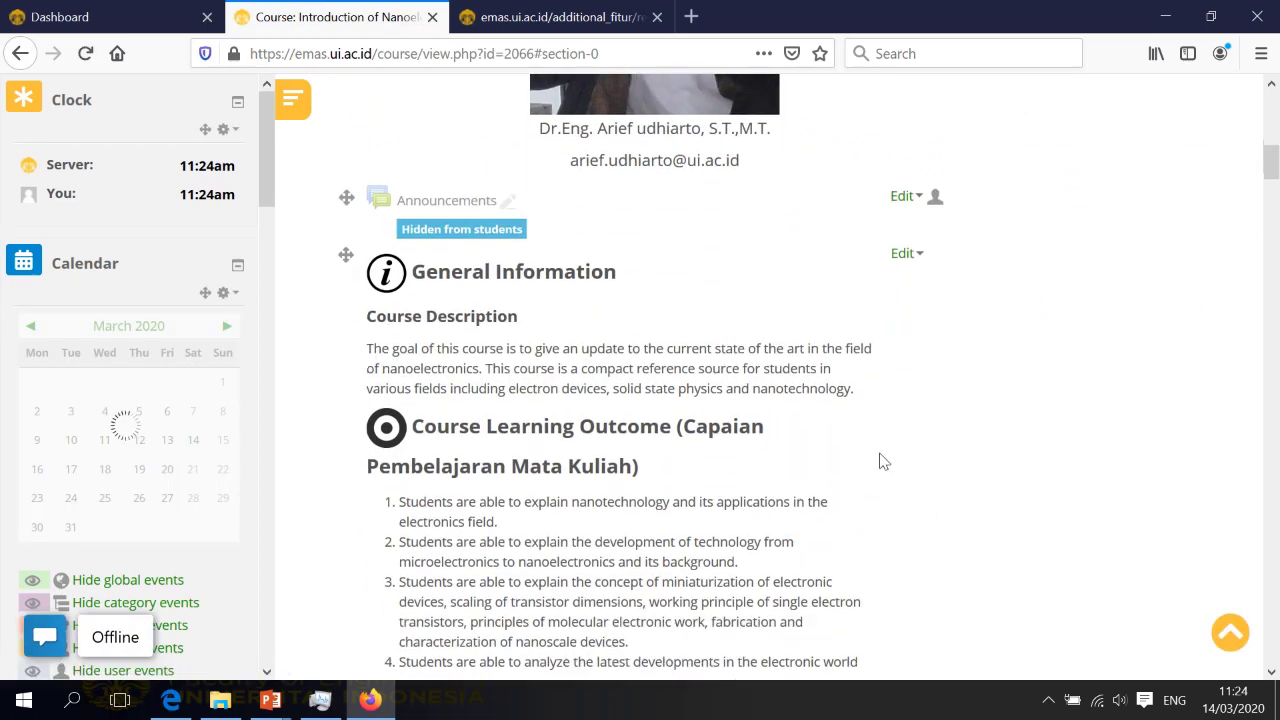
pyautogui.scroll(5, 491, 297)
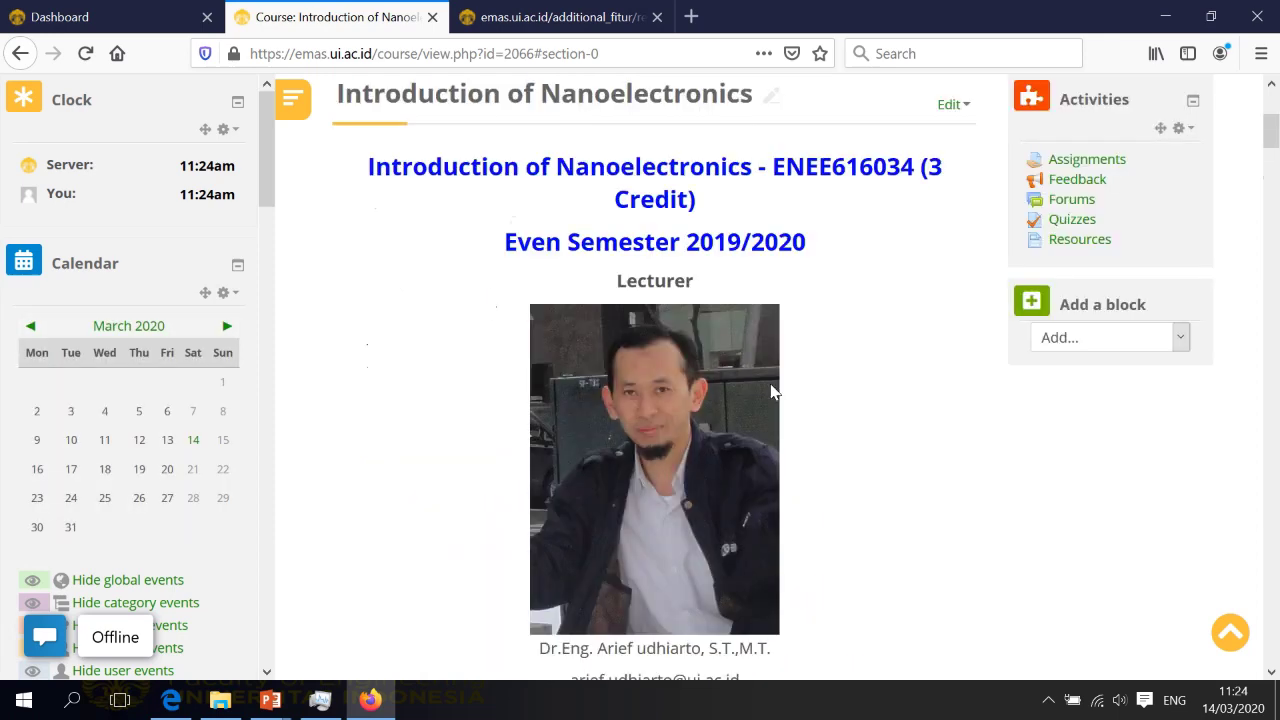
pyautogui.scroll(-6, 771, 395)
pyautogui.scroll(1, 771, 362)
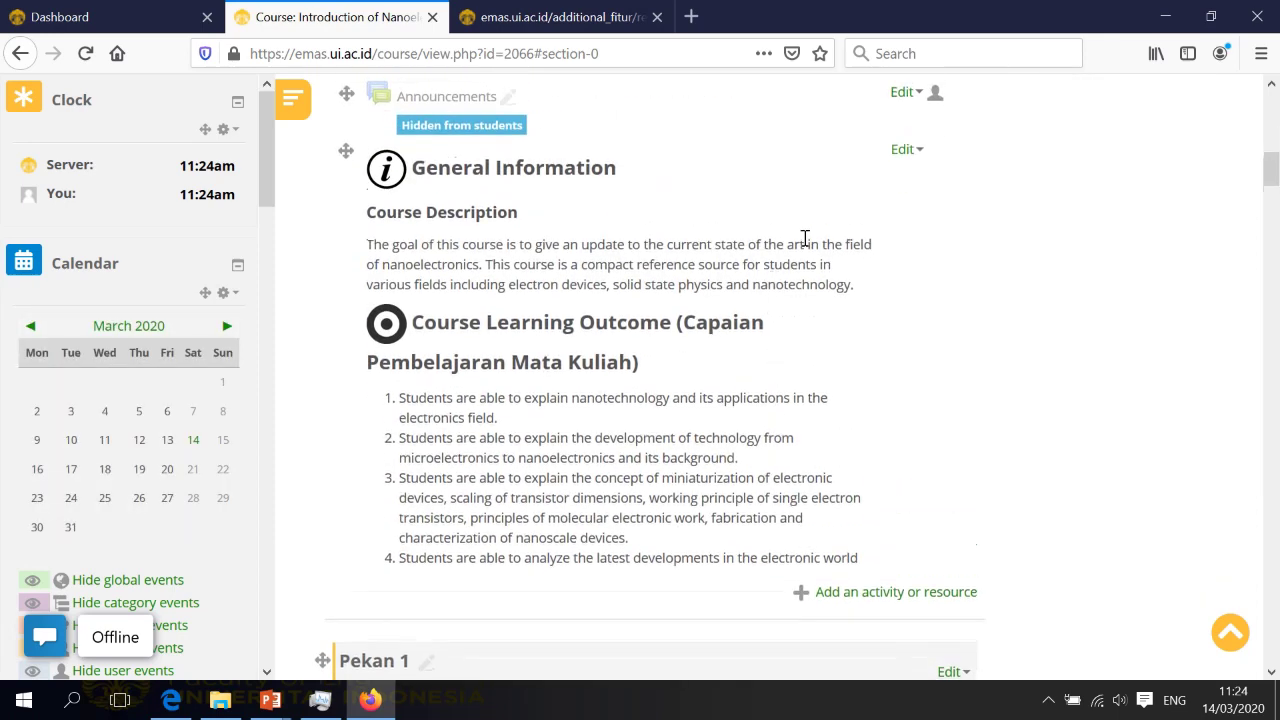
# Open the General Information label's settings, review its Label text, and save back to the course
pyautogui.click(908, 150)
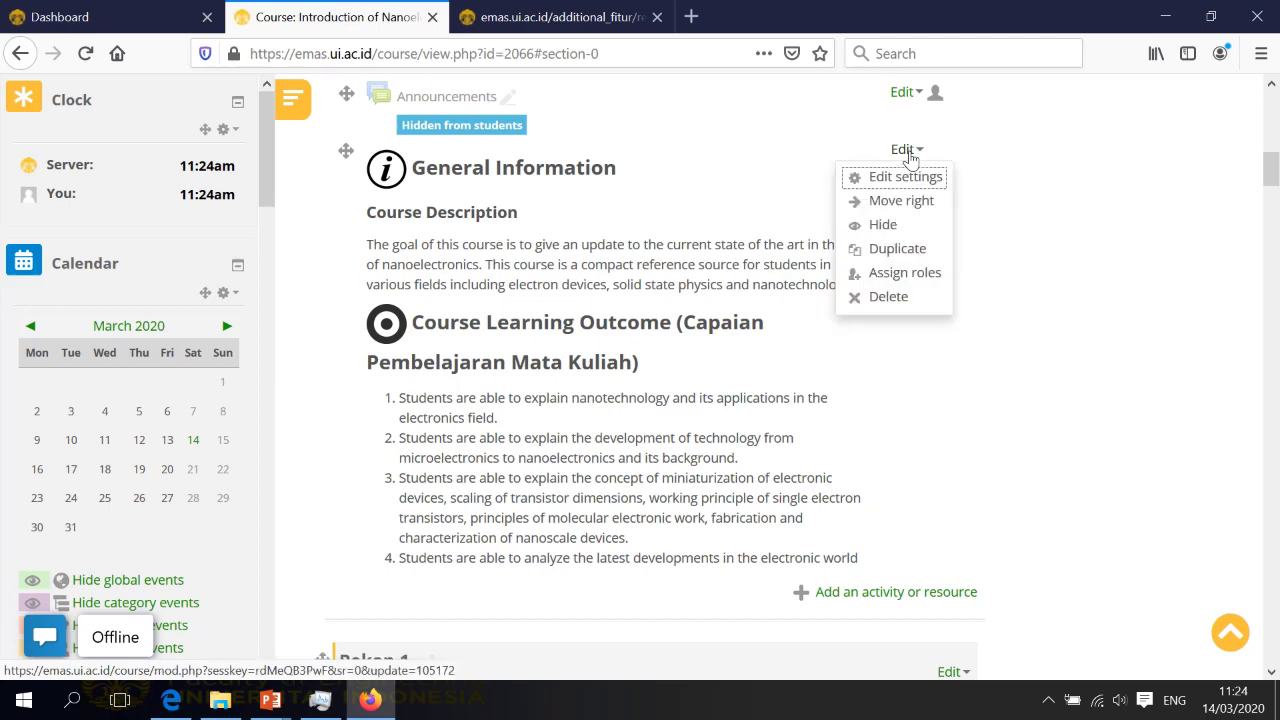
pyautogui.click(898, 180)
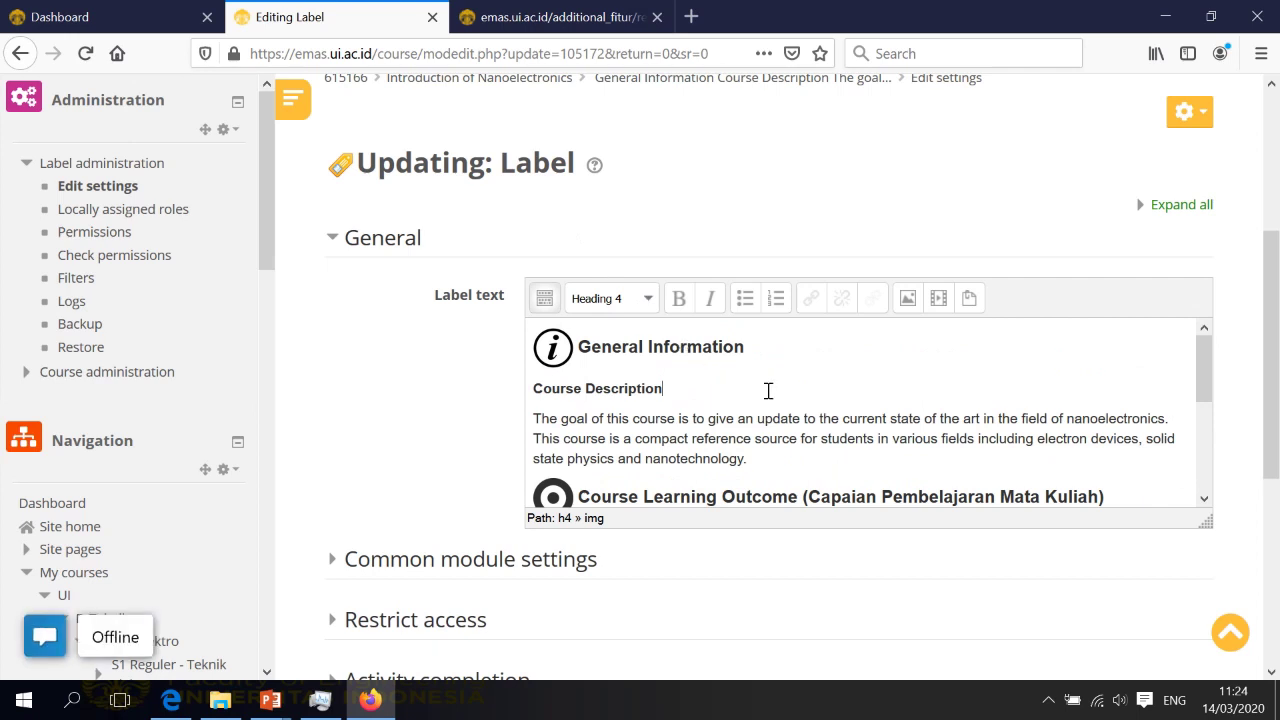
pyautogui.scroll(-2, 768, 390)
pyautogui.scroll(-2, 808, 438)
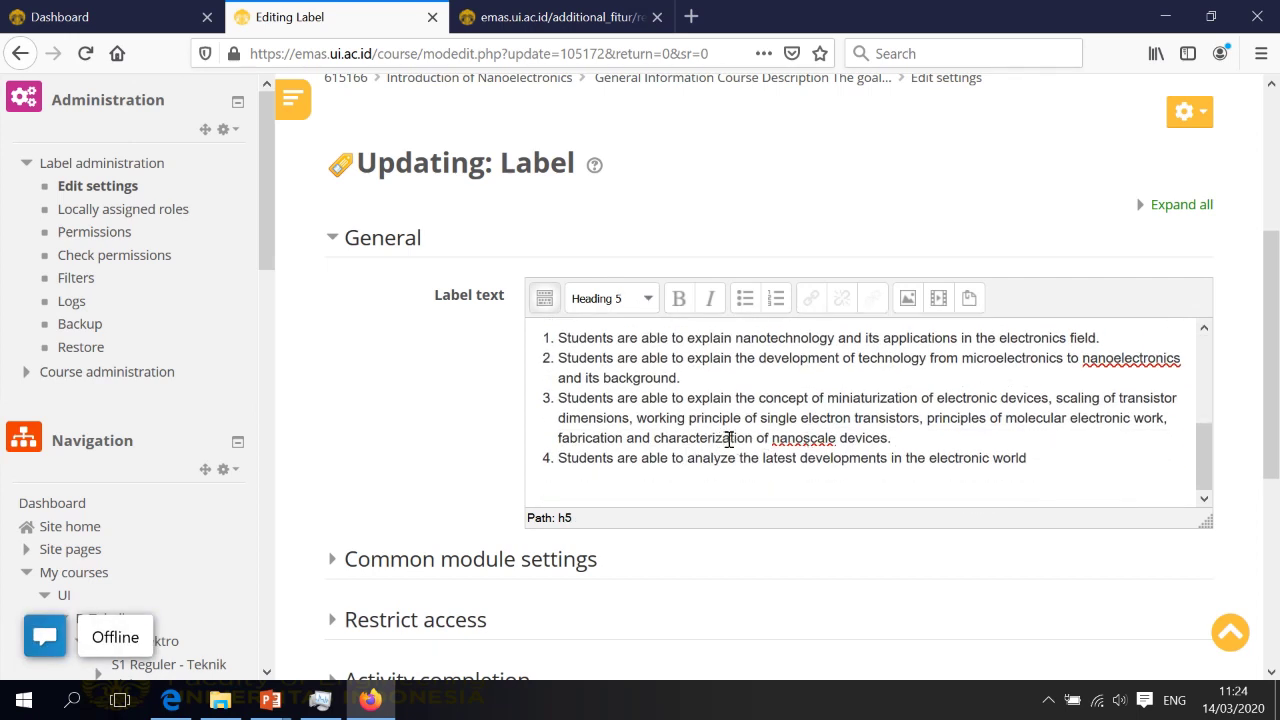
pyautogui.scroll(-3, 884, 489)
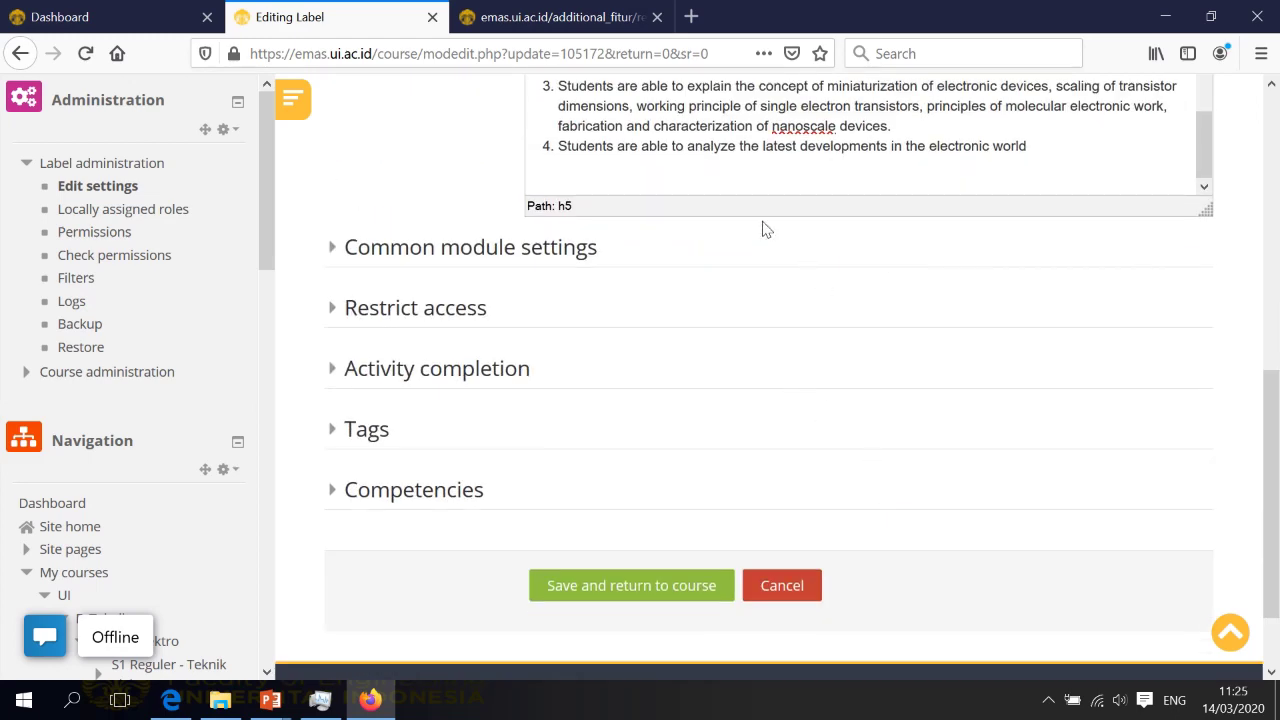
pyautogui.click(595, 592)
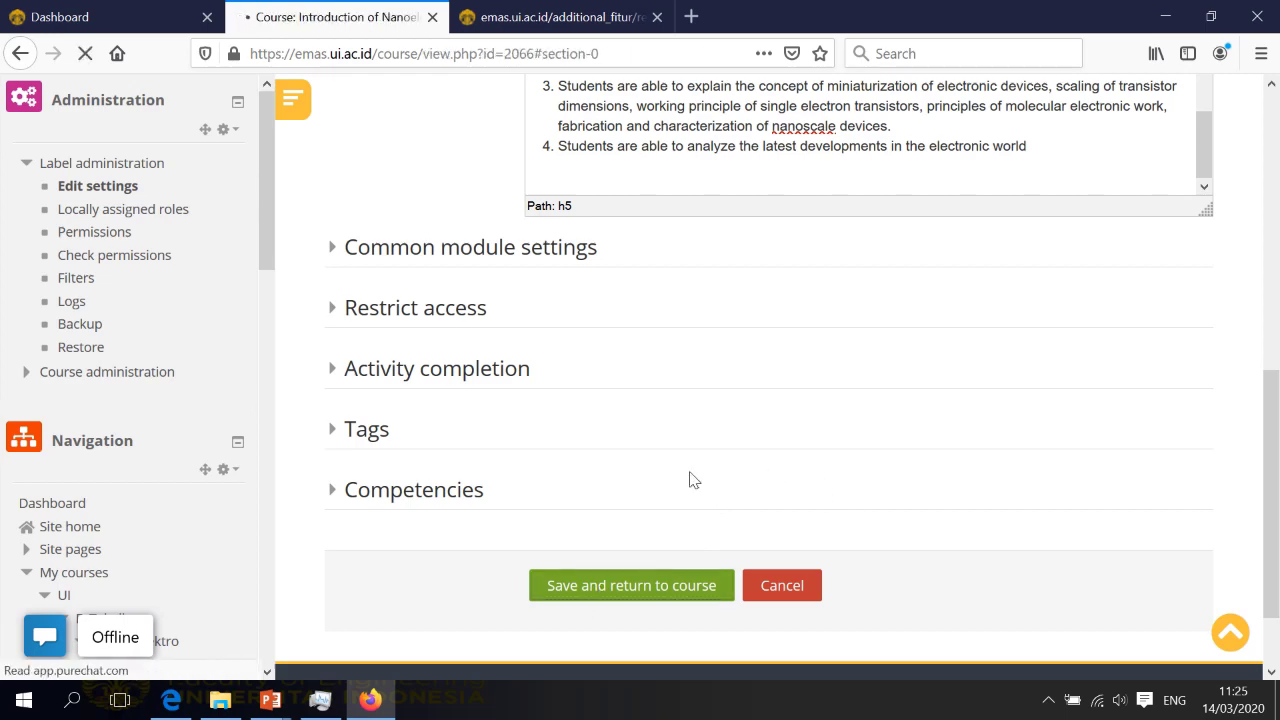
# Scroll down through all weekly Pekan sections to the Evalution Form section at the bottom
pyautogui.scroll(-10, 700, 462)
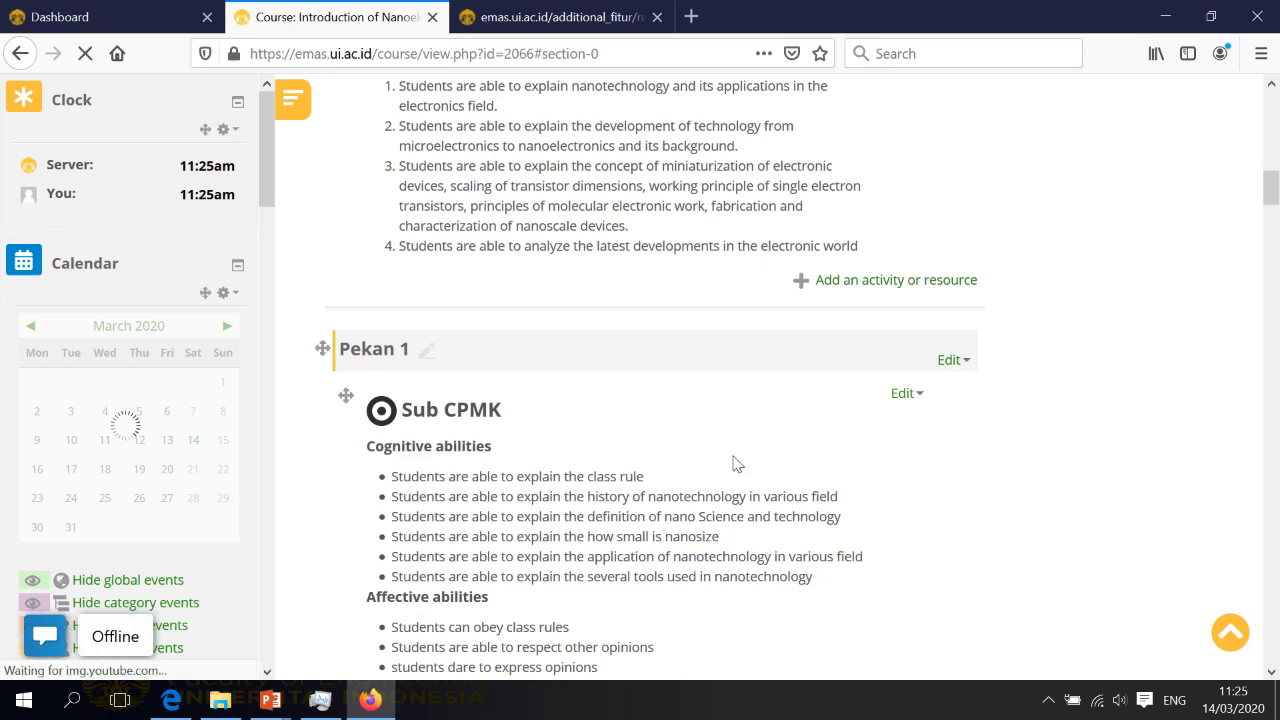
pyautogui.scroll(-4, 738, 463)
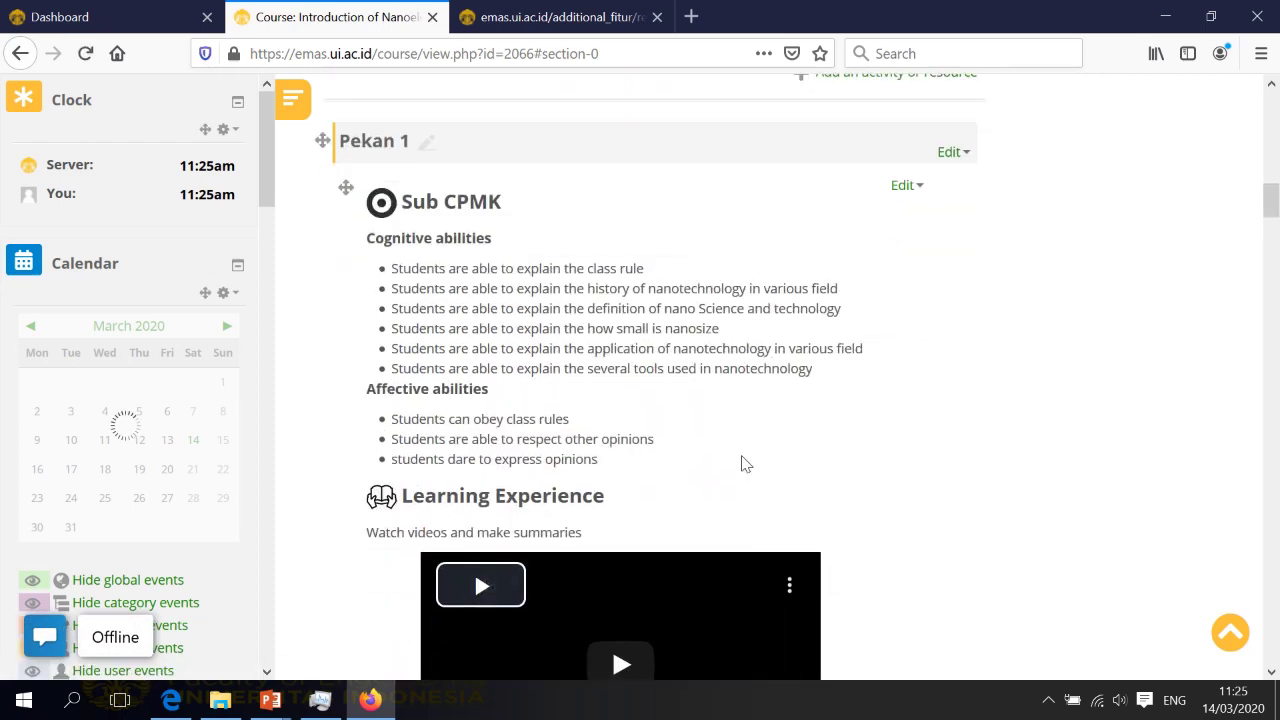
pyautogui.scroll(-15, 748, 459)
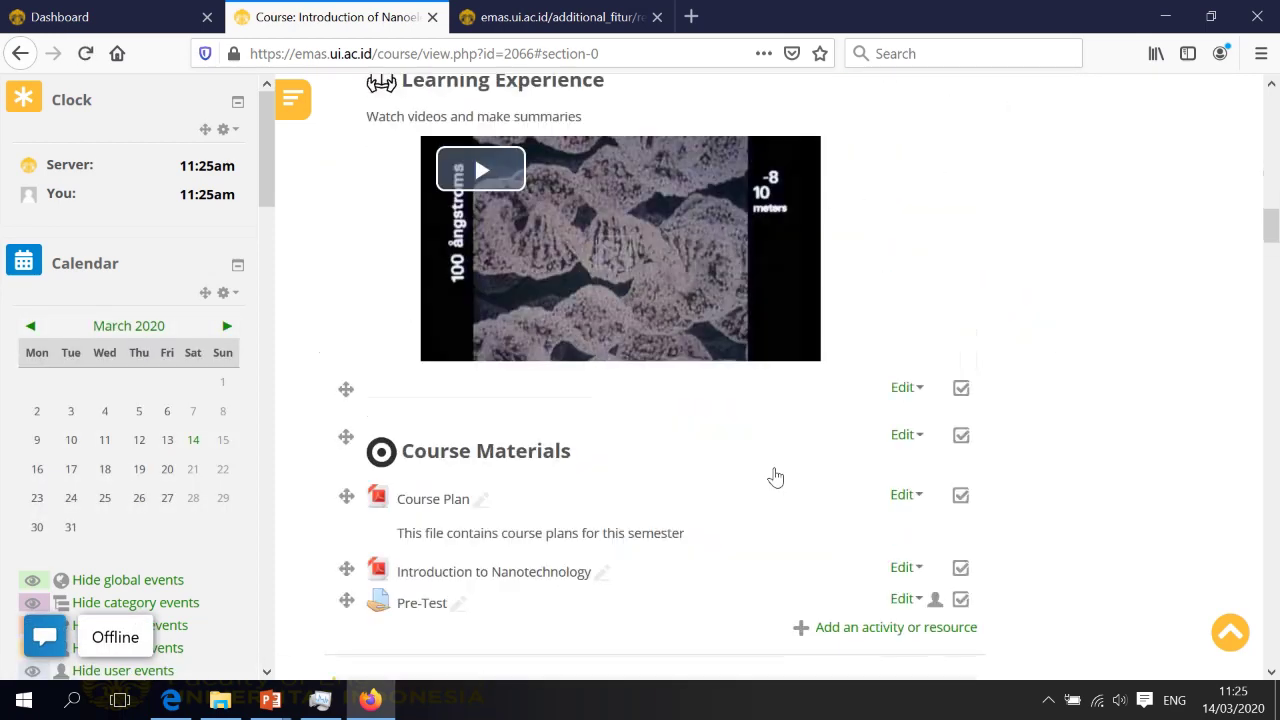
pyautogui.scroll(-20, 776, 477)
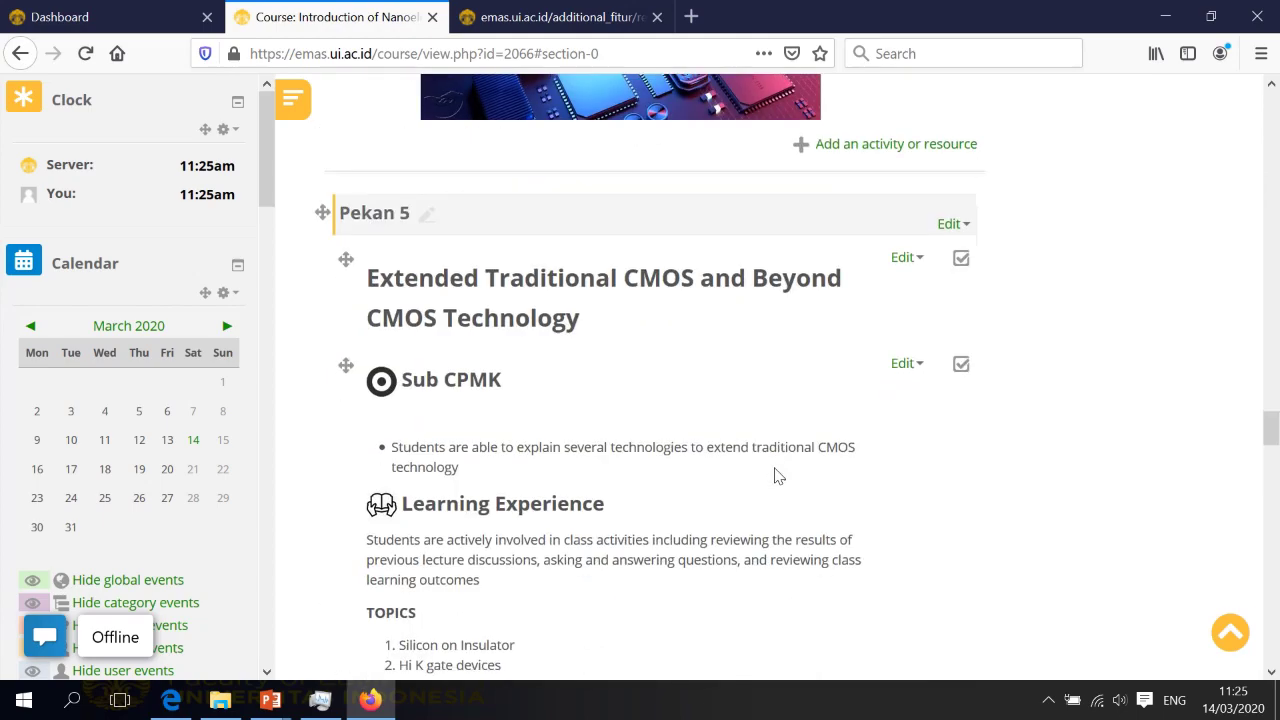
pyautogui.scroll(-20, 778, 476)
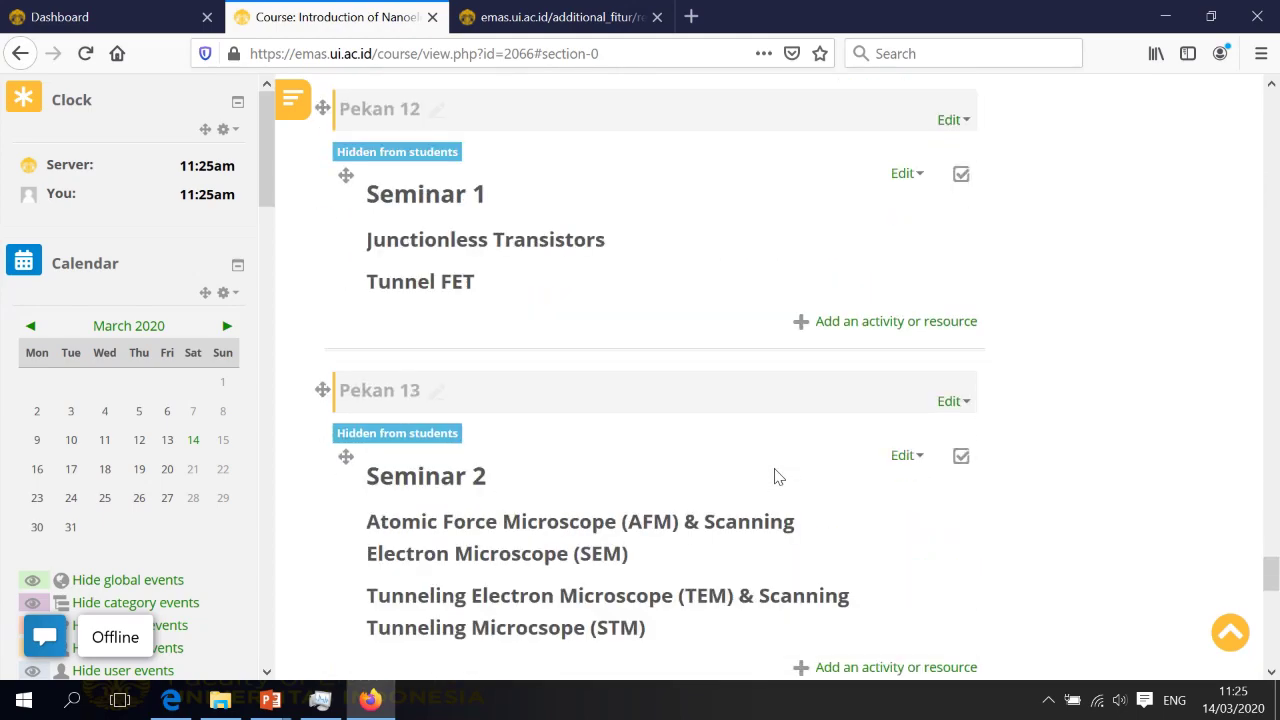
pyautogui.scroll(-15, 778, 477)
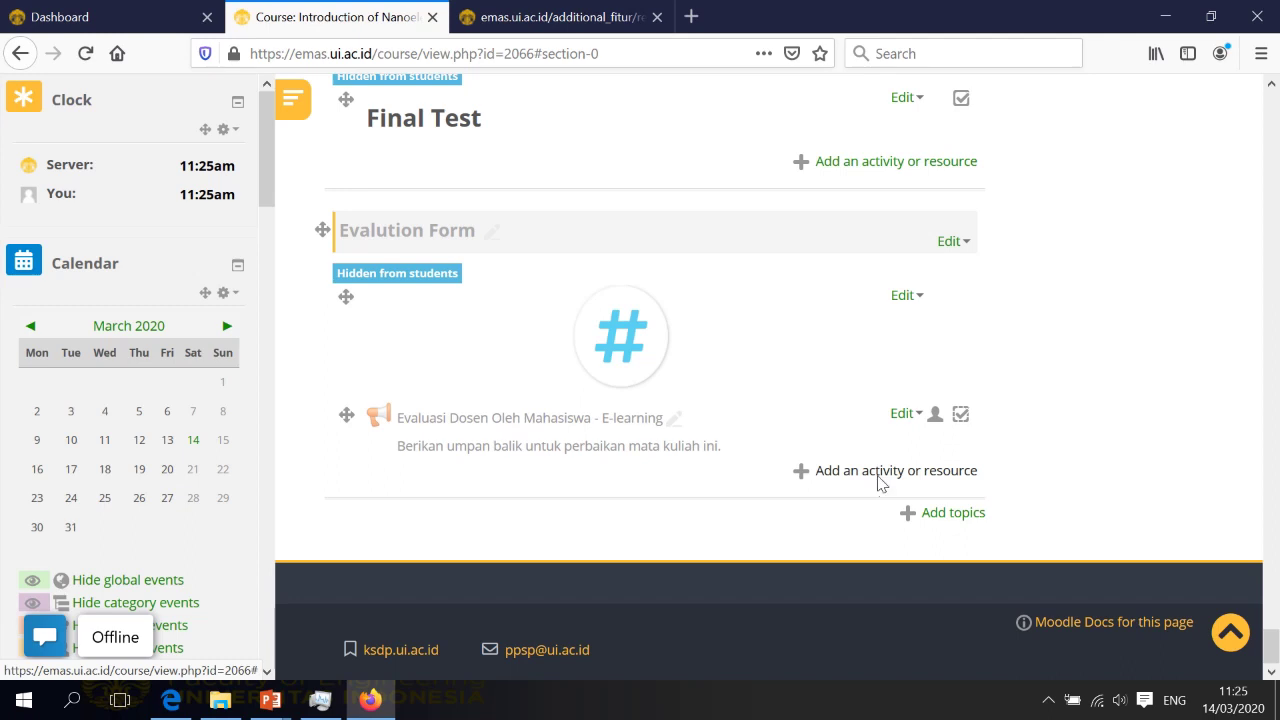
# Add a new Label item to the Evalution Form section
pyautogui.click(880, 477)
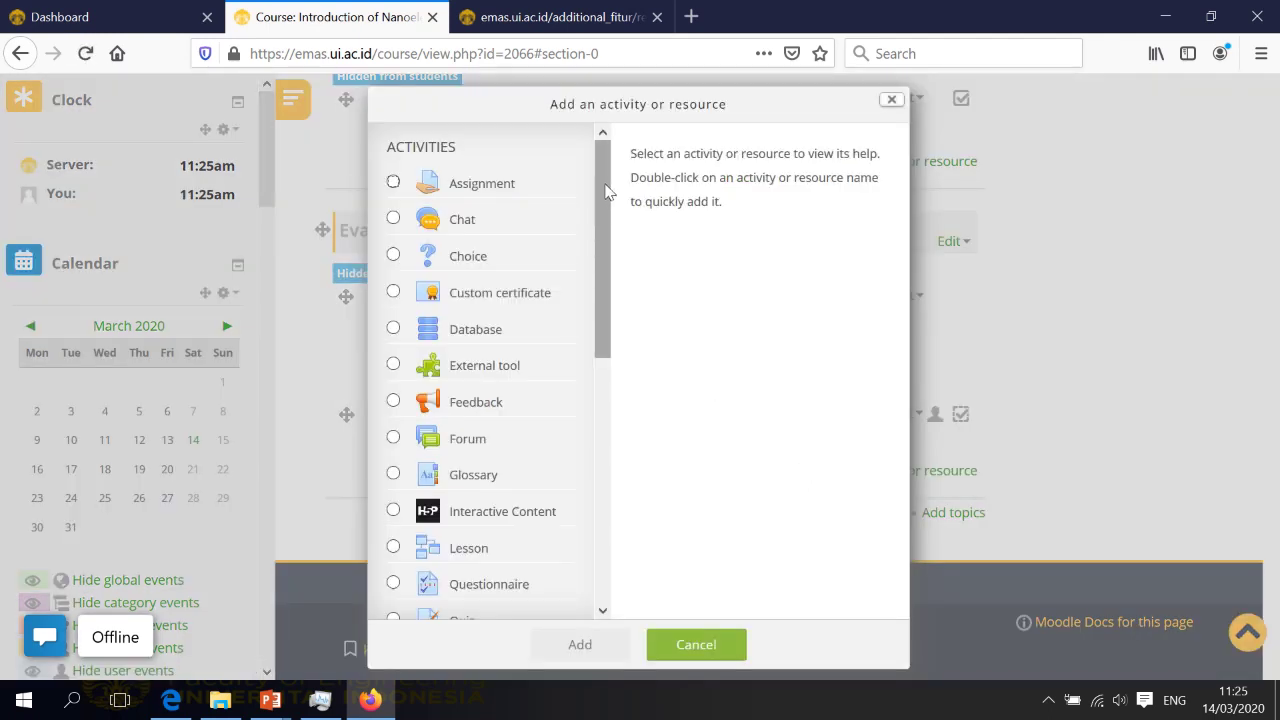
pyautogui.moveTo(606, 190); pyautogui.dragTo(591, 474)
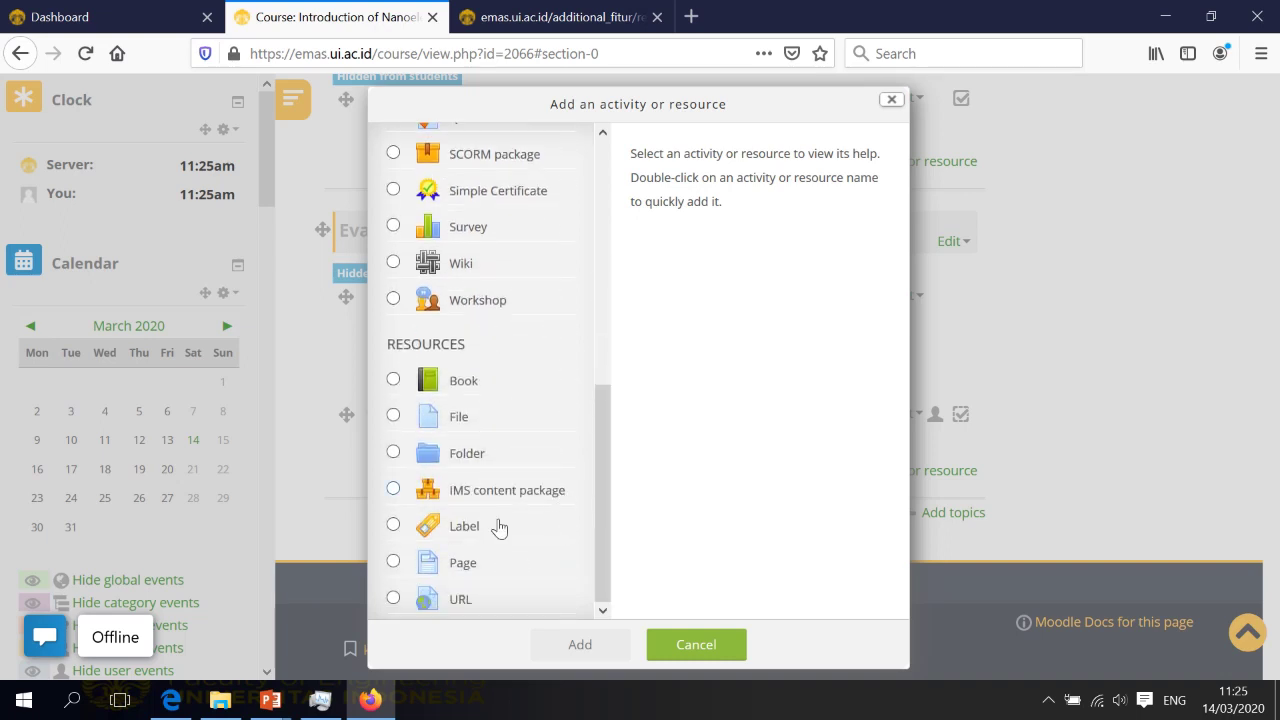
pyautogui.click(394, 526)
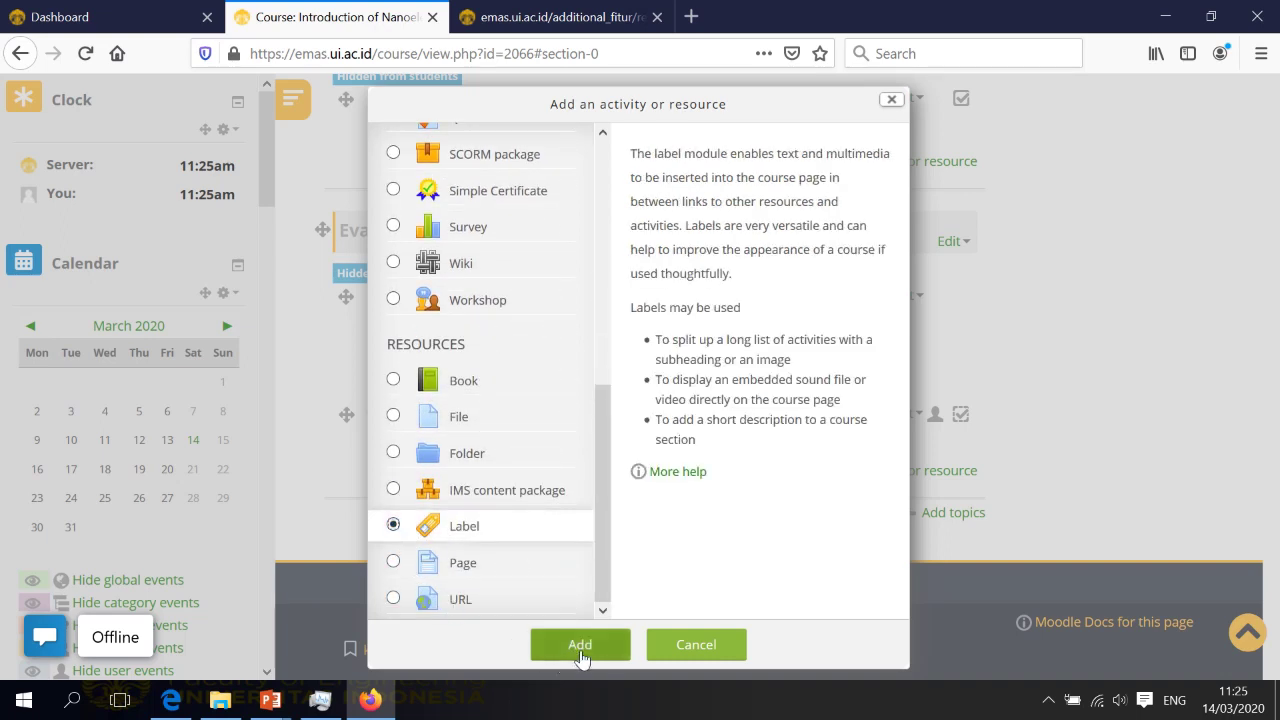
pyautogui.click(581, 648)
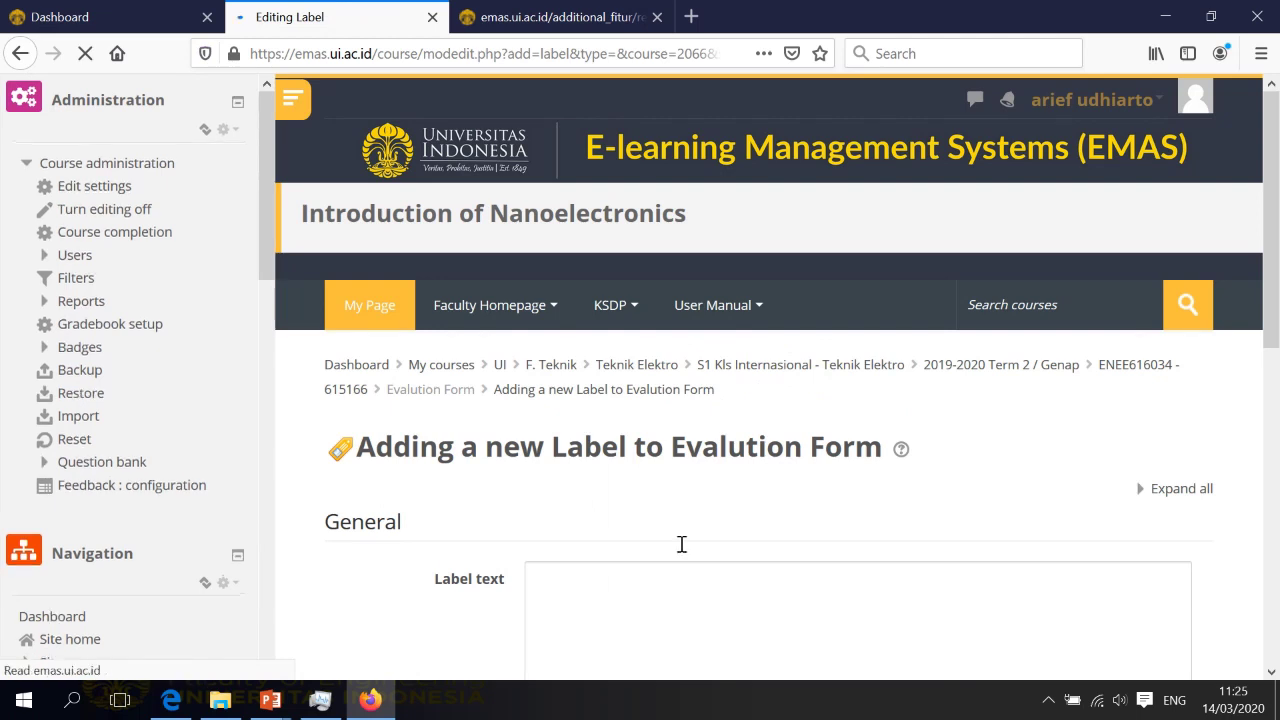
# Enter 'Informasi tambahan' as the label text and save back to the course
pyautogui.scroll(-1, 738, 497)
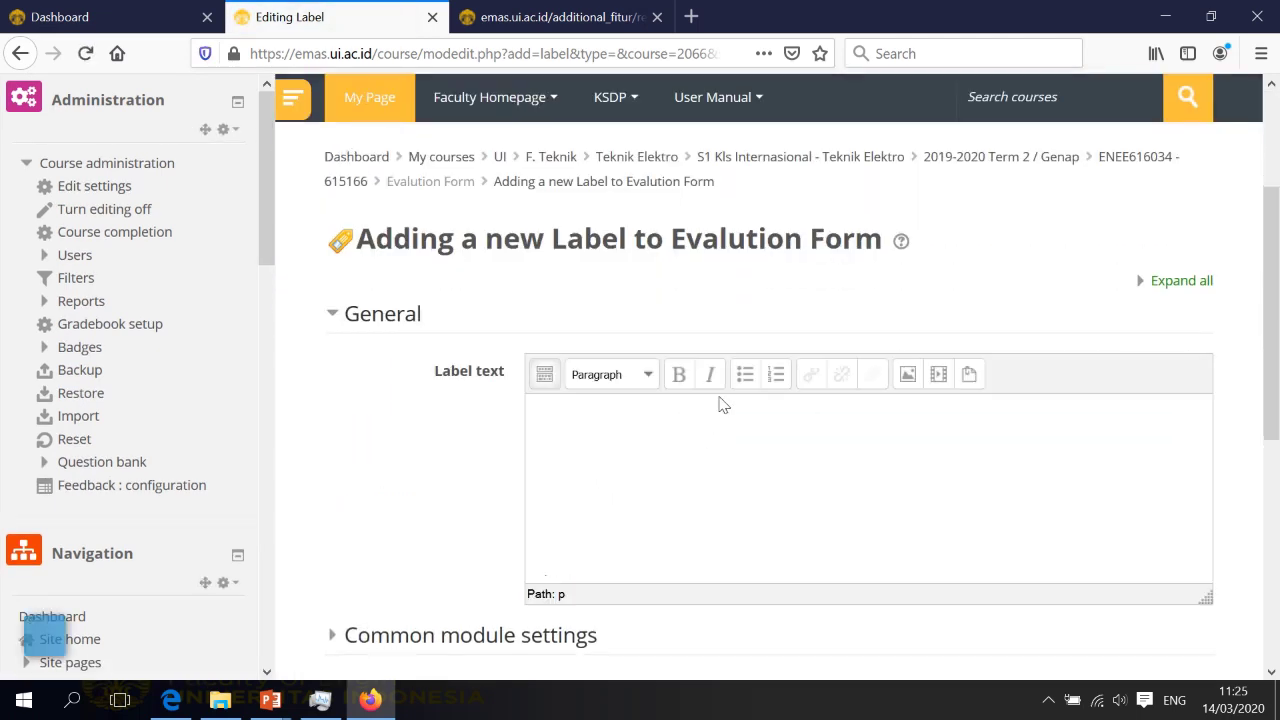
pyautogui.click(707, 422)
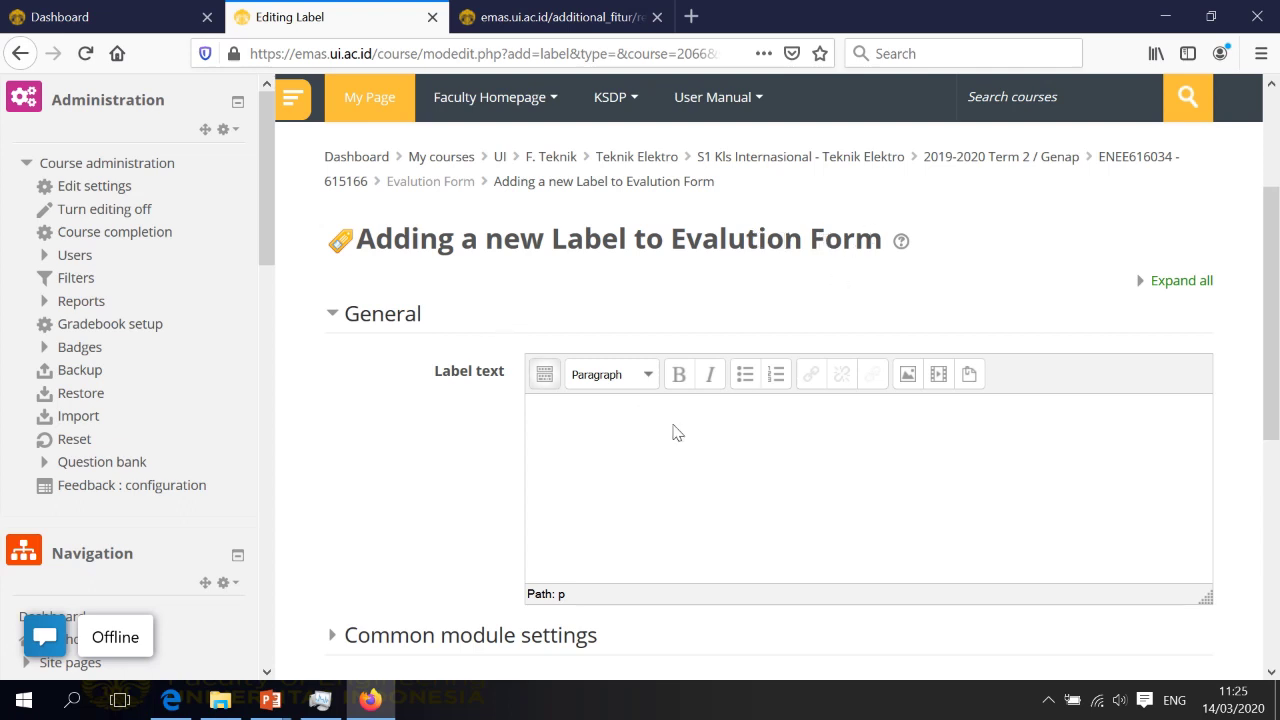
pyautogui.scroll(-2, 677, 432)
pyautogui.scroll(1, 680, 434)
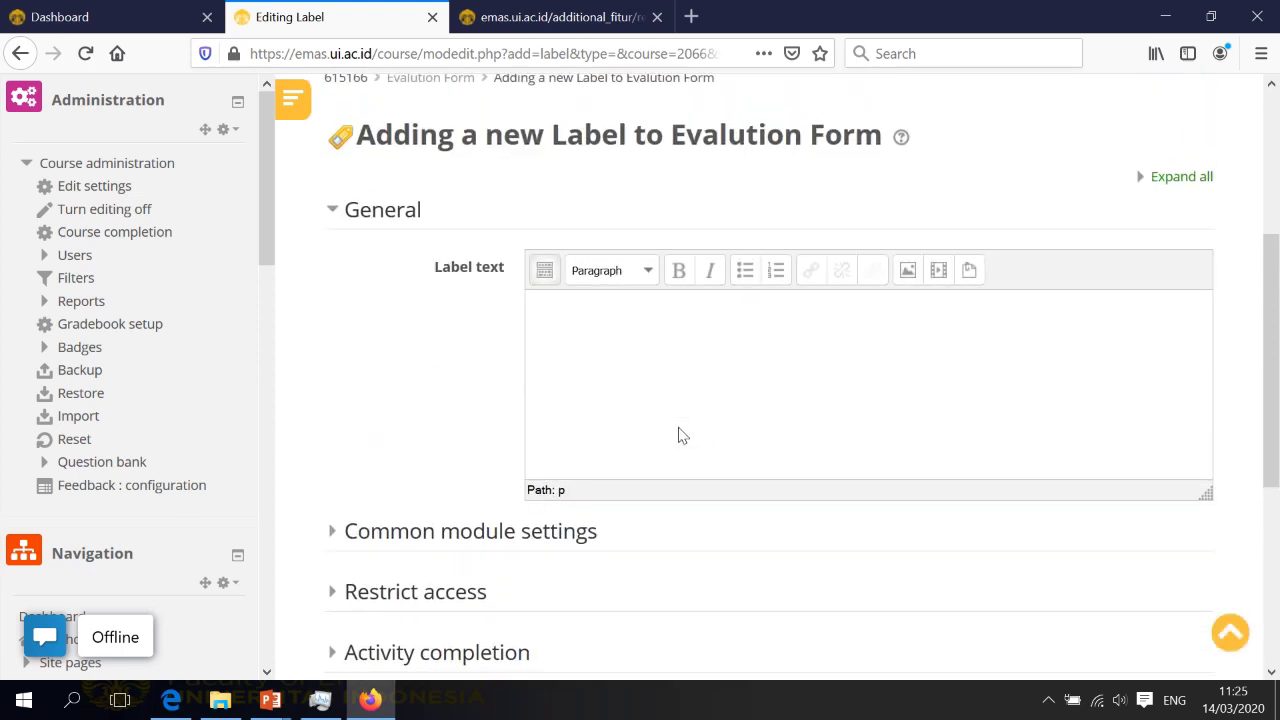
pyautogui.write('ormasi tambahan')
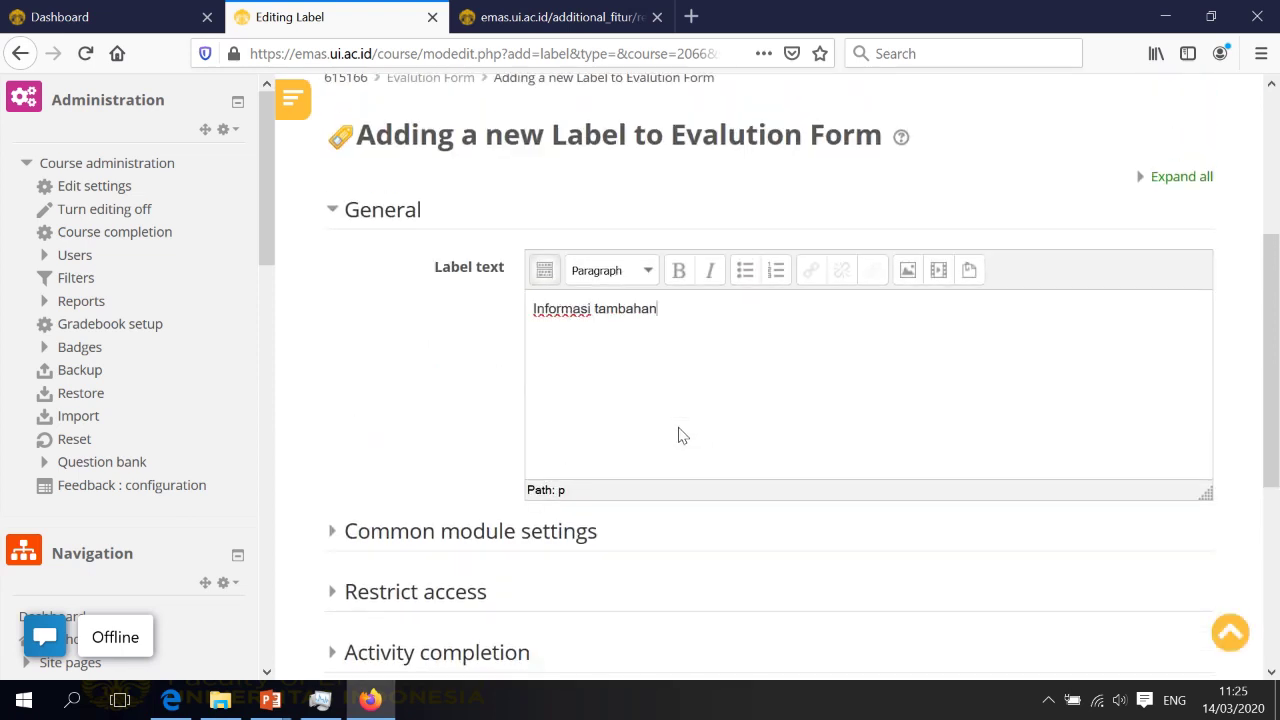
pyautogui.scroll(-4, 680, 432)
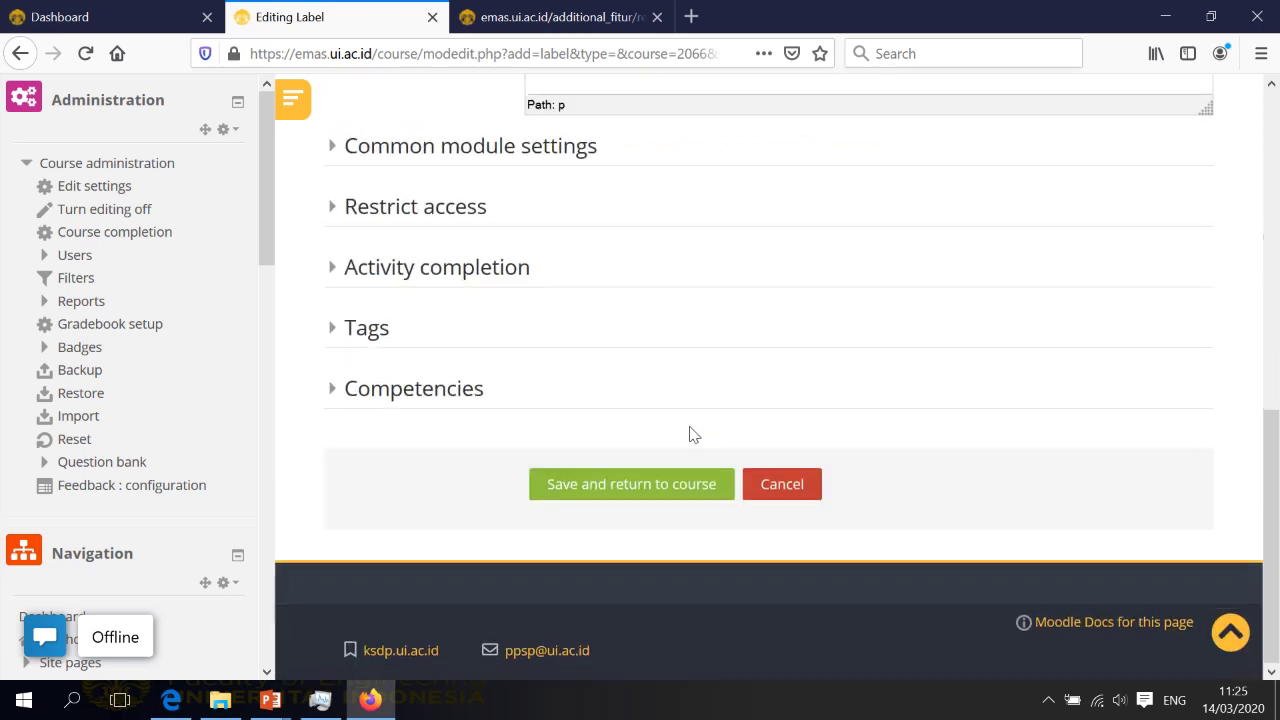
pyautogui.click(700, 484)
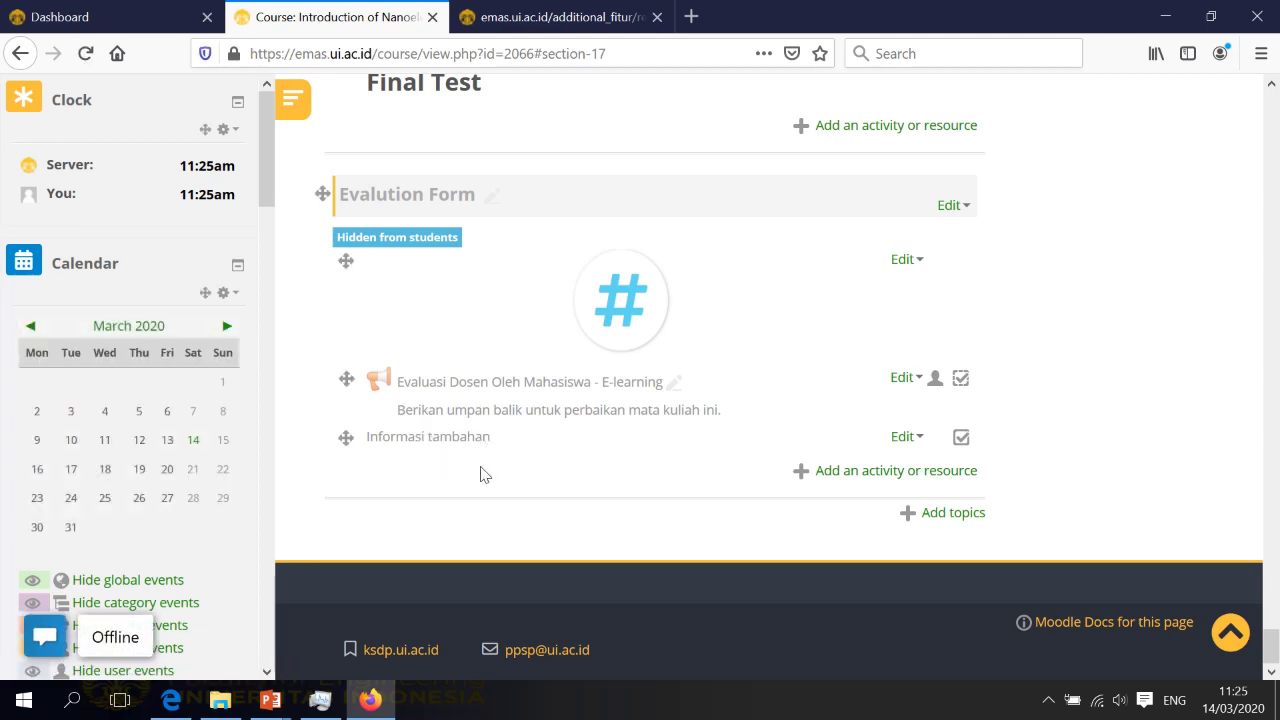
# Delete the 'Informasi tambahan' label, confirming with Yes, then bring the browser's course page back
pyautogui.click(906, 436)
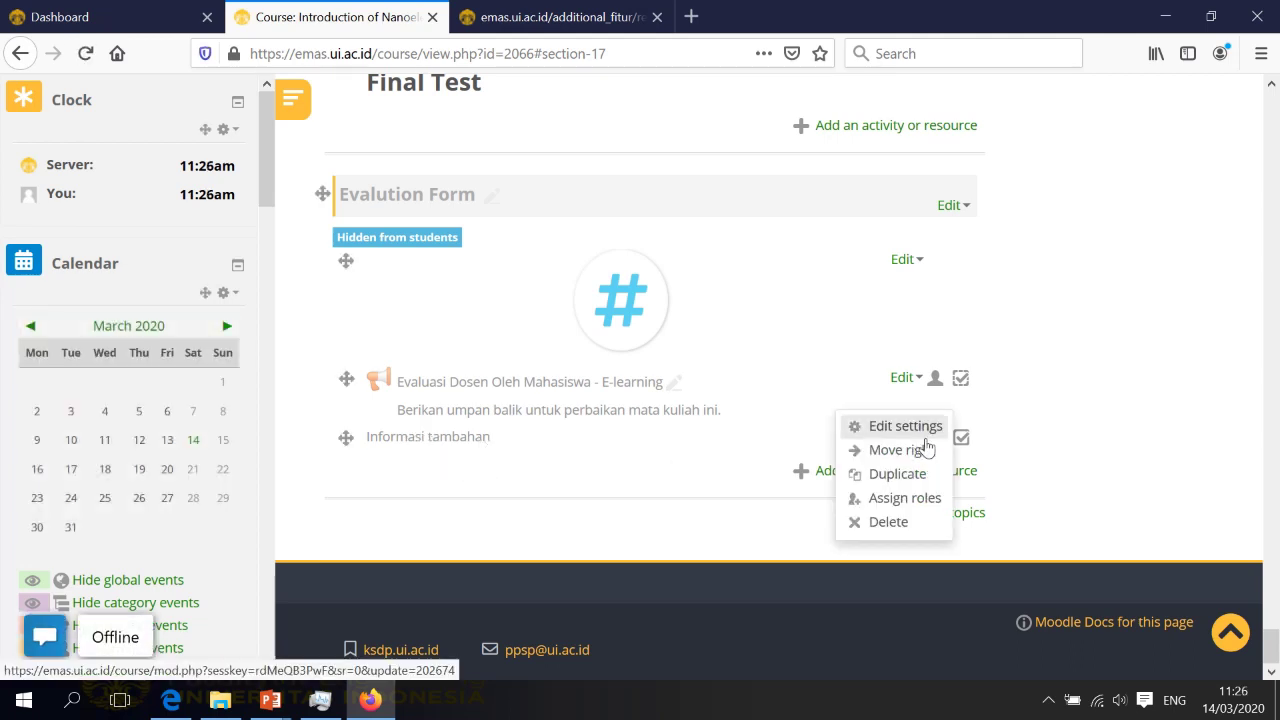
pyautogui.click(892, 524)
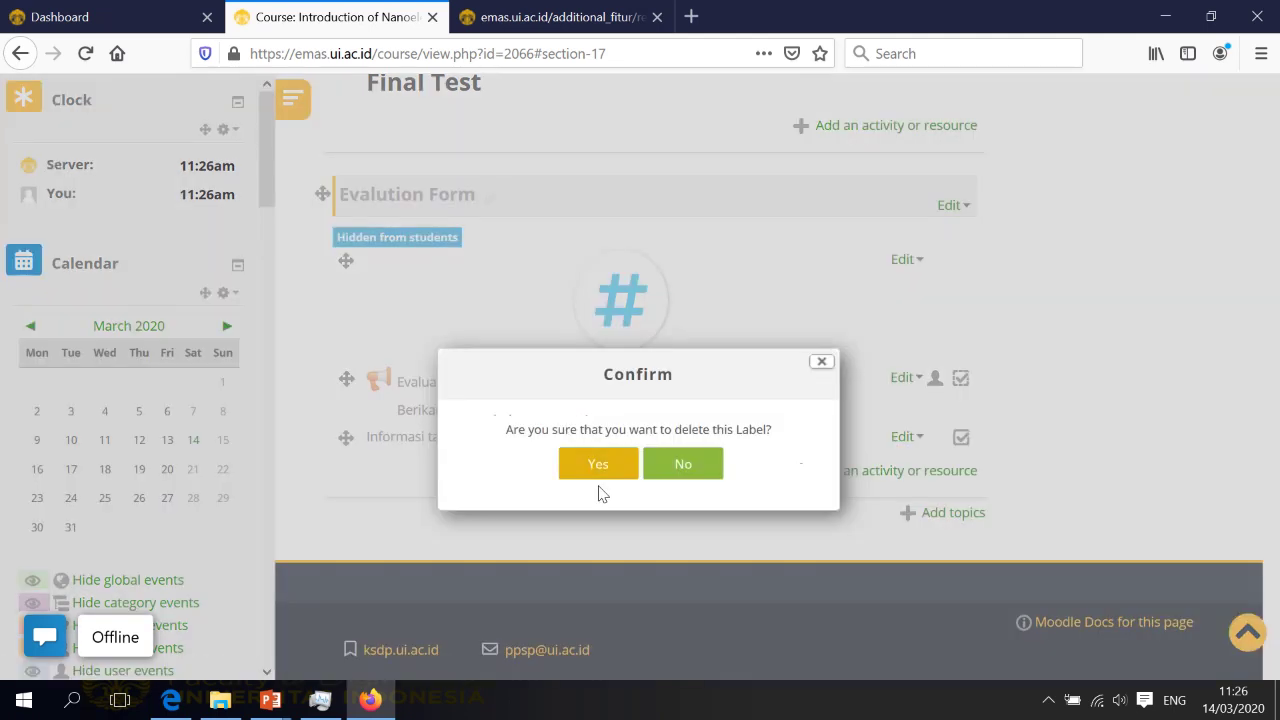
pyautogui.click(600, 477)
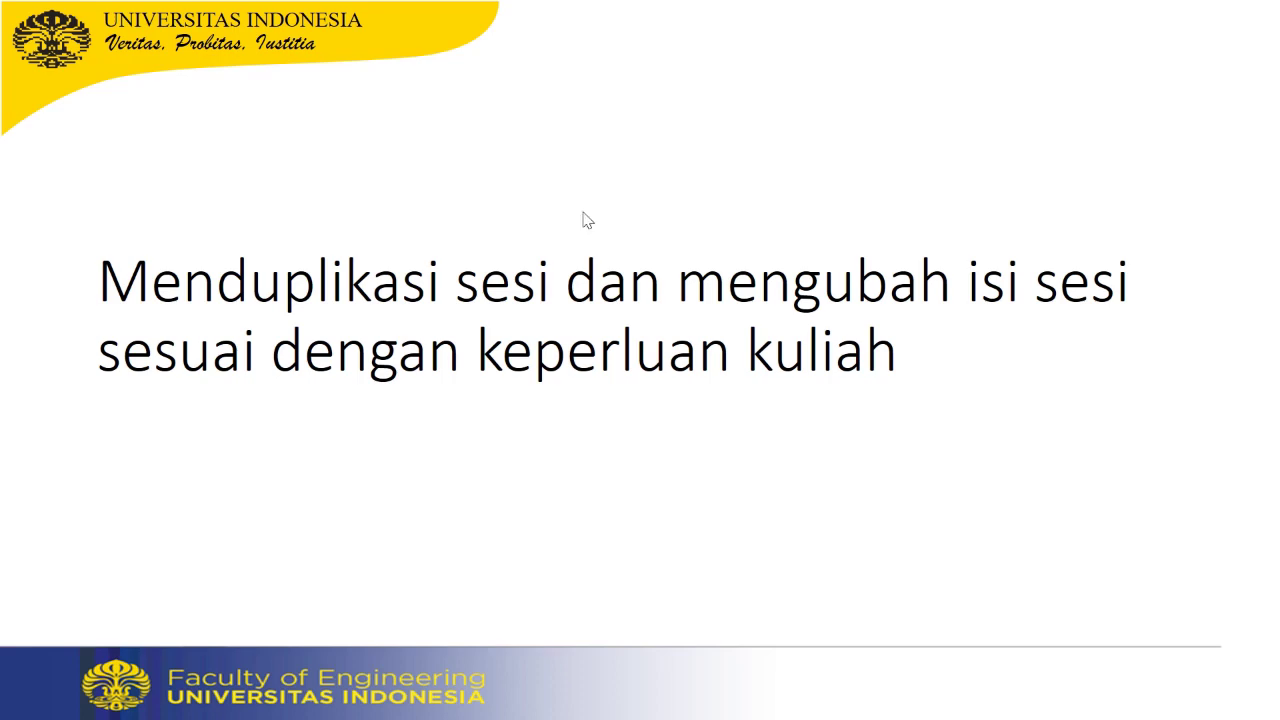
pyautogui.press('super')
pyautogui.click(393, 701)
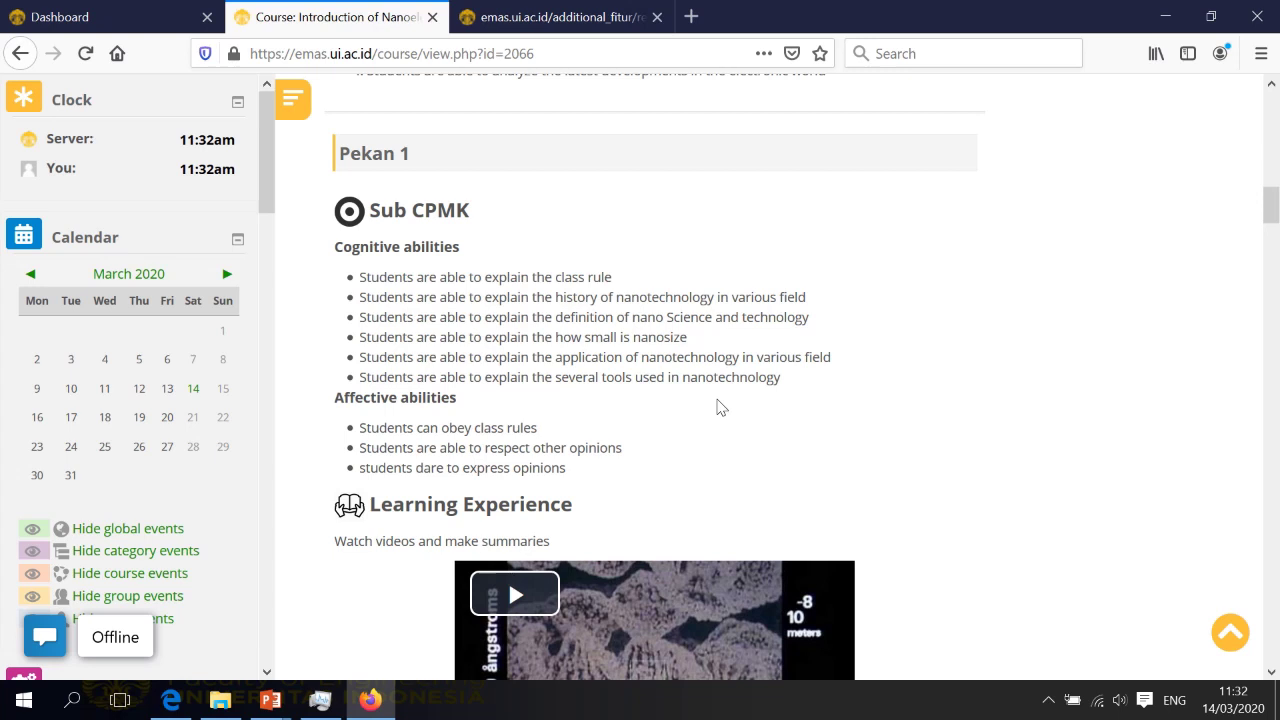
# Scroll up and down the course page to look through its weekly Pekan sections
pyautogui.scroll(2, 615, 288)
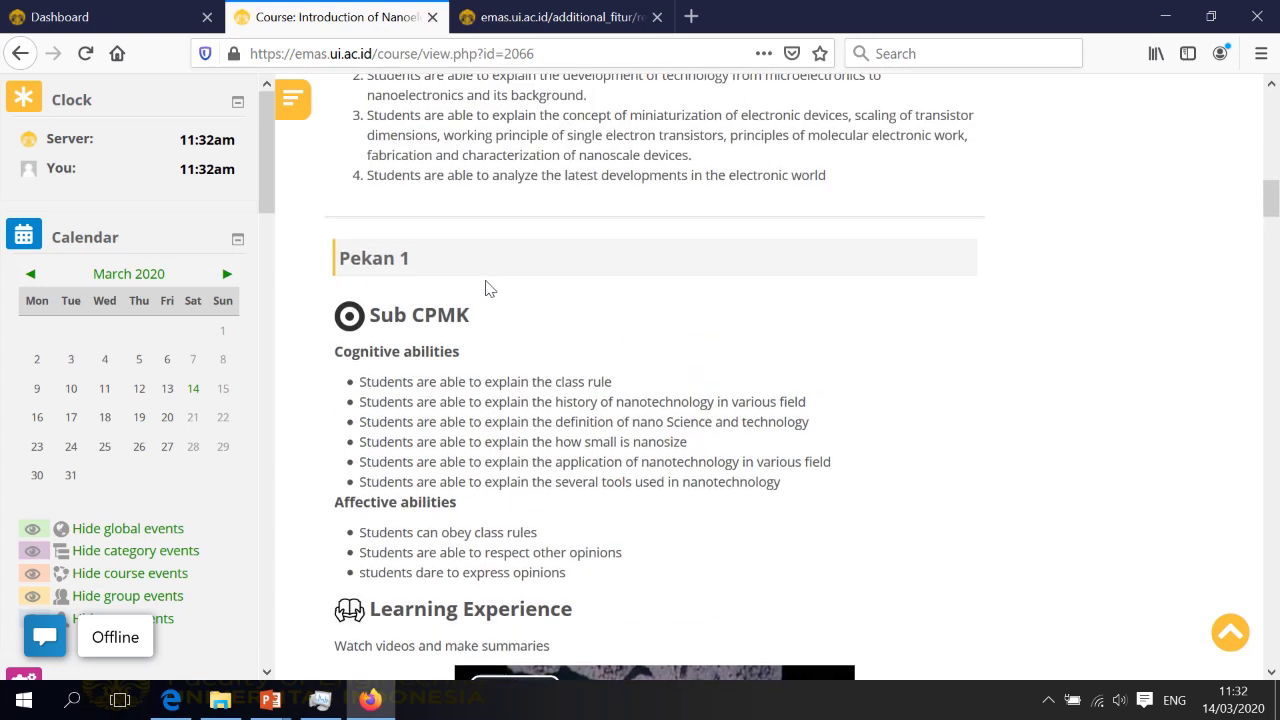
pyautogui.scroll(1, 478, 305)
pyautogui.scroll(-1, 450, 290)
pyautogui.scroll(-20, 438, 260)
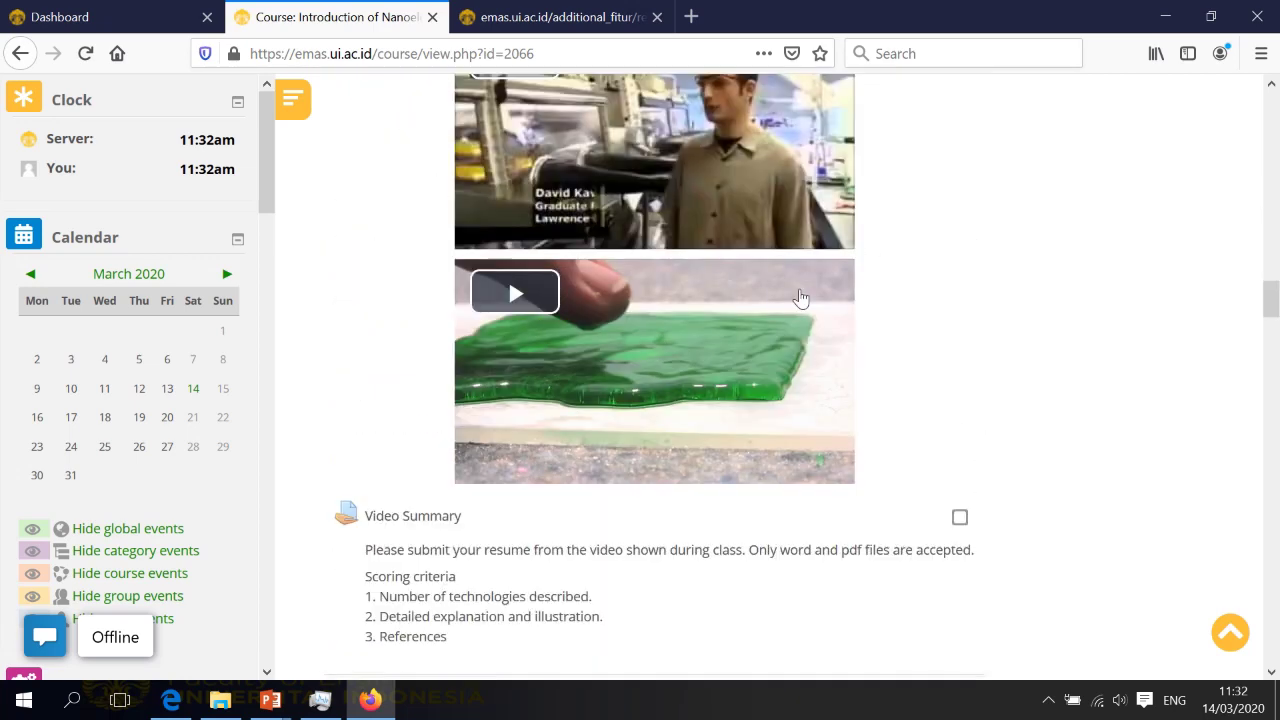
pyautogui.scroll(-15, 975, 456)
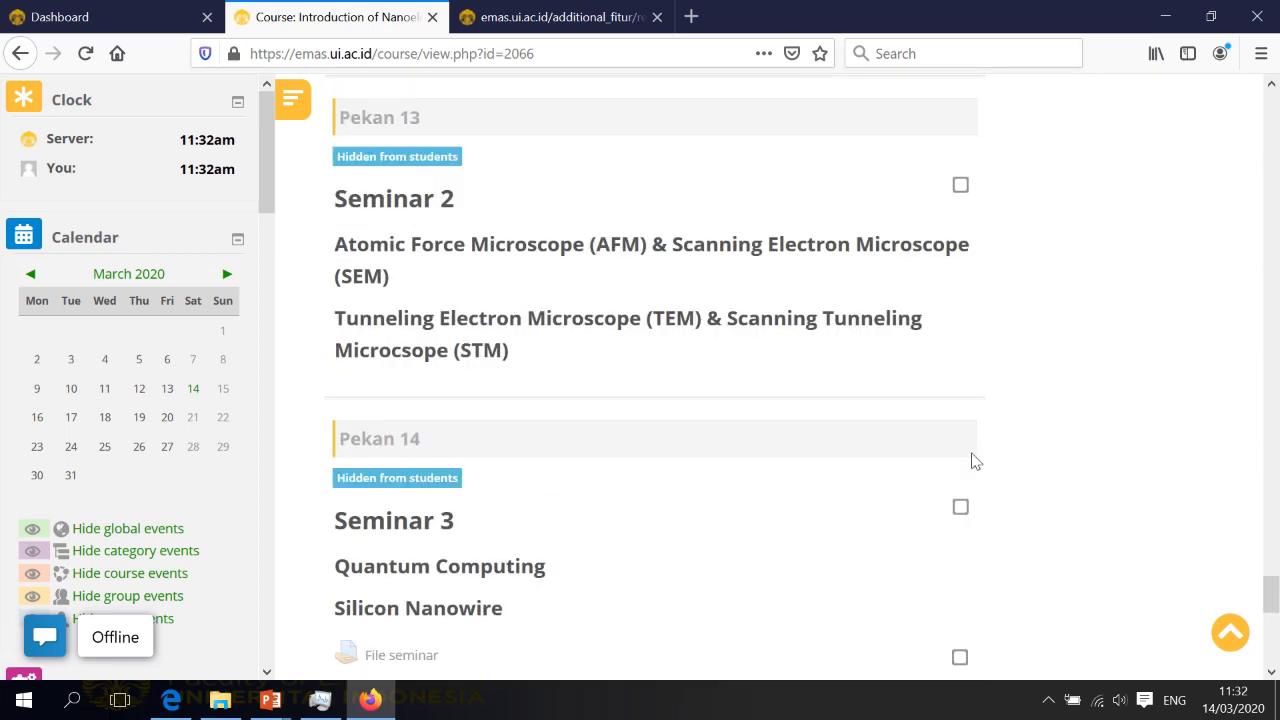
pyautogui.scroll(2, 427, 225)
pyautogui.scroll(1, 410, 280)
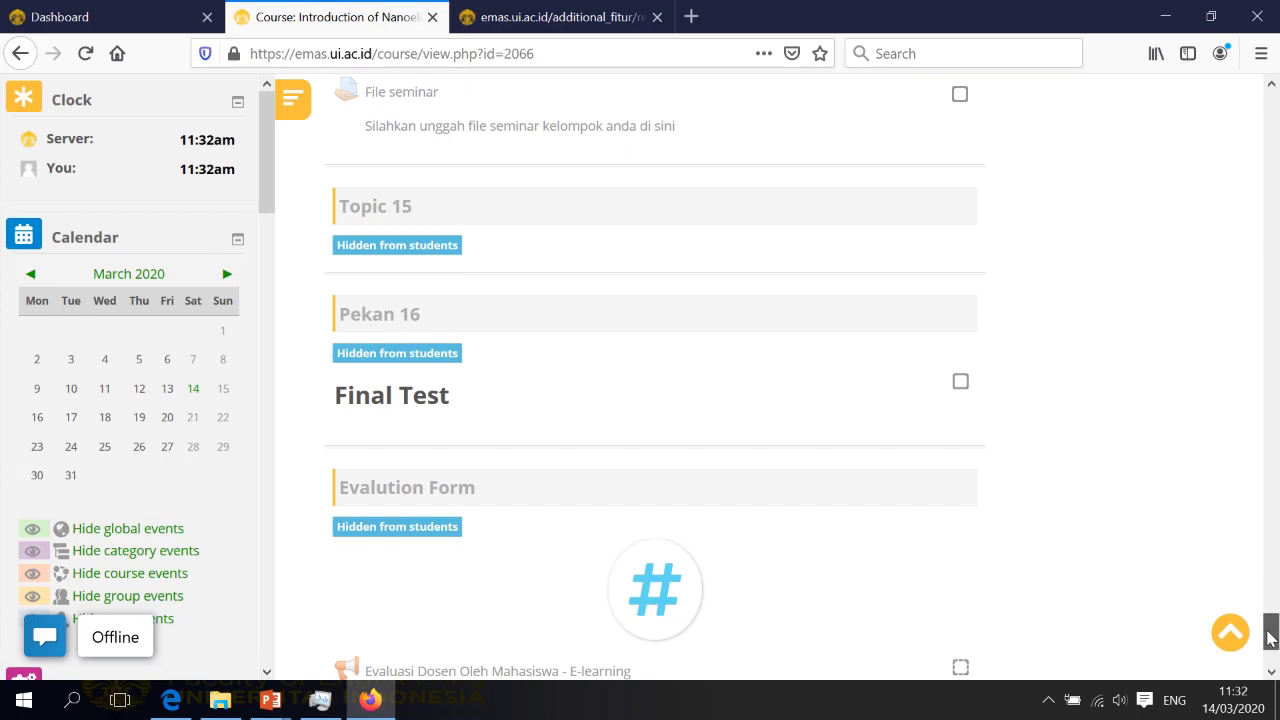
pyautogui.moveTo(1271, 630); pyautogui.dragTo(1274, 192)
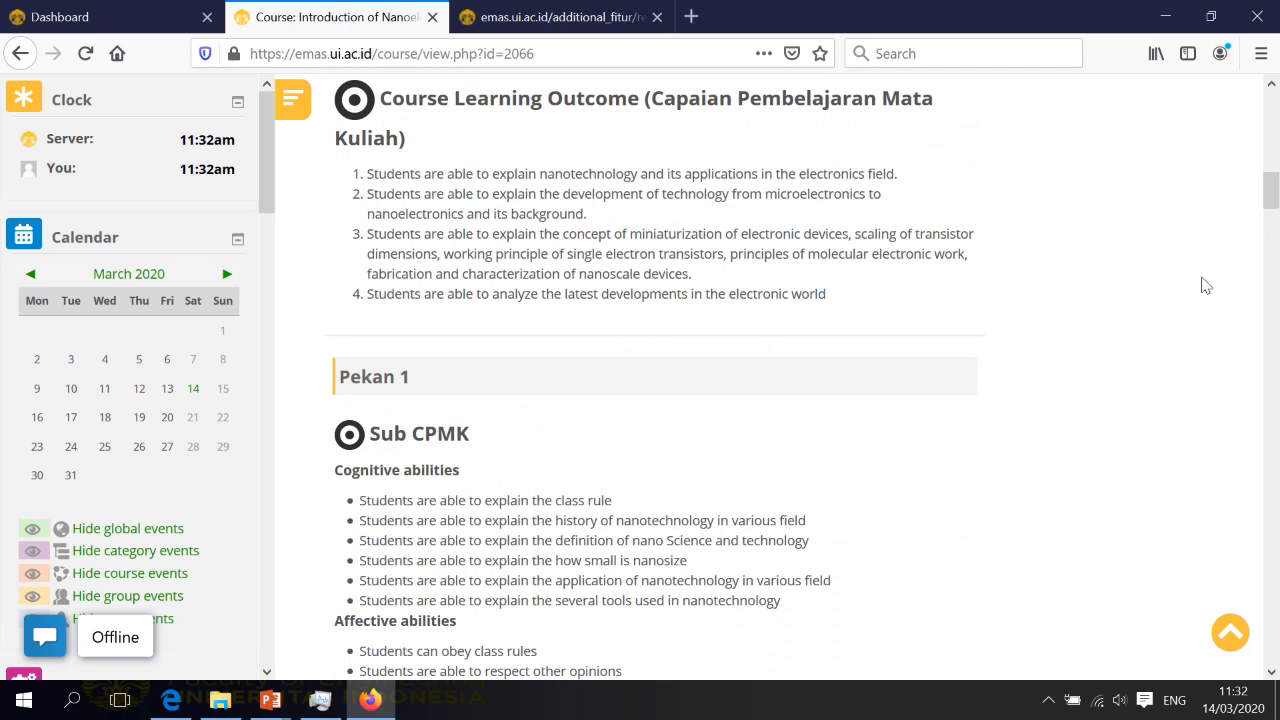
pyautogui.scroll(-3, 1123, 349)
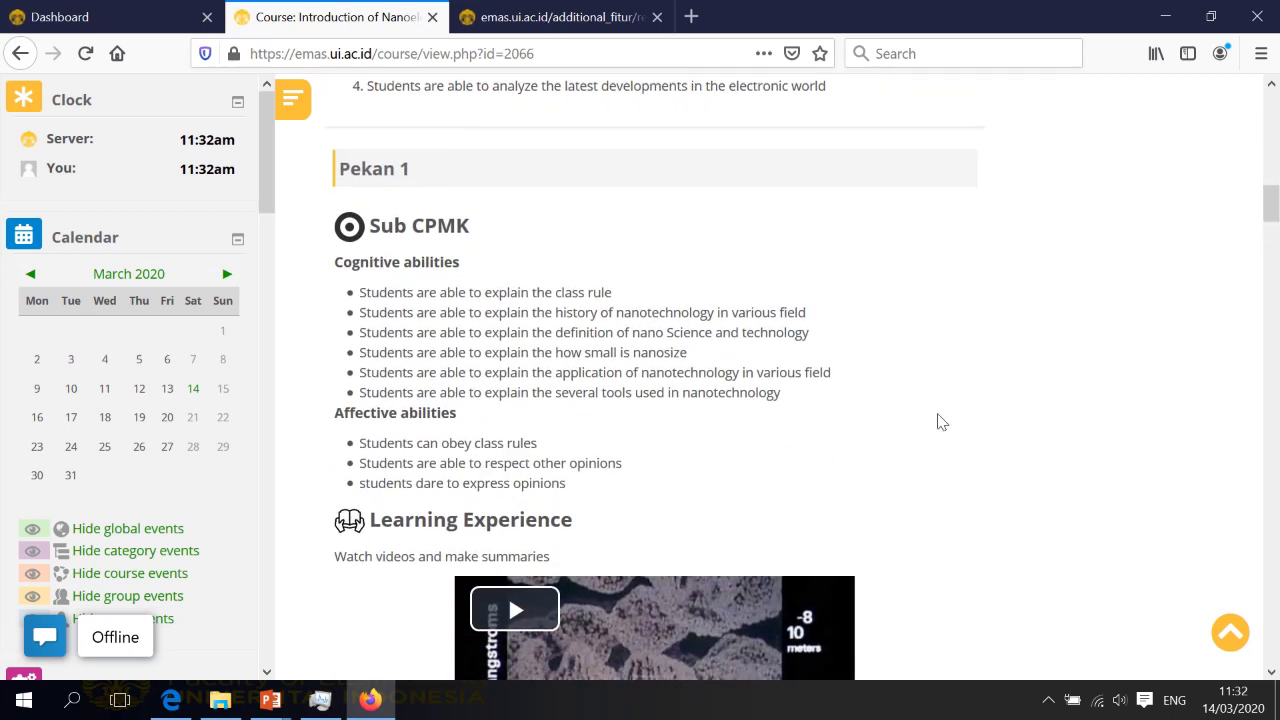
pyautogui.scroll(-2, 937, 420)
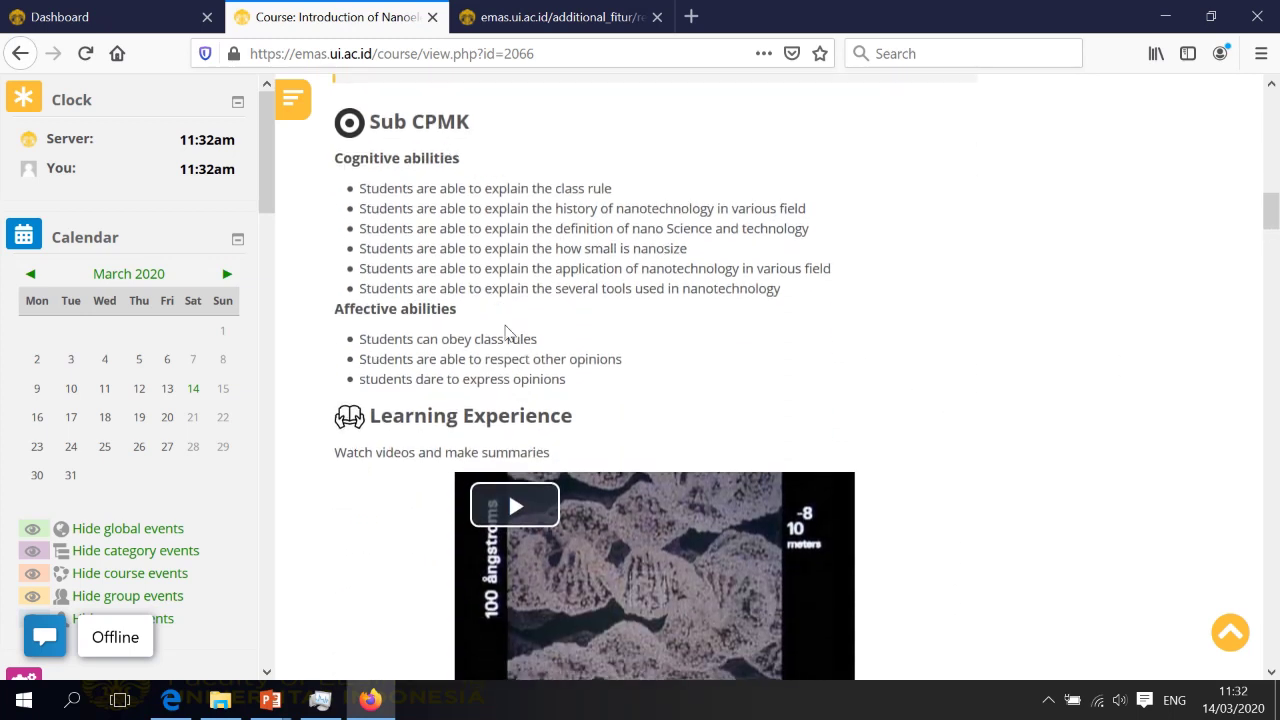
pyautogui.scroll(-8, 635, 425)
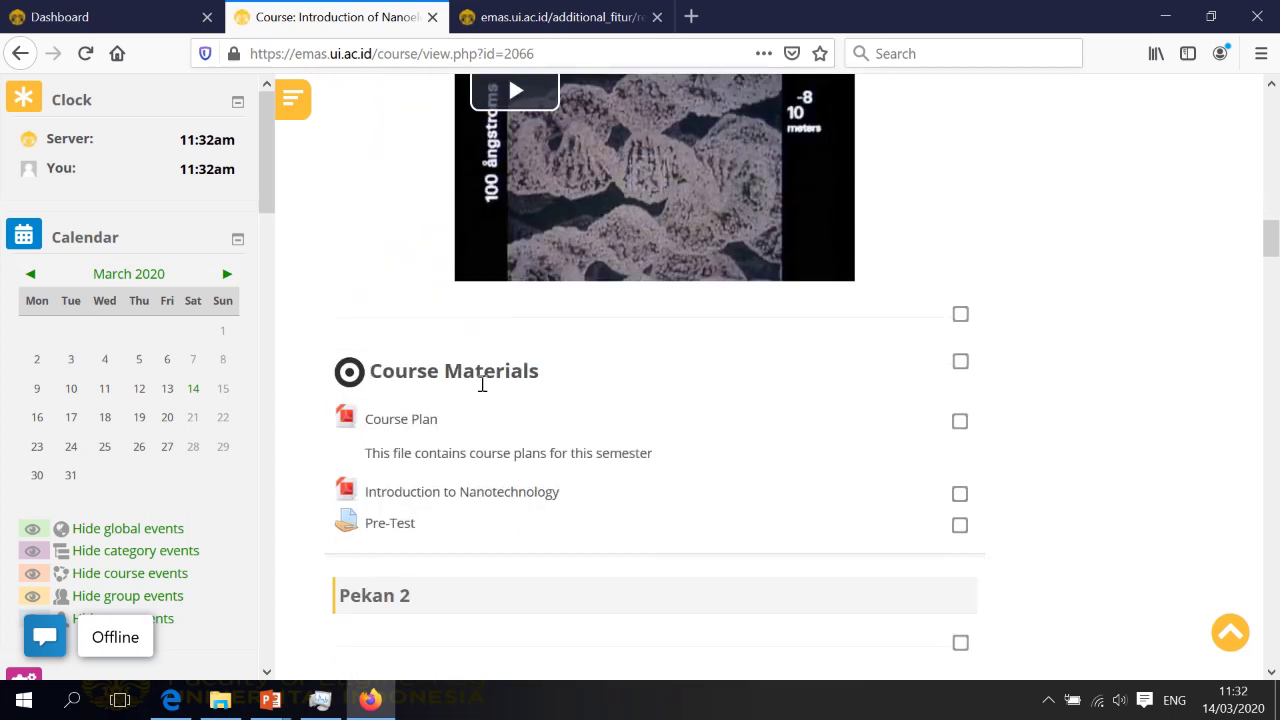
pyautogui.scroll(-2, 580, 397)
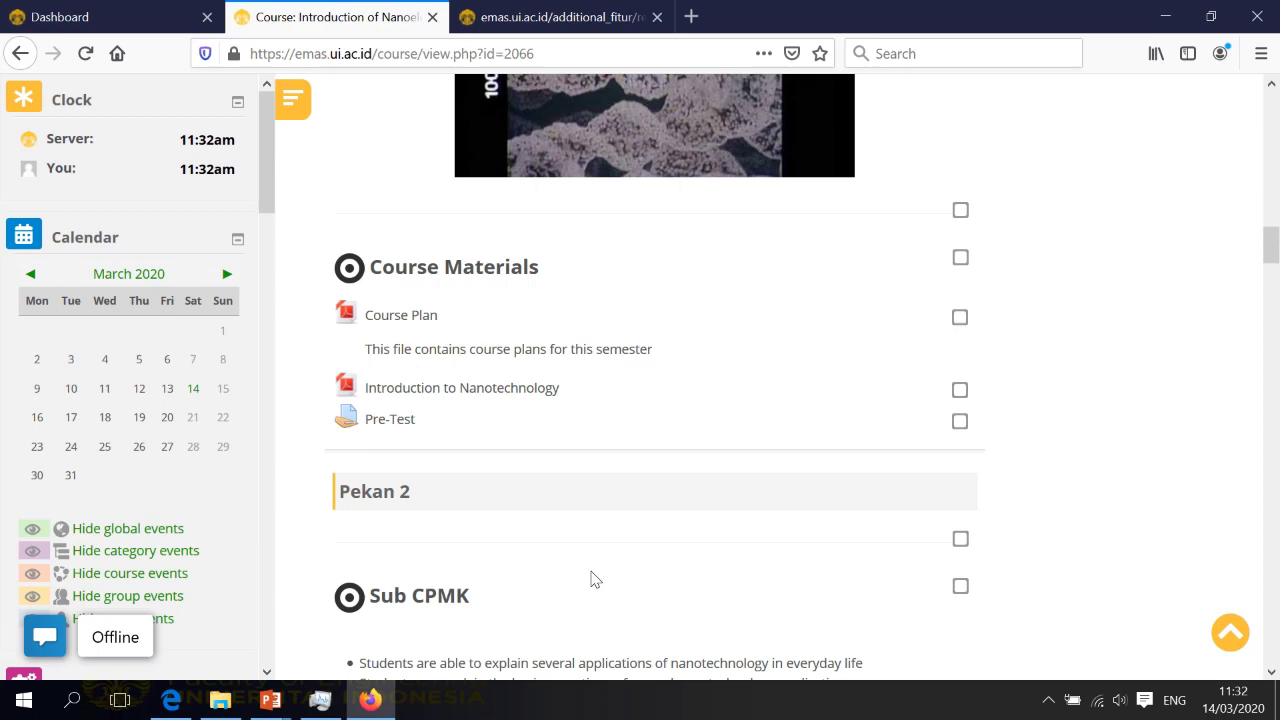
pyautogui.scroll(5, 591, 580)
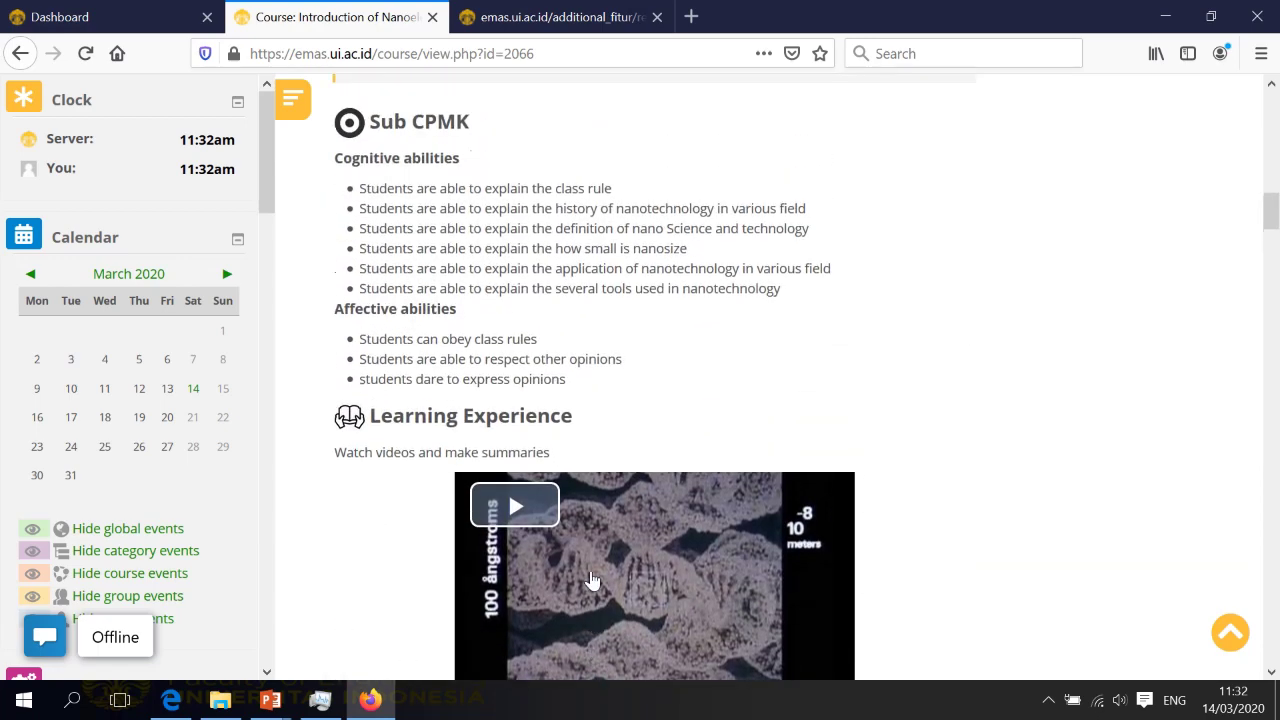
pyautogui.scroll(1, 591, 580)
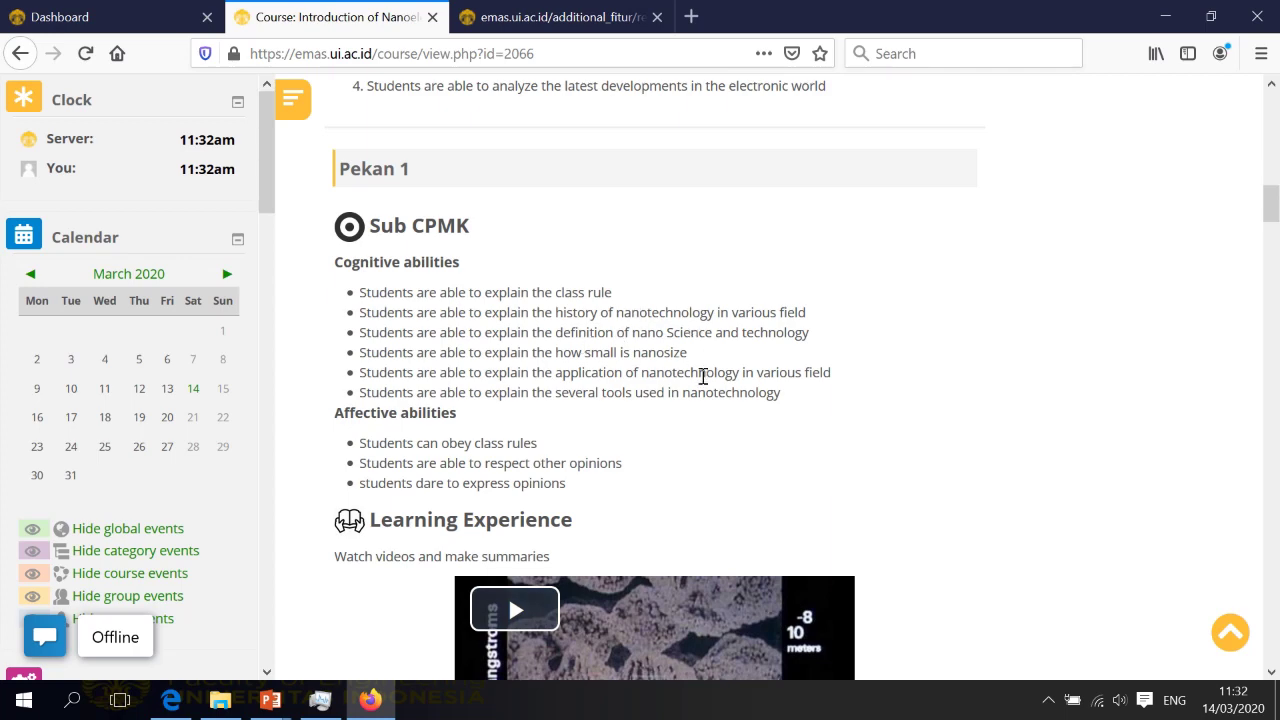
pyautogui.scroll(-3, 703, 376)
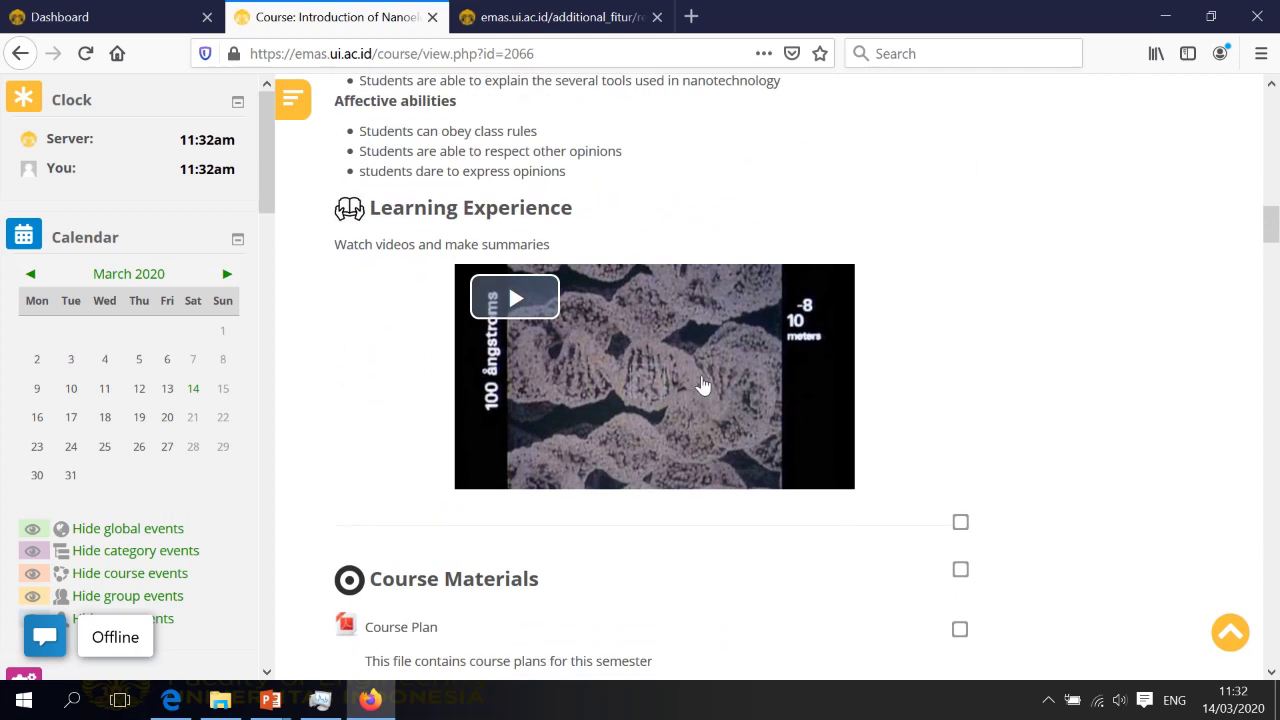
pyautogui.scroll(2, 703, 385)
pyautogui.scroll(1, 703, 380)
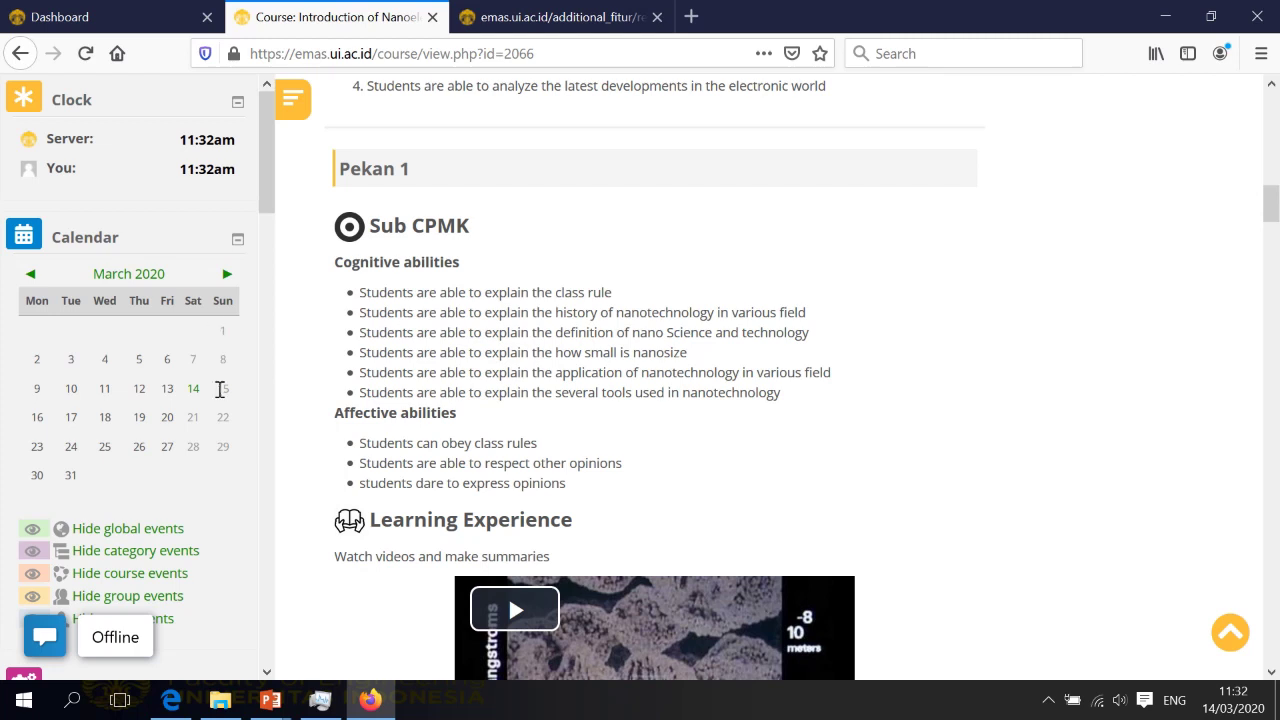
pyautogui.scroll(-3, 165, 480)
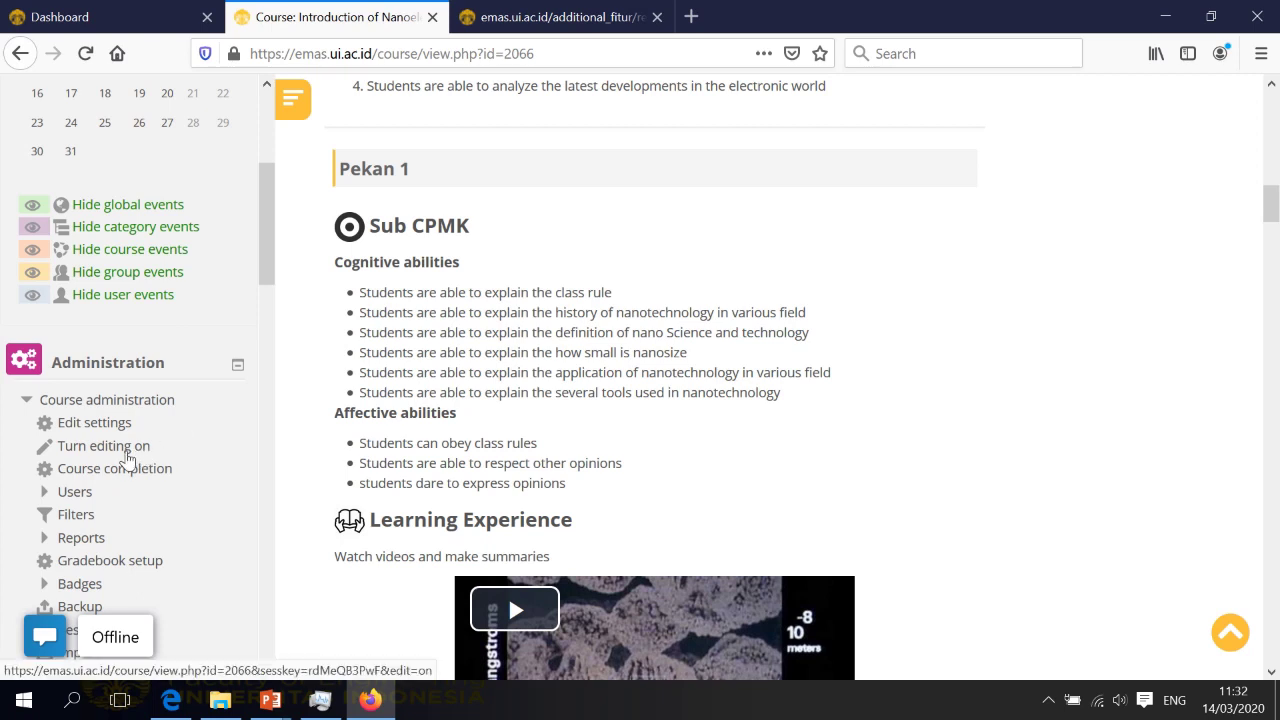
# Turn editing on and duplicate Pekan 1's Sub CPMK block
pyautogui.click(125, 452)
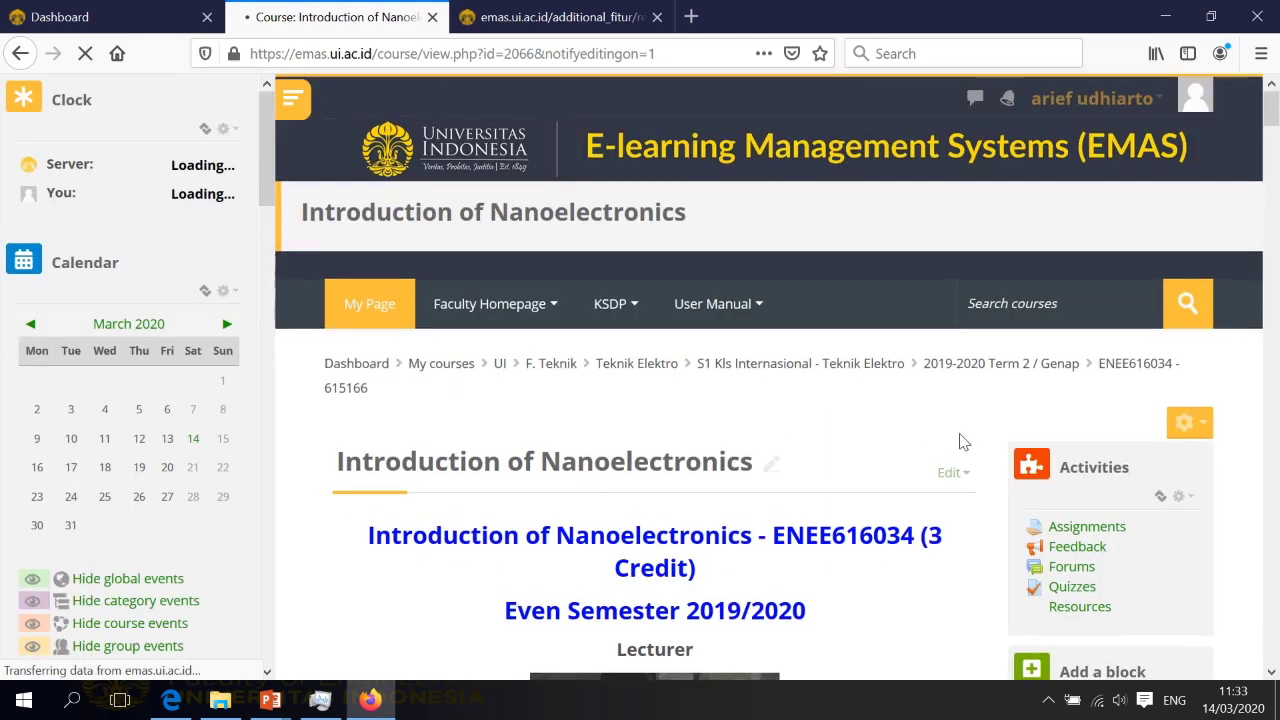
pyautogui.scroll(-3, 957, 444)
pyautogui.scroll(-10, 957, 444)
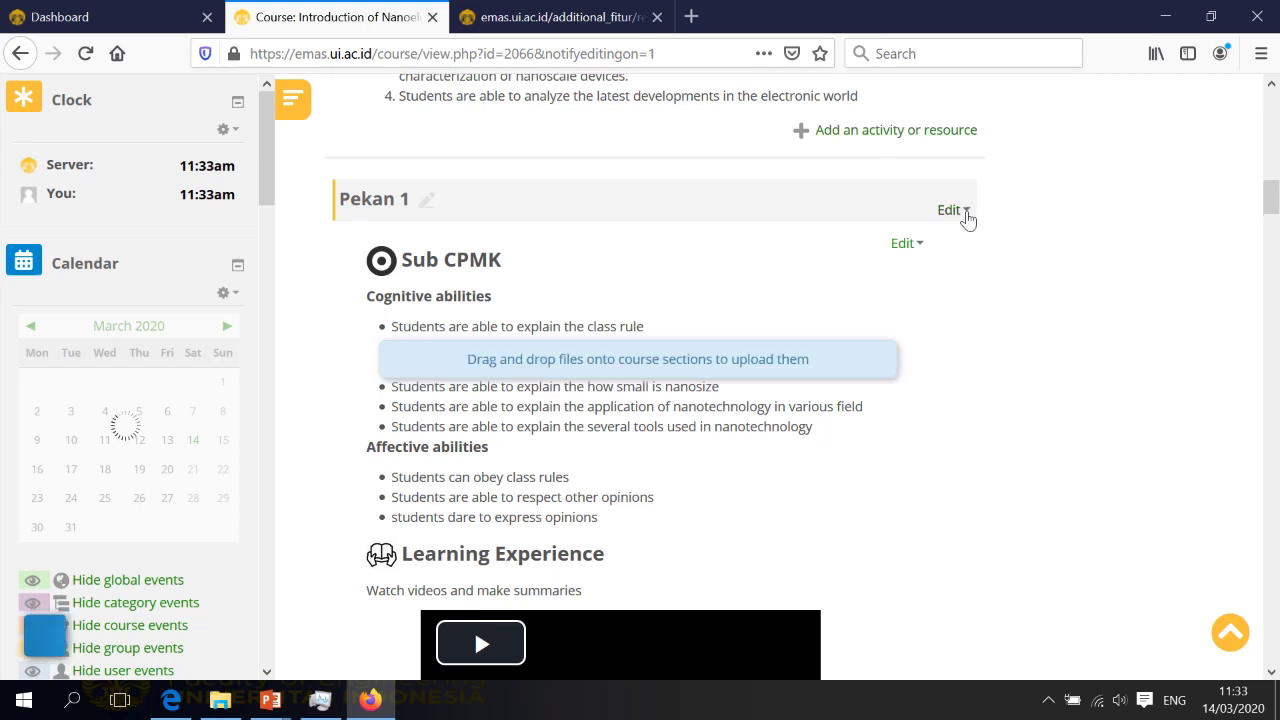
pyautogui.click(922, 248)
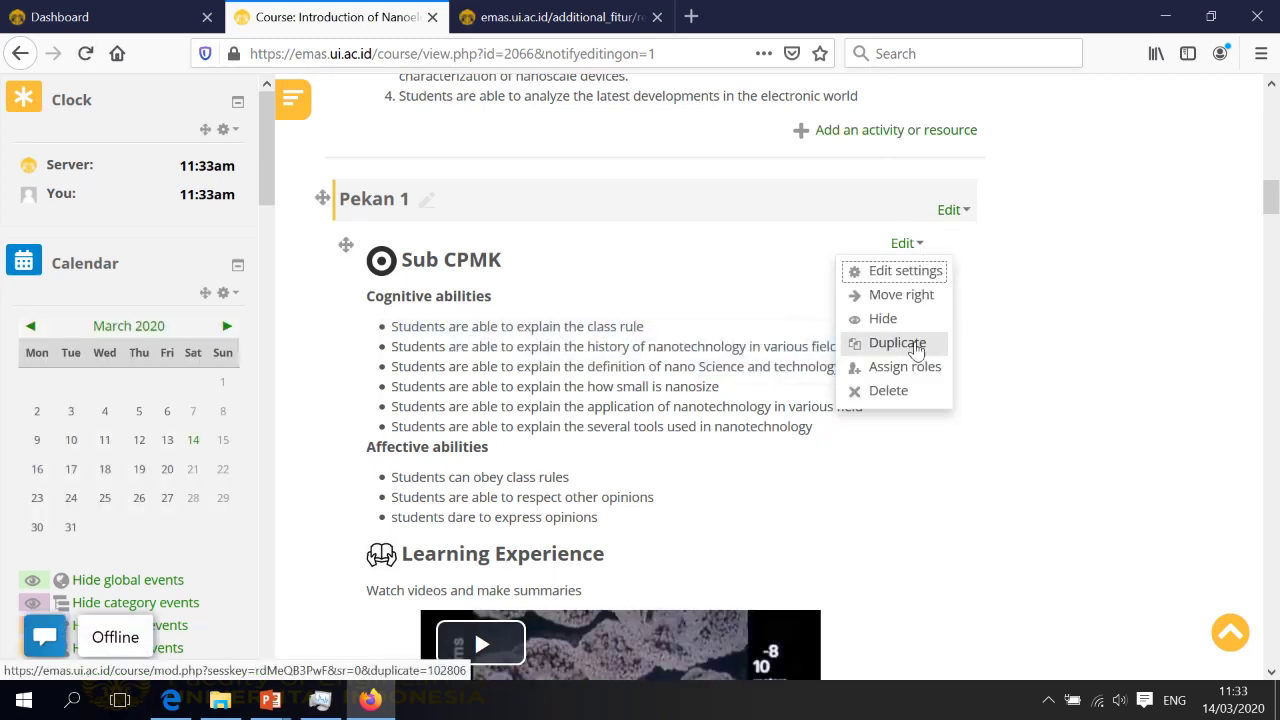
pyautogui.click(916, 345)
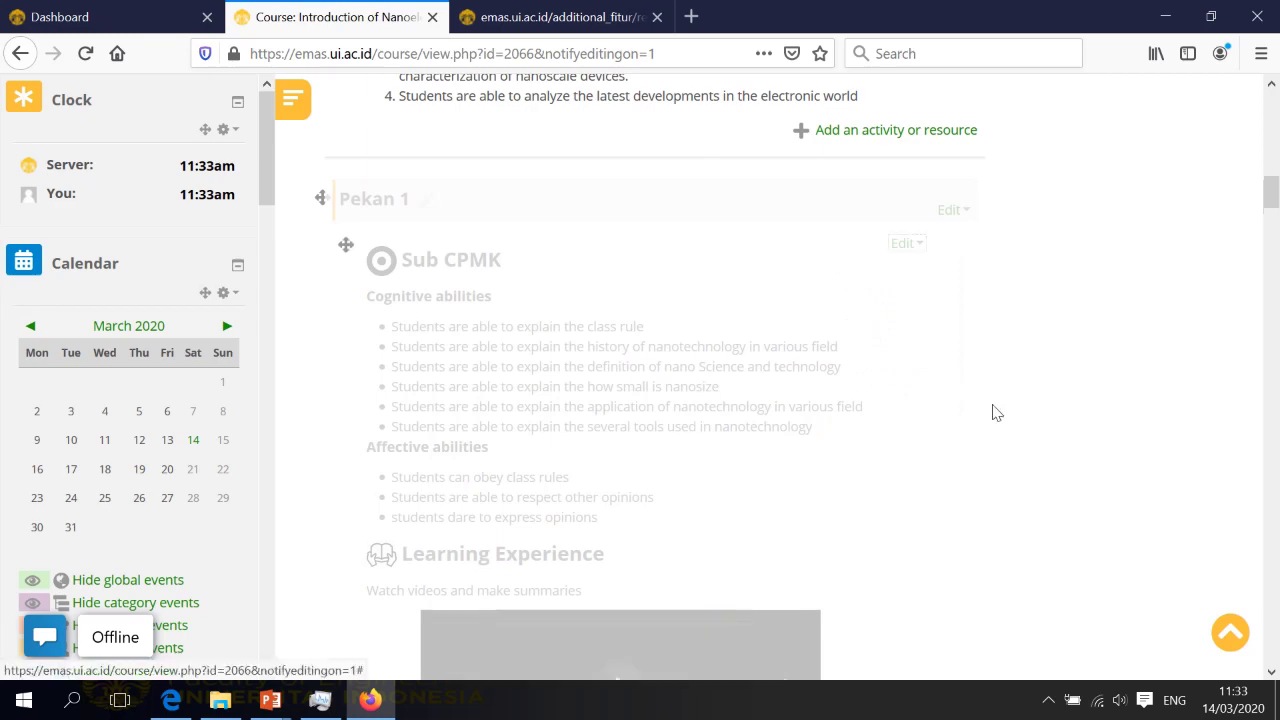
# Drag the duplicated Sub CPMK and Learning Experience block down into Pekan 2
pyautogui.scroll(-7, 994, 414)
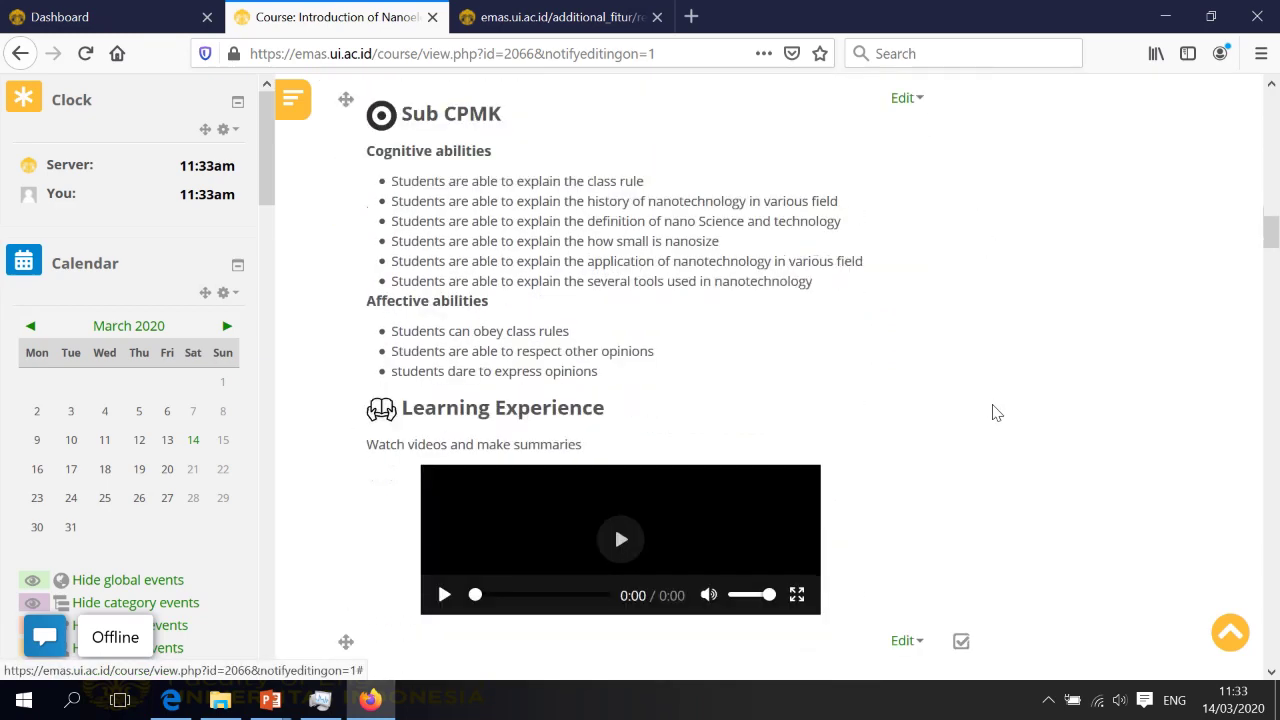
pyautogui.scroll(3, 800, 400)
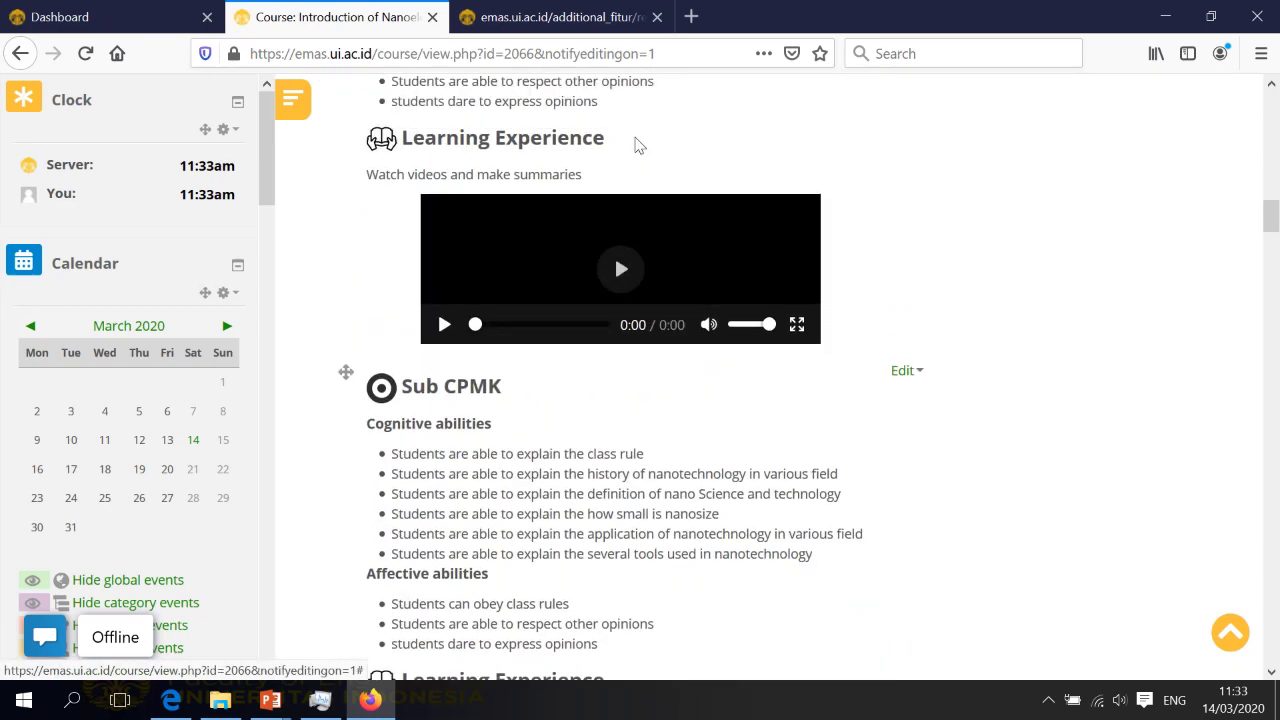
pyautogui.scroll(1, 671, 245)
pyautogui.scroll(3, 671, 245)
pyautogui.scroll(-5, 561, 372)
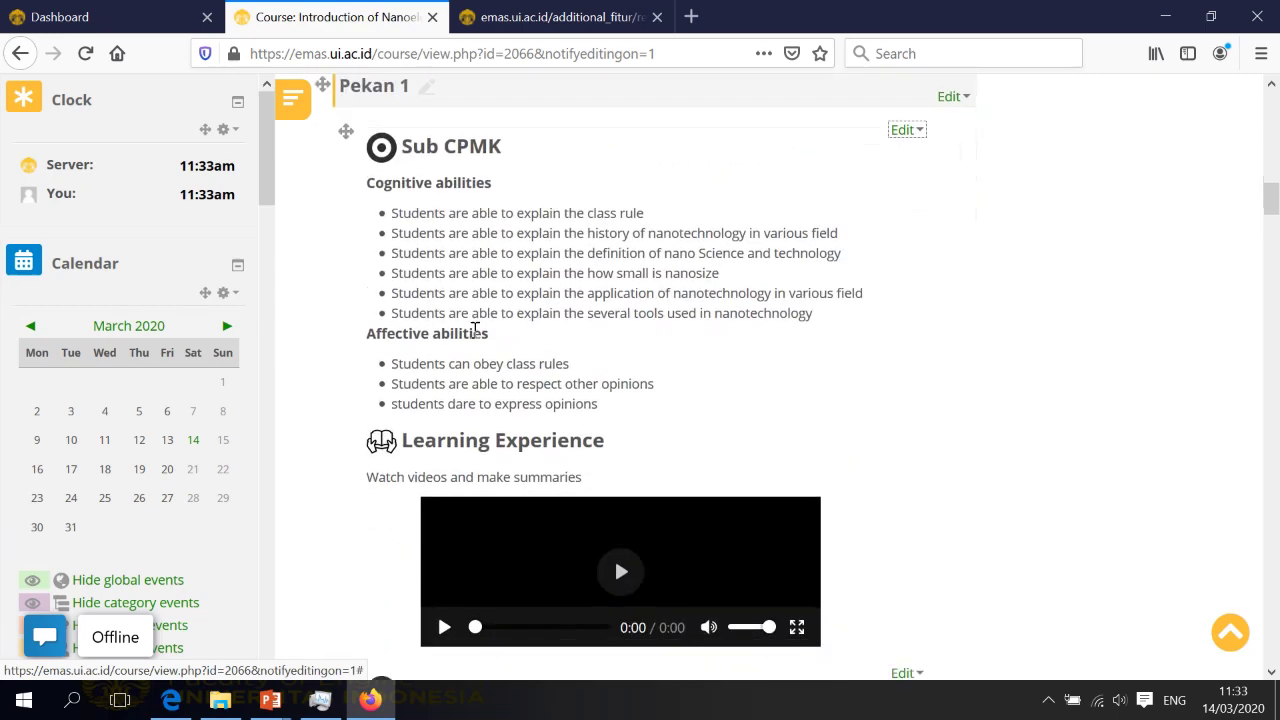
pyautogui.scroll(-5, 561, 372)
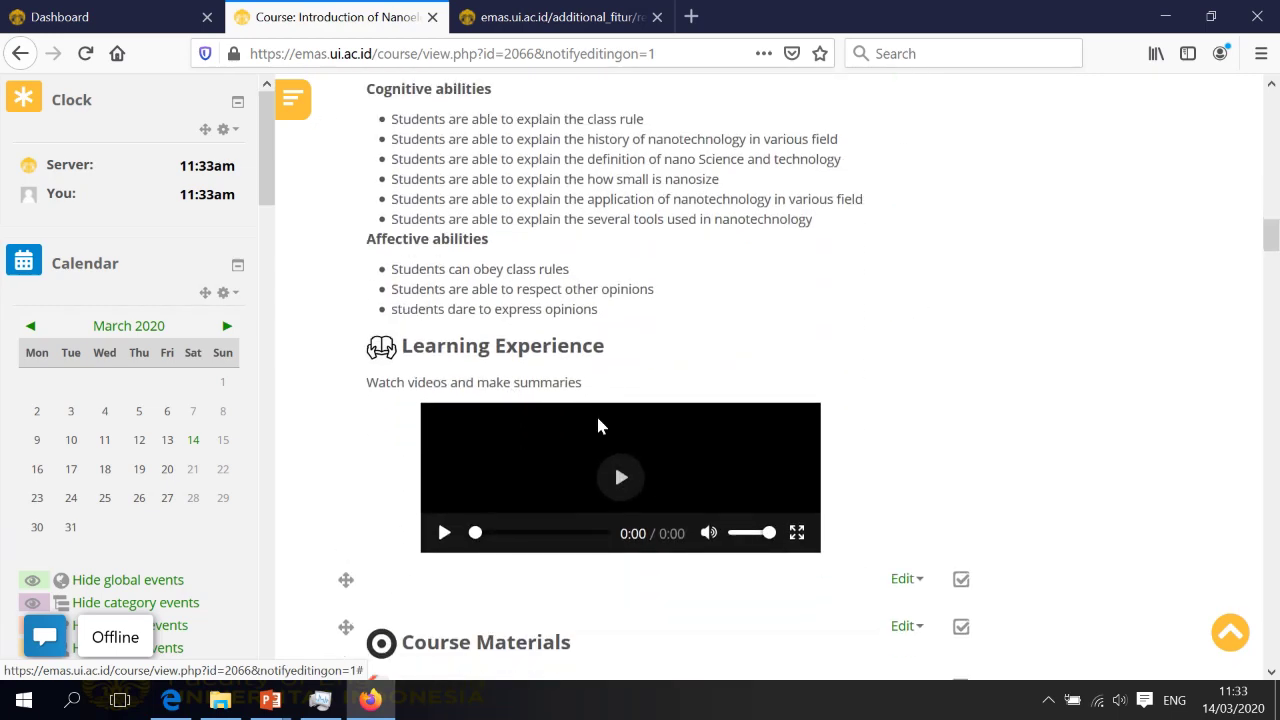
pyautogui.scroll(-3, 568, 455)
pyautogui.scroll(-15, 437, 498)
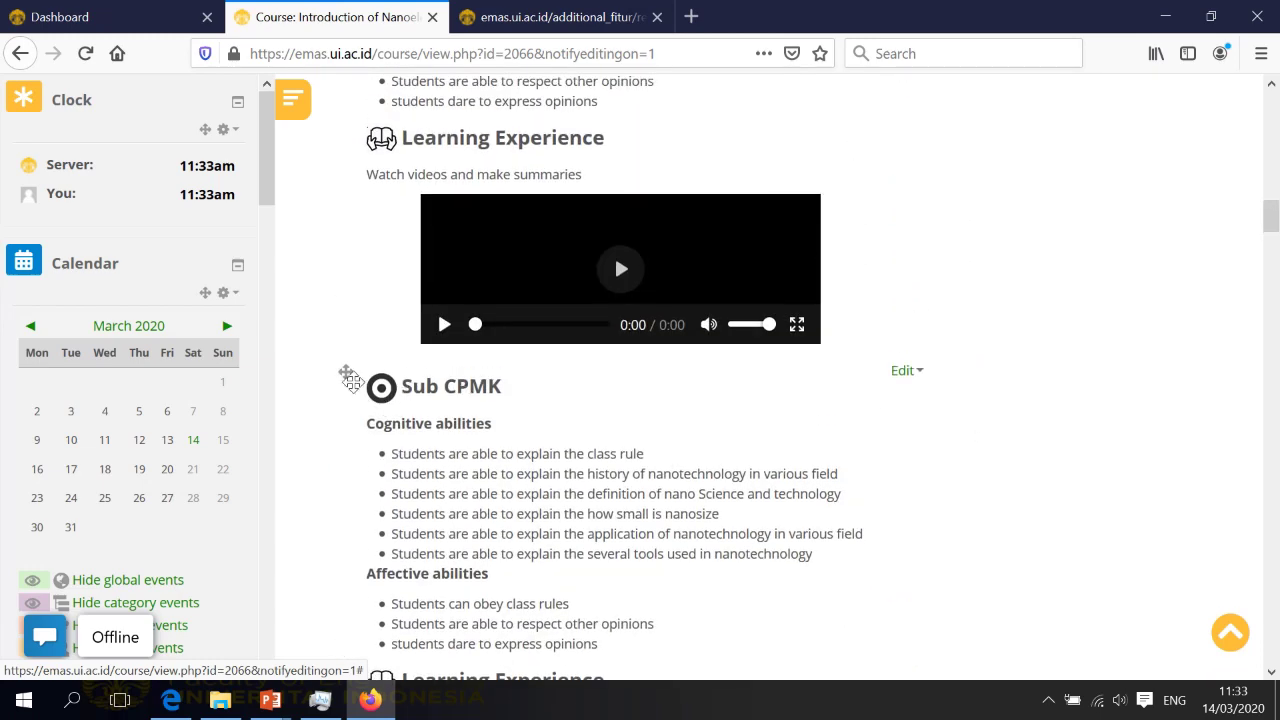
pyautogui.scroll(-2, 388, 312)
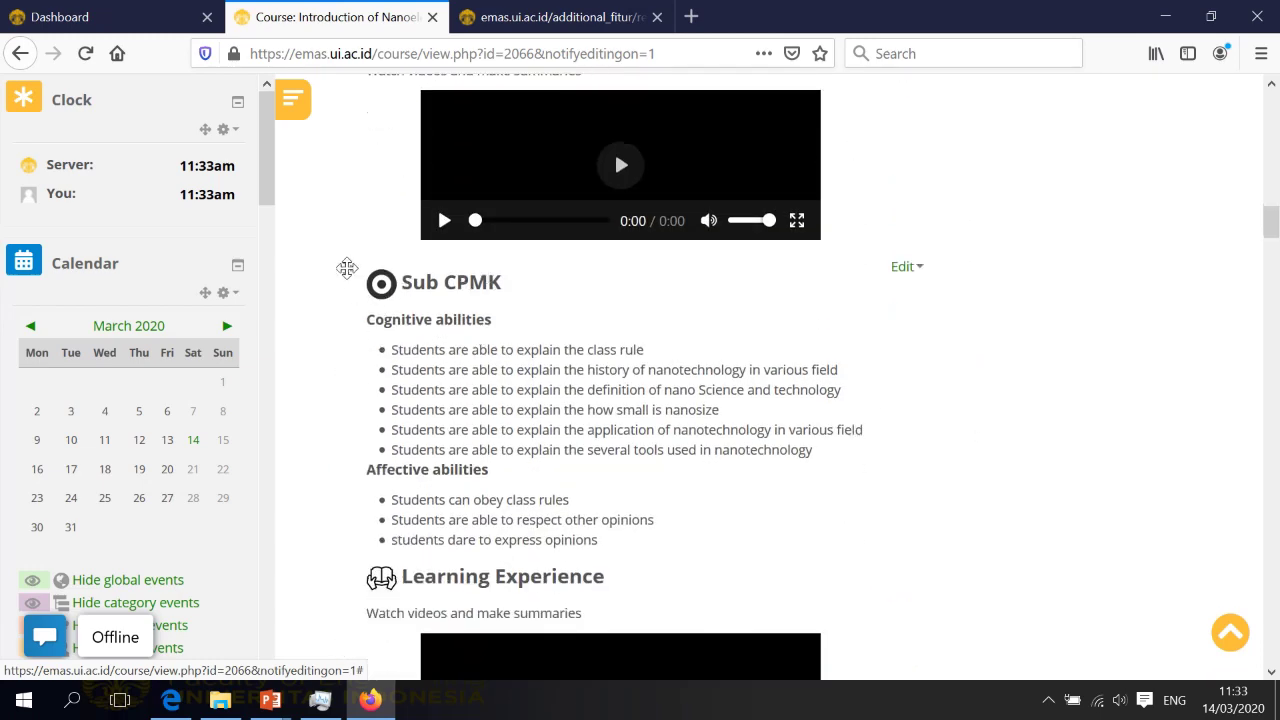
pyautogui.moveTo(346, 266); pyautogui.dragTo(392, 456)
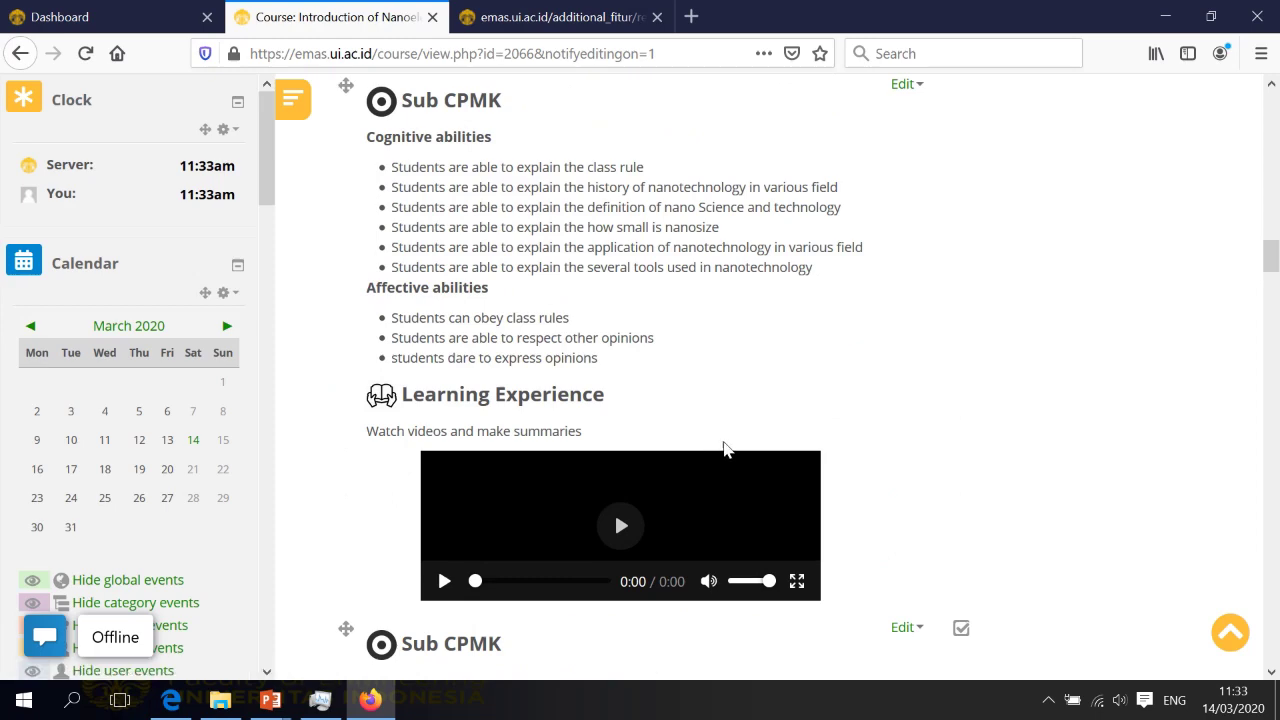
# Show the Edit menu for the Sub CPMK block now in Pekan 2
pyautogui.scroll(4, 725, 449)
pyautogui.scroll(-2, 543, 433)
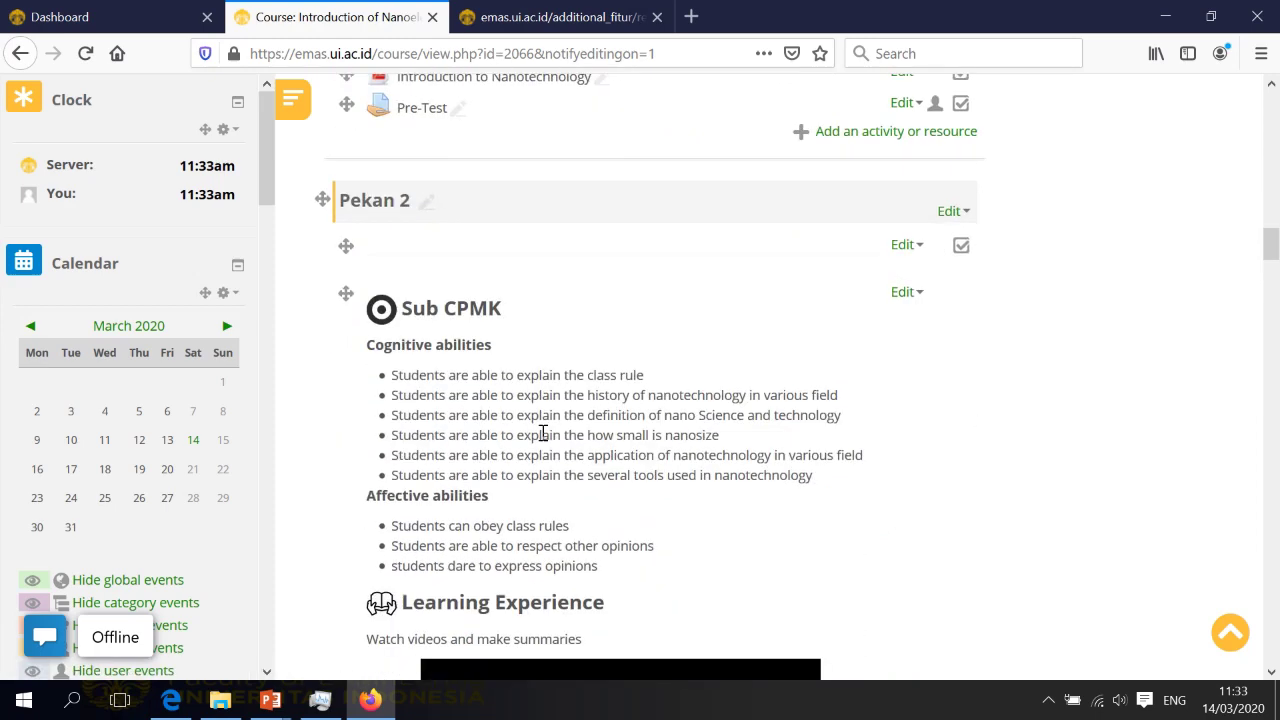
pyautogui.scroll(6, 550, 290)
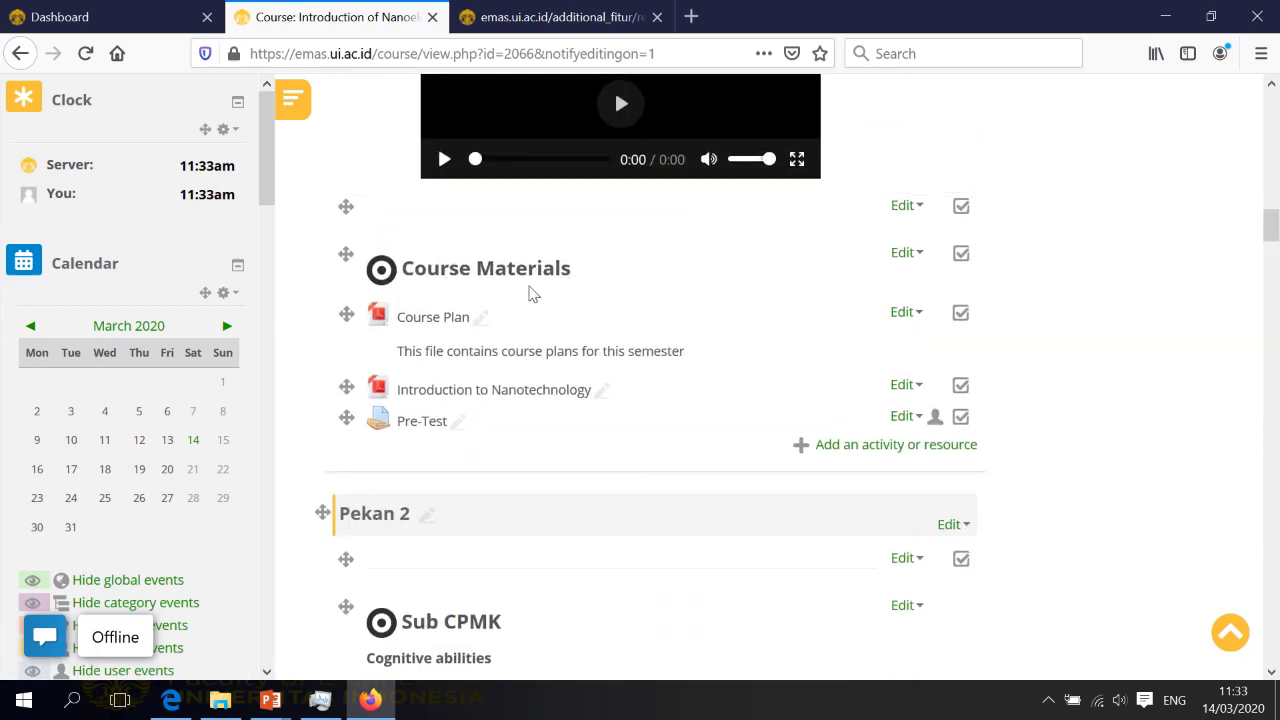
pyautogui.scroll(3, 535, 308)
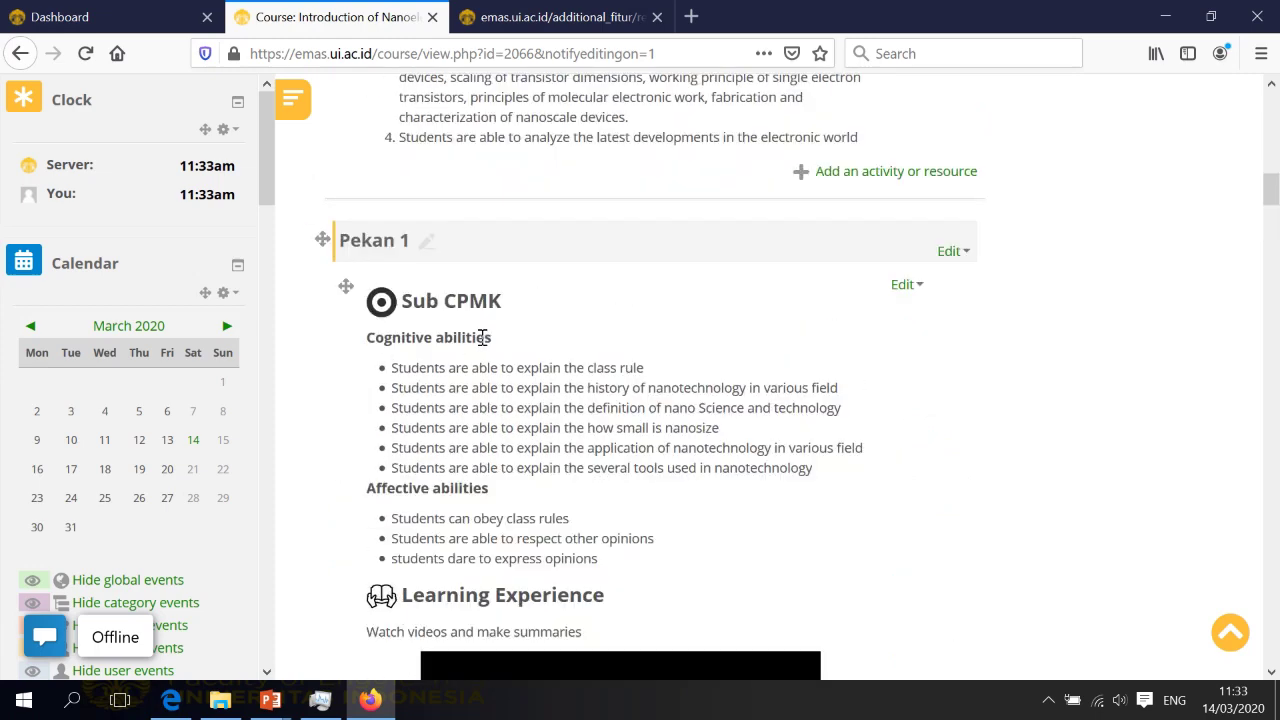
pyautogui.scroll(-1, 484, 320)
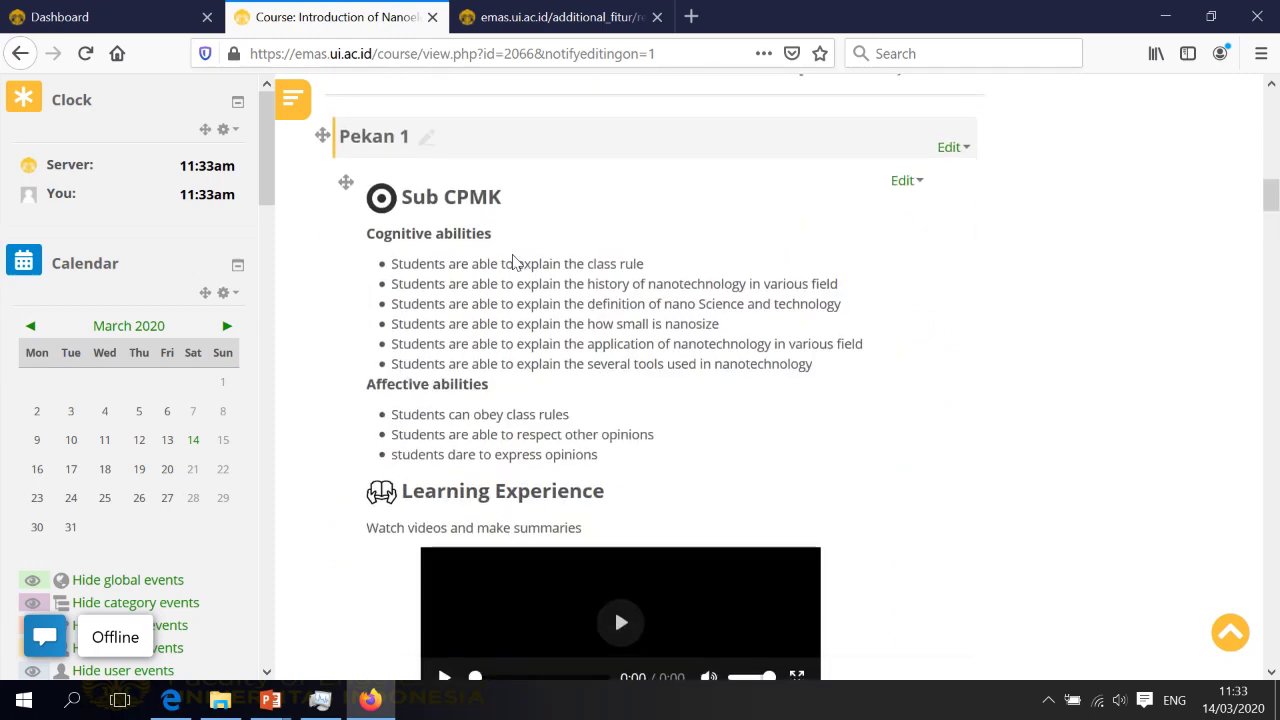
pyautogui.scroll(-9, 489, 371)
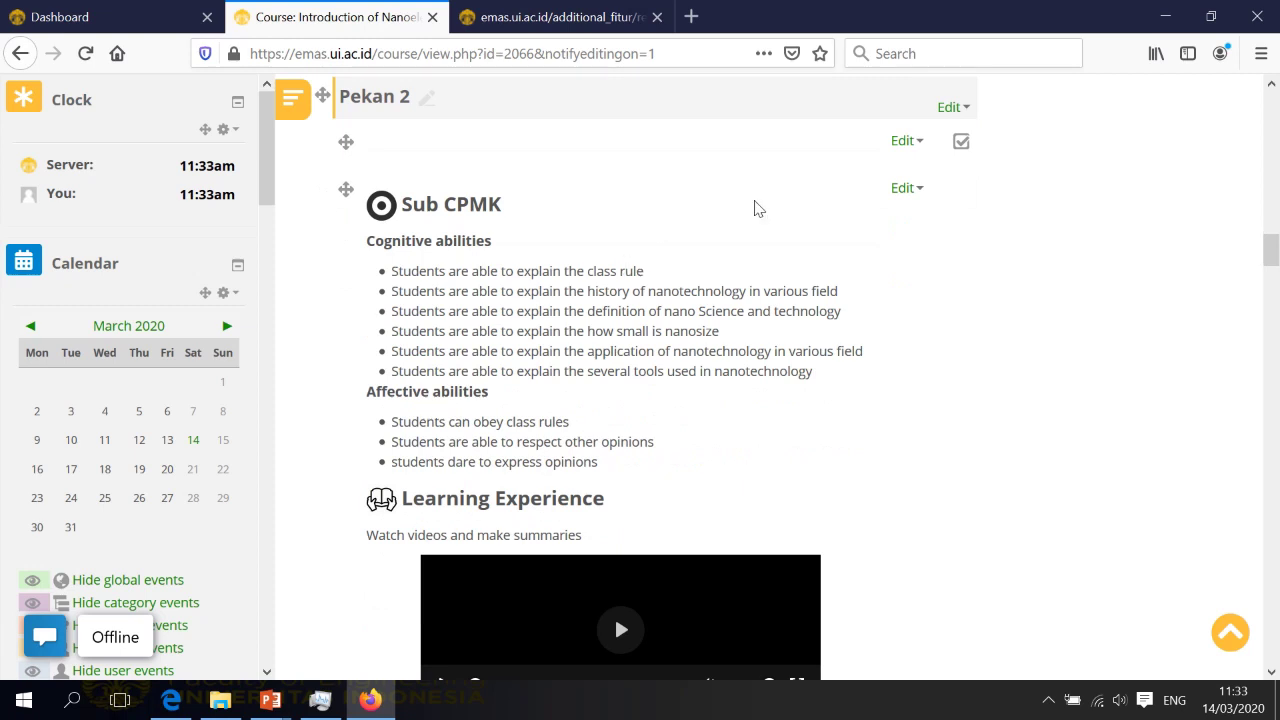
pyautogui.click(903, 188)
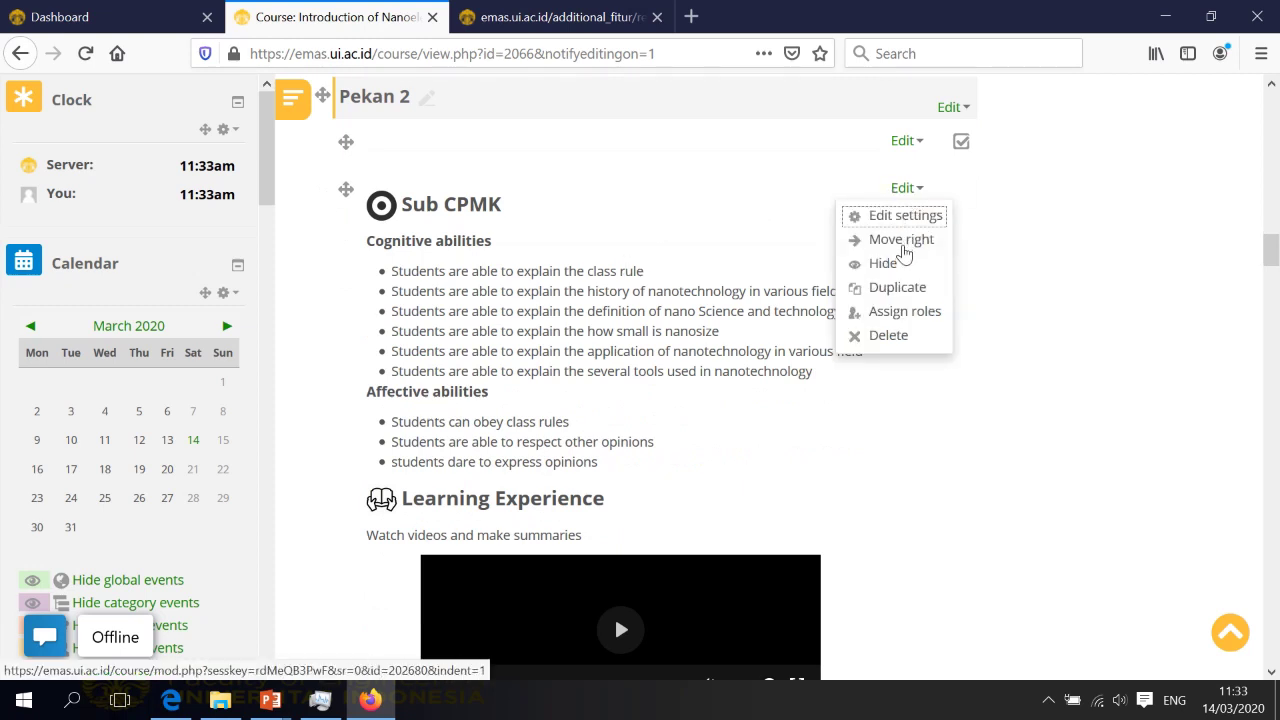
# In the Pekan 2 Sub CPMK label's settings, delete its last three cognitive-ability bullets
pyautogui.click(916, 218)
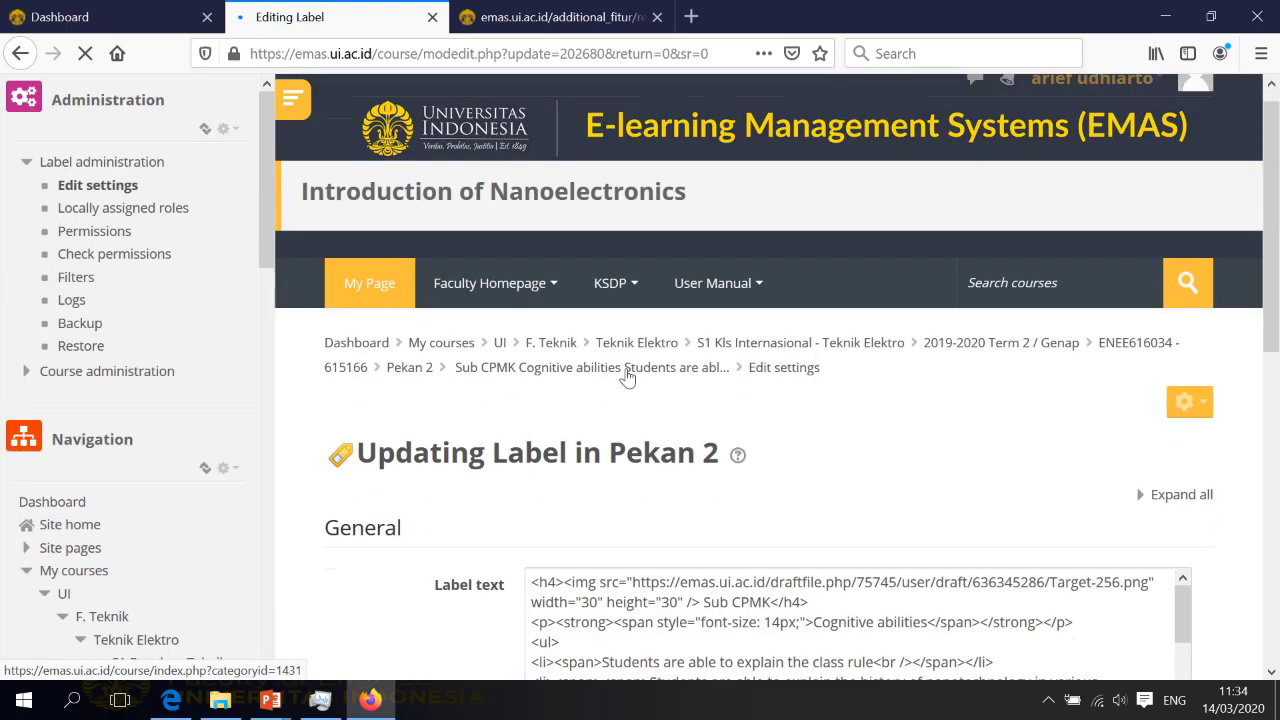
pyautogui.scroll(-3, 718, 389)
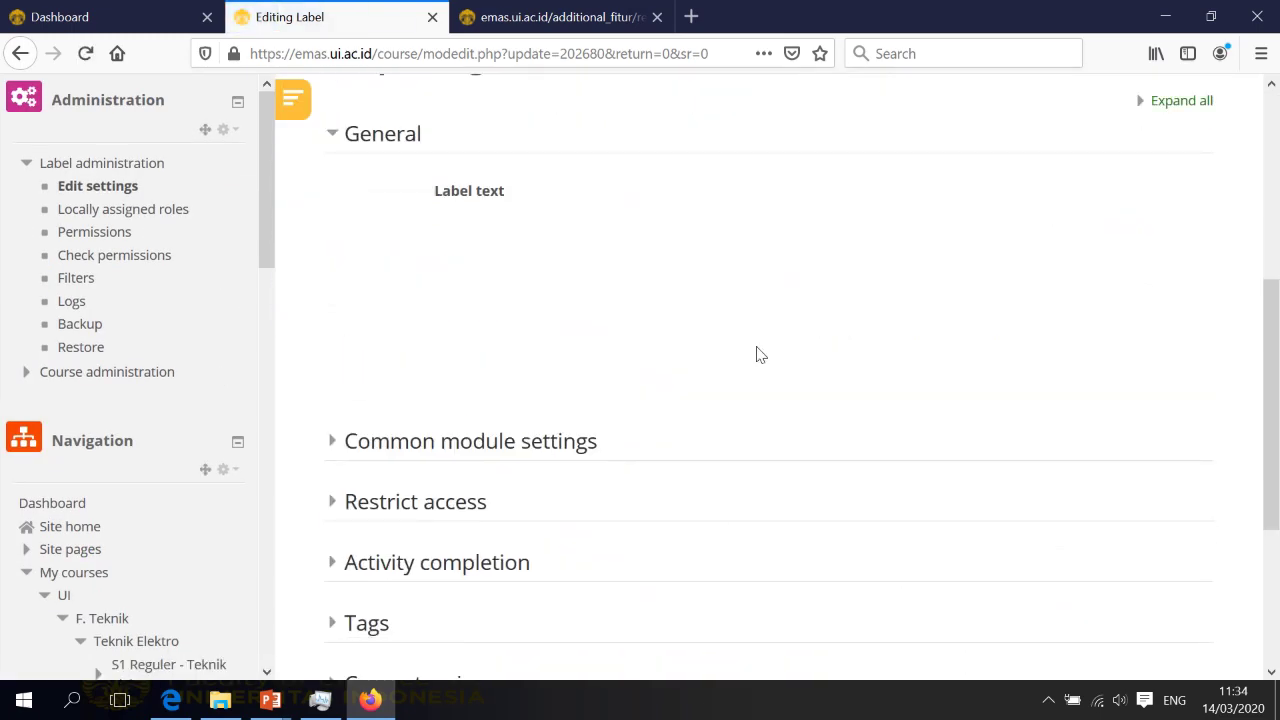
pyautogui.scroll(-2, 877, 369)
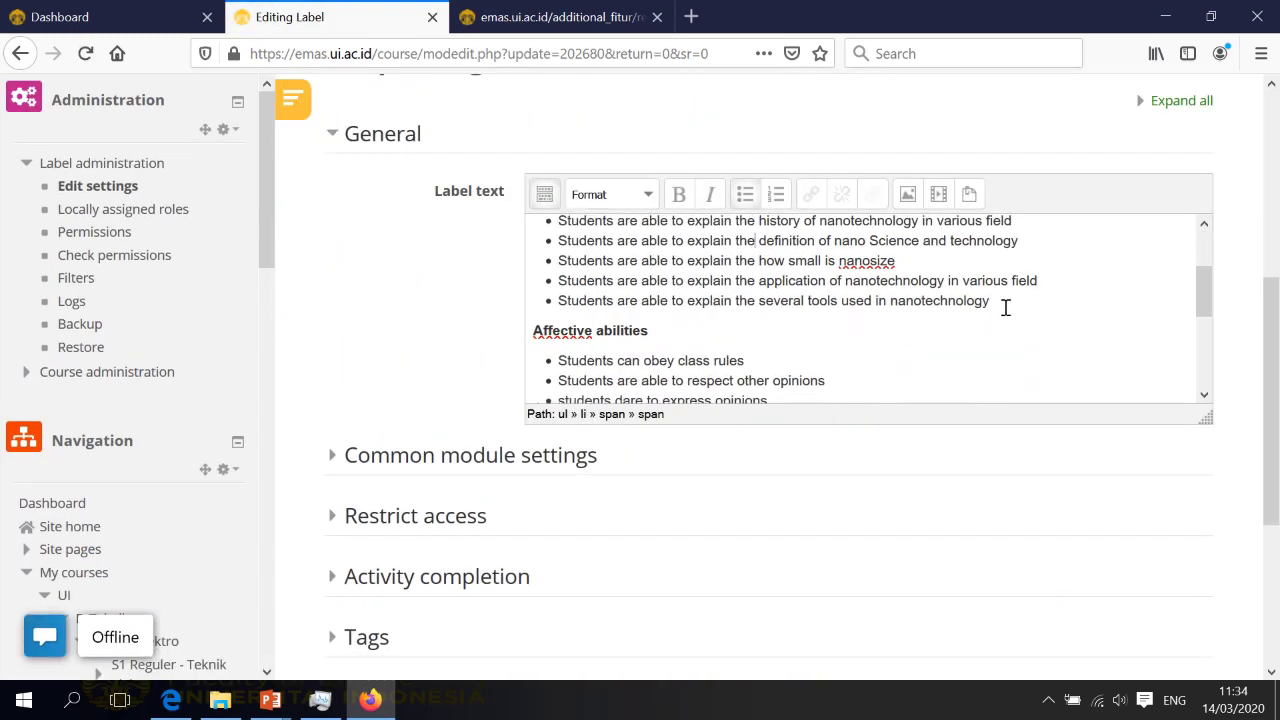
pyautogui.moveTo(990, 301); pyautogui.dragTo(561, 268)
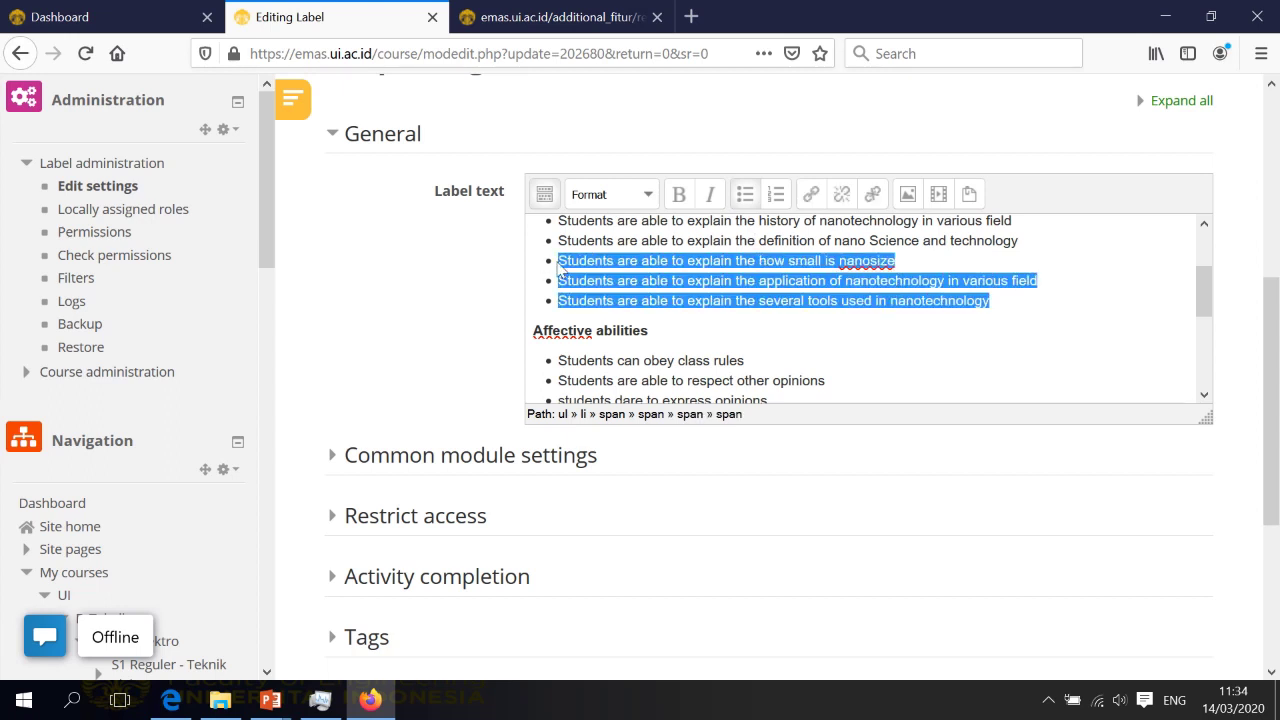
pyautogui.press('BackSpace')
pyautogui.scroll(2, 706, 271)
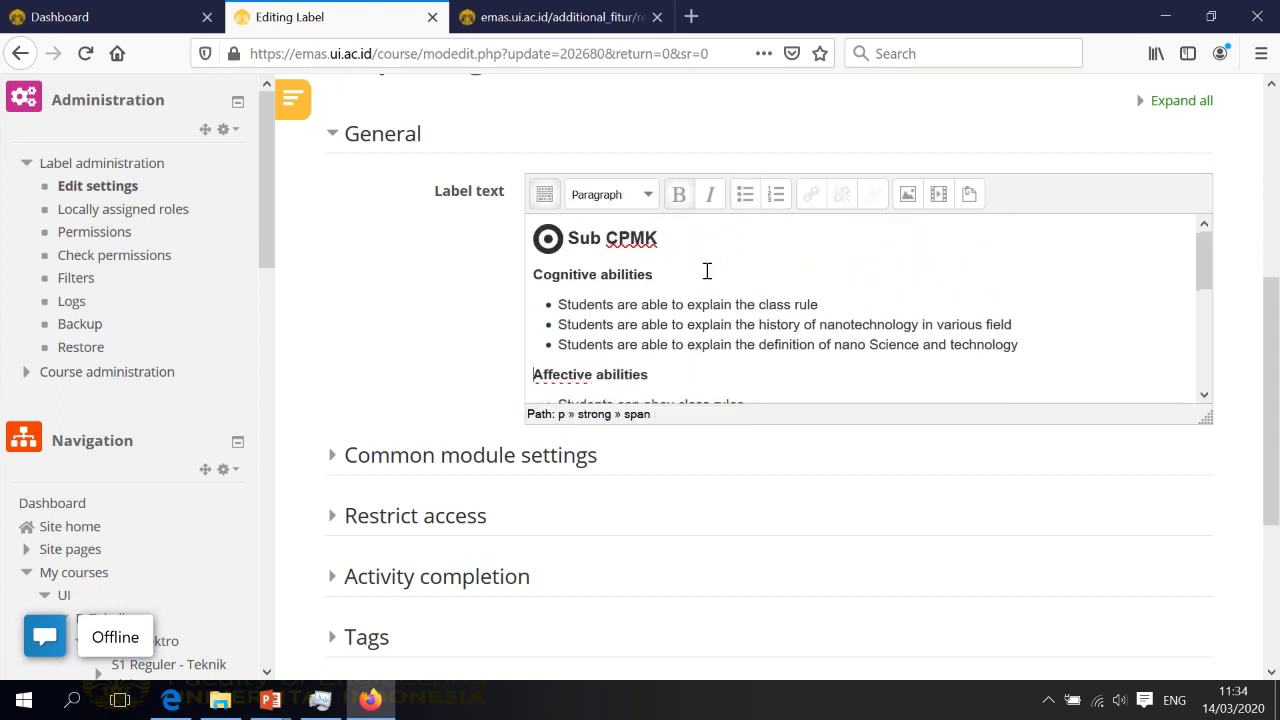
pyautogui.scroll(-4, 713, 295)
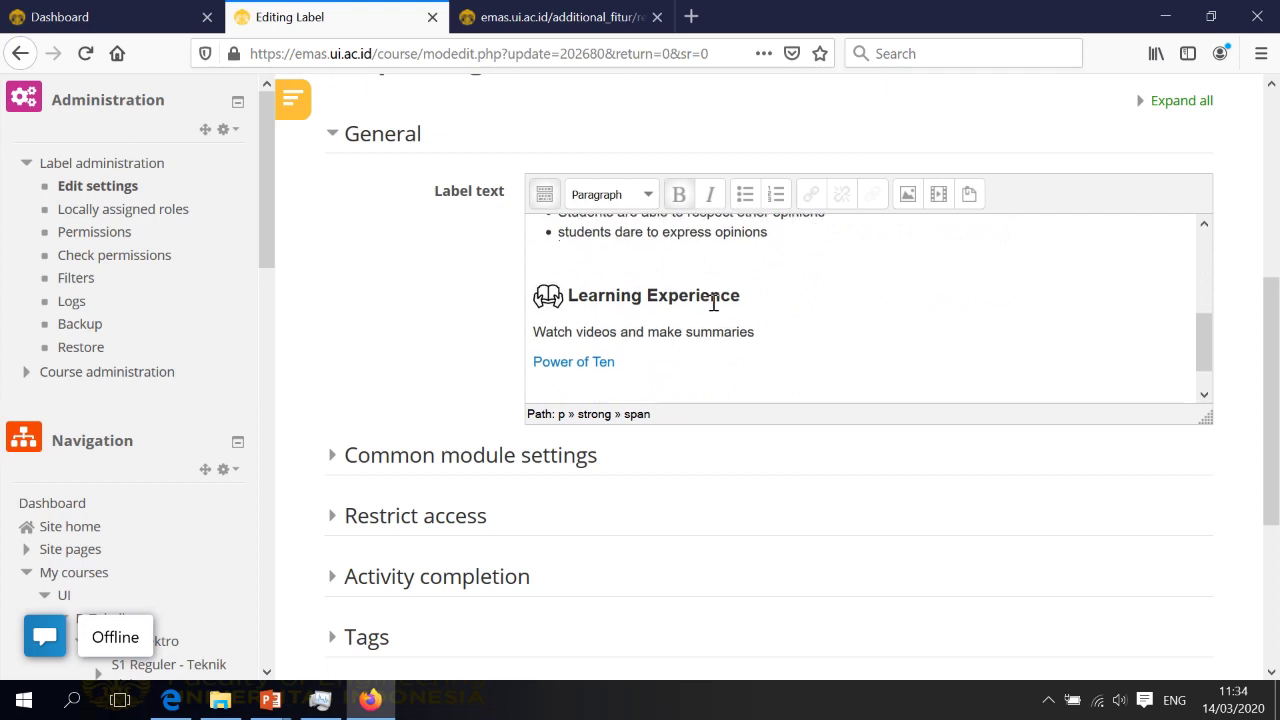
pyautogui.scroll(-2, 712, 300)
pyautogui.scroll(-2, 711, 317)
pyautogui.scroll(3, 642, 178)
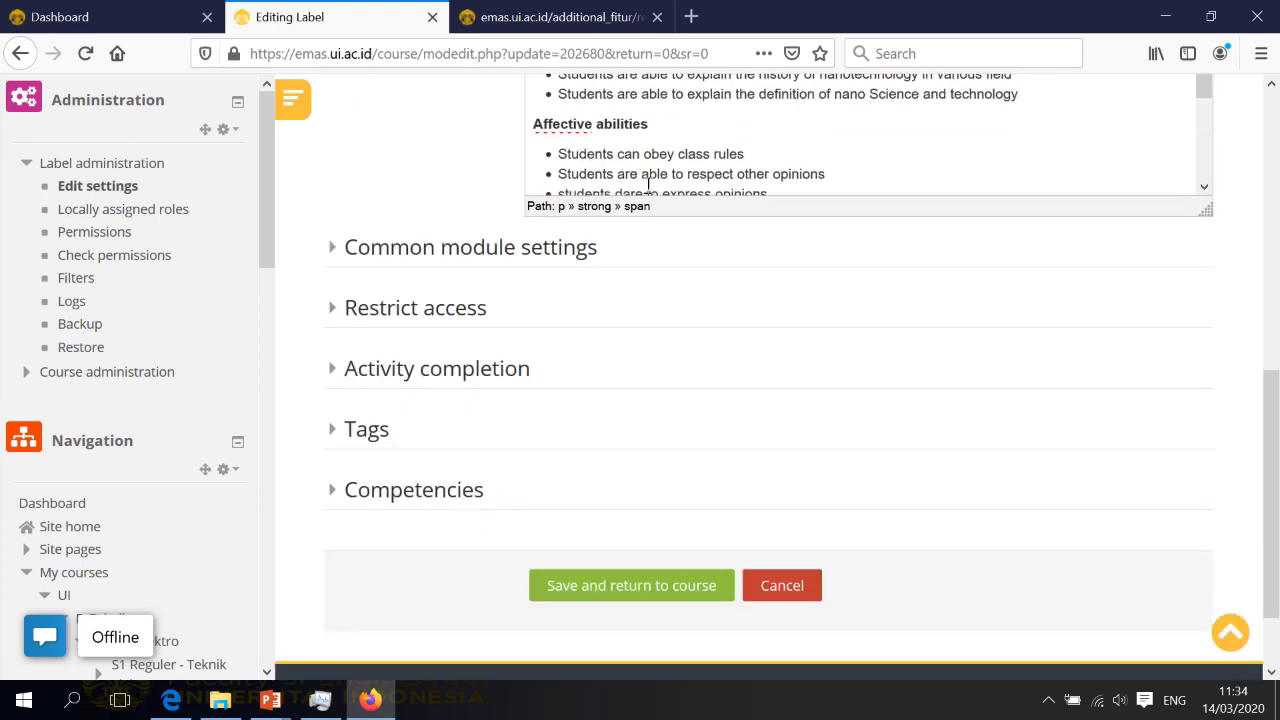
pyautogui.scroll(-2, 673, 173)
pyautogui.scroll(3, 674, 173)
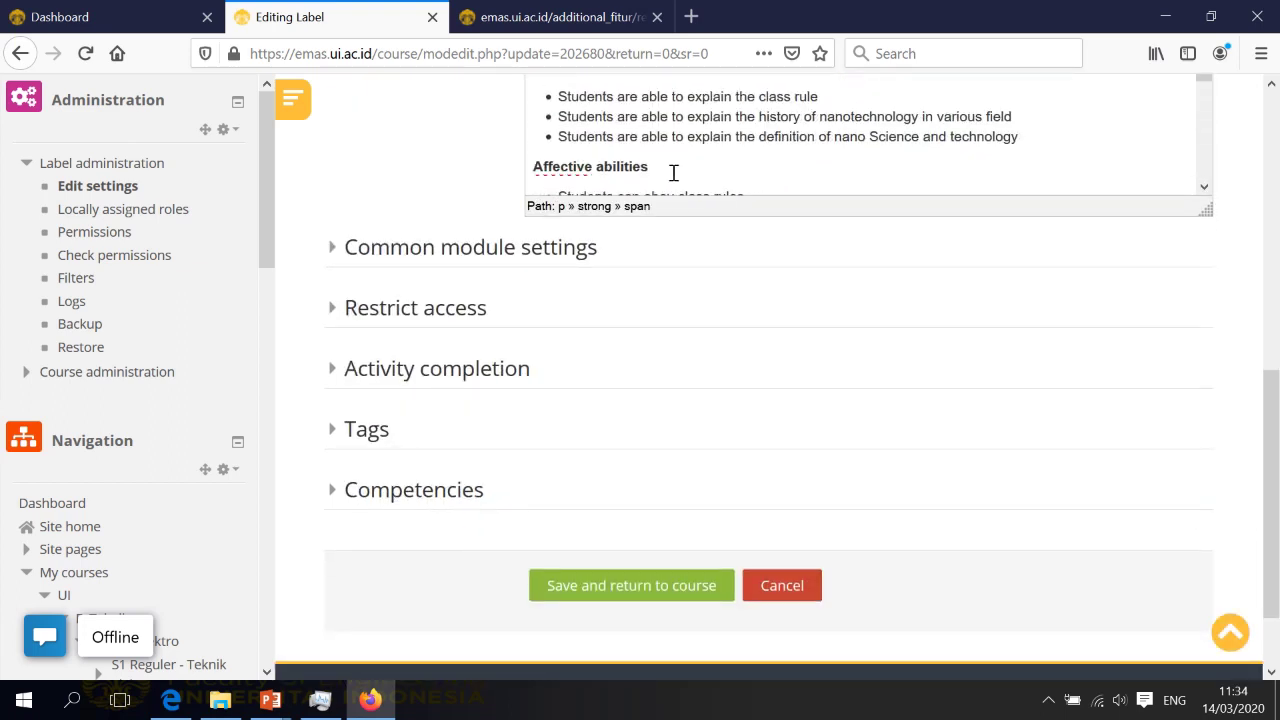
pyautogui.scroll(5, 820, 206)
pyautogui.scroll(-4, 811, 249)
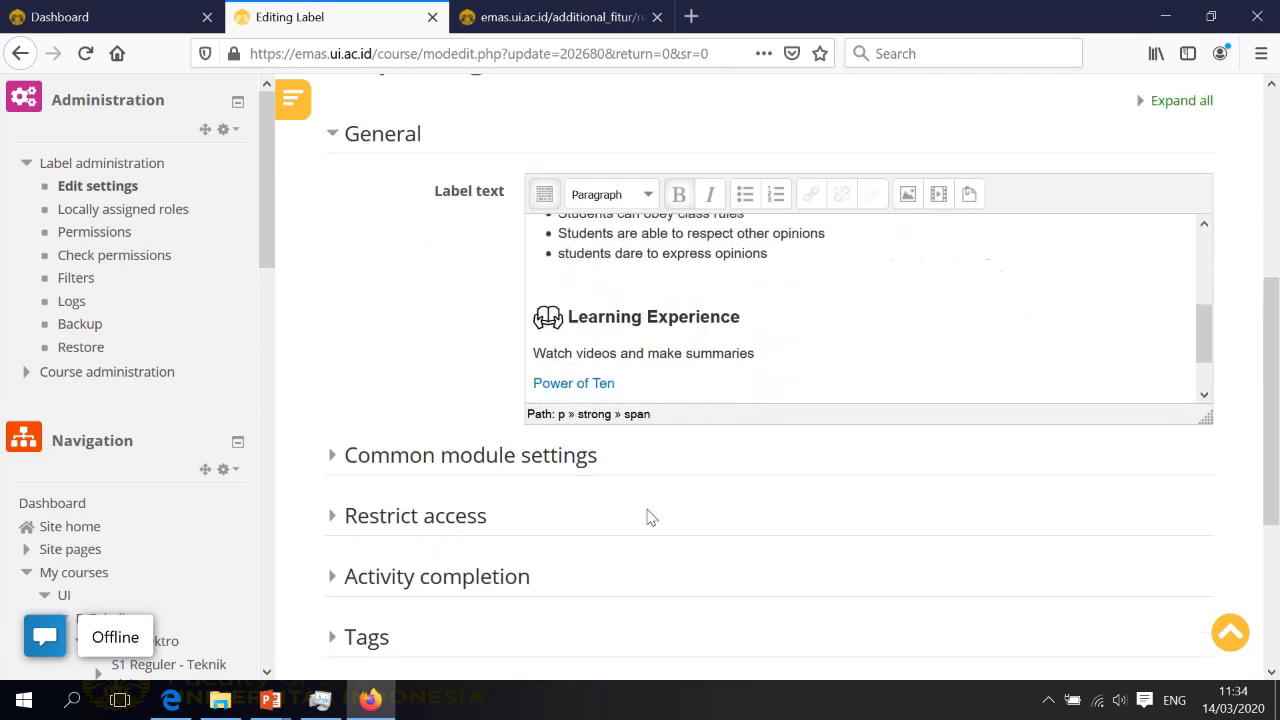
pyautogui.scroll(-3, 646, 517)
pyautogui.scroll(-1, 633, 557)
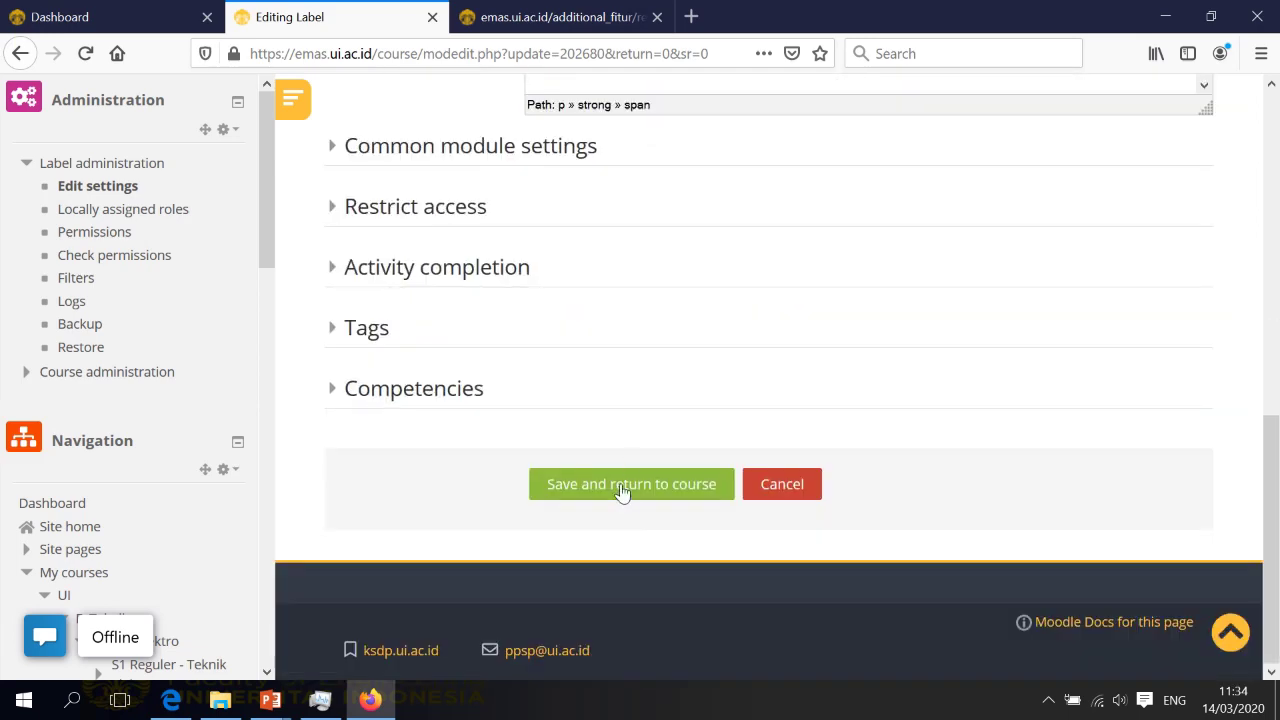
# Leave the label form unsaved and present the 'Mengunggah materi kuliah dalam bentuk file' slide
pyautogui.click(790, 490)
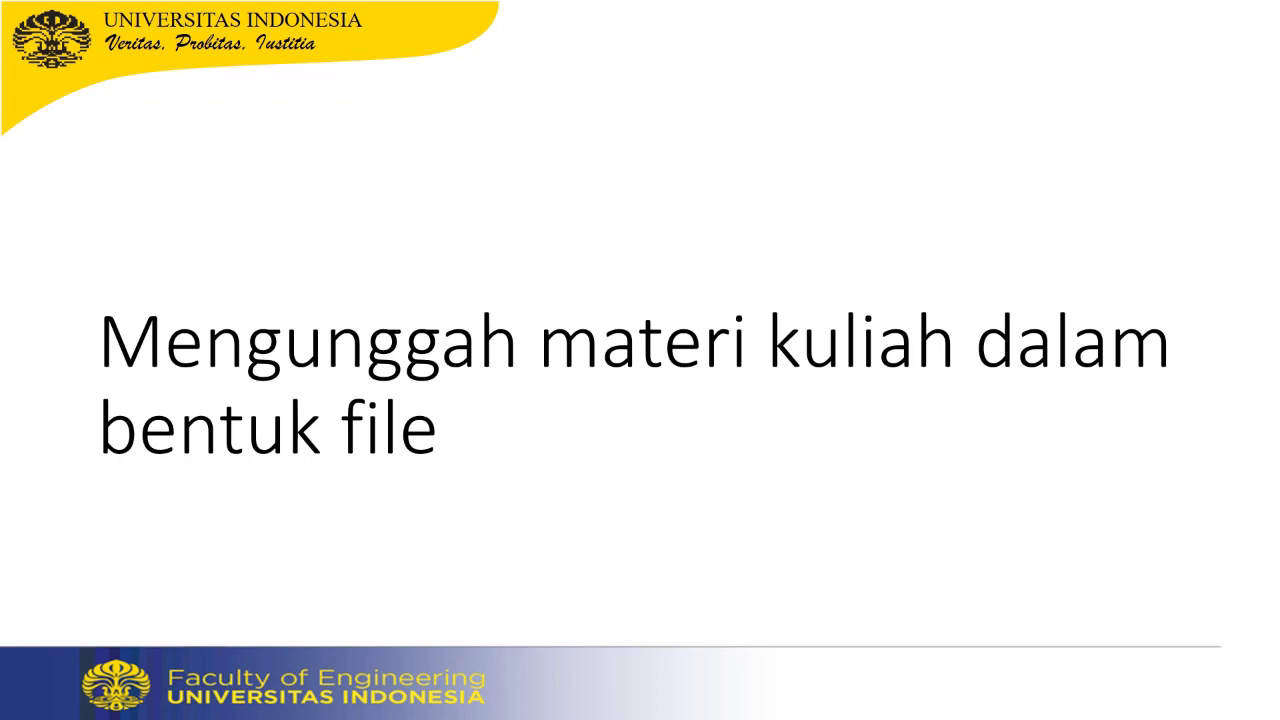
pyautogui.press('super')
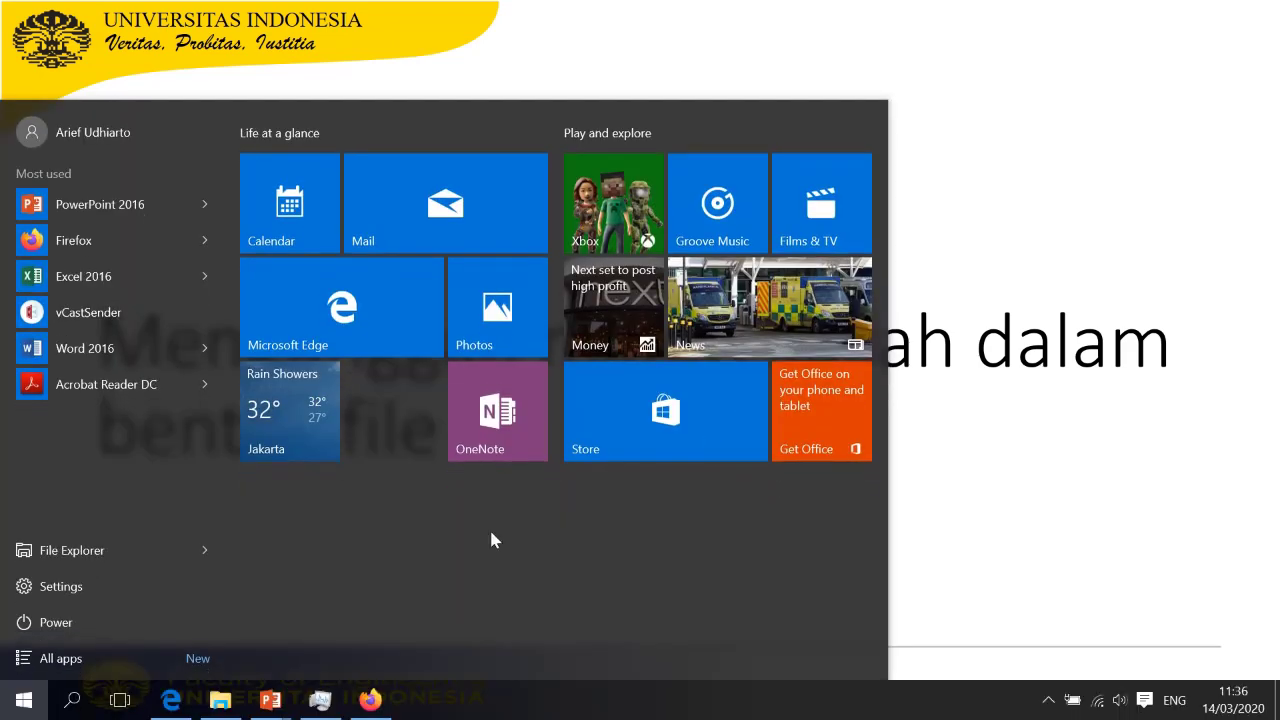
# Back on the course page, pick File from Pekan 1's activity or resource chooser
pyautogui.click(385, 697)
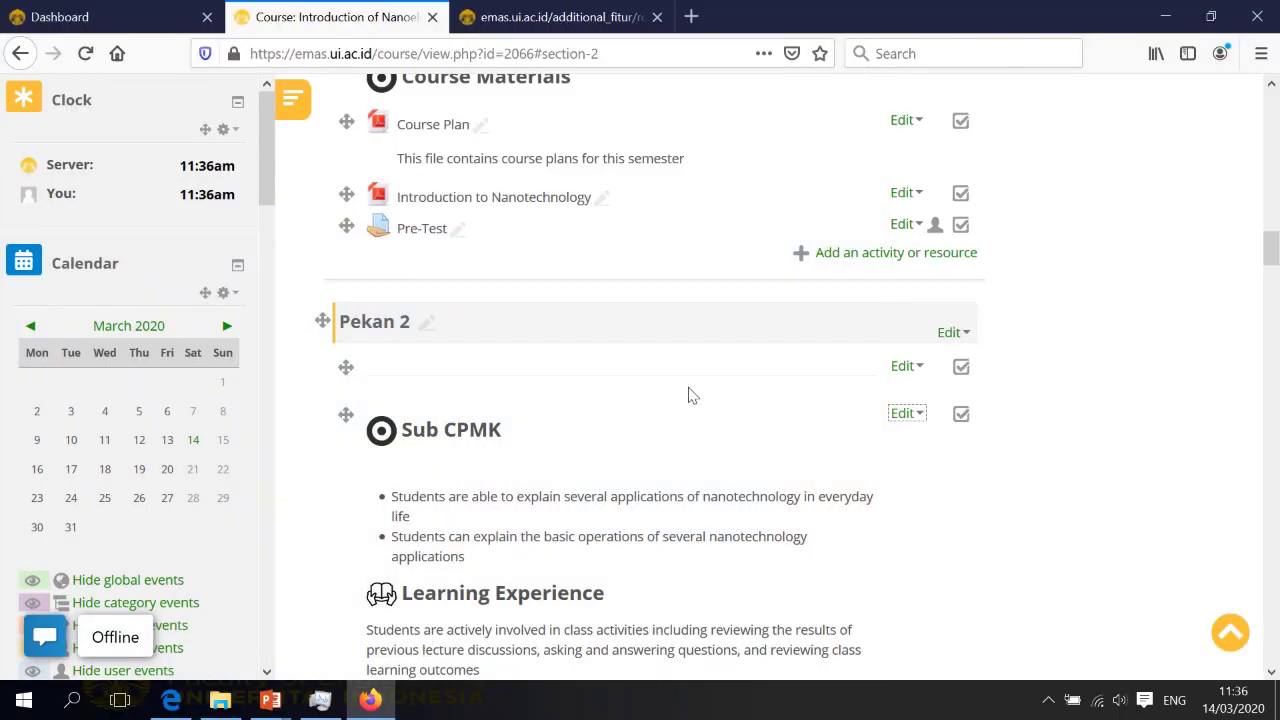
pyautogui.scroll(-3, 233, 430)
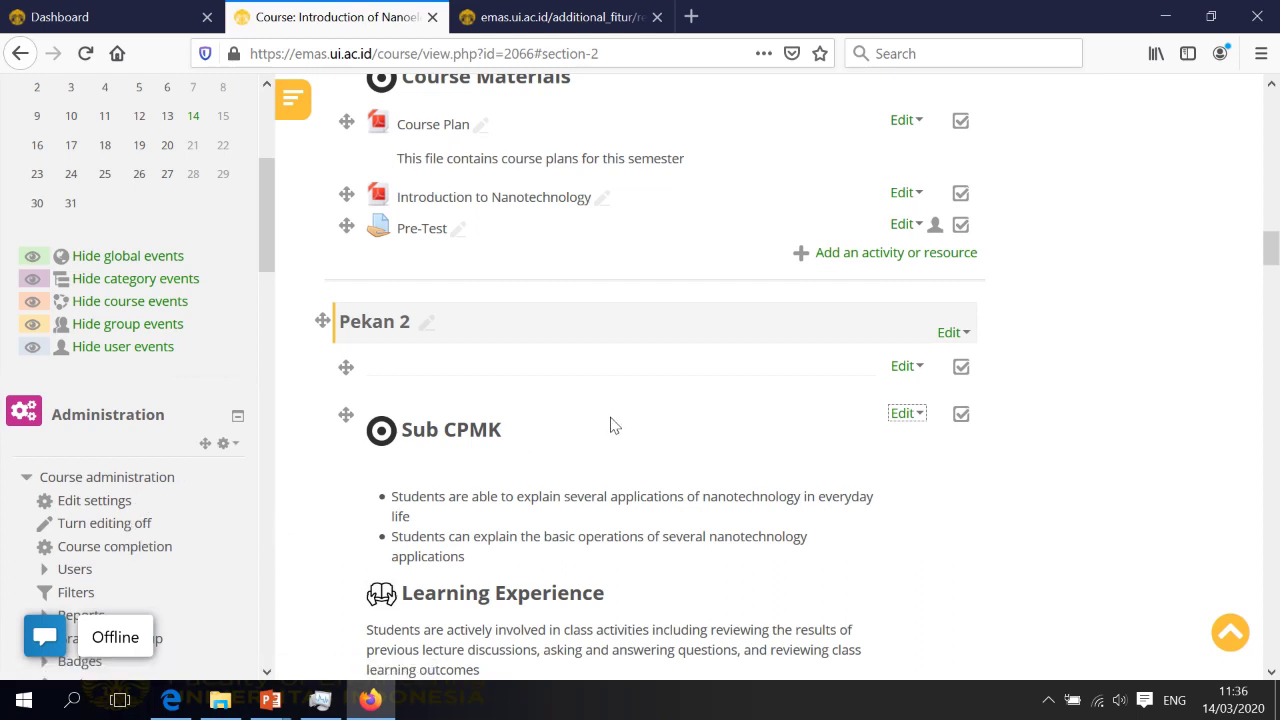
pyautogui.scroll(1, 615, 425)
pyautogui.scroll(2, 615, 425)
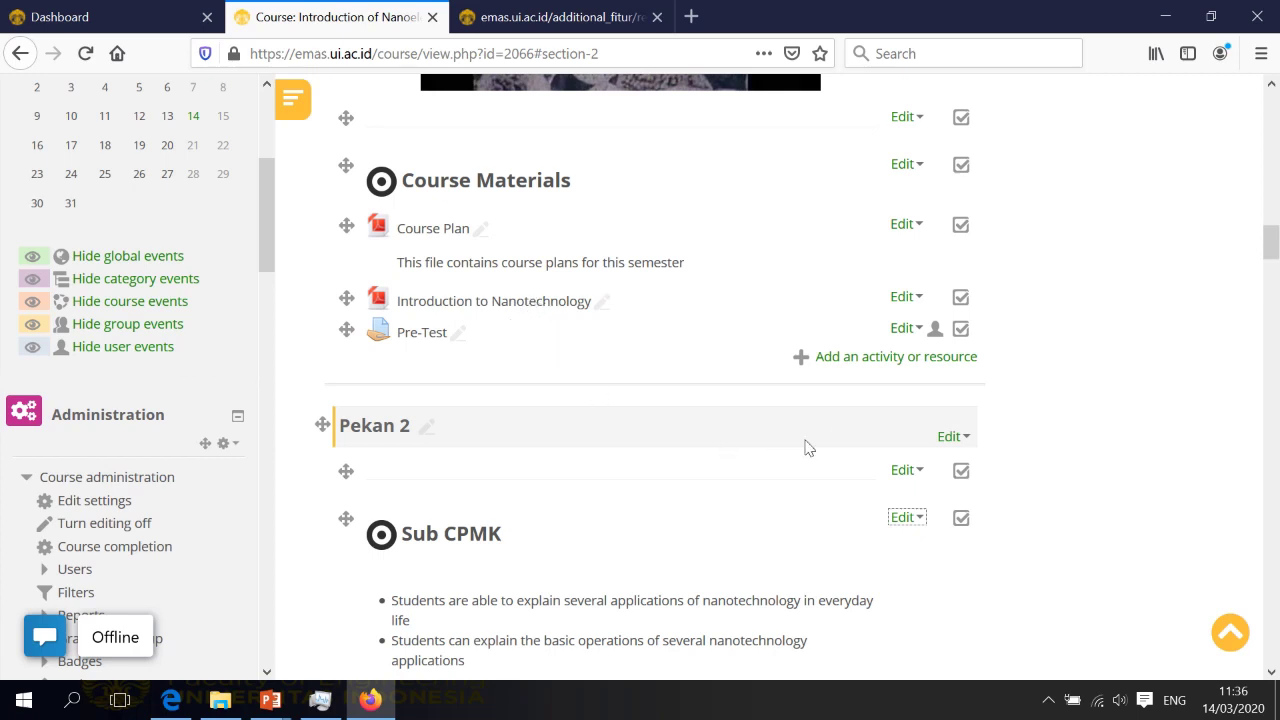
pyautogui.click(862, 367)
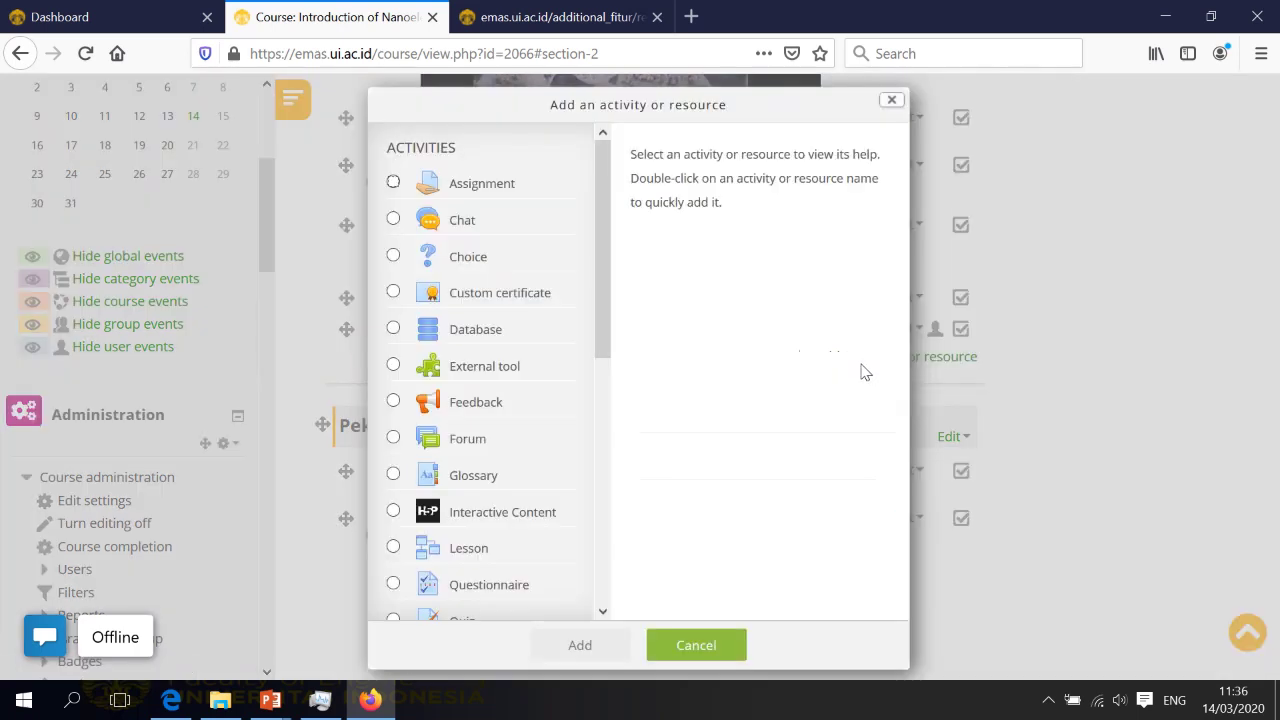
pyautogui.moveTo(605, 248); pyautogui.dragTo(563, 500)
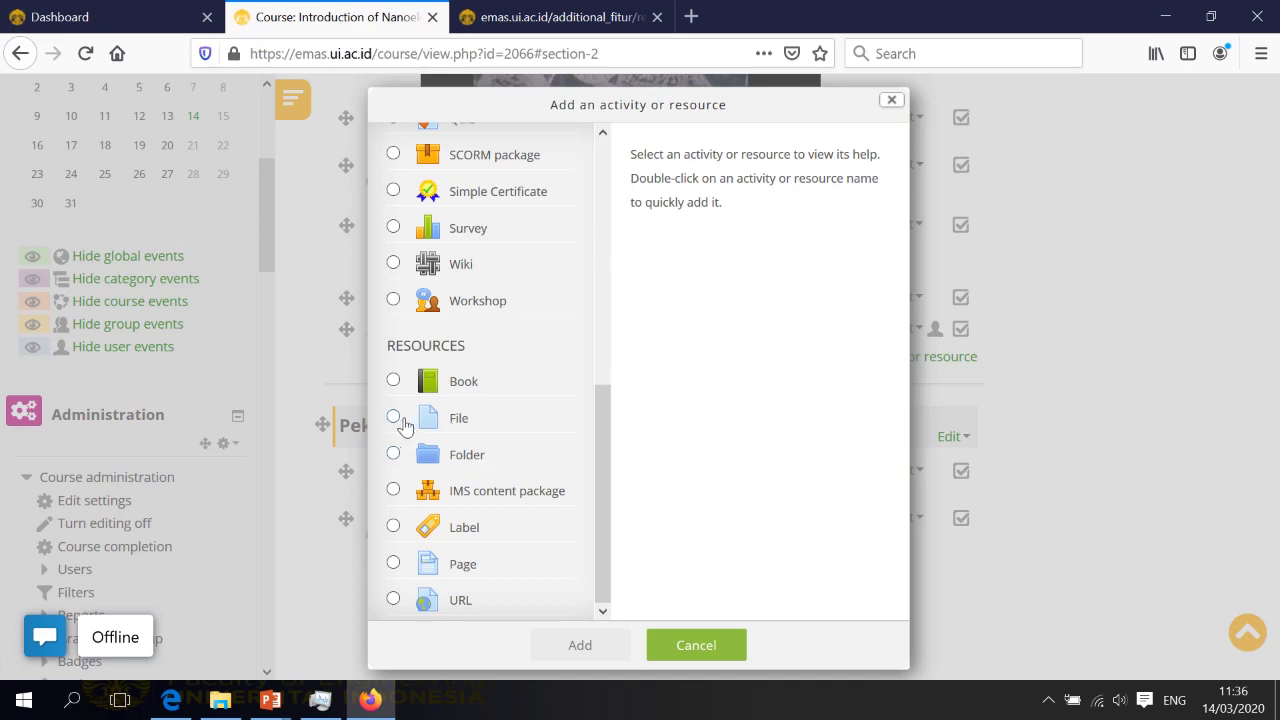
pyautogui.click(394, 418)
# Name the new File 'Materi kuliah nano' and start its description 'berisi gambaran tentang'
pyautogui.click(569, 643)
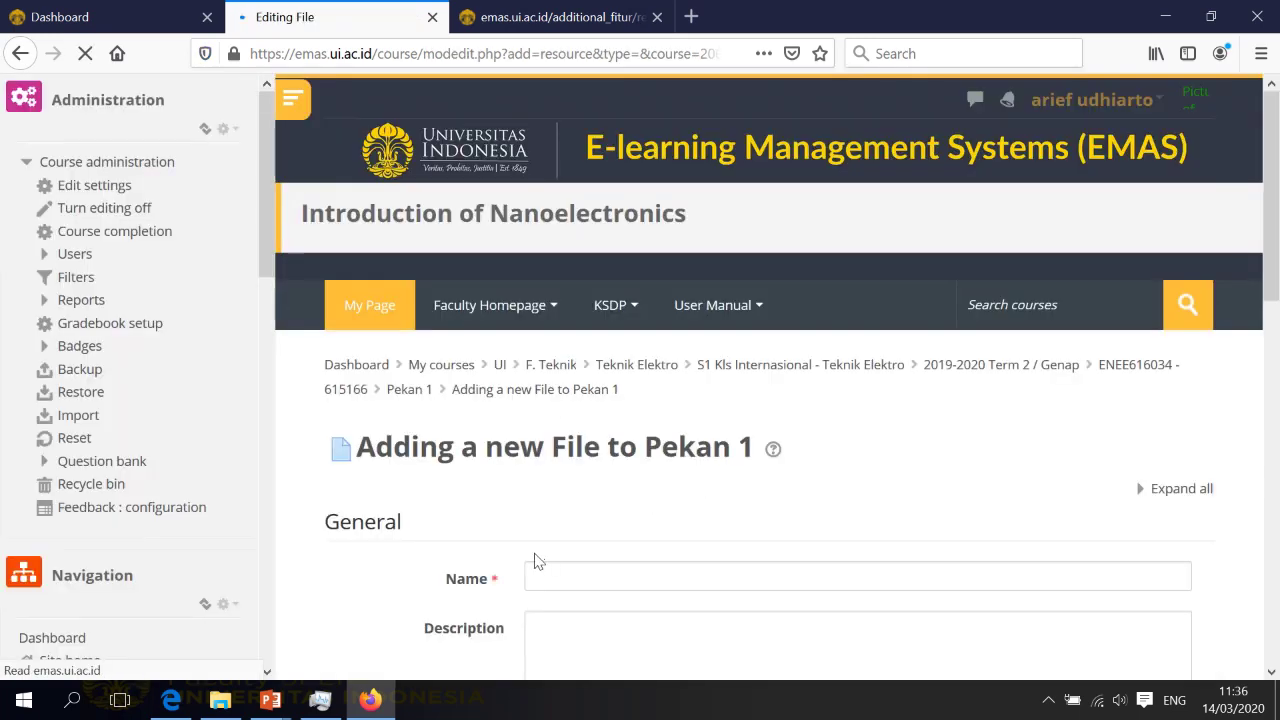
pyautogui.scroll(-2, 826, 477)
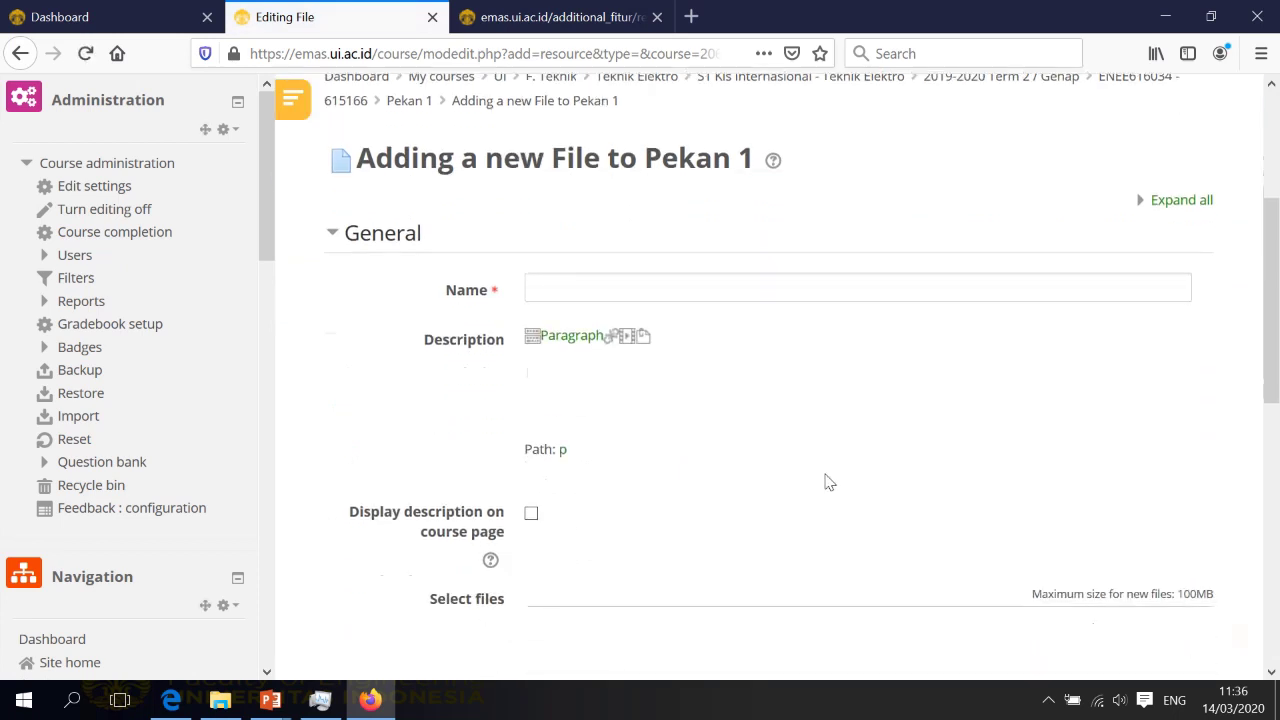
pyautogui.click(790, 262)
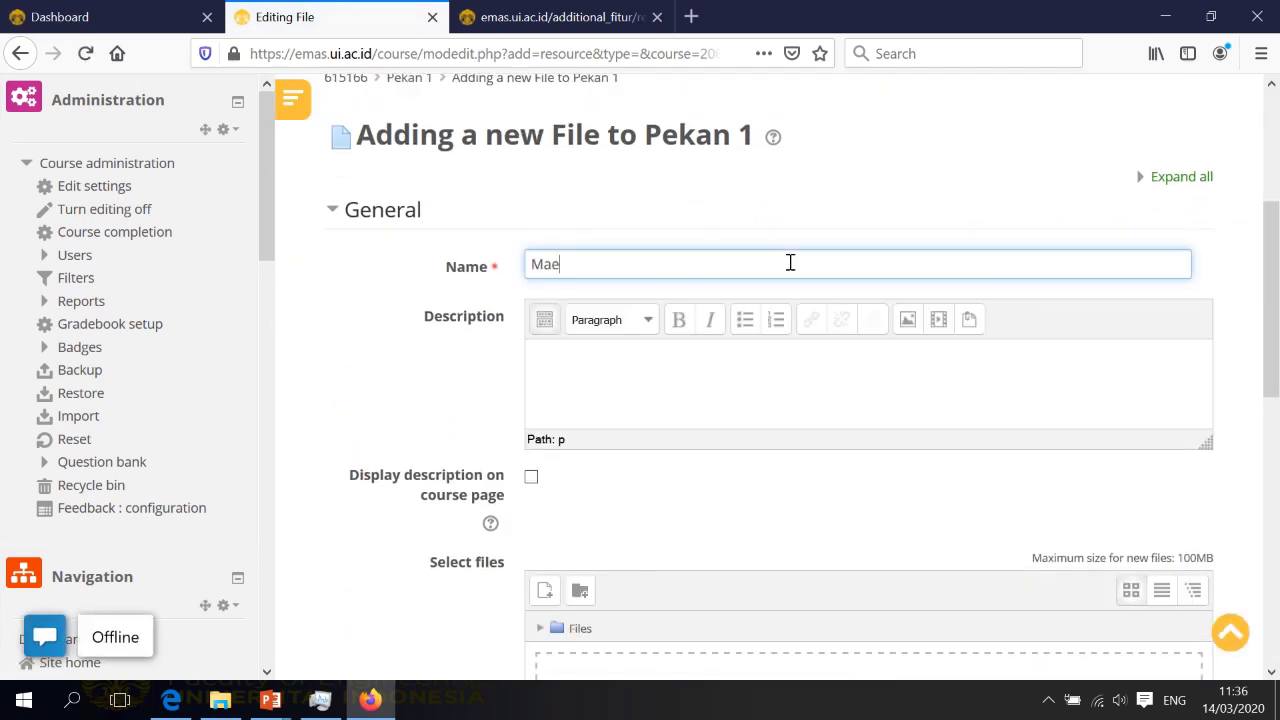
pyautogui.write('Materi kuliah nano')
pyautogui.click(770, 378)
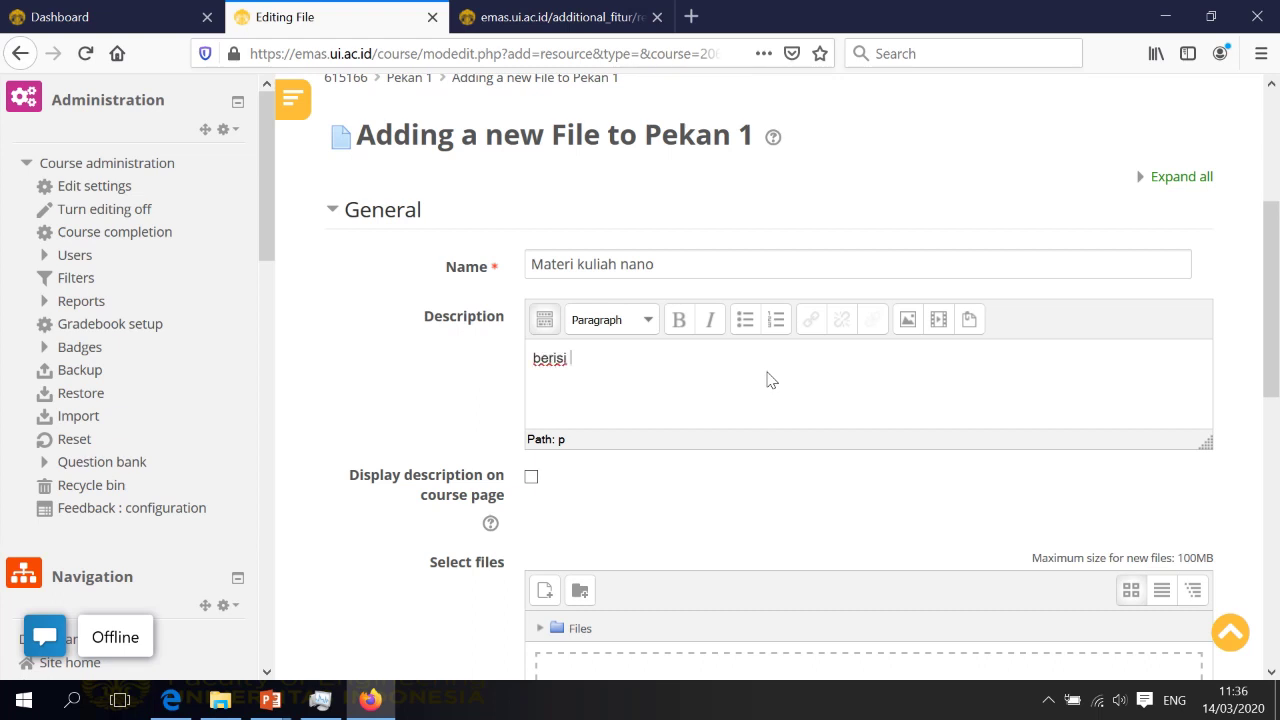
pyautogui.write('berisi gambaran t')
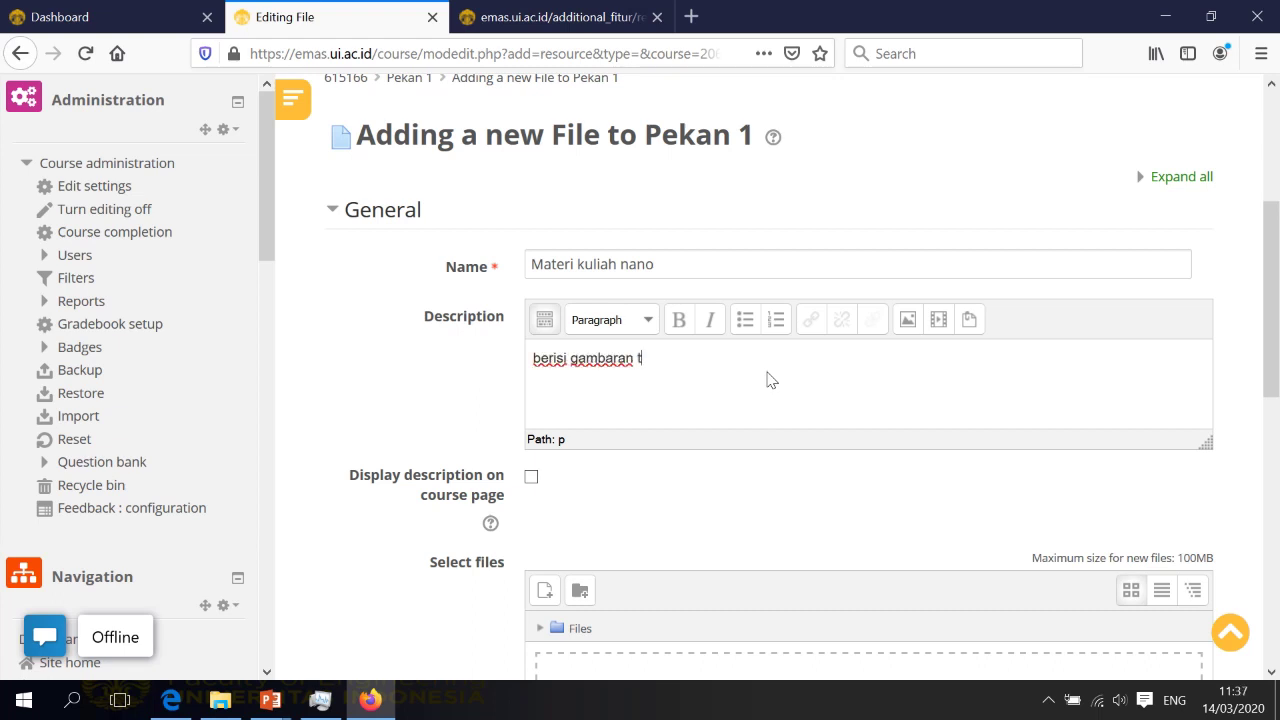
pyautogui.write('entang nano elektronik')
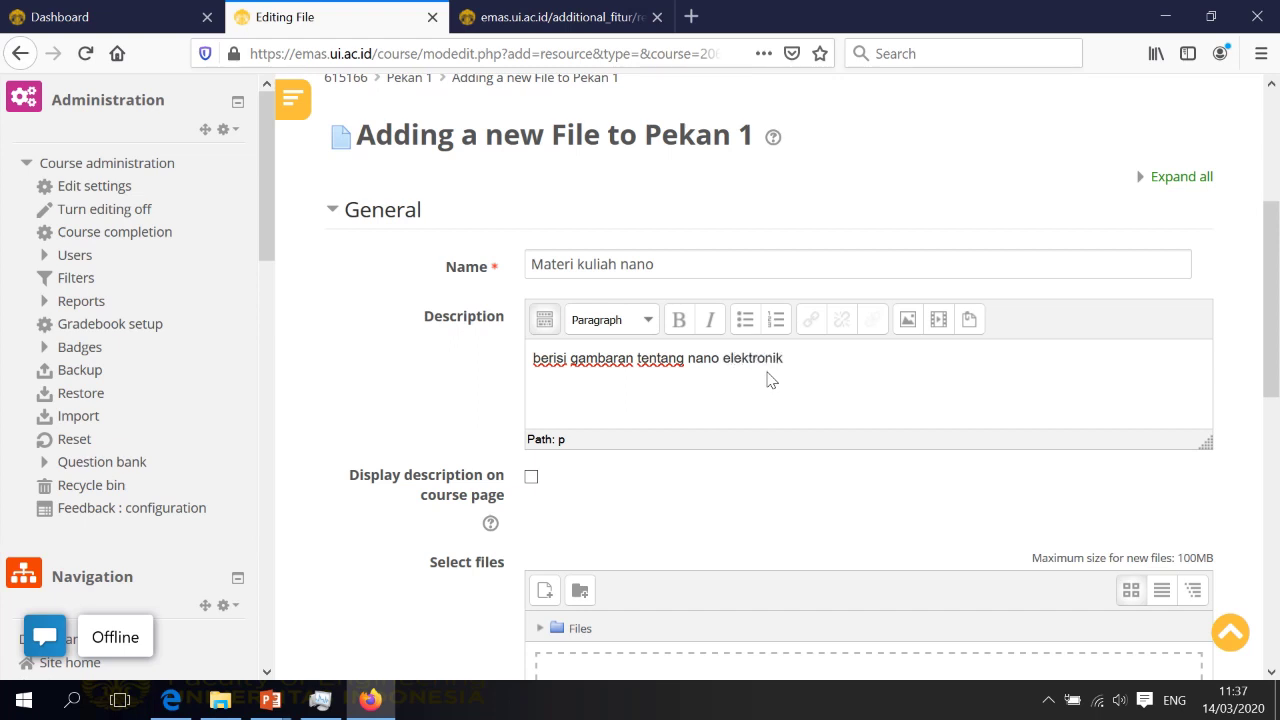
# Enable Display description, upload Lecture1.ppt as the attachment, and save the resource
pyautogui.click(531, 479)
pyautogui.scroll(-3, 746, 494)
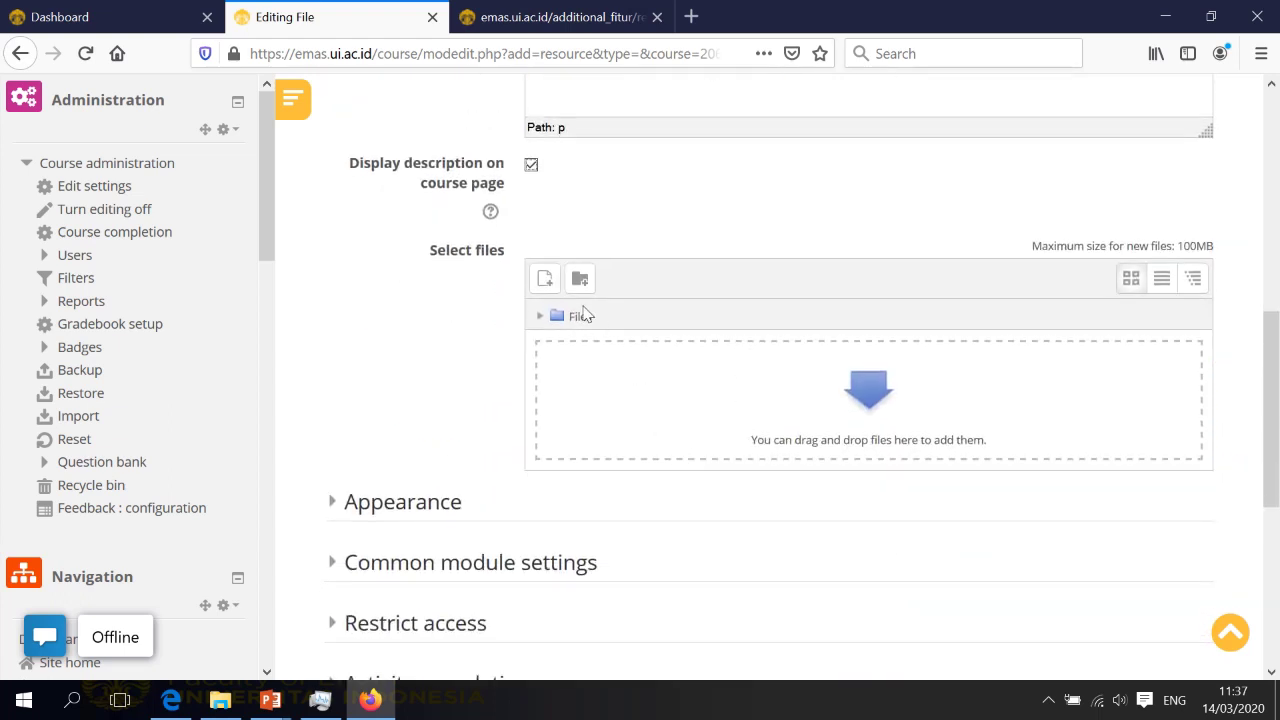
pyautogui.click(545, 283)
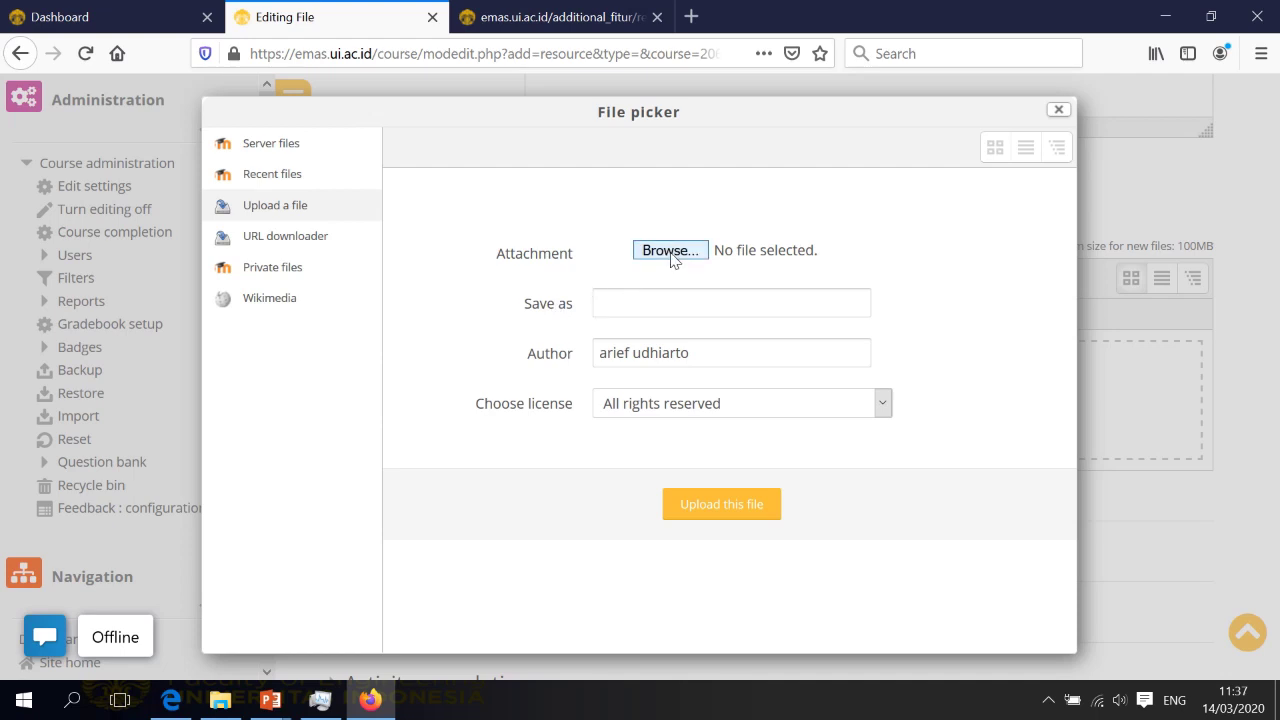
pyautogui.click(670, 251)
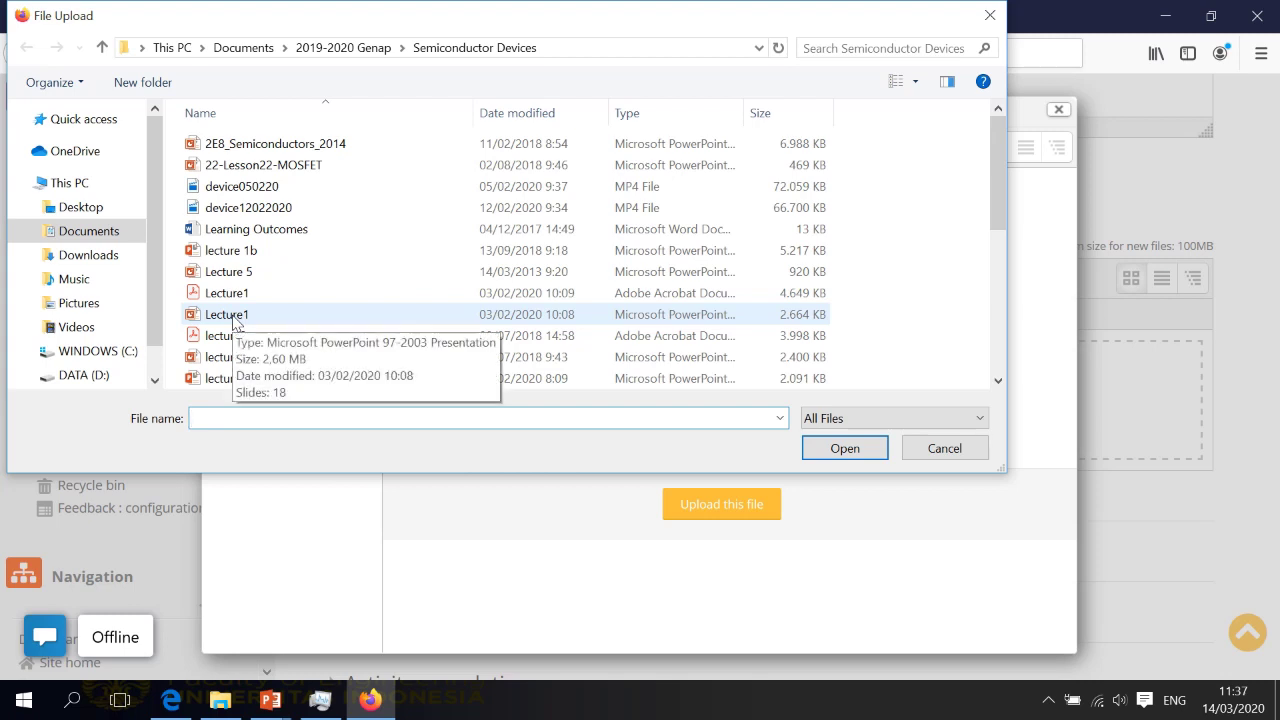
pyautogui.click(233, 316)
pyautogui.click(863, 451)
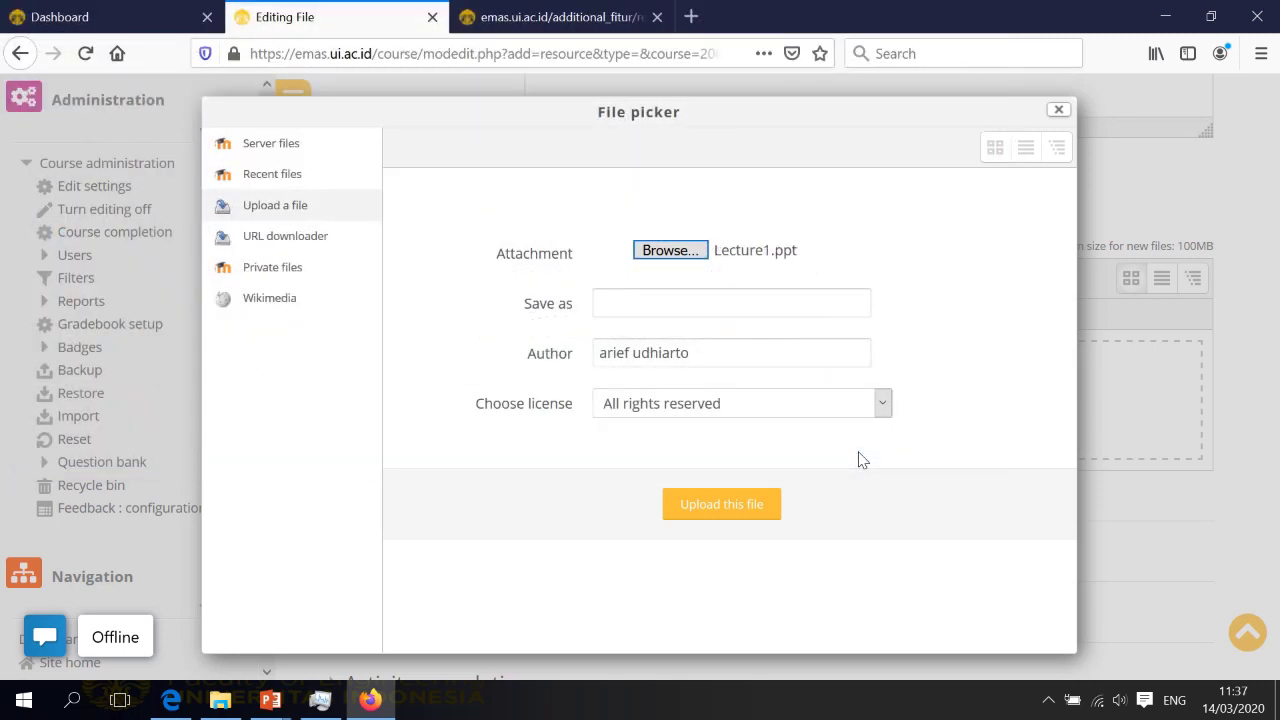
pyautogui.click(728, 503)
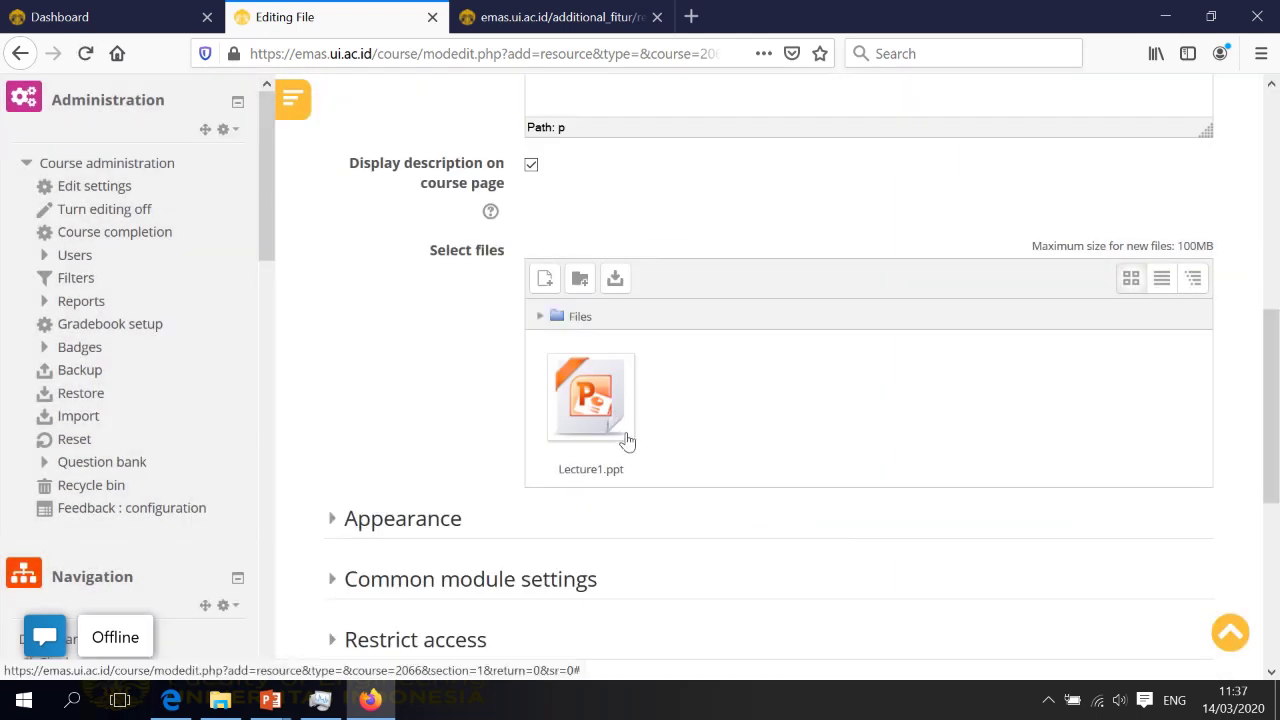
pyautogui.scroll(-5, 631, 440)
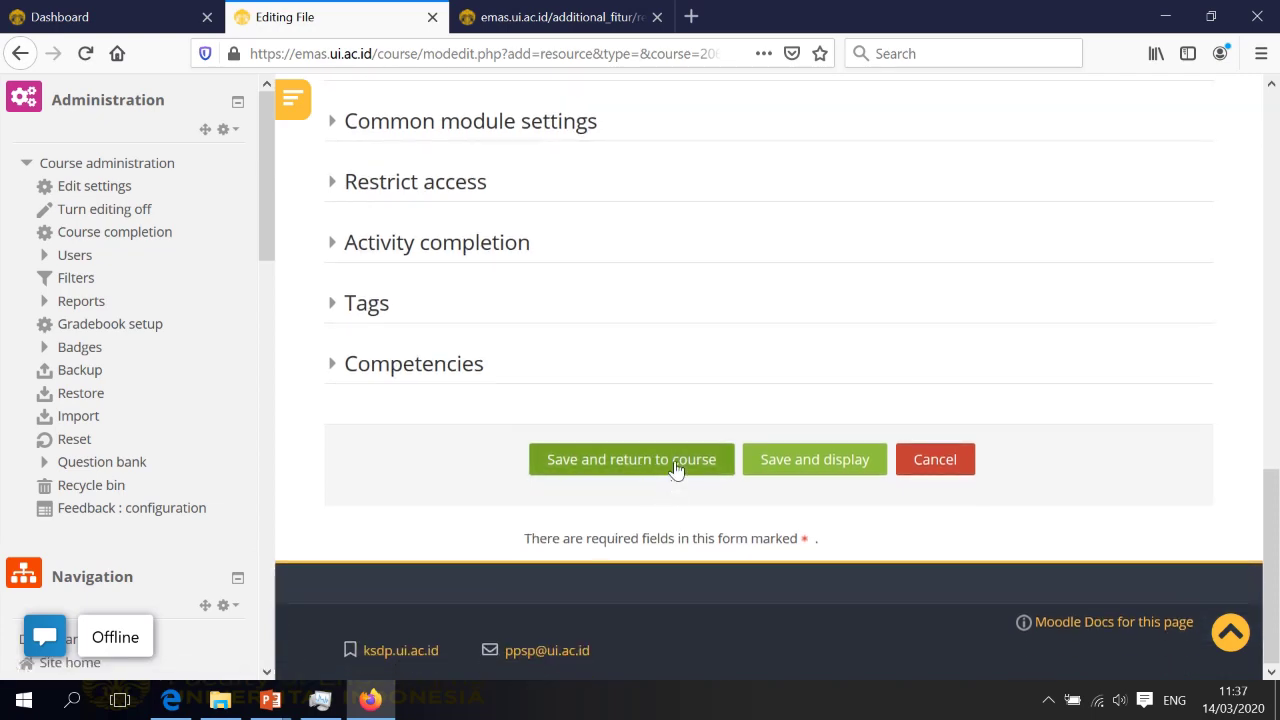
pyautogui.click(676, 466)
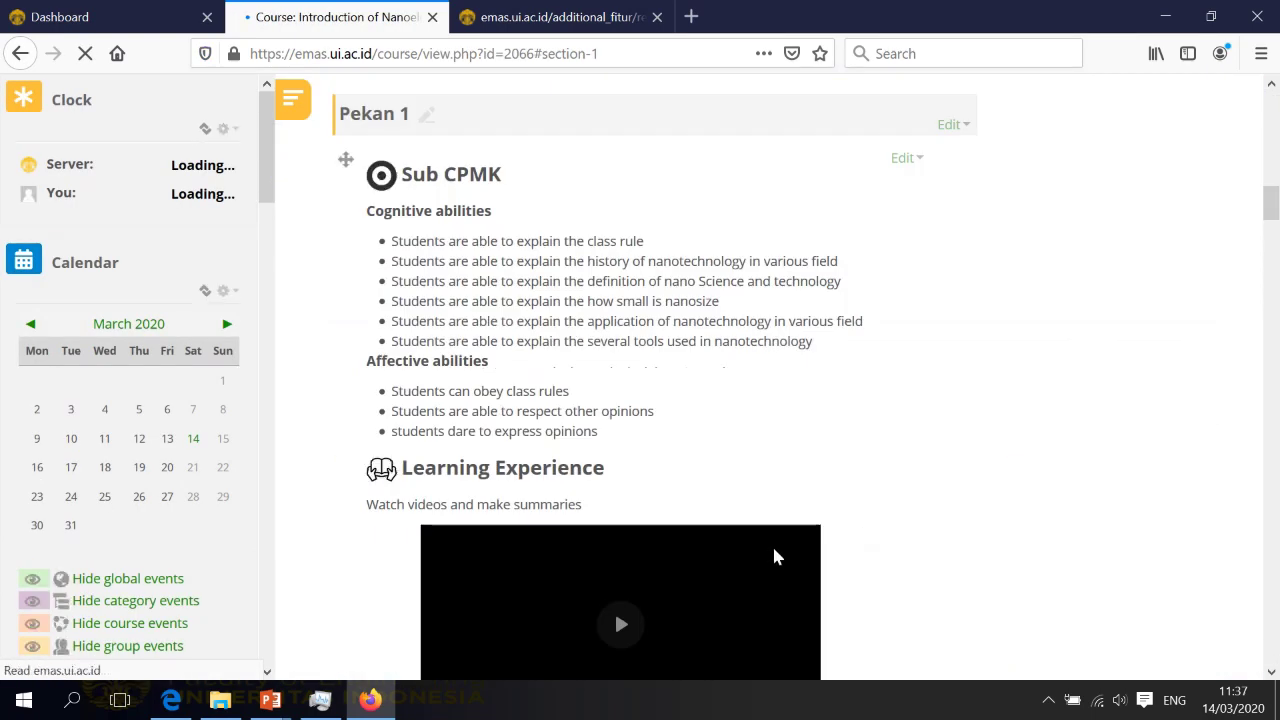
# Delete the Materi kuliah nano item from Pekan 1 and confirm the removal
pyautogui.scroll(-3, 846, 543)
pyautogui.scroll(-3, 846, 543)
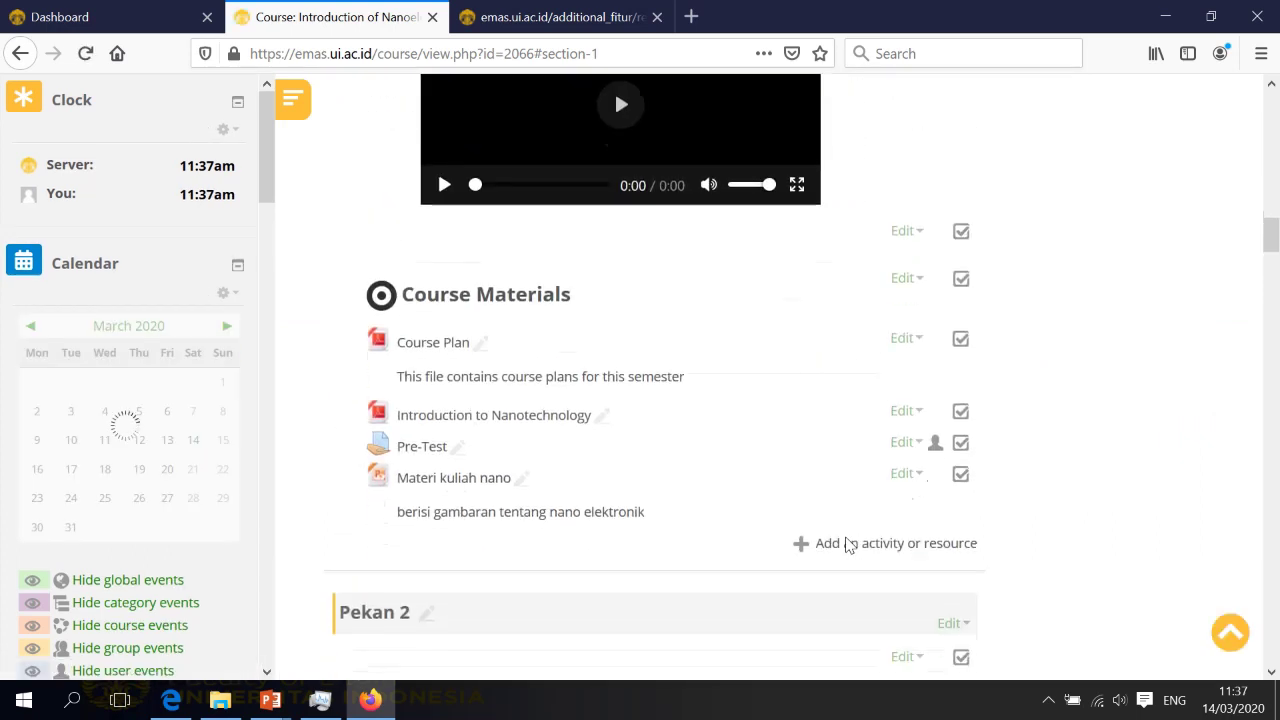
pyautogui.scroll(1, 453, 508)
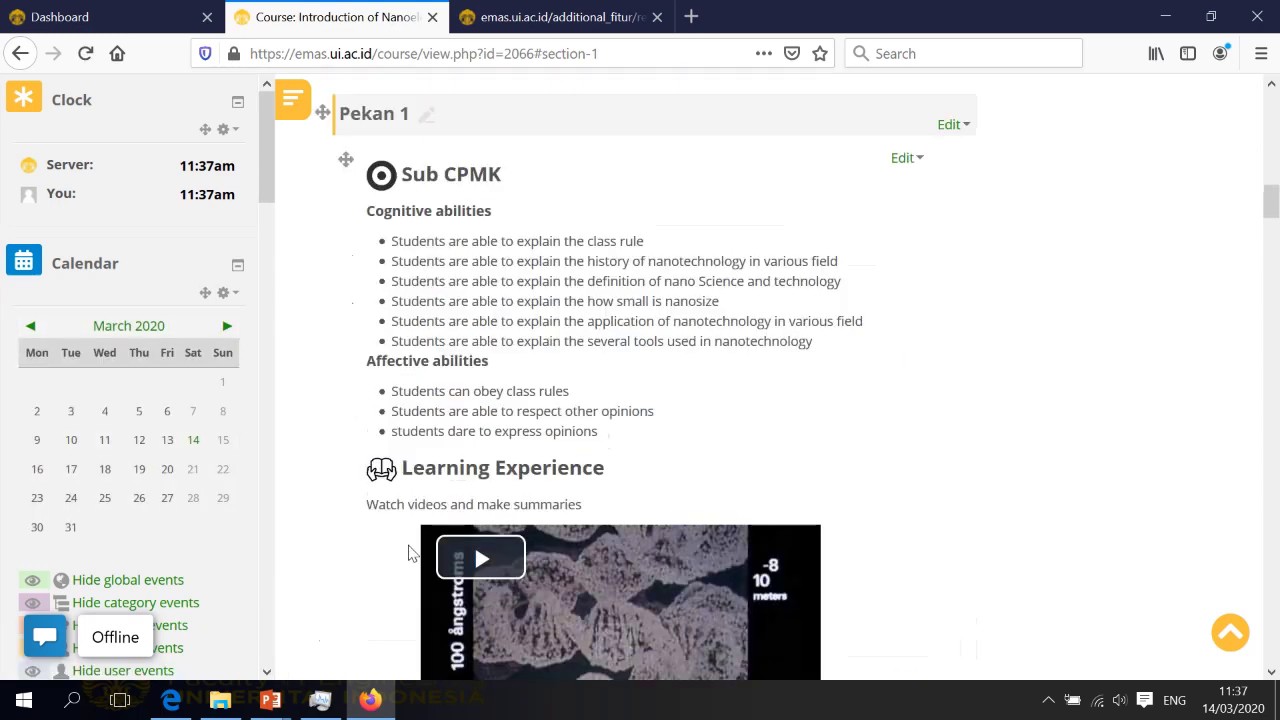
pyautogui.scroll(3, 640, 468)
pyautogui.scroll(-10, 640, 466)
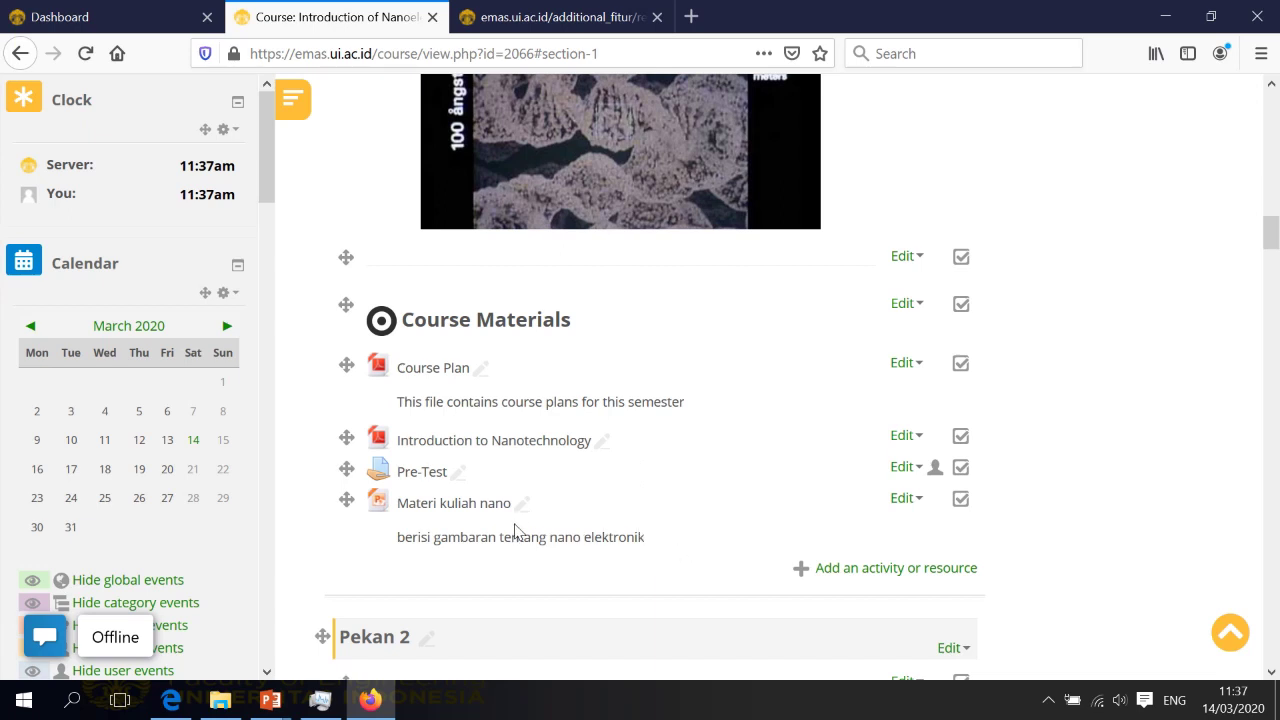
pyautogui.click(916, 499)
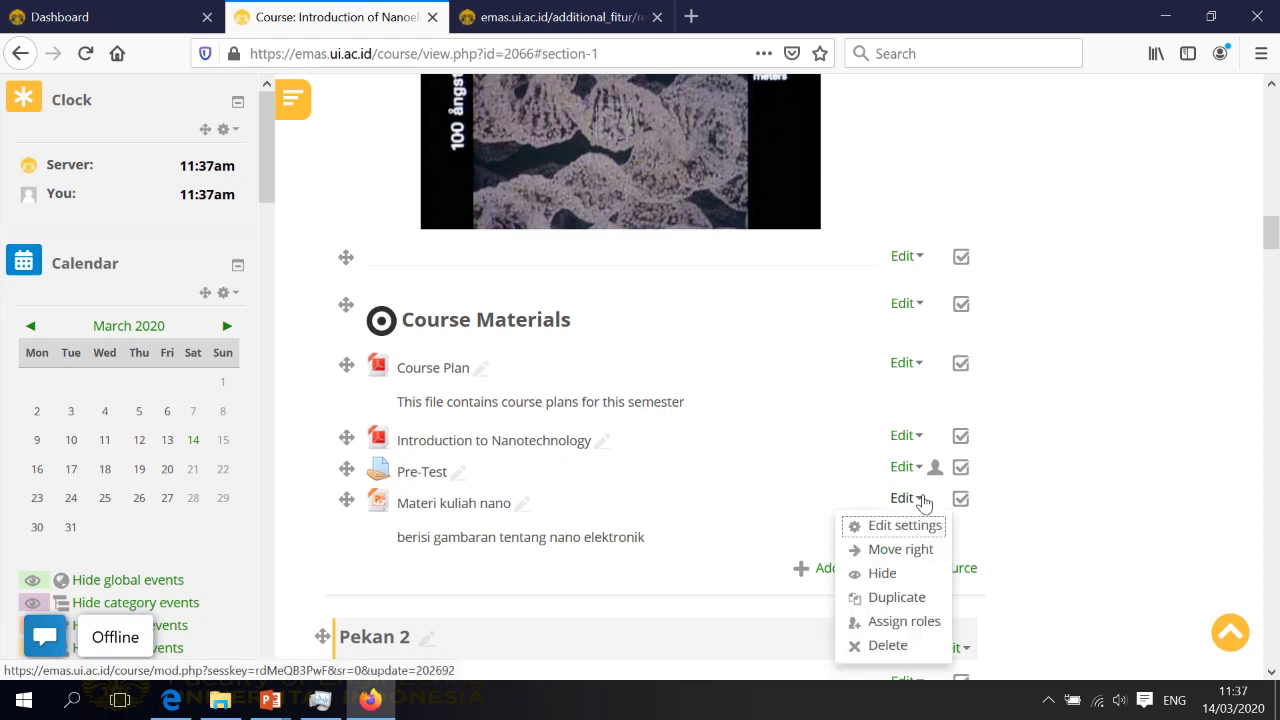
pyautogui.click(890, 646)
pyautogui.click(599, 488)
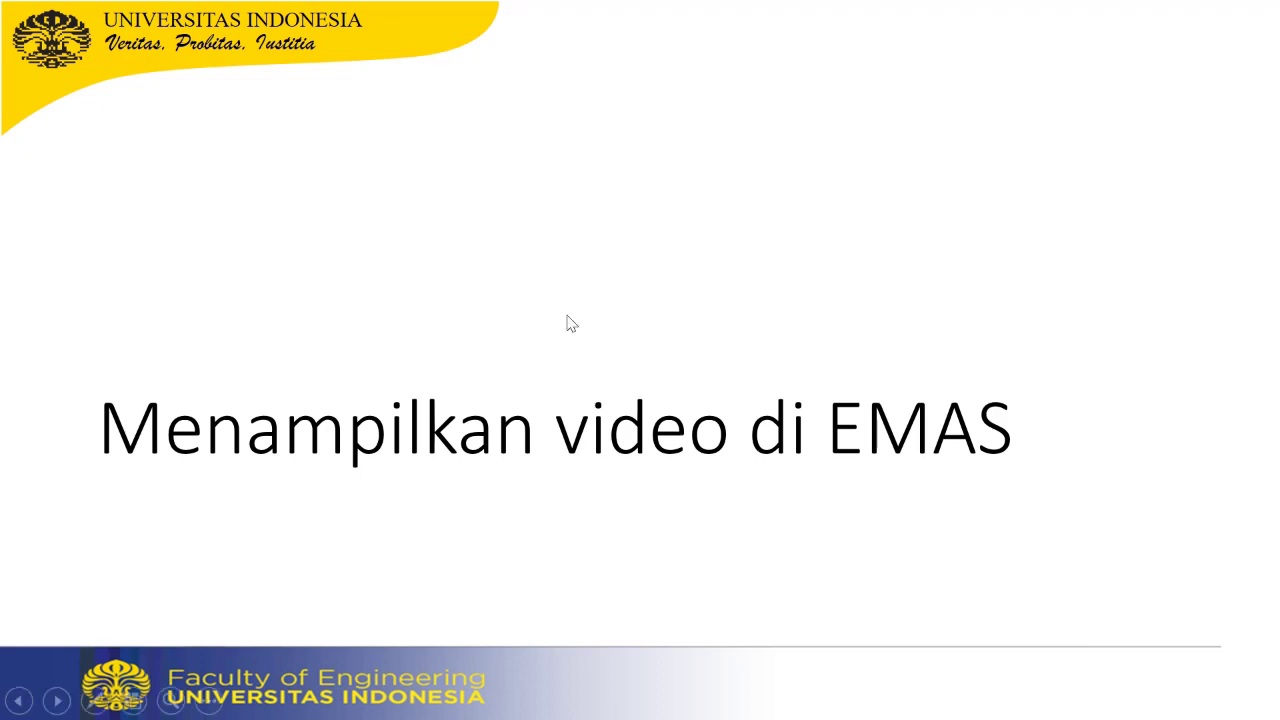
# Switch from the slideshow to Firefox and scroll to Pekan 1's Power of Ten video
pyautogui.press('super')
pyautogui.click(331, 700)
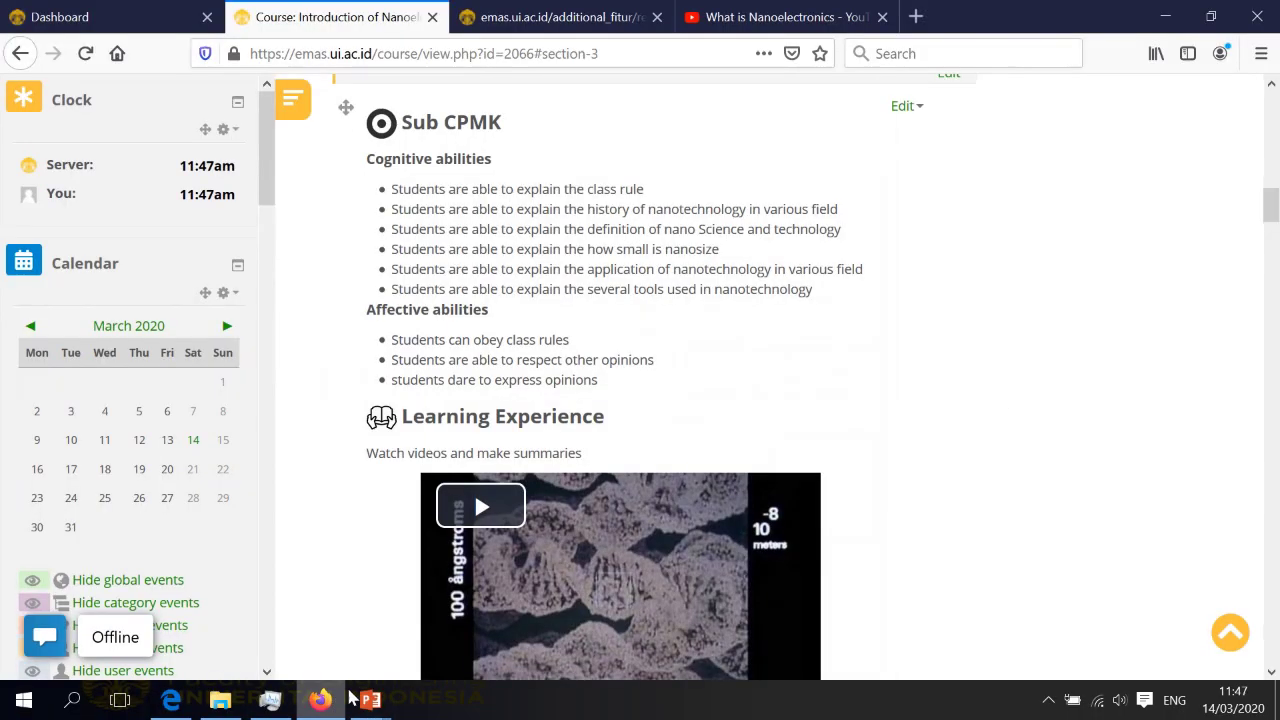
pyautogui.scroll(-2, 833, 343)
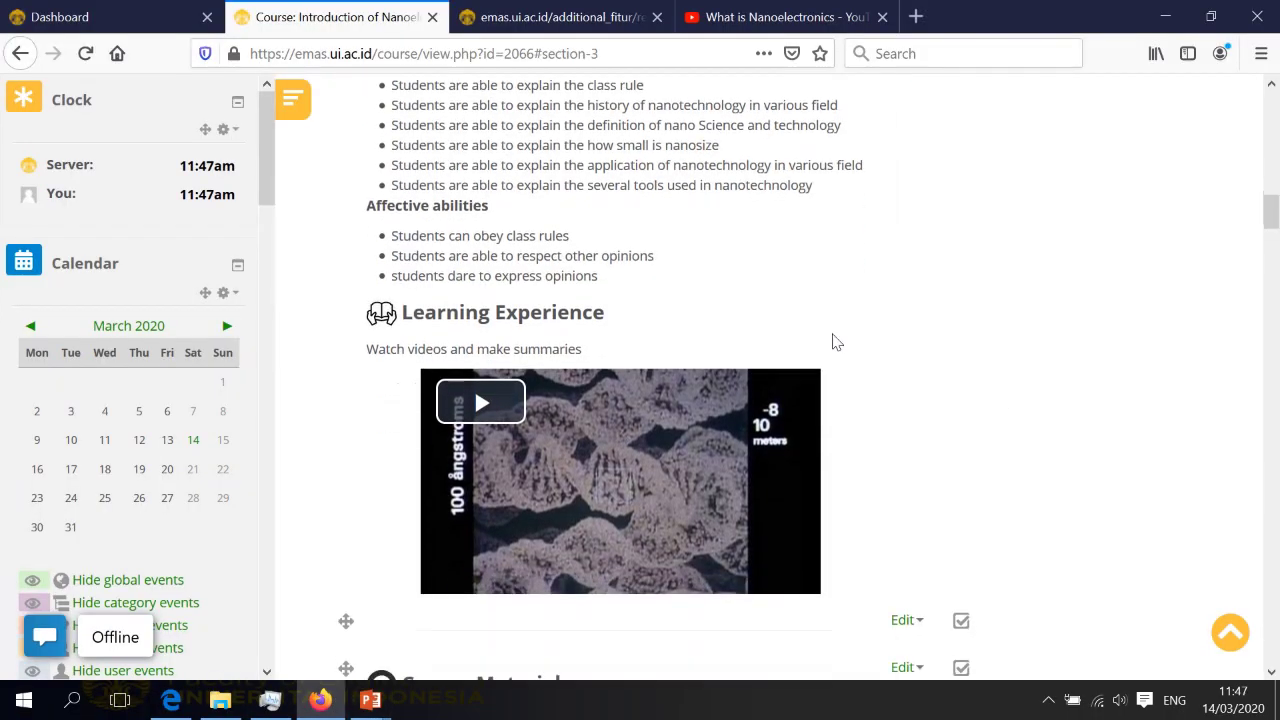
pyautogui.scroll(-2, 835, 343)
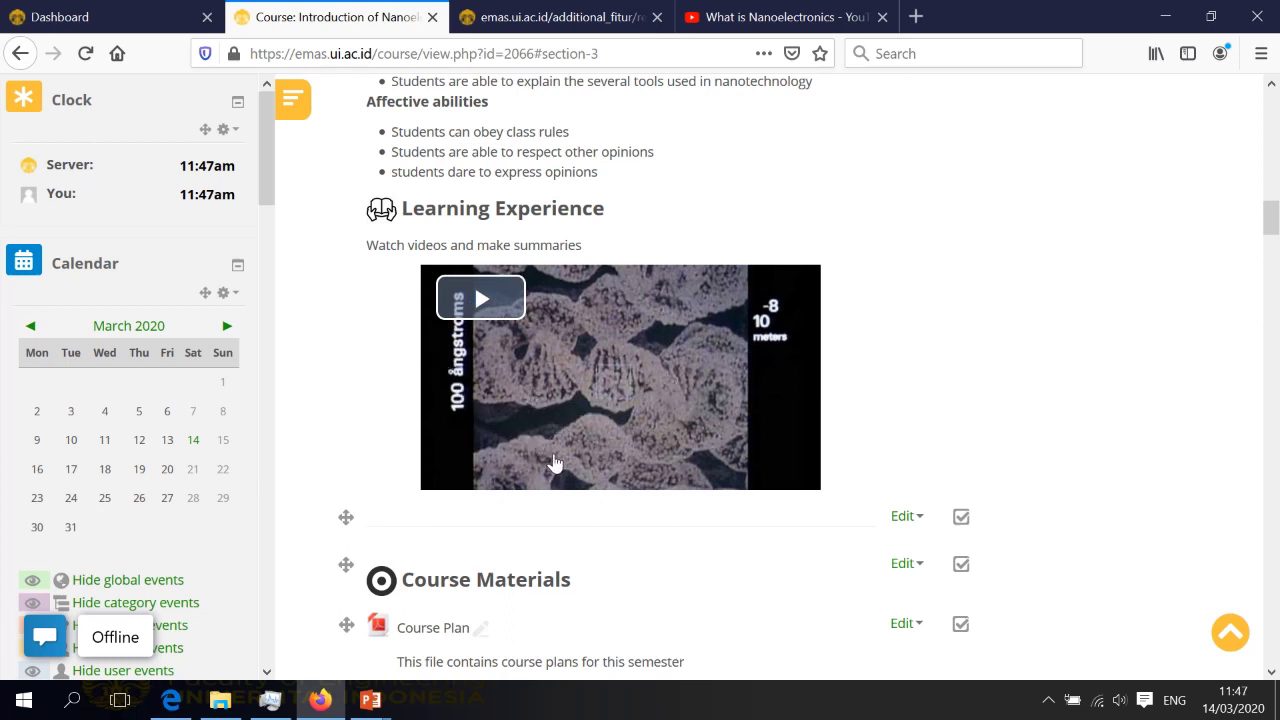
pyautogui.scroll(2, 555, 463)
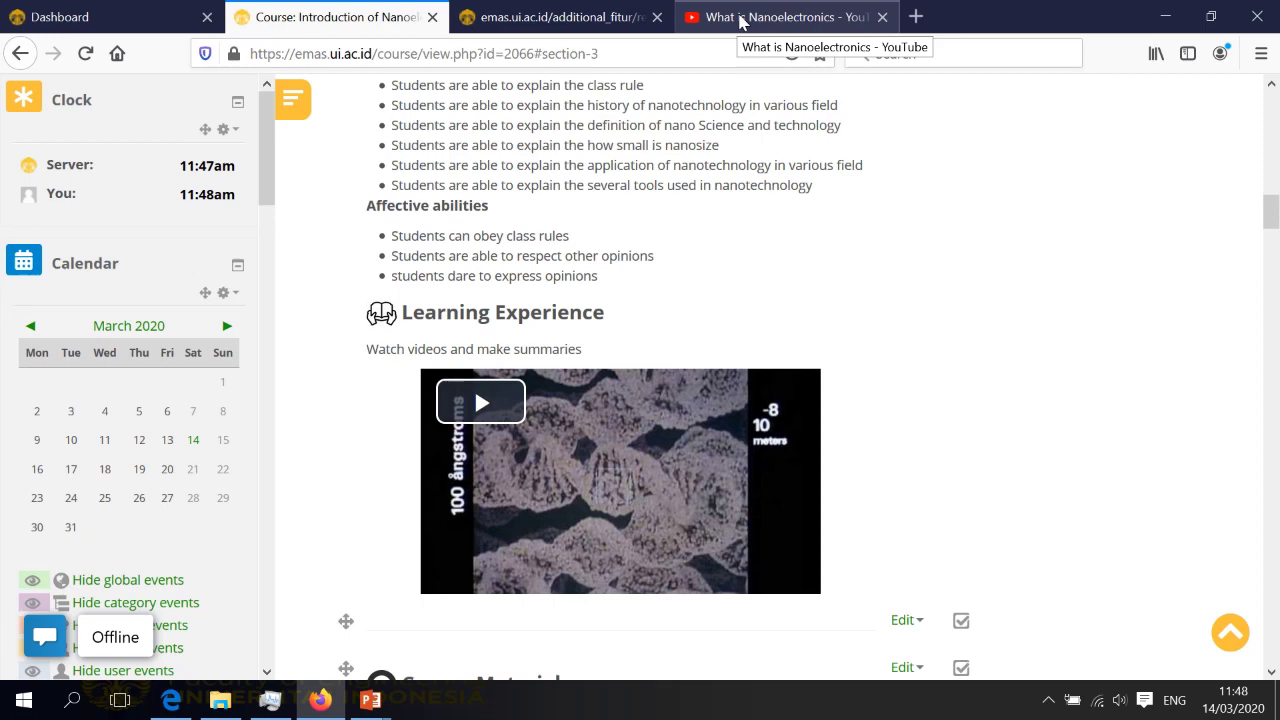
# Select the What is Nanoelectronics video's full URL on YouTube, then return to the course tab
pyautogui.click(741, 20)
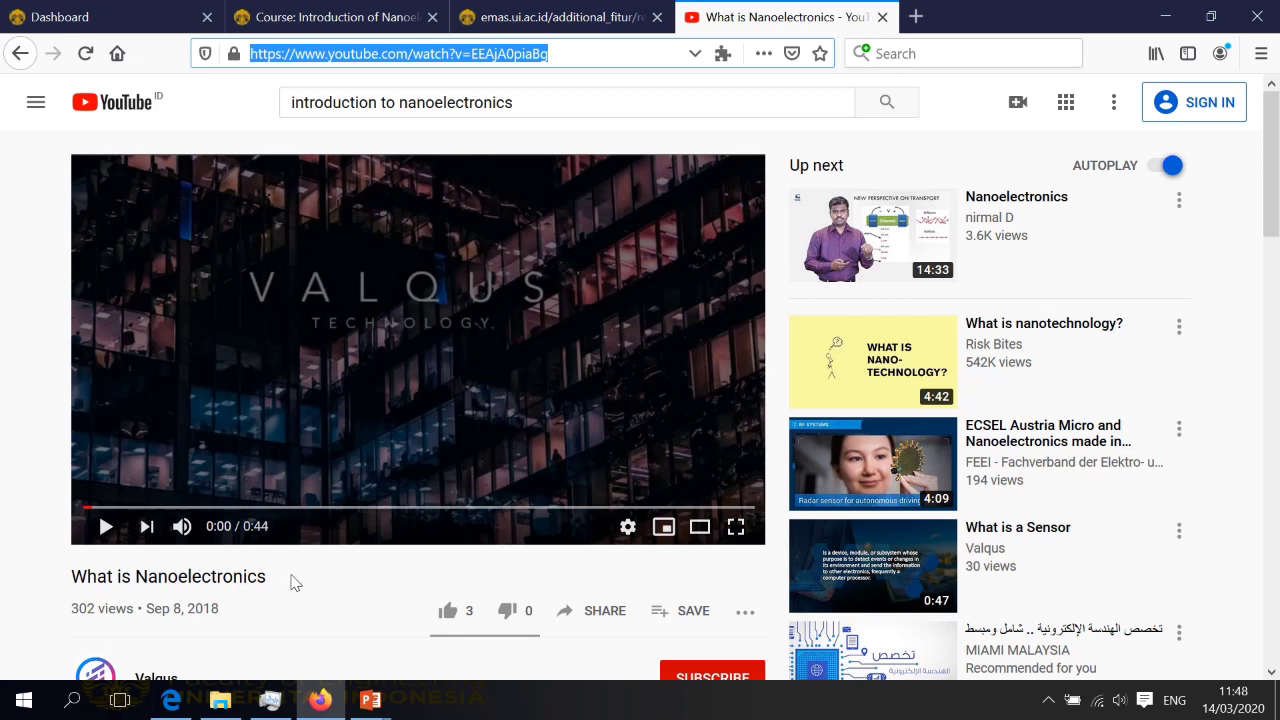
pyautogui.click(580, 52)
pyautogui.moveTo(580, 52); pyautogui.dragTo(255, 57)
pyautogui.click(356, 17)
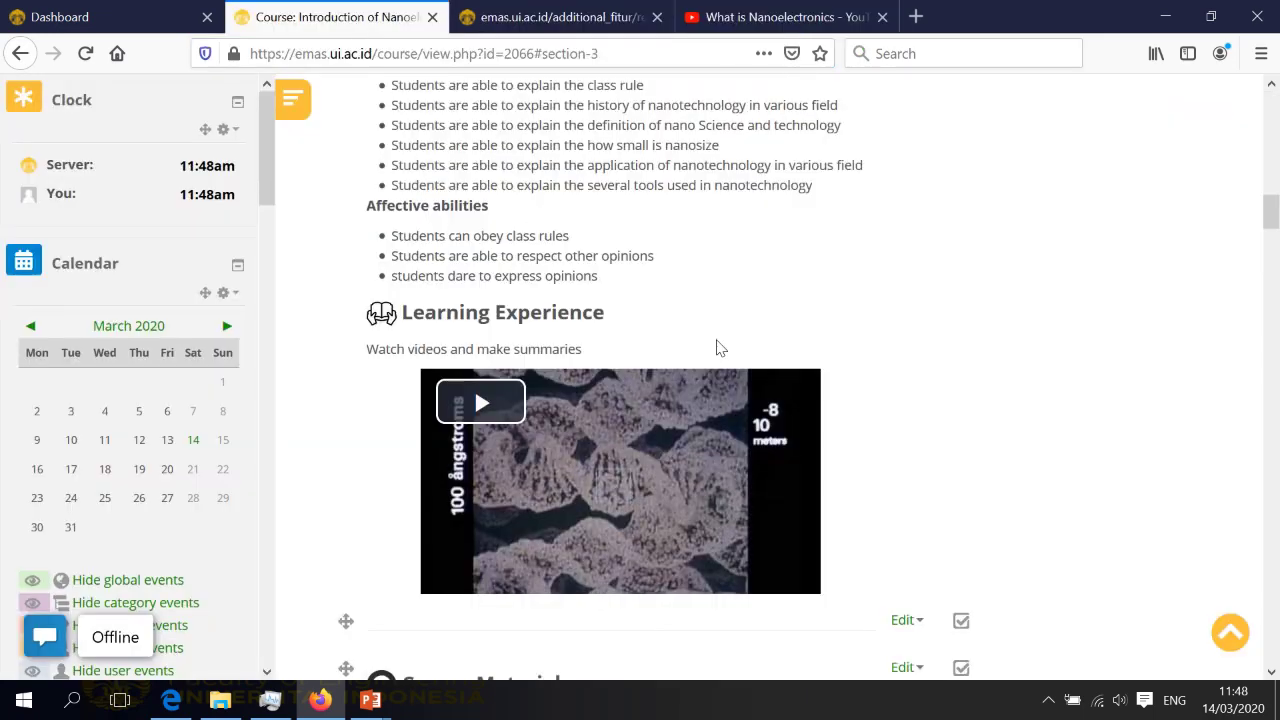
pyautogui.scroll(-2, 645, 353)
pyautogui.scroll(5, 646, 354)
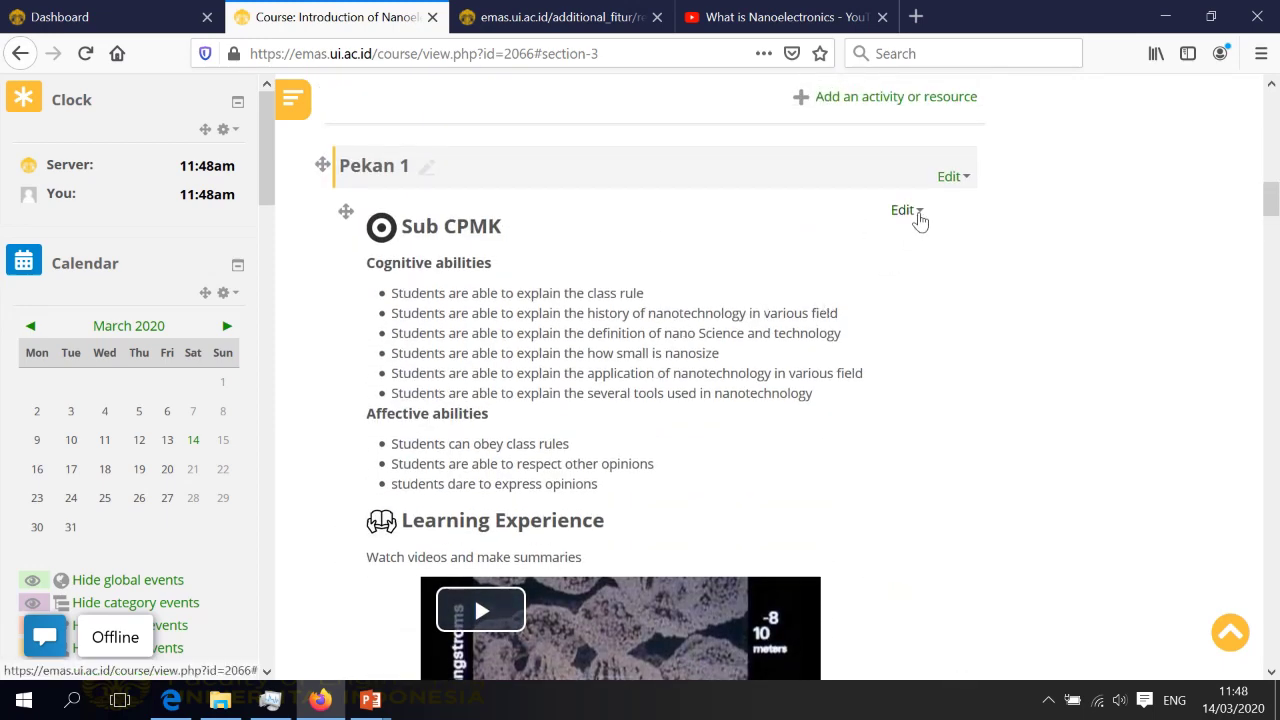
# Open the Pekan 1 Sub CPMK label for editing and place the caret in its text
pyautogui.click(918, 218)
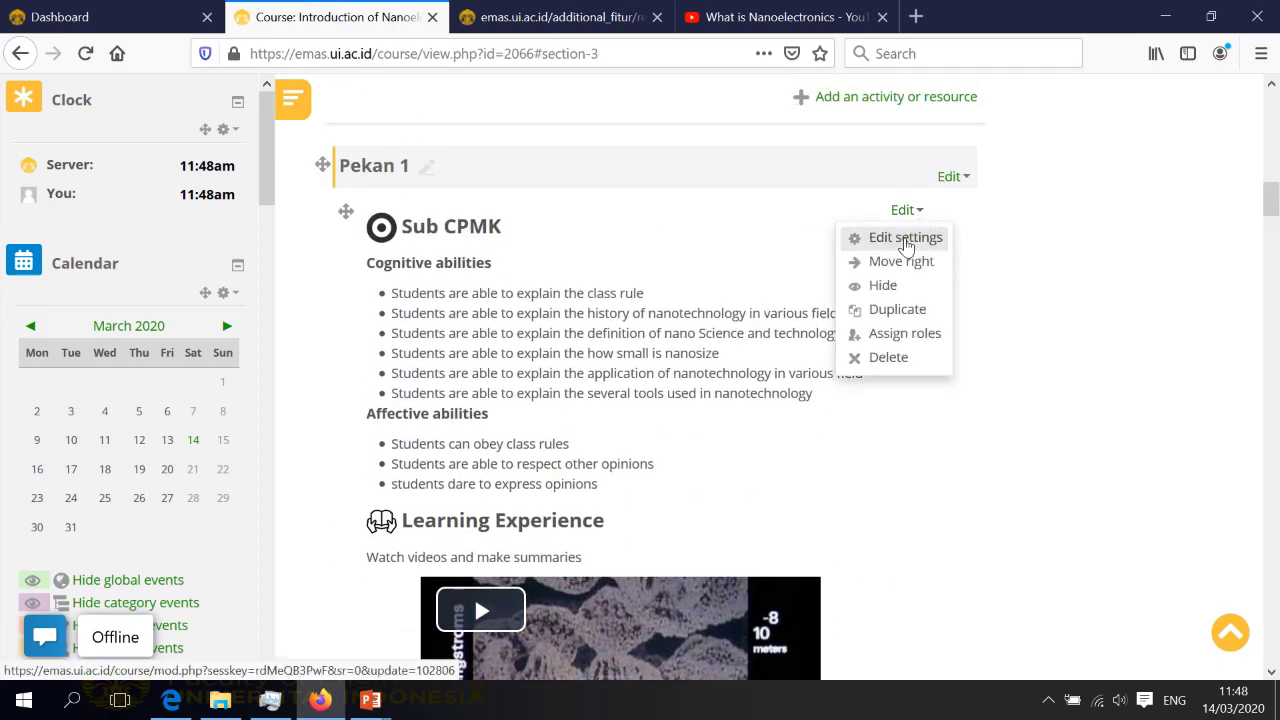
pyautogui.click(905, 240)
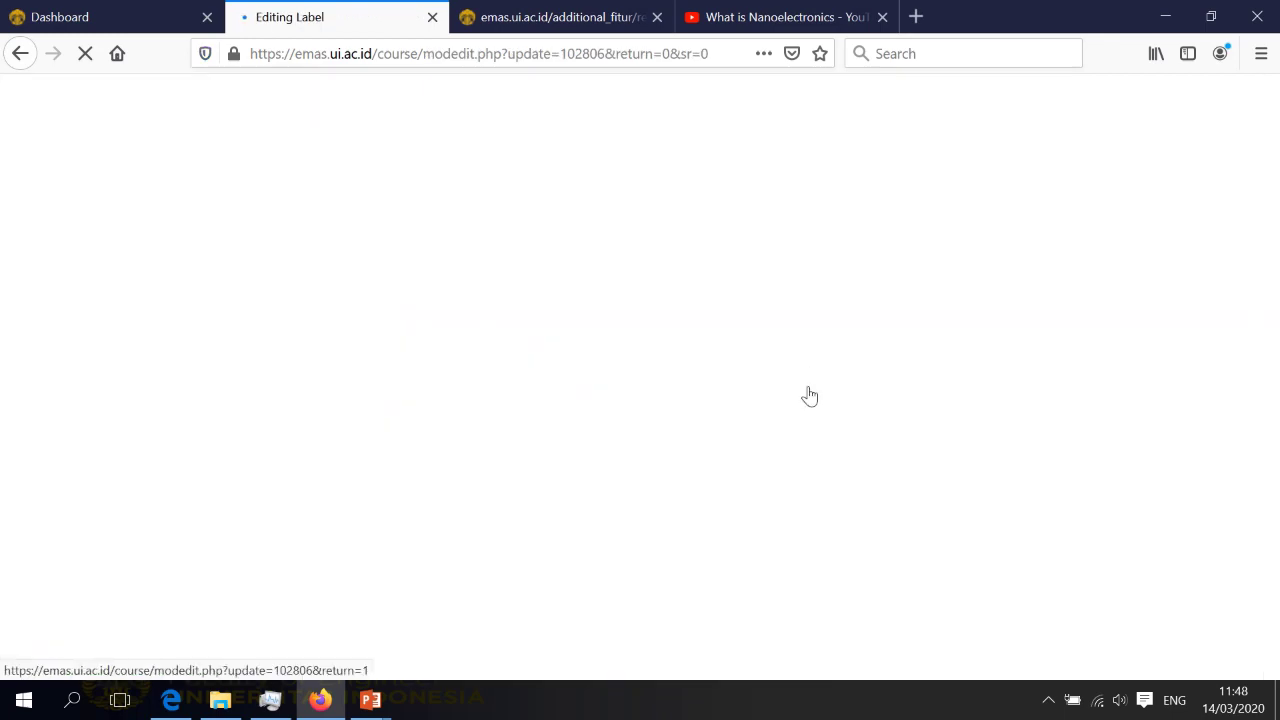
pyautogui.scroll(-3, 808, 390)
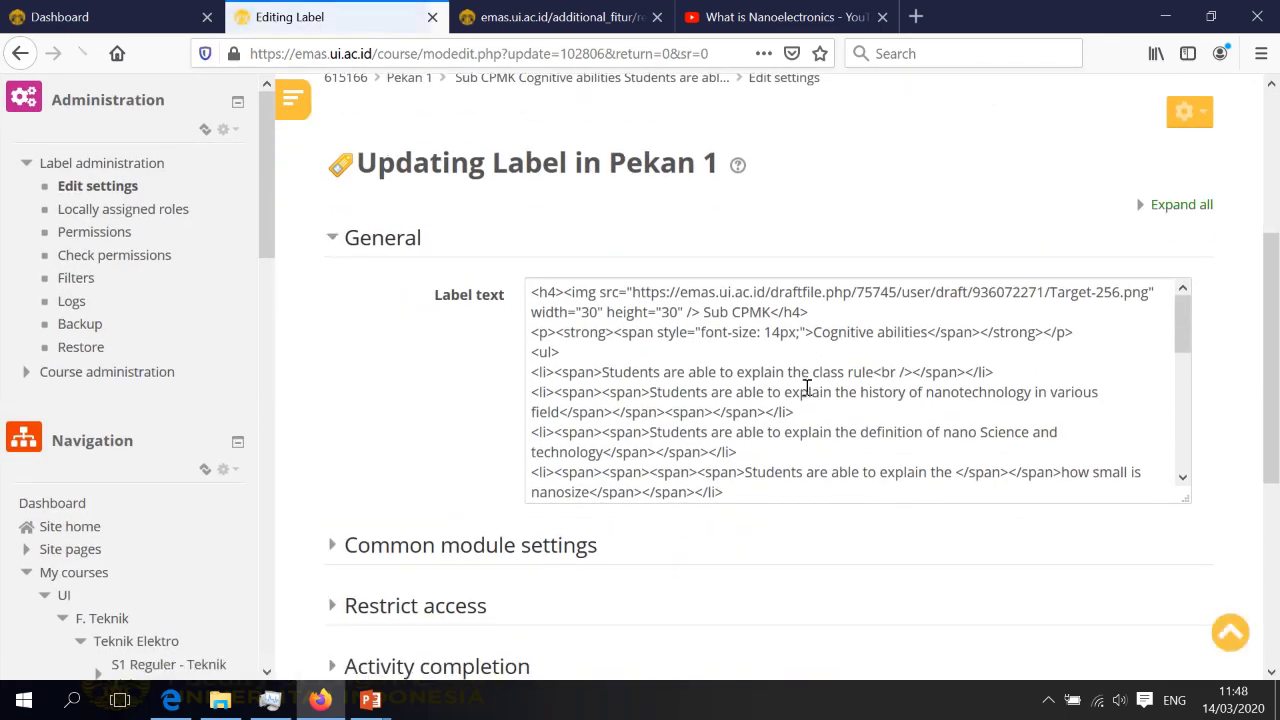
pyautogui.scroll(-6, 808, 403)
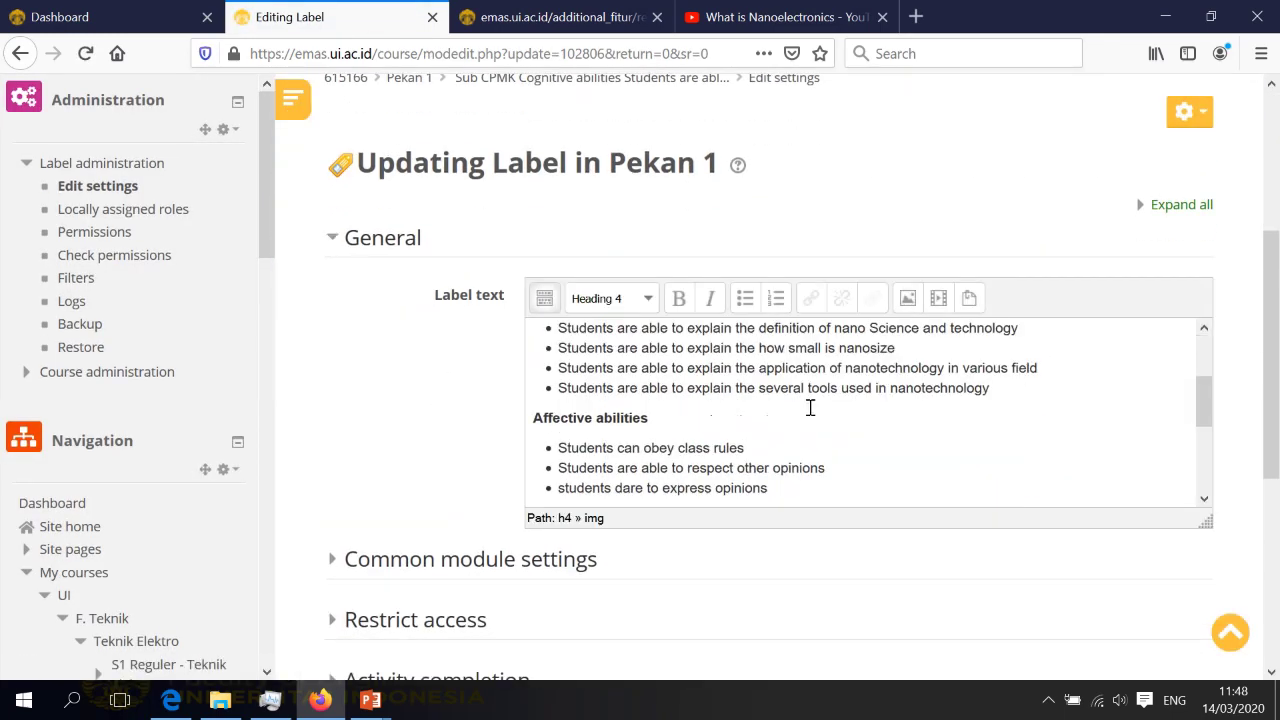
pyautogui.click(750, 434)
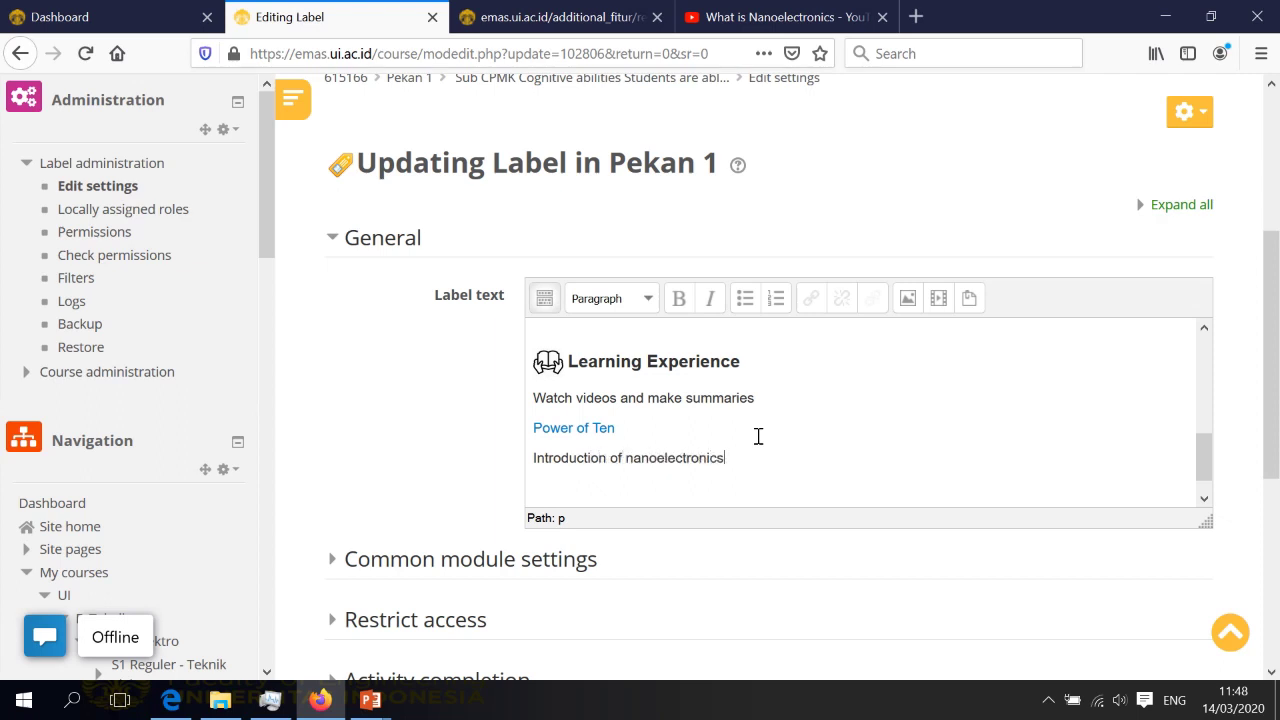
# Link 'Introduction of nanoelectronics' to the YouTube video's address and save the label
pyautogui.moveTo(726, 459); pyautogui.dragTo(531, 459)
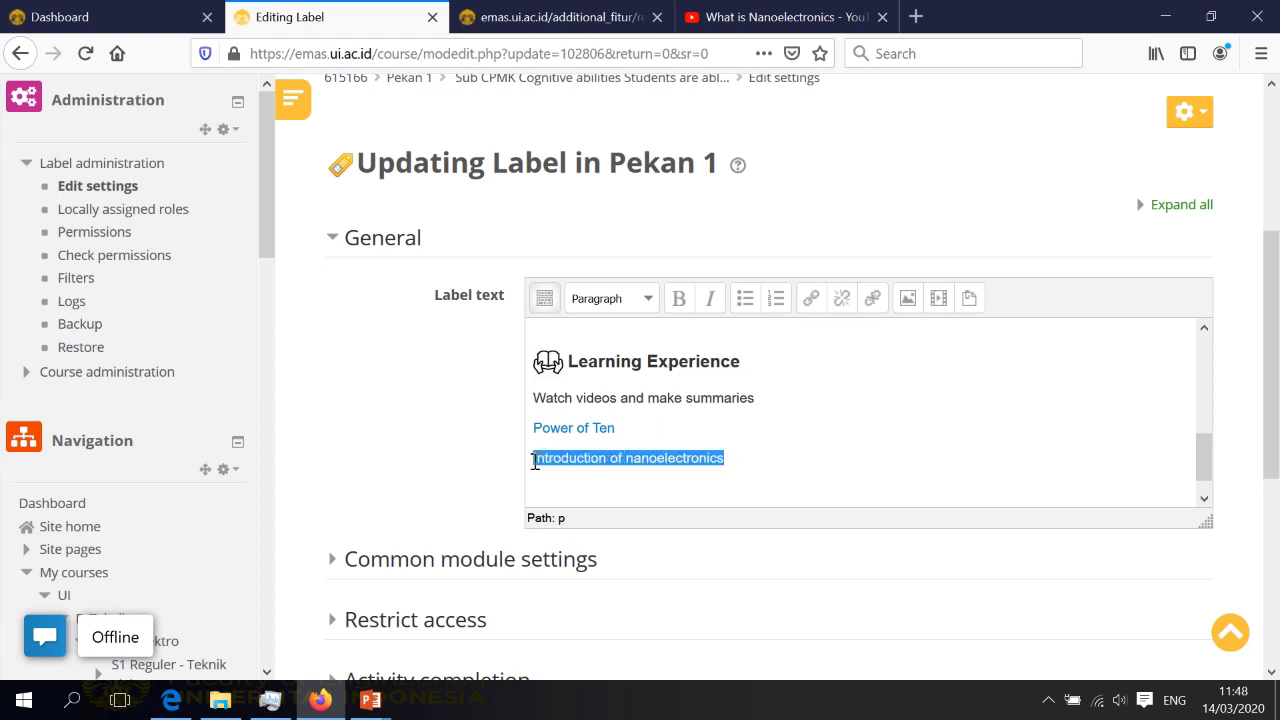
pyautogui.click(811, 299)
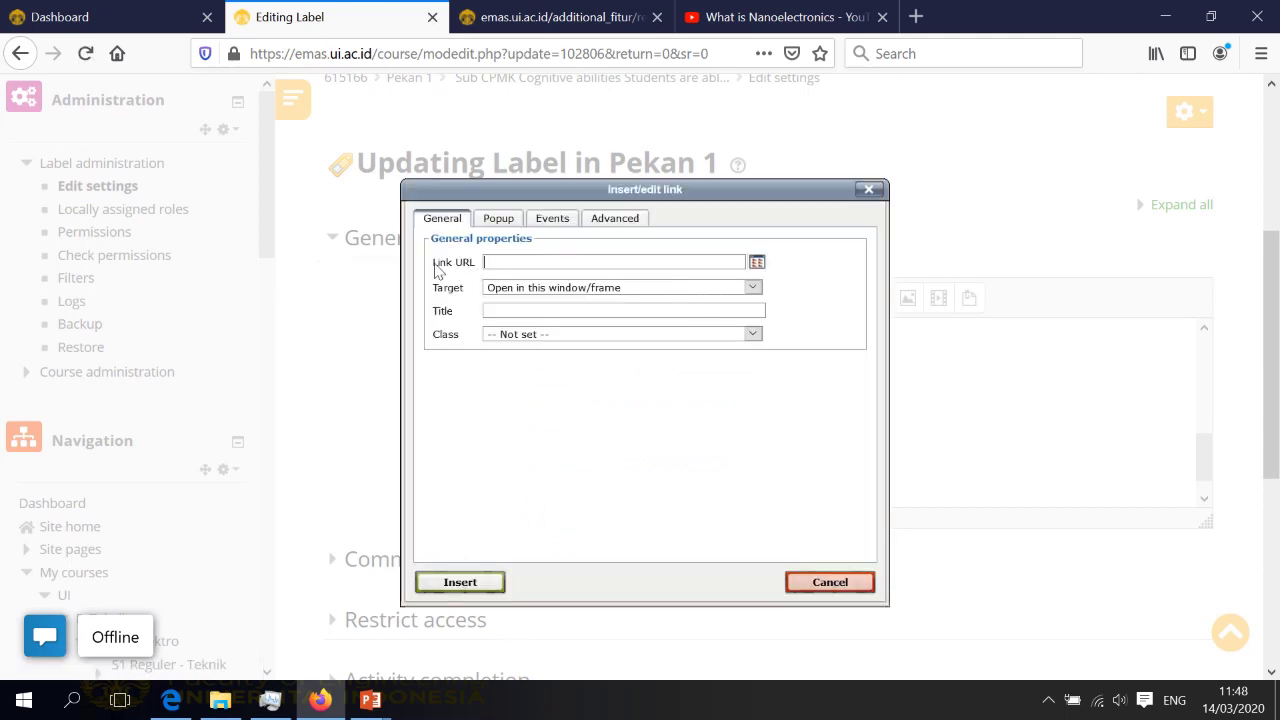
pyautogui.click(509, 259)
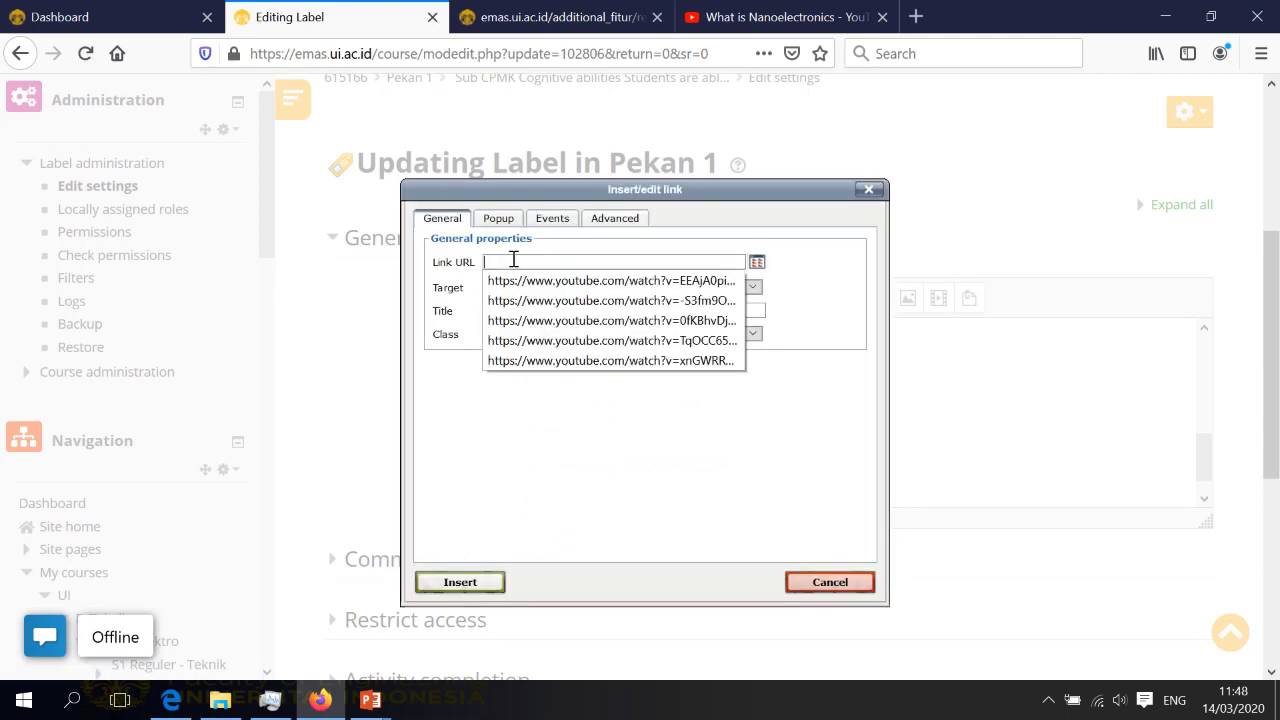
pyautogui.click(525, 280)
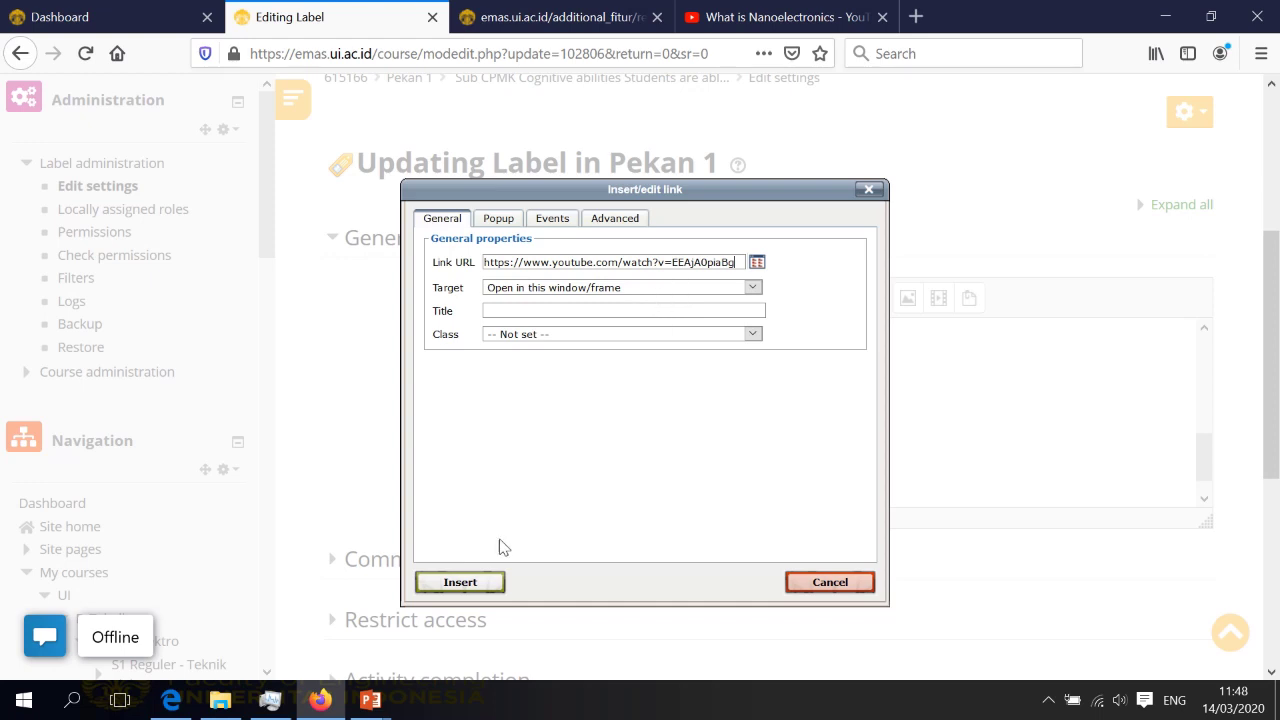
pyautogui.click(474, 586)
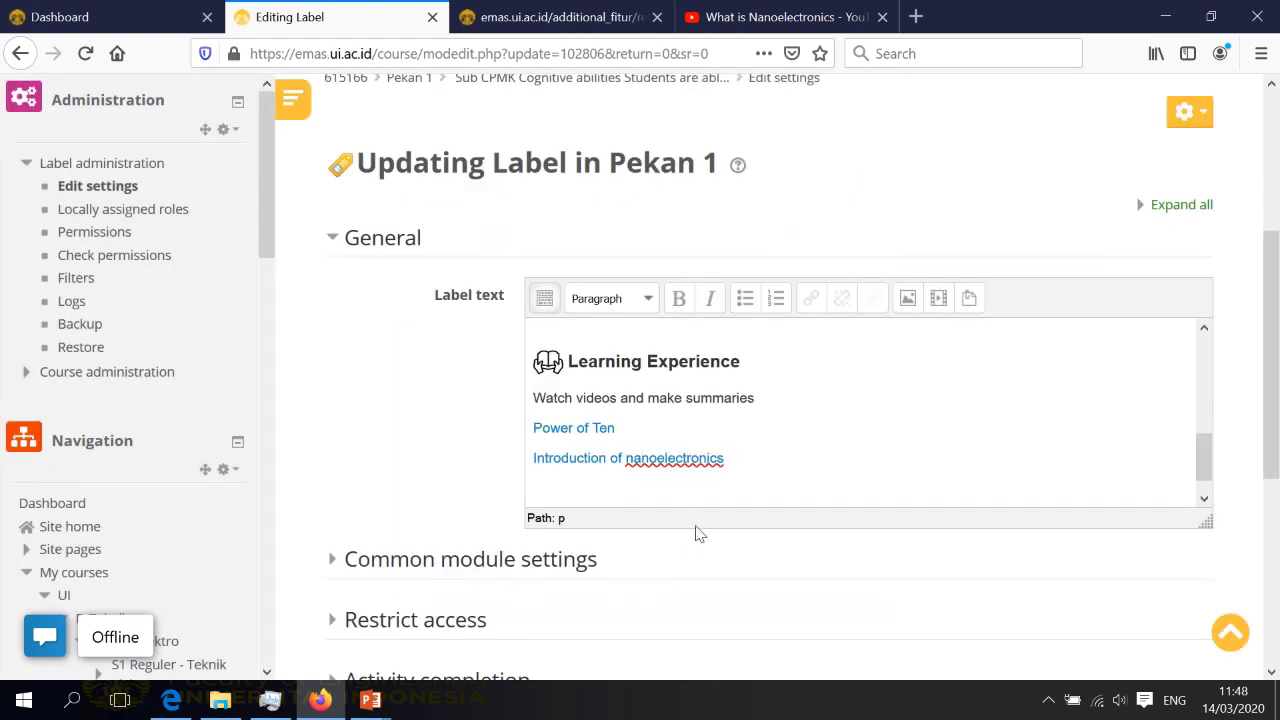
pyautogui.scroll(-5, 619, 482)
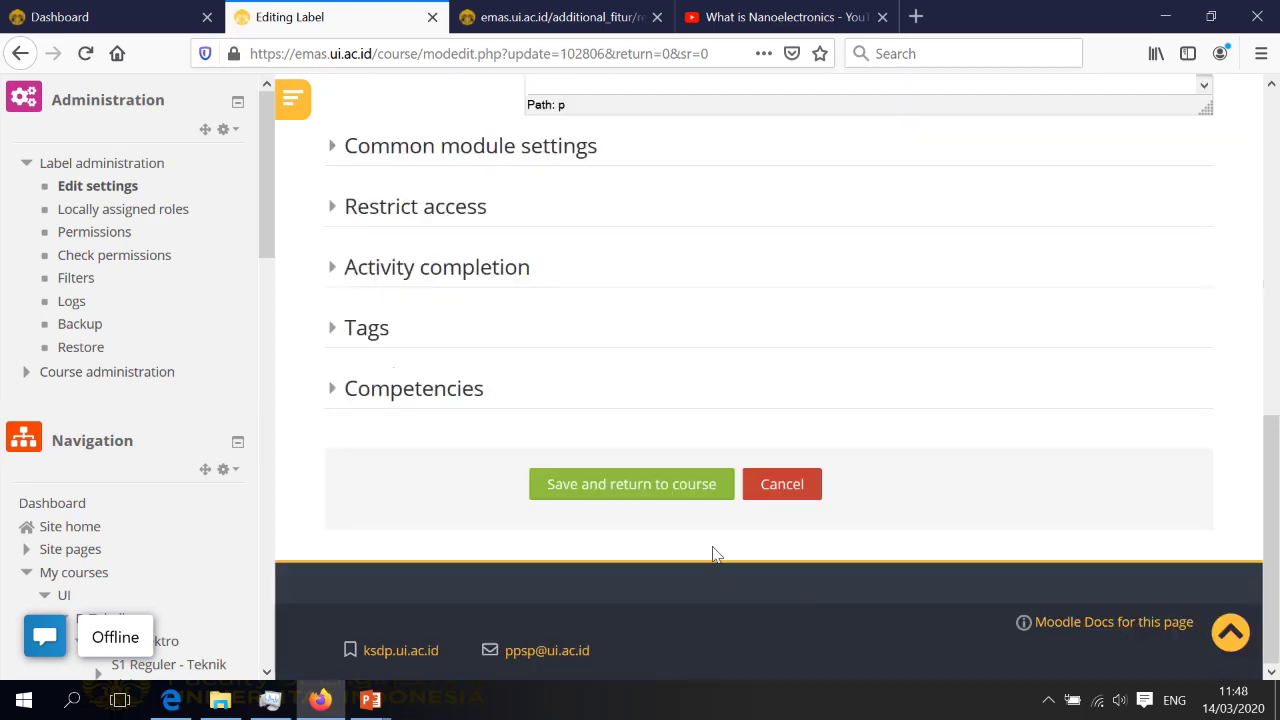
pyautogui.click(660, 484)
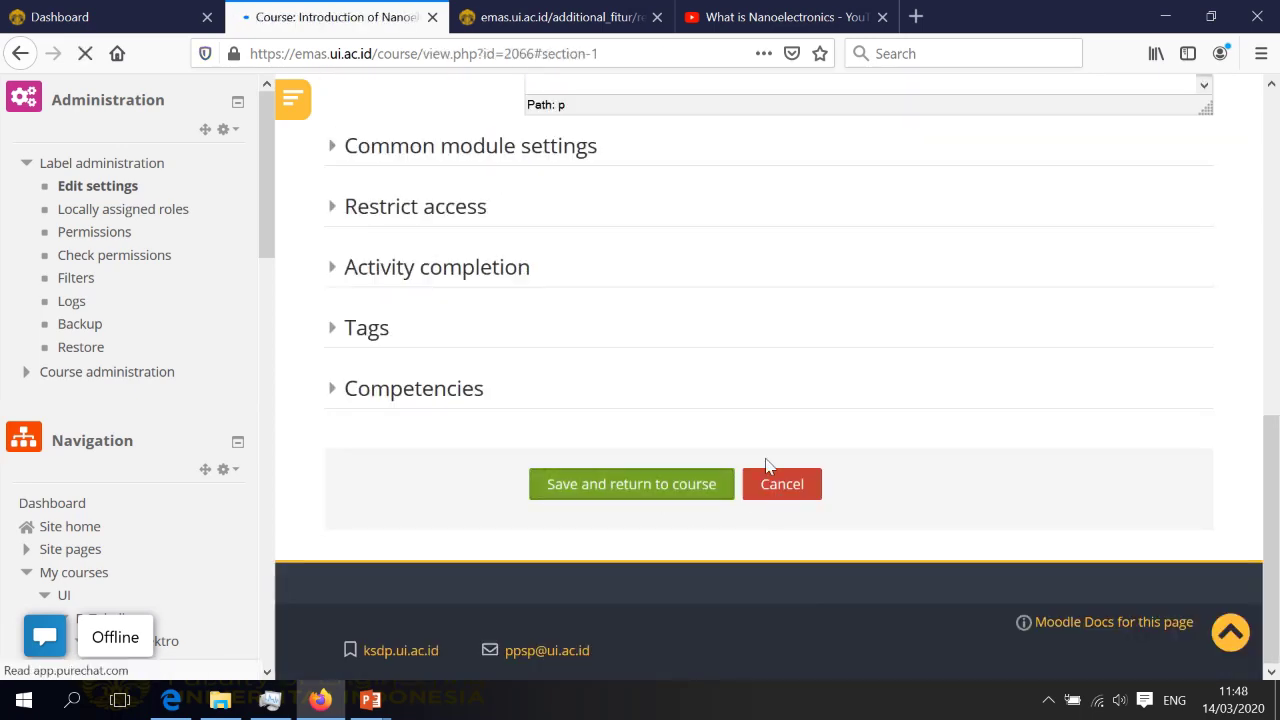
# Scroll through Pekan 1 to check the Sub CPMK list and both embedded videos
pyautogui.scroll(-3, 778, 440)
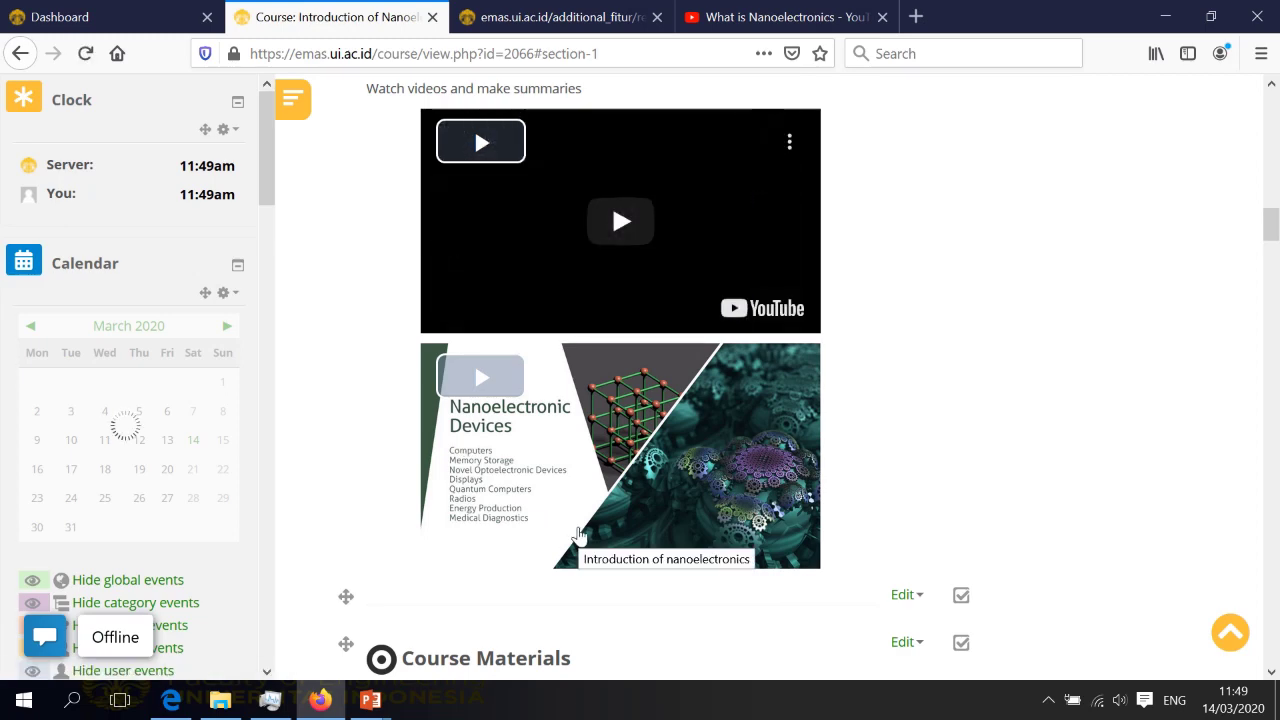
pyautogui.scroll(4, 840, 494)
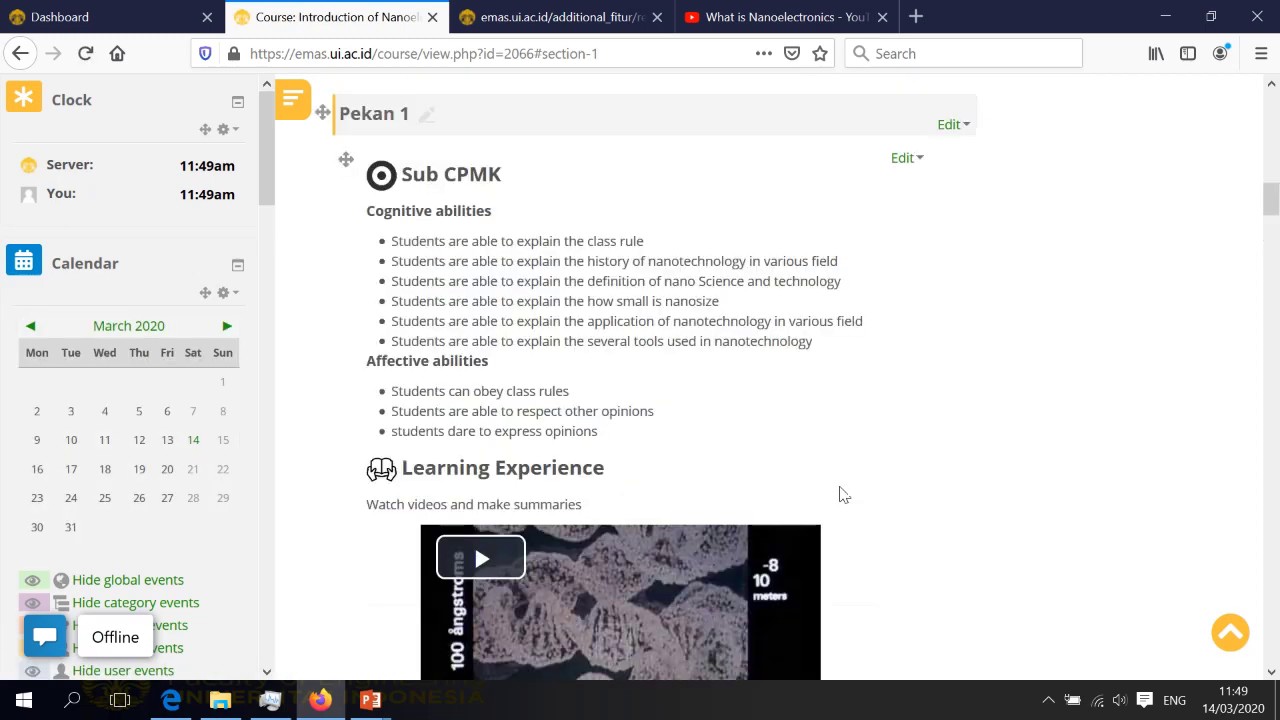
pyautogui.scroll(-5, 843, 494)
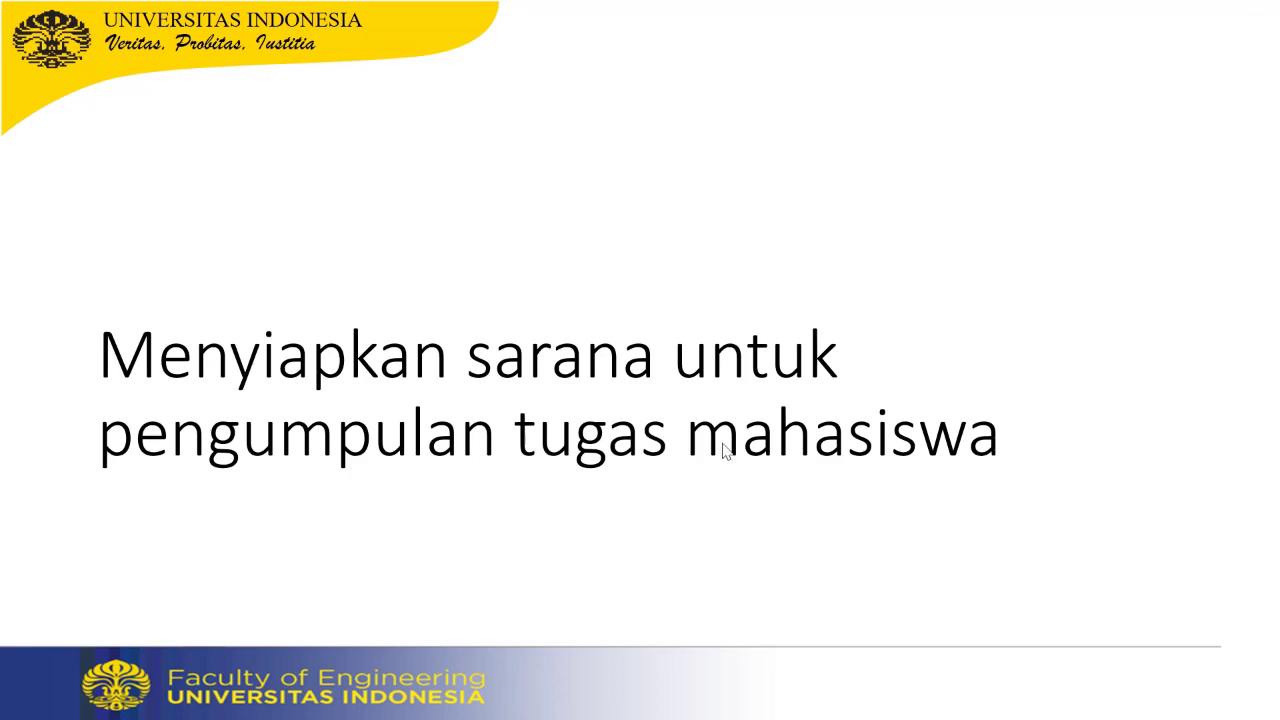
# Back in Firefox, add an Assignment activity under Pekan 1 to open the new-assignment form
pyautogui.press('super')
pyautogui.click(320, 702)
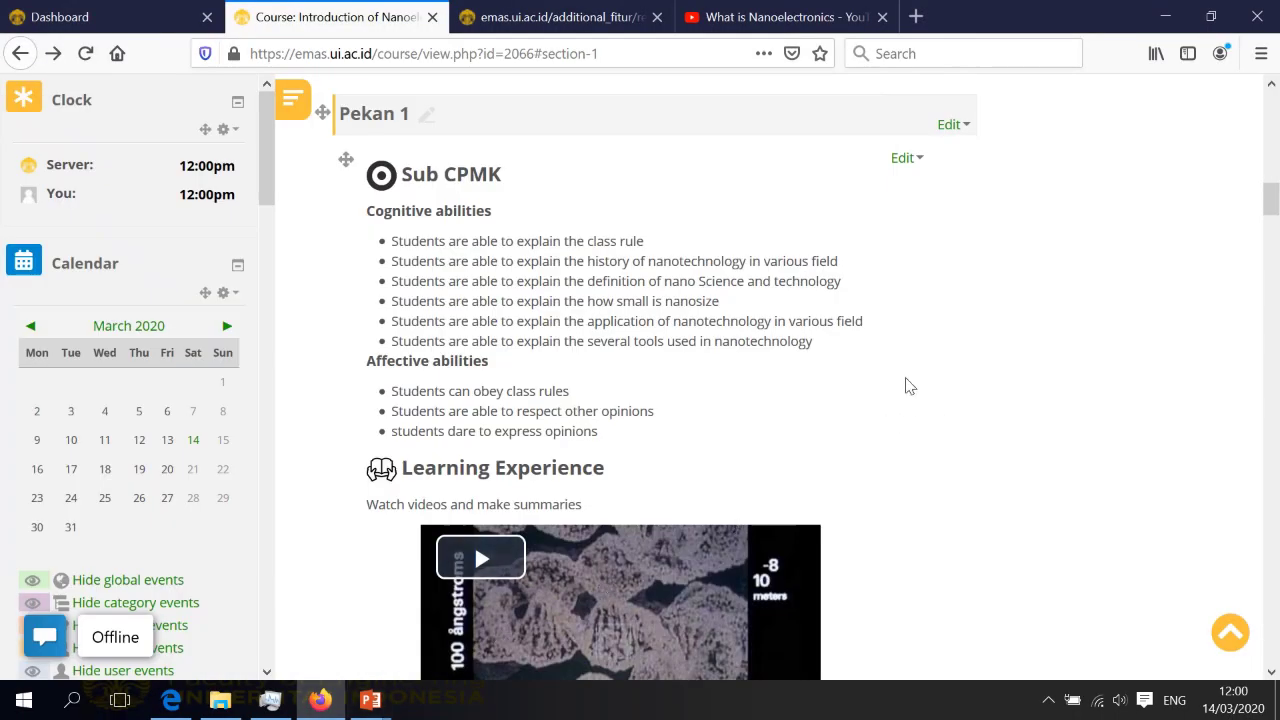
pyautogui.scroll(-4, 852, 392)
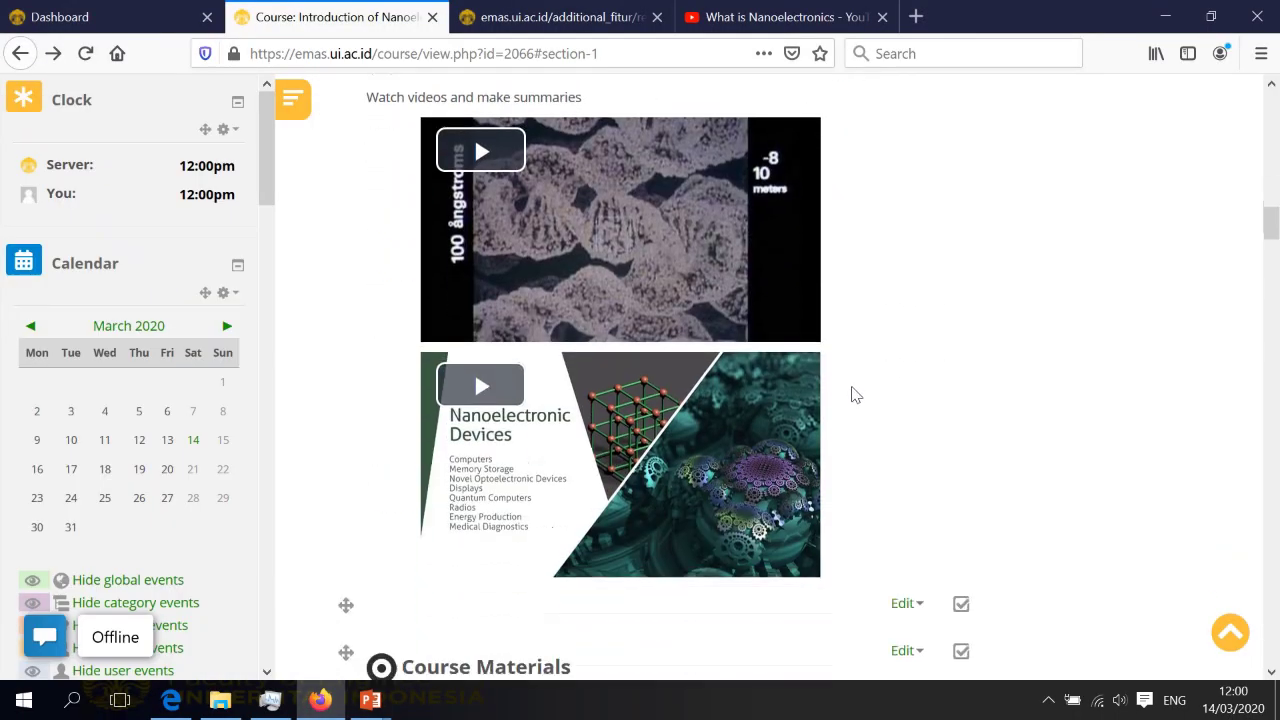
pyautogui.scroll(-3, 855, 395)
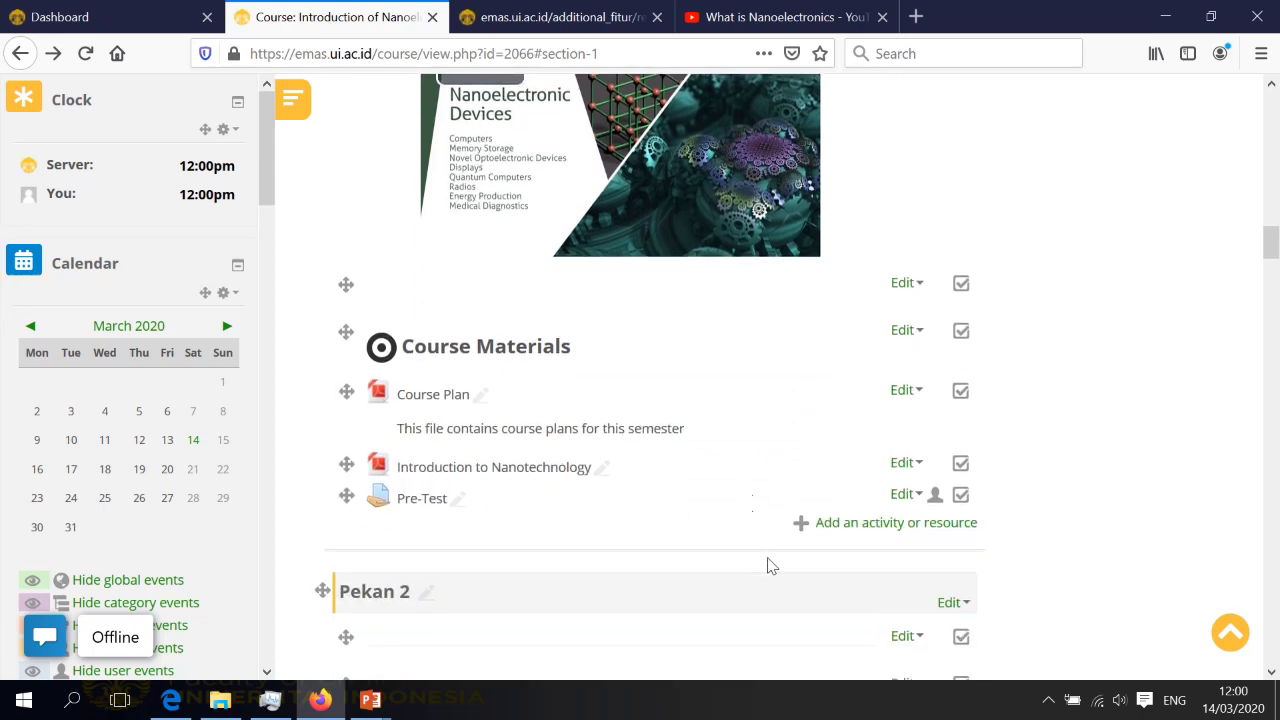
pyautogui.click(851, 525)
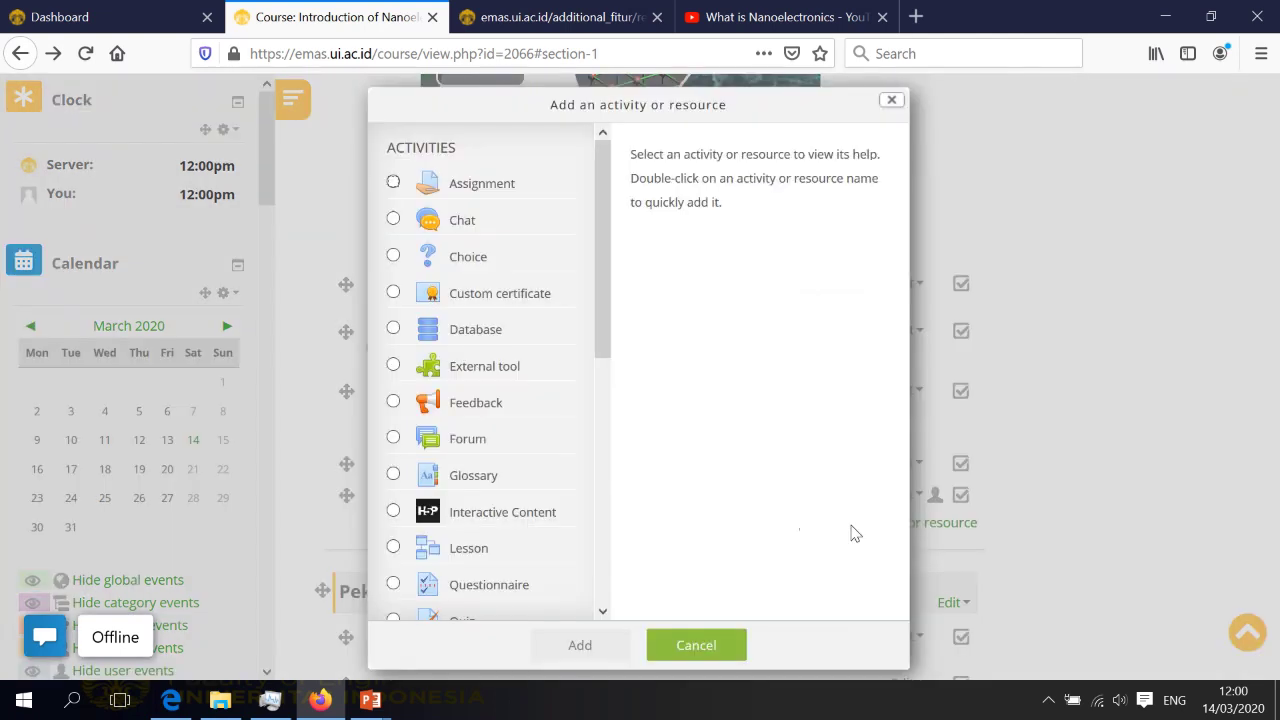
pyautogui.click(393, 183)
pyautogui.click(609, 647)
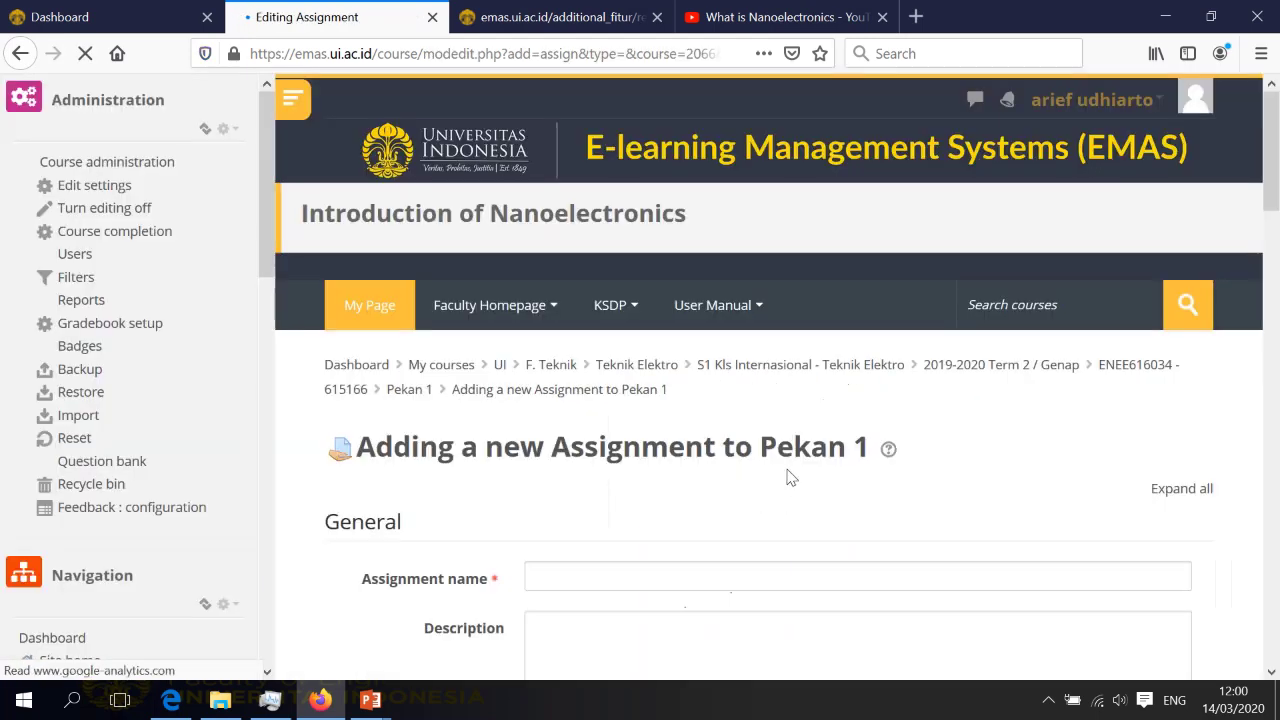
# Enter 'Home Work 1' as the assignment name, then scroll through Description and Additional files
pyautogui.scroll(-2, 850, 445)
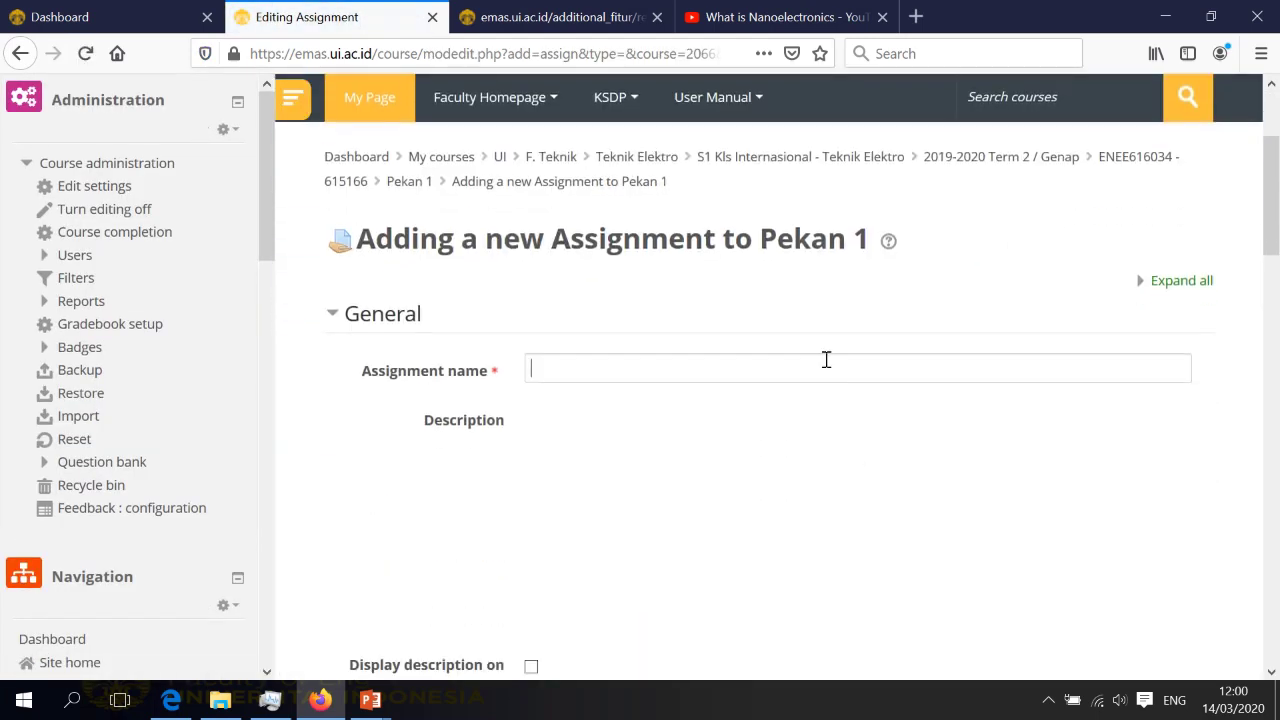
pyautogui.click(826, 360)
pyautogui.write('HOm')
pyautogui.press('BackSpace')
pyautogui.press('BackSpace')
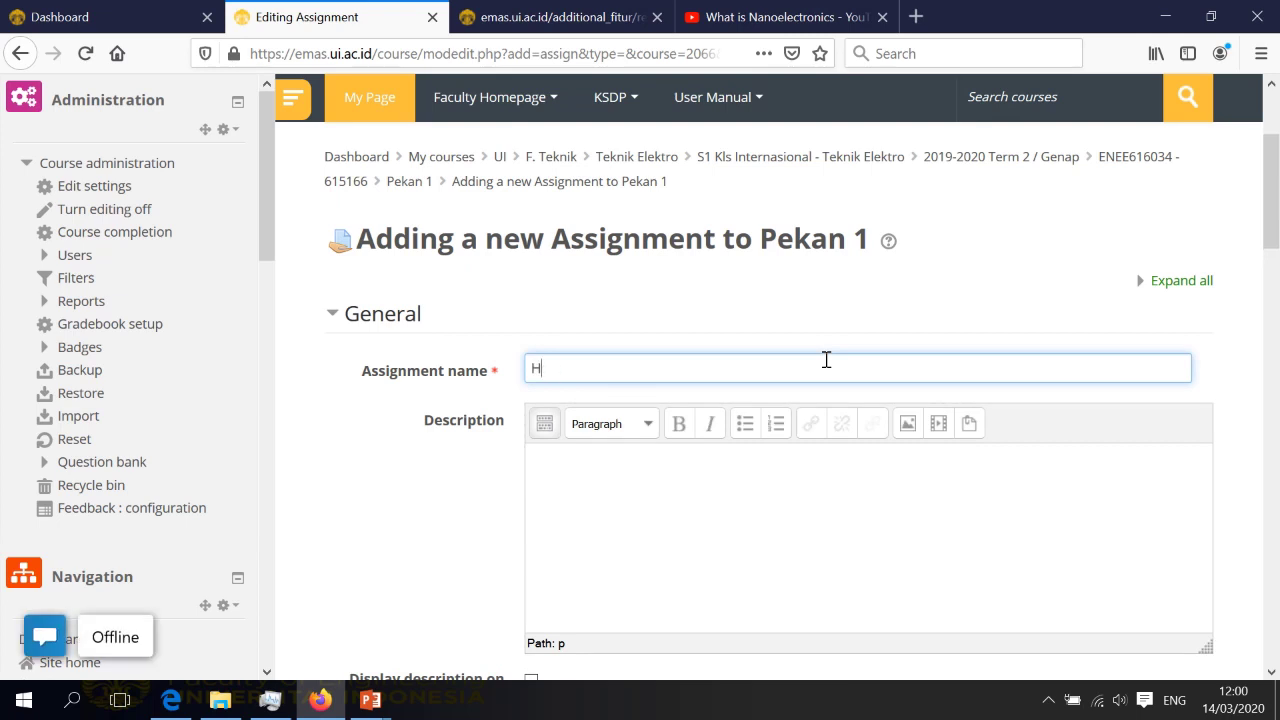
pyautogui.write('ome Work 1')
pyautogui.scroll(-2, 828, 427)
pyautogui.click(830, 434)
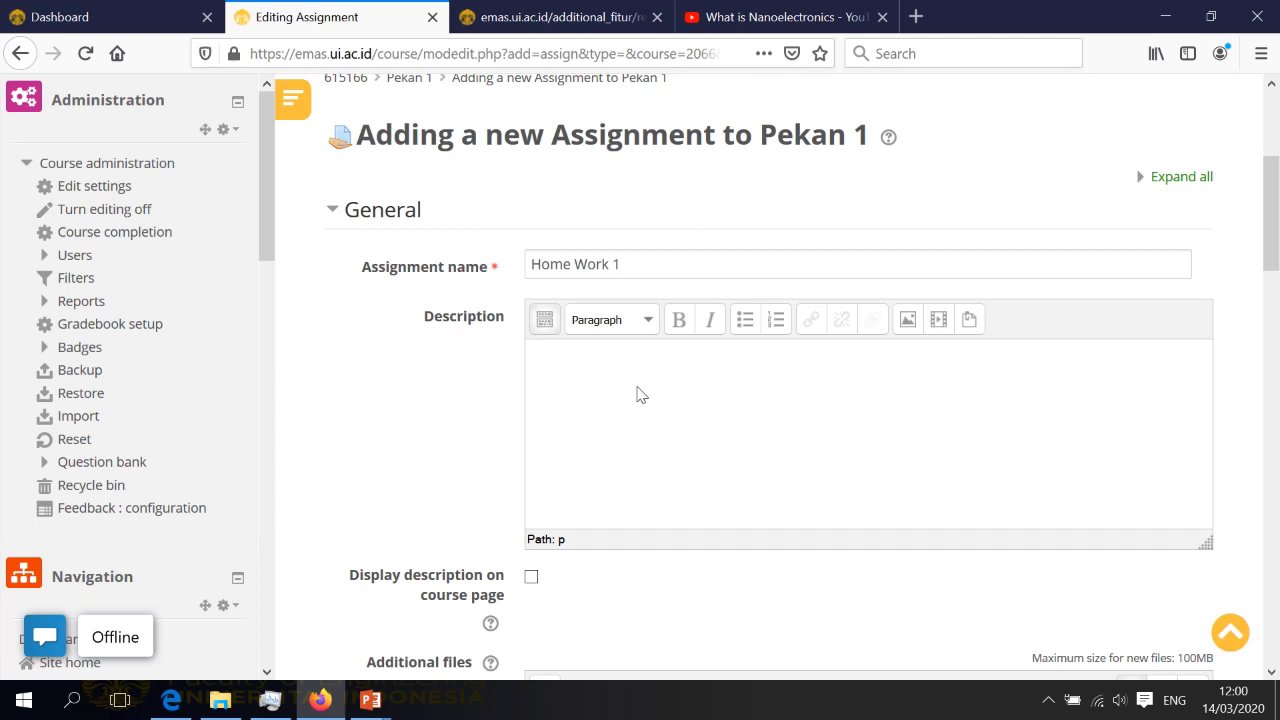
pyautogui.scroll(-2, 638, 397)
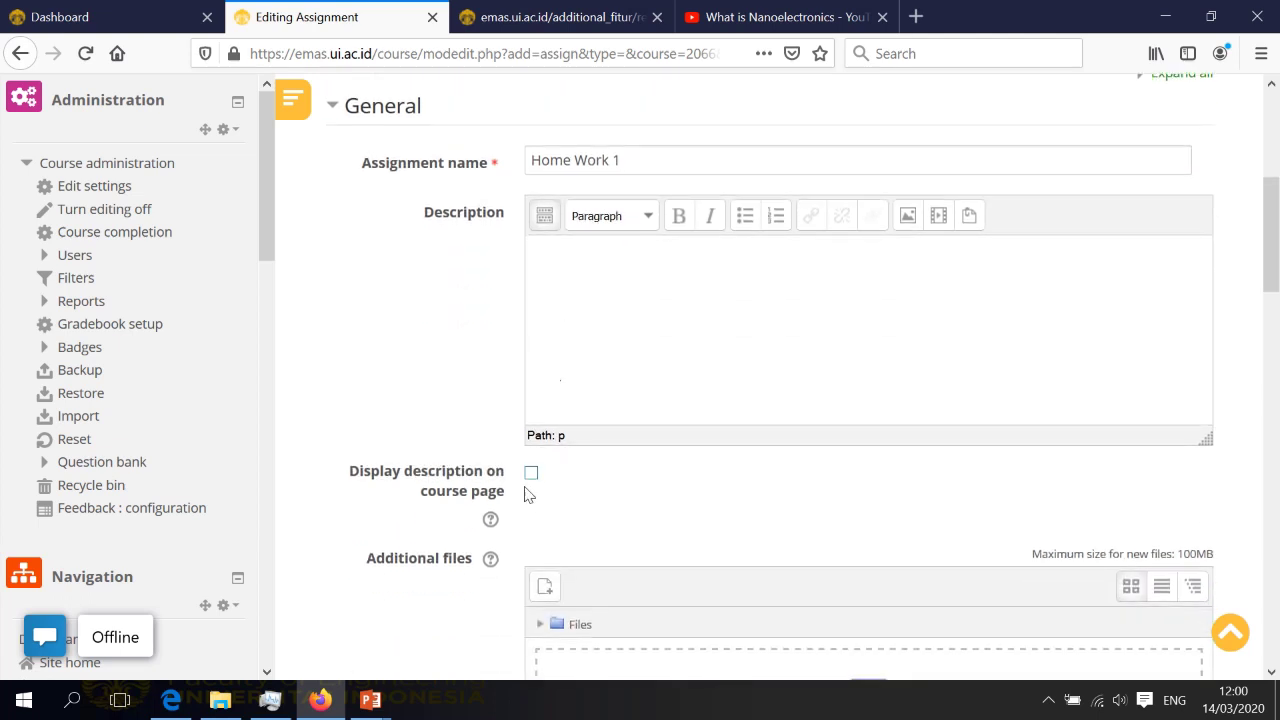
pyautogui.scroll(-3, 797, 454)
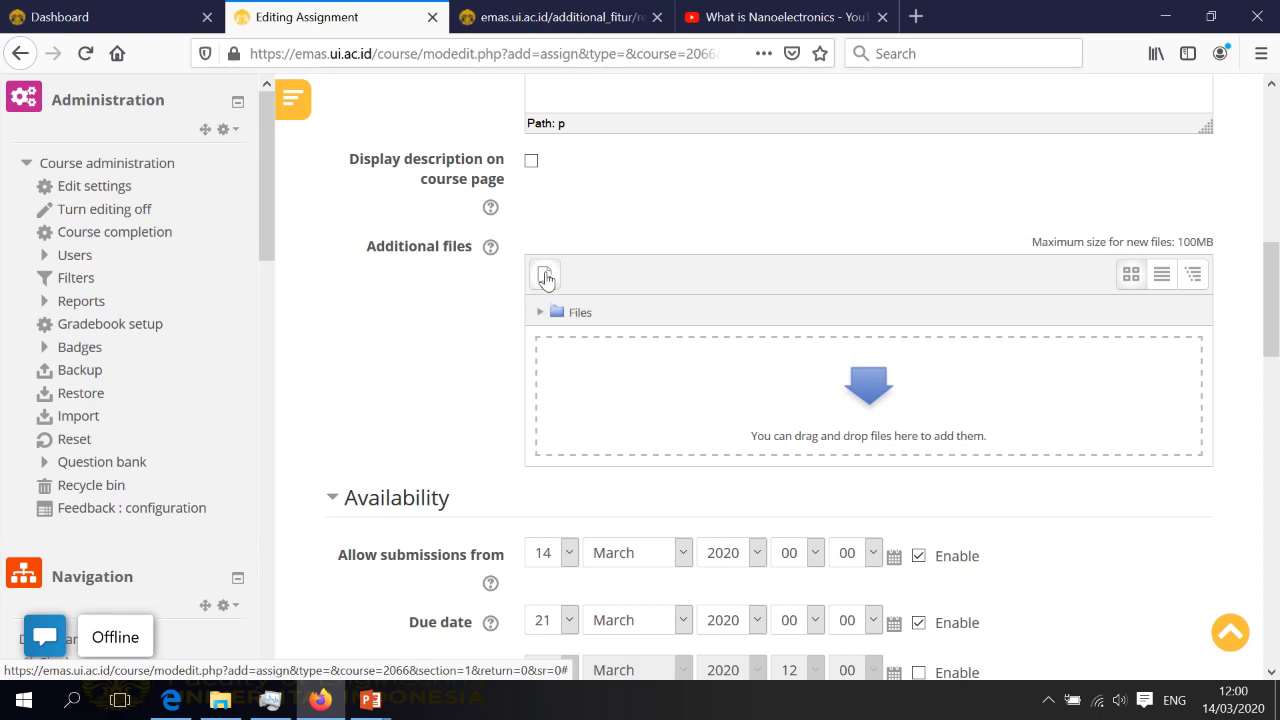
pyautogui.scroll(-3, 711, 343)
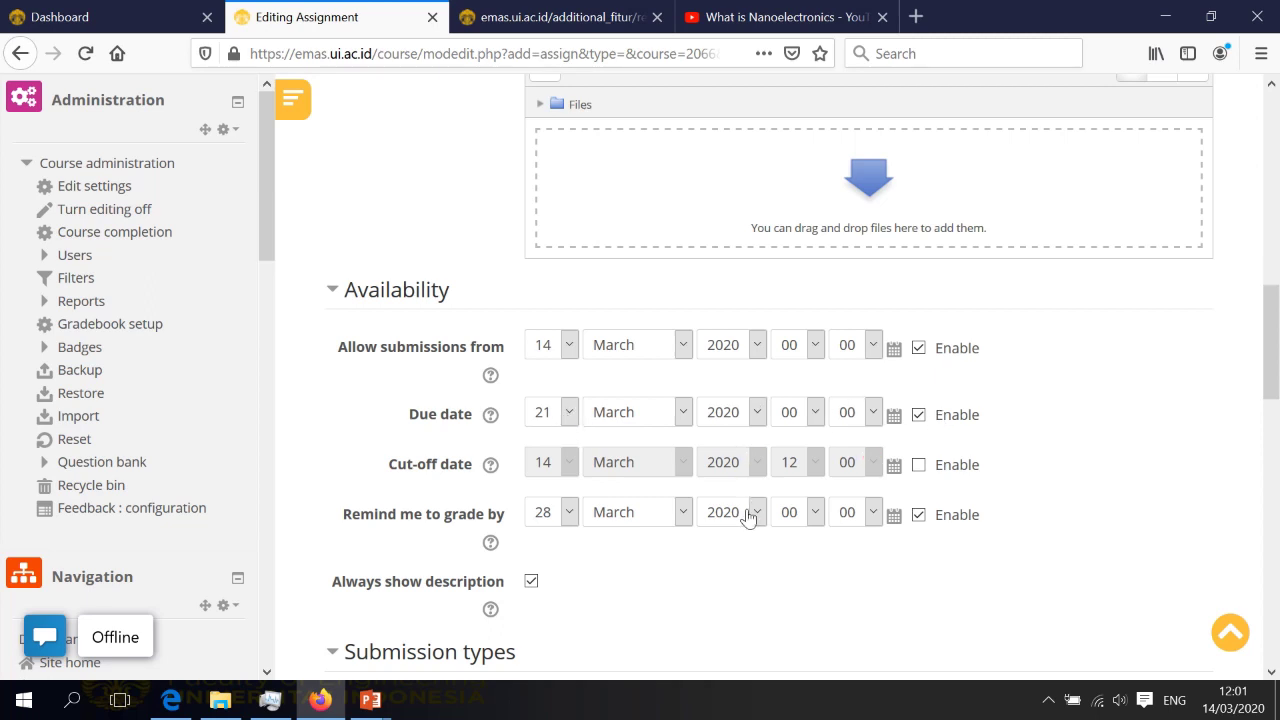
pyautogui.scroll(-2, 745, 520)
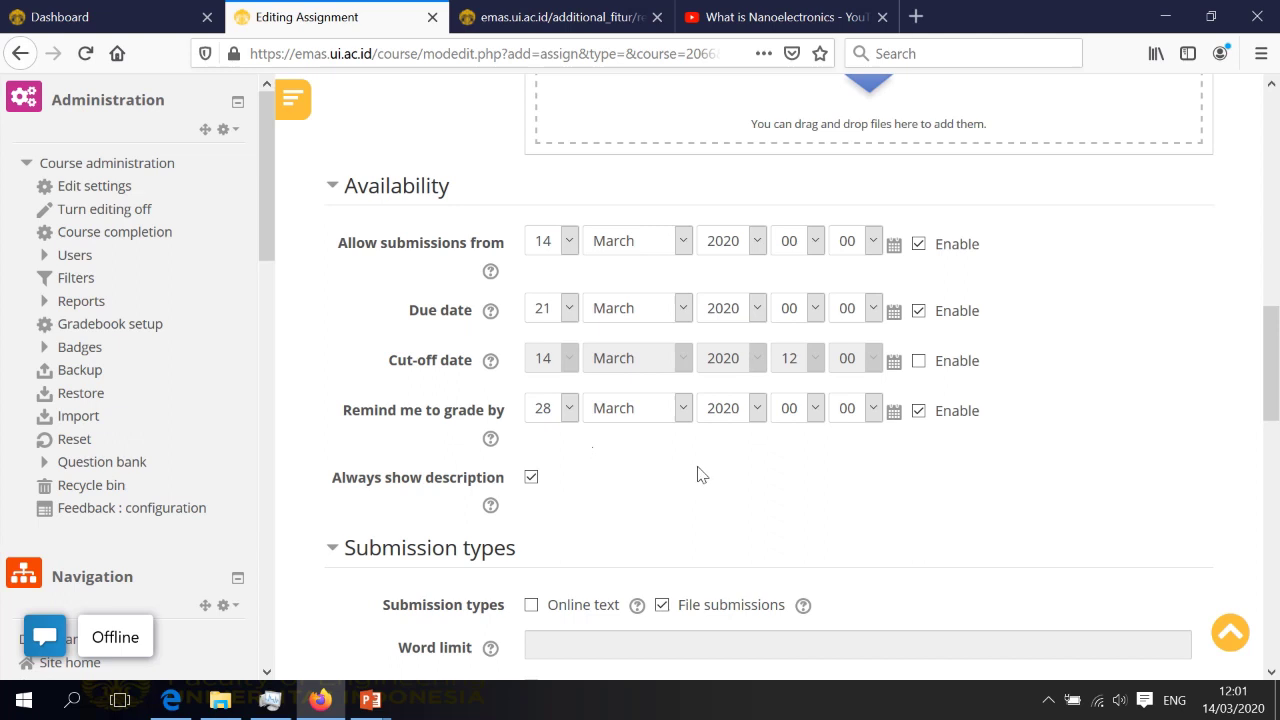
pyautogui.scroll(-4, 698, 475)
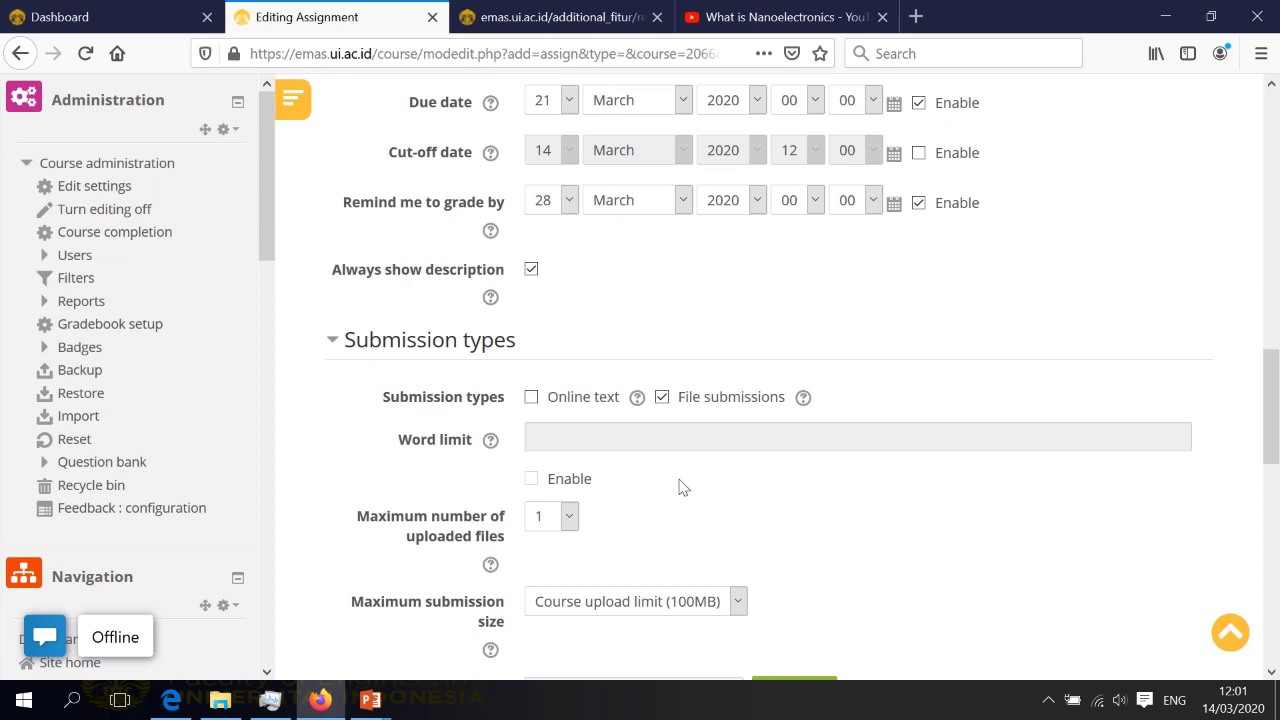
pyautogui.scroll(-1, 683, 487)
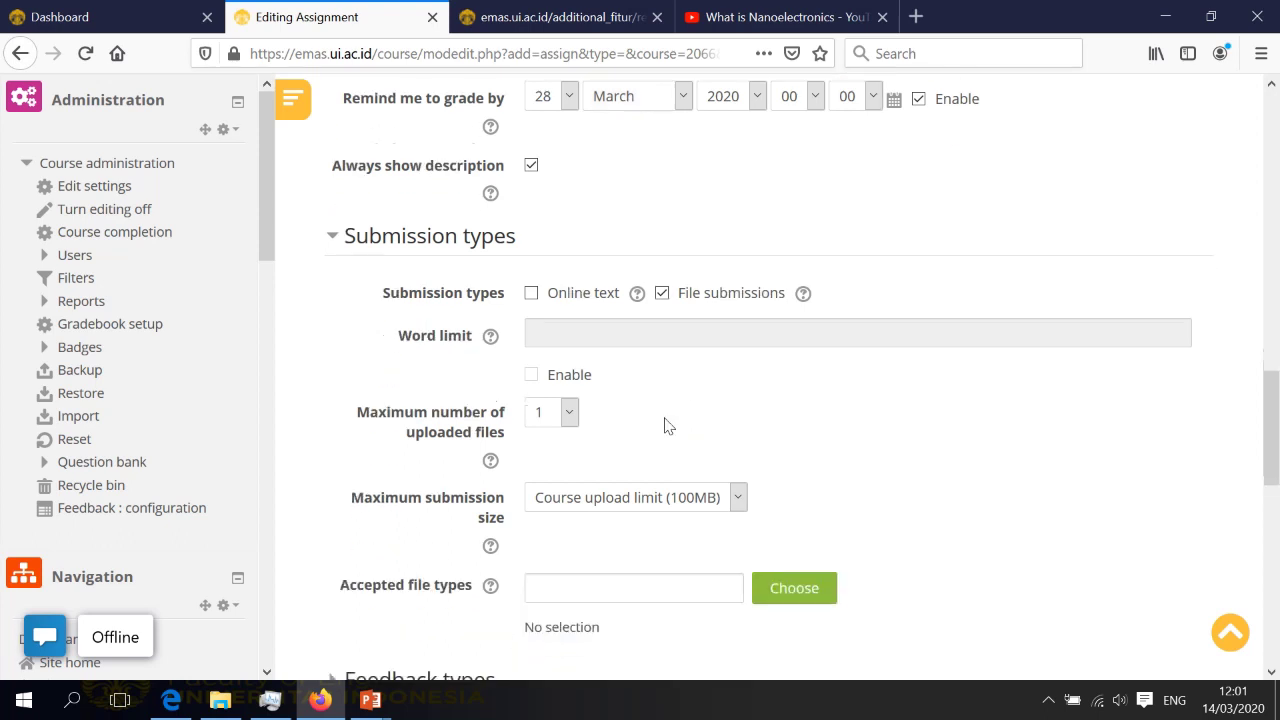
pyautogui.click(696, 301)
pyautogui.click(696, 301)
pyautogui.scroll(-1, 722, 415)
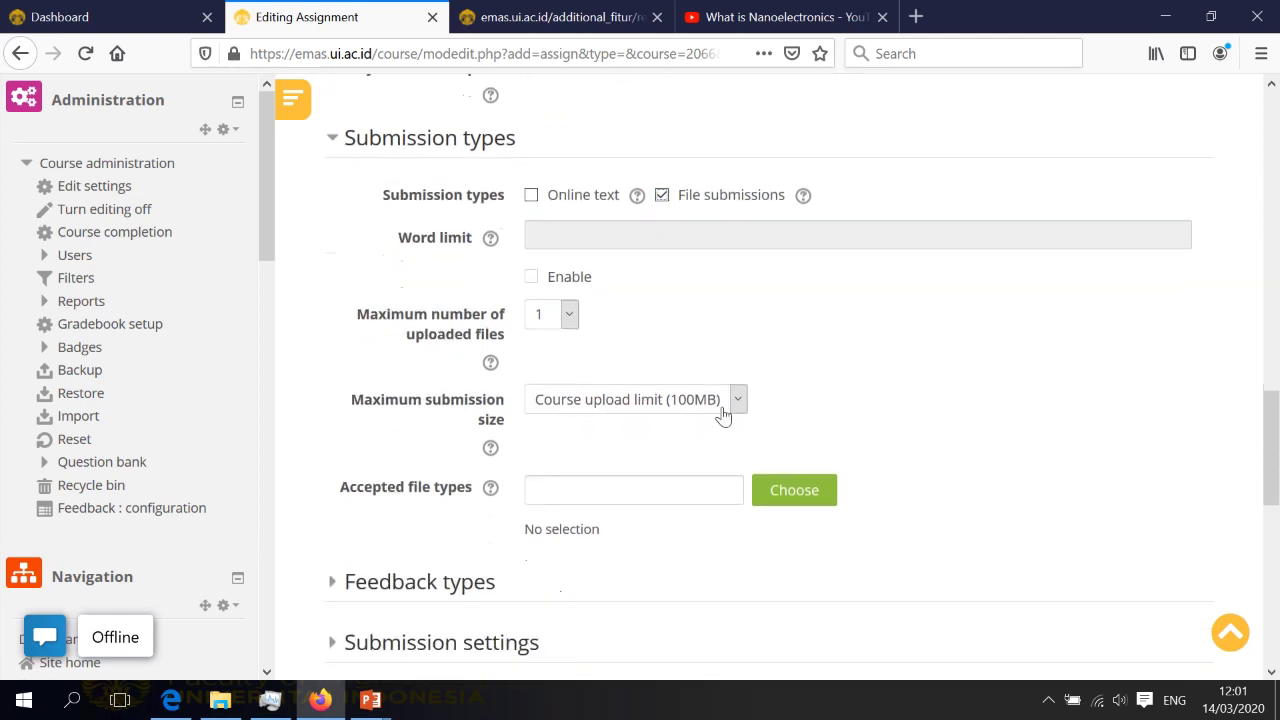
pyautogui.click(569, 308)
pyautogui.click(621, 343)
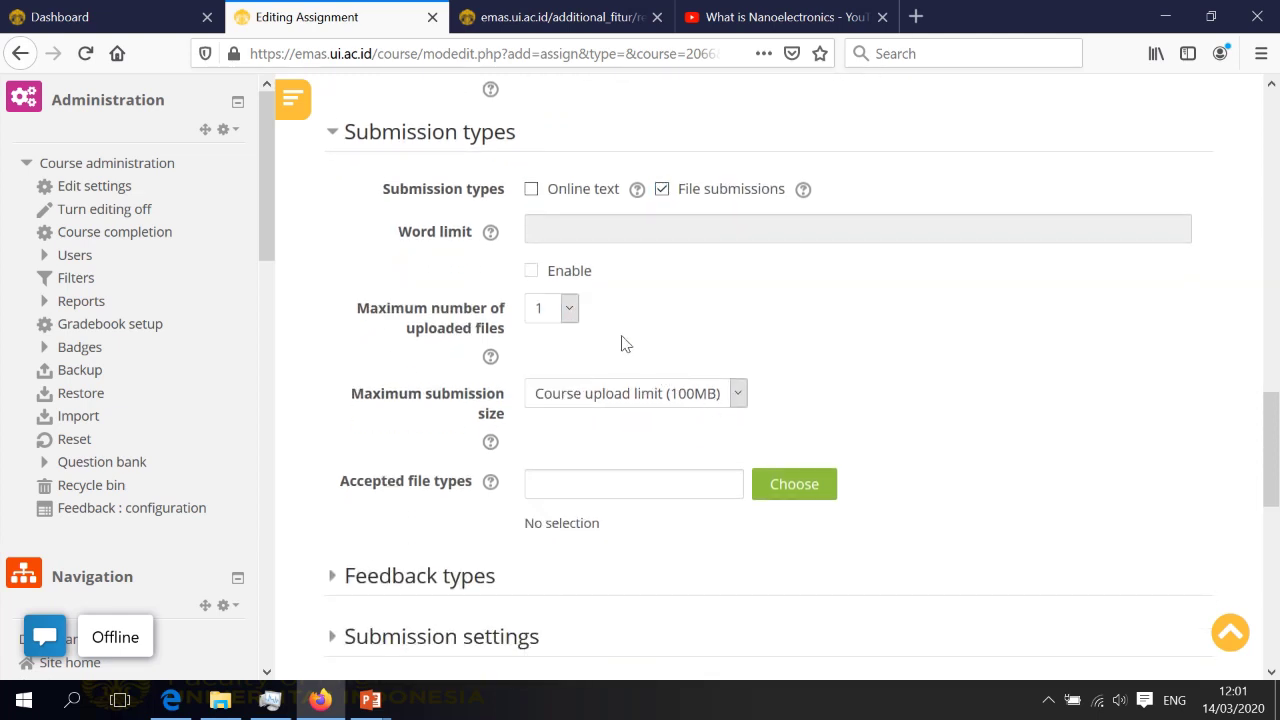
pyautogui.click(737, 393)
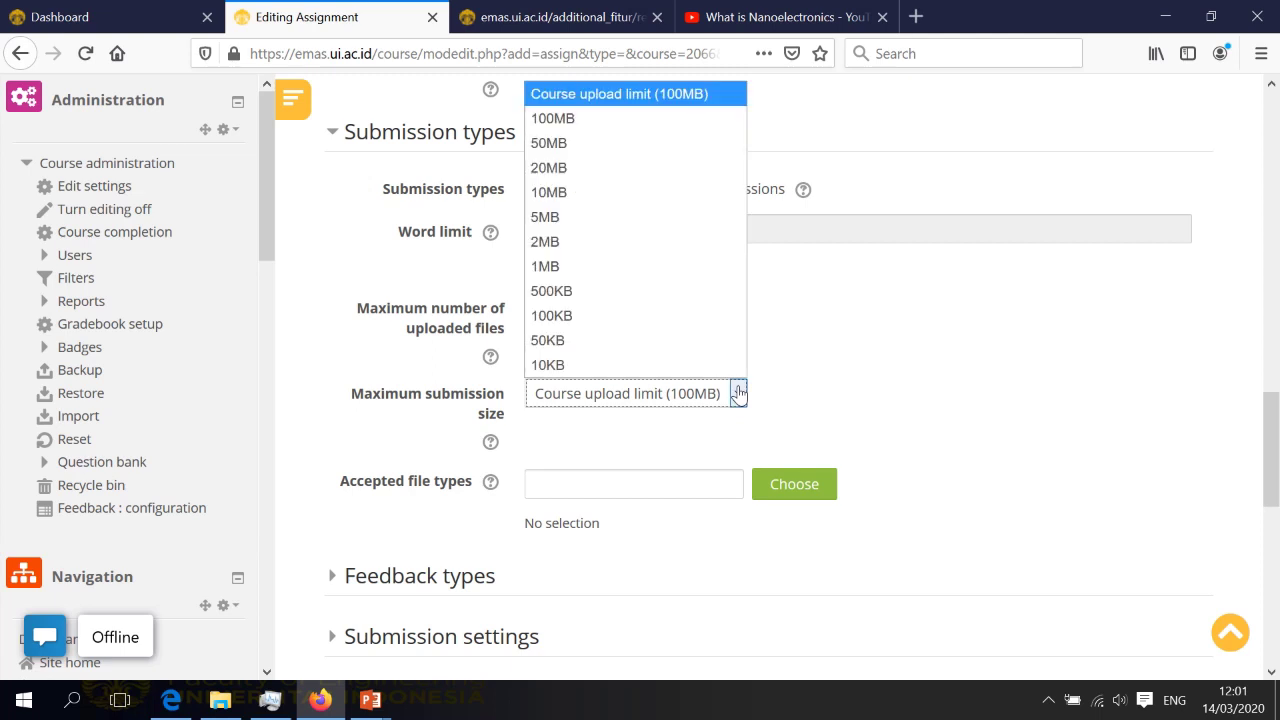
pyautogui.click(797, 339)
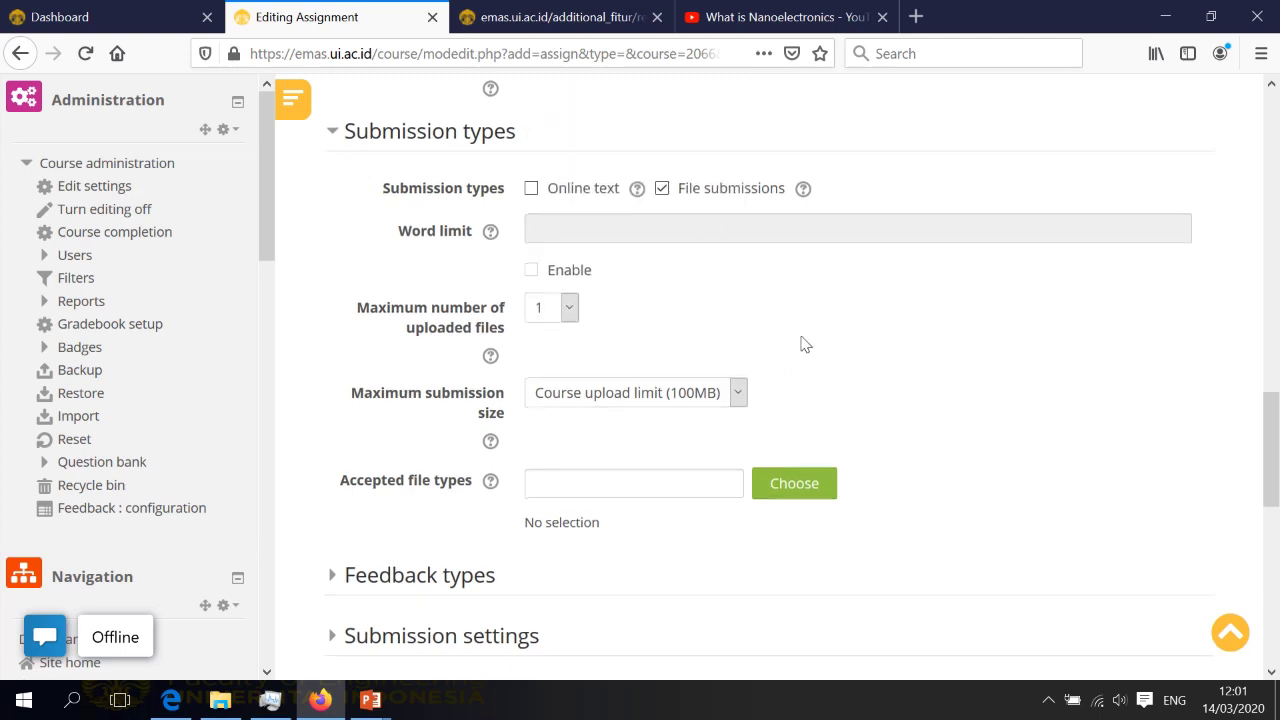
pyautogui.scroll(-2, 803, 343)
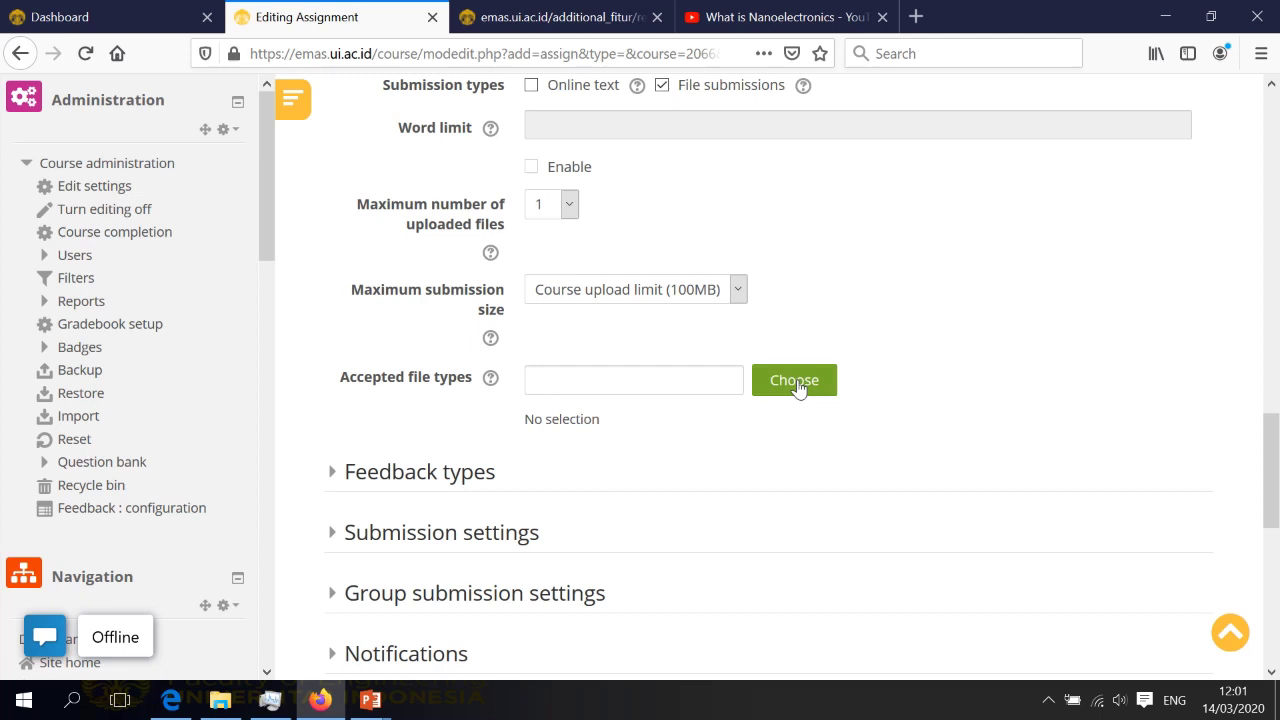
pyautogui.click(796, 384)
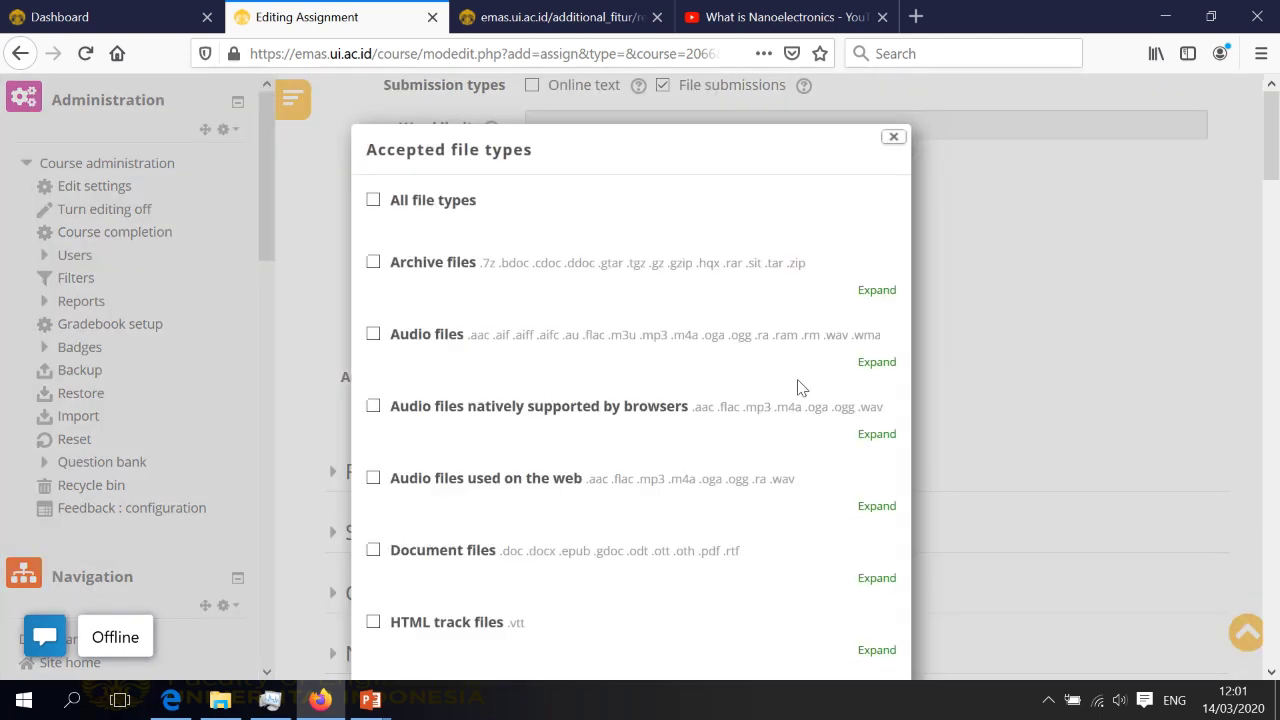
pyautogui.scroll(-2, 745, 445)
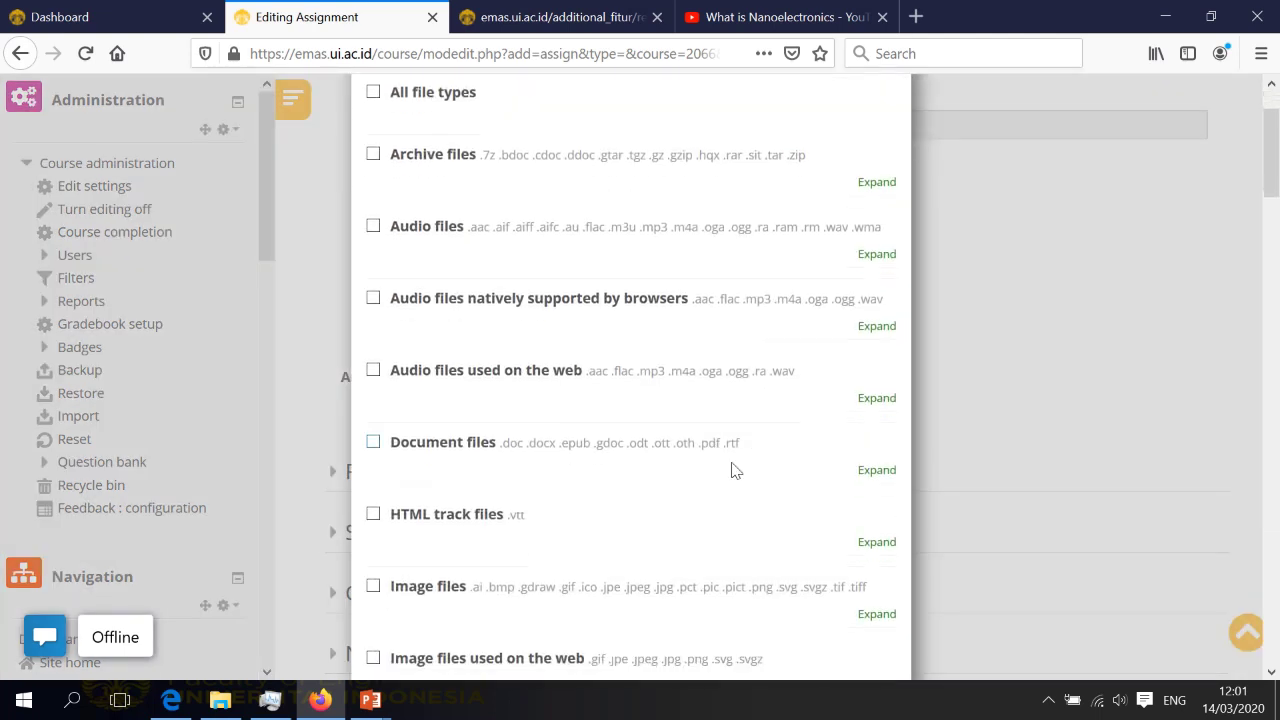
pyautogui.click(375, 445)
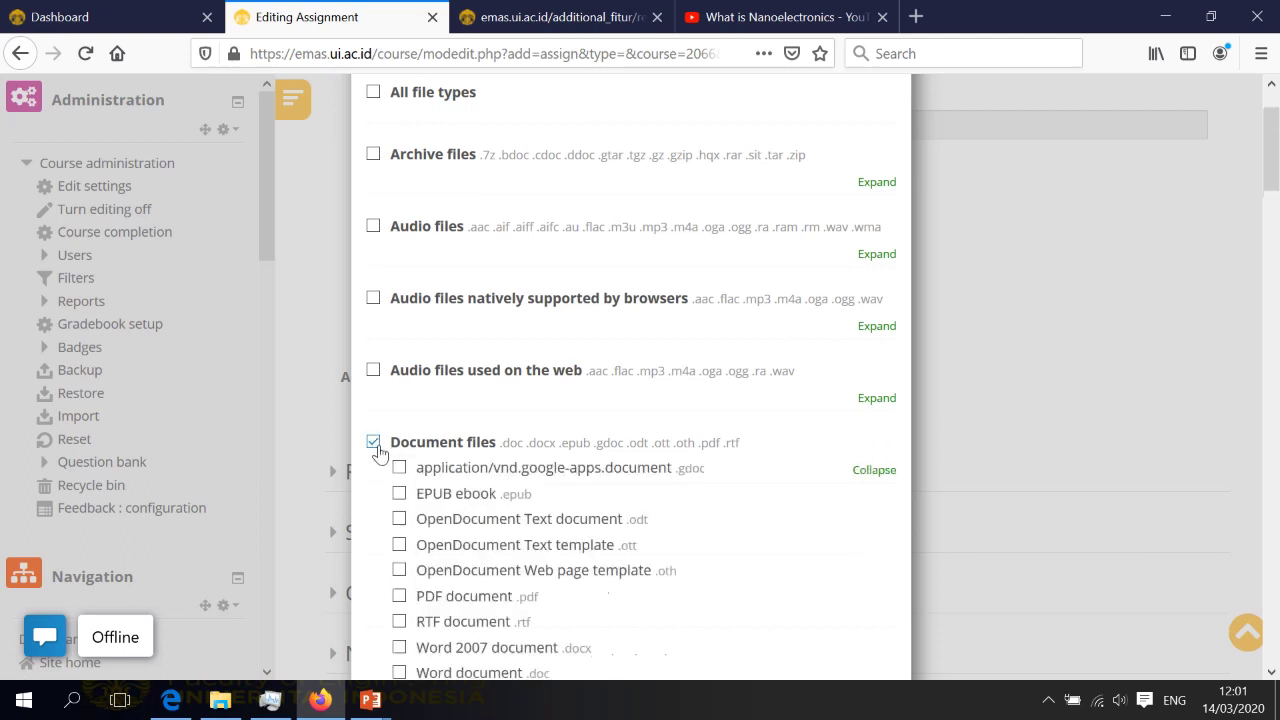
pyautogui.scroll(-2, 689, 466)
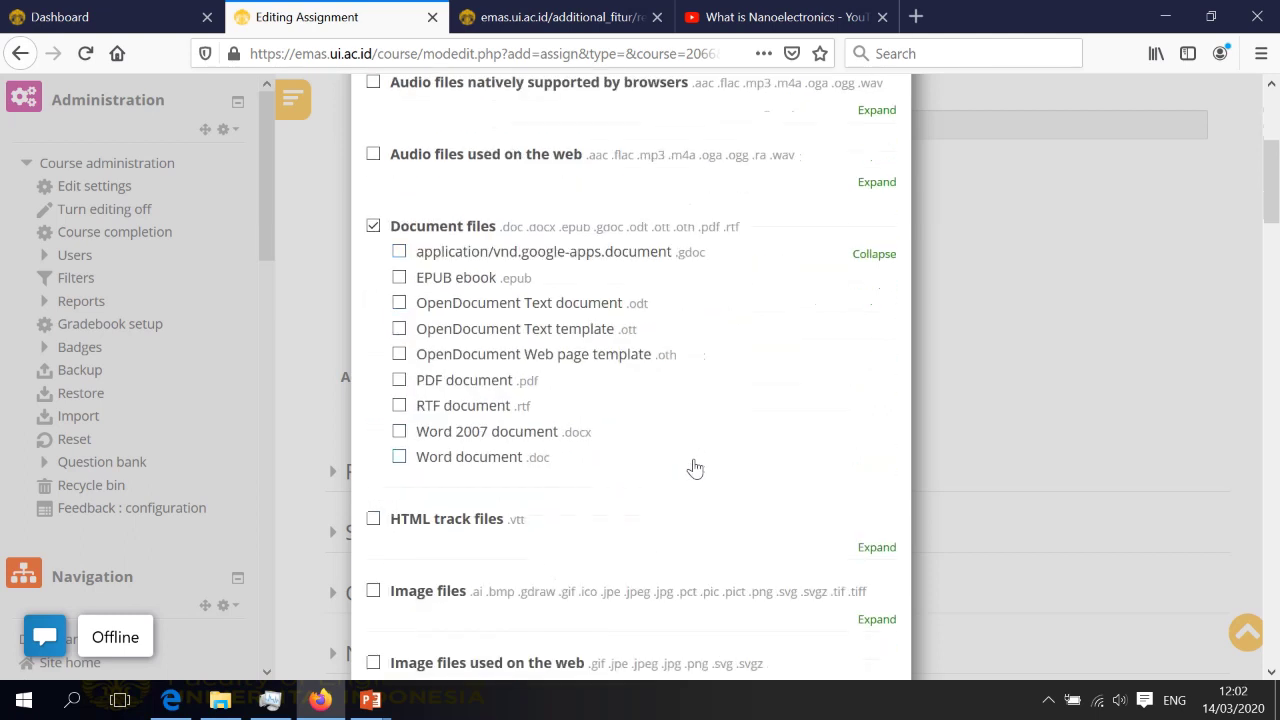
pyautogui.click(400, 381)
pyautogui.click(399, 459)
pyautogui.scroll(-20, 615, 463)
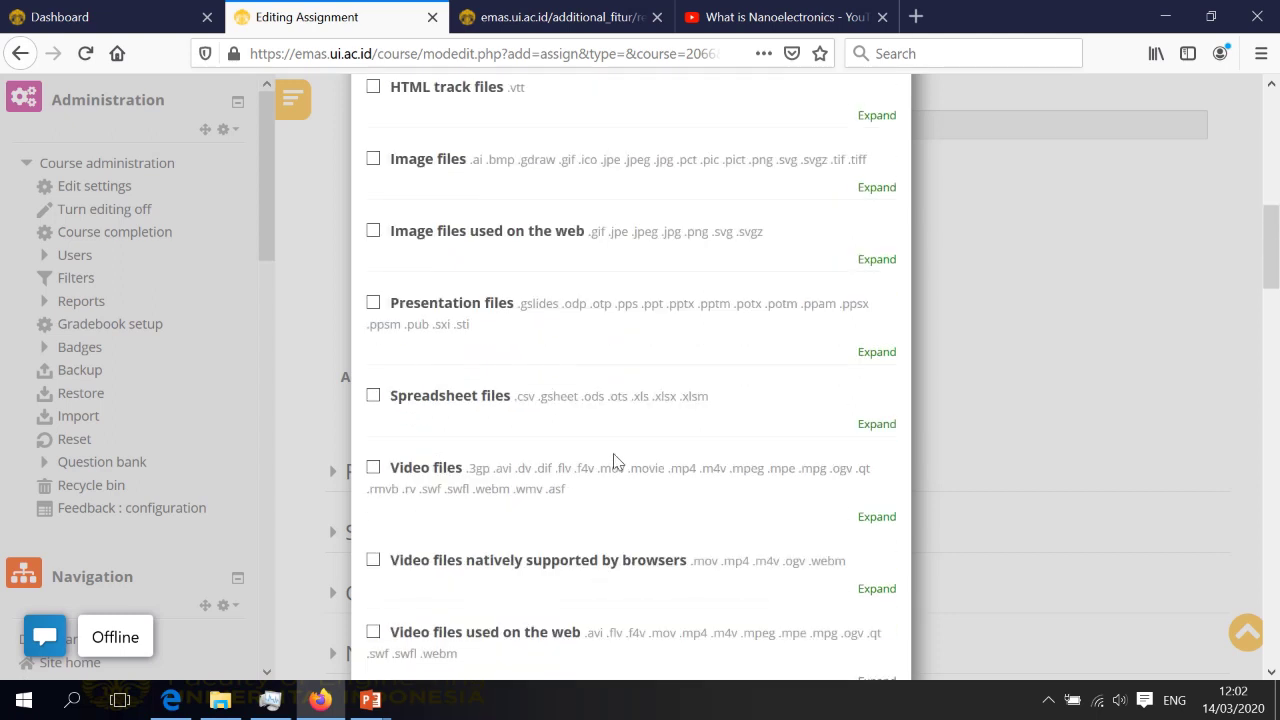
pyautogui.scroll(-5, 642, 544)
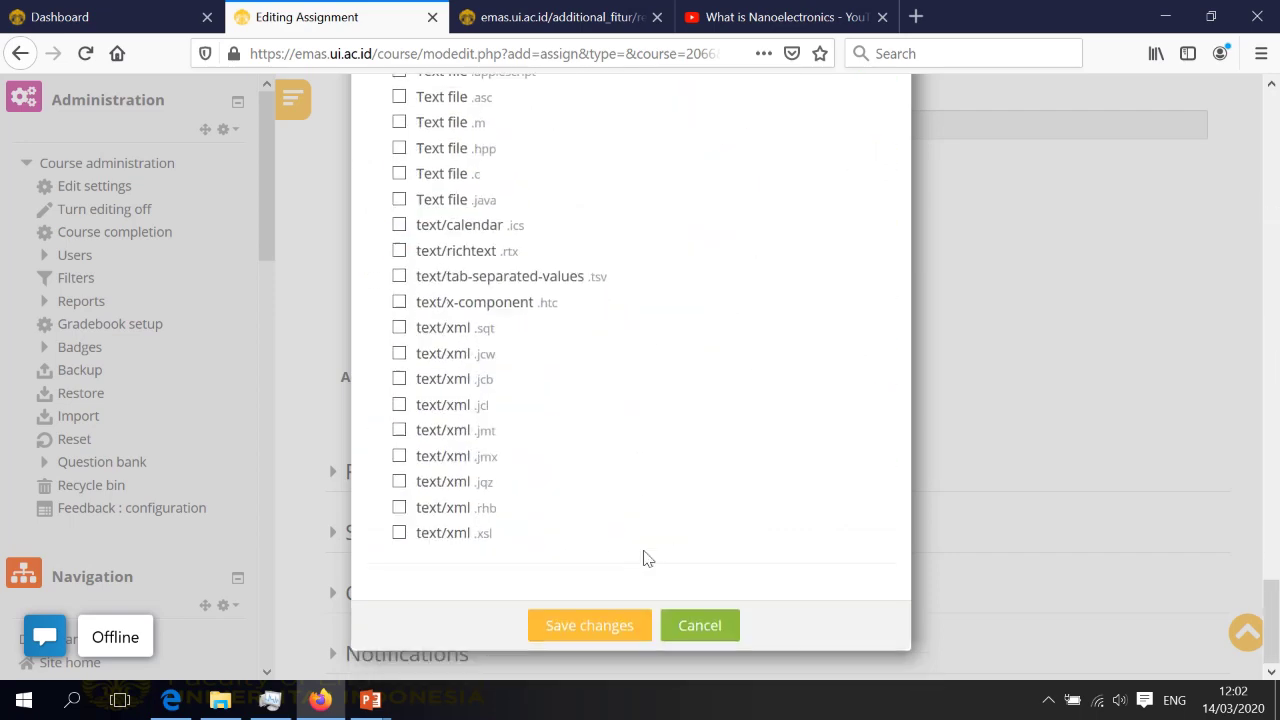
pyautogui.click(600, 628)
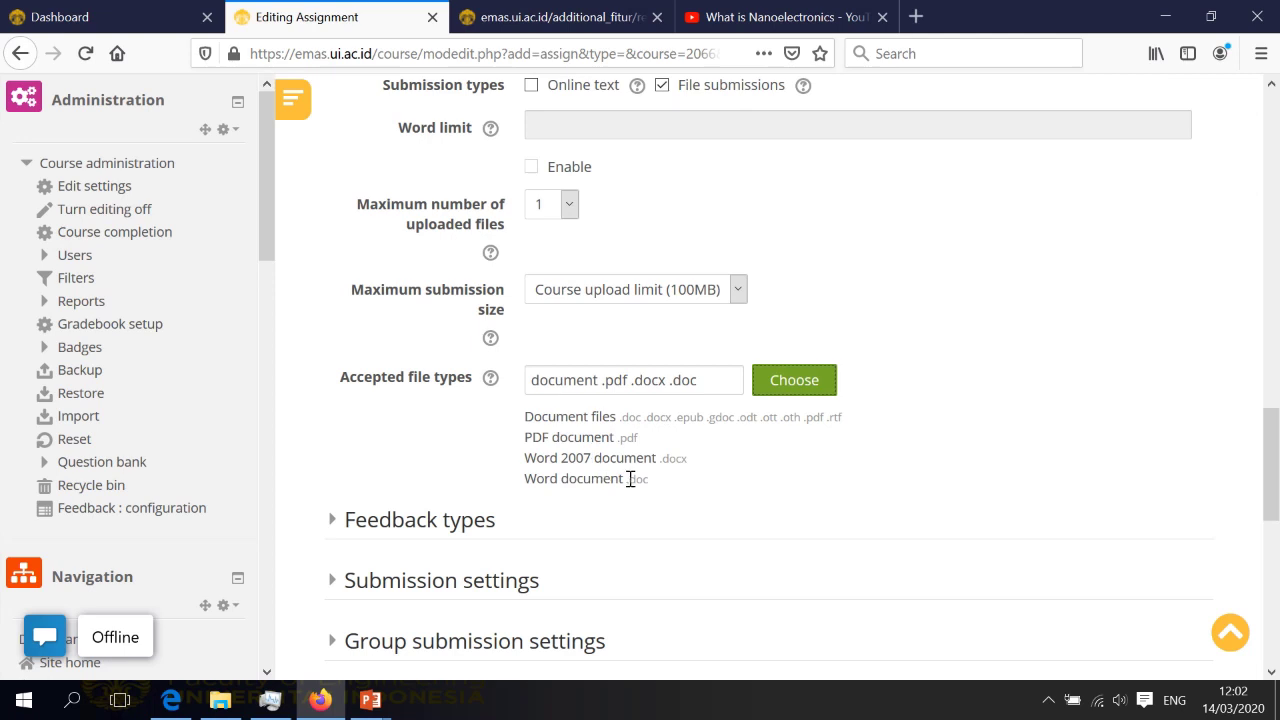
pyautogui.scroll(-3, 630, 480)
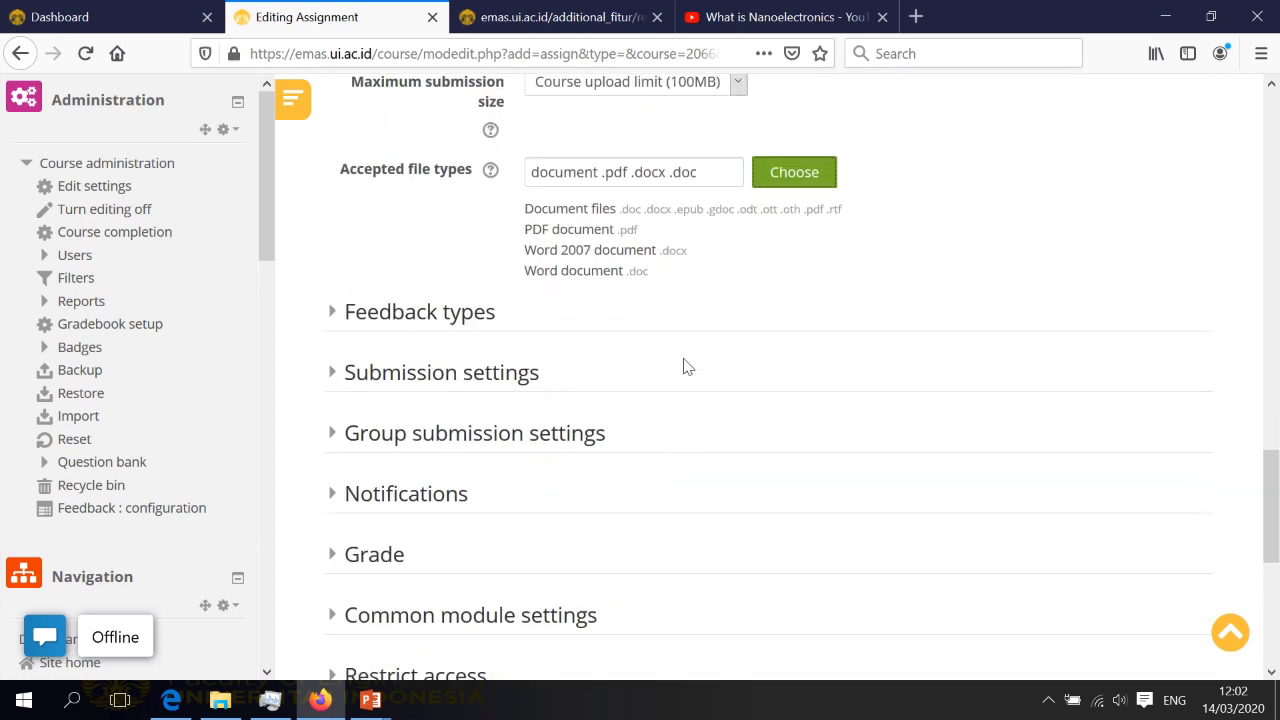
pyautogui.scroll(-3, 675, 365)
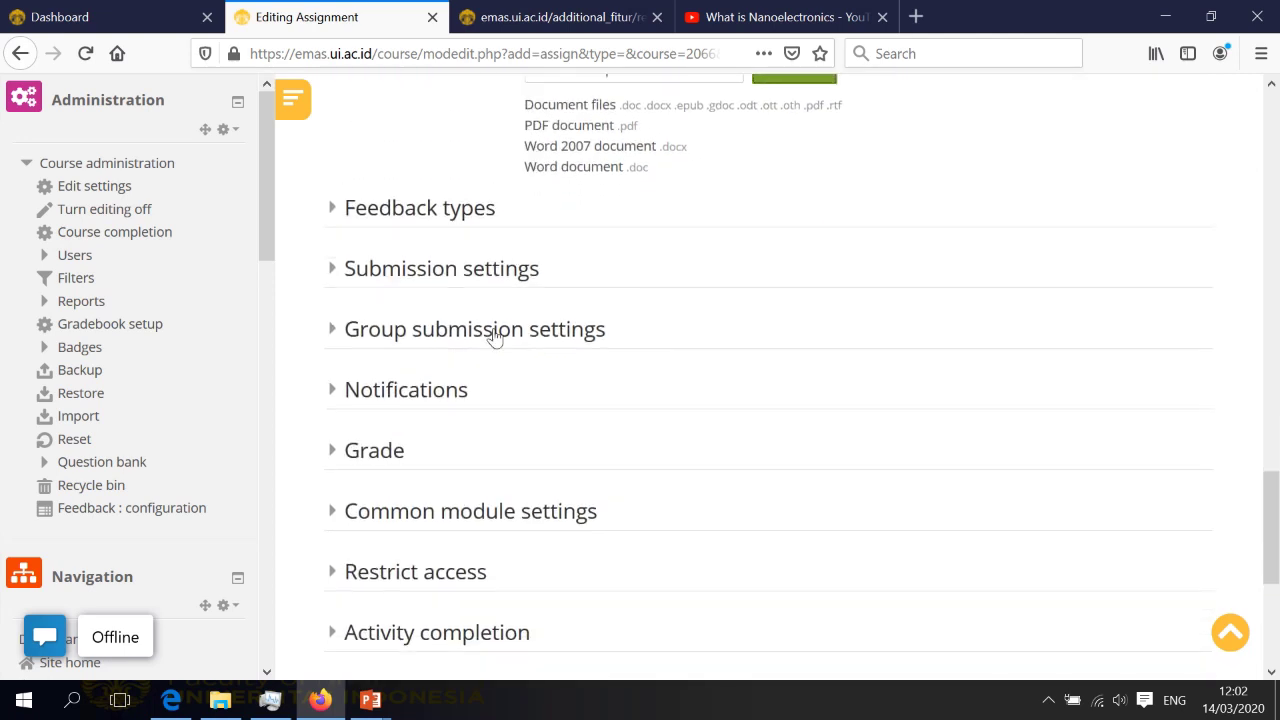
pyautogui.scroll(-4, 502, 347)
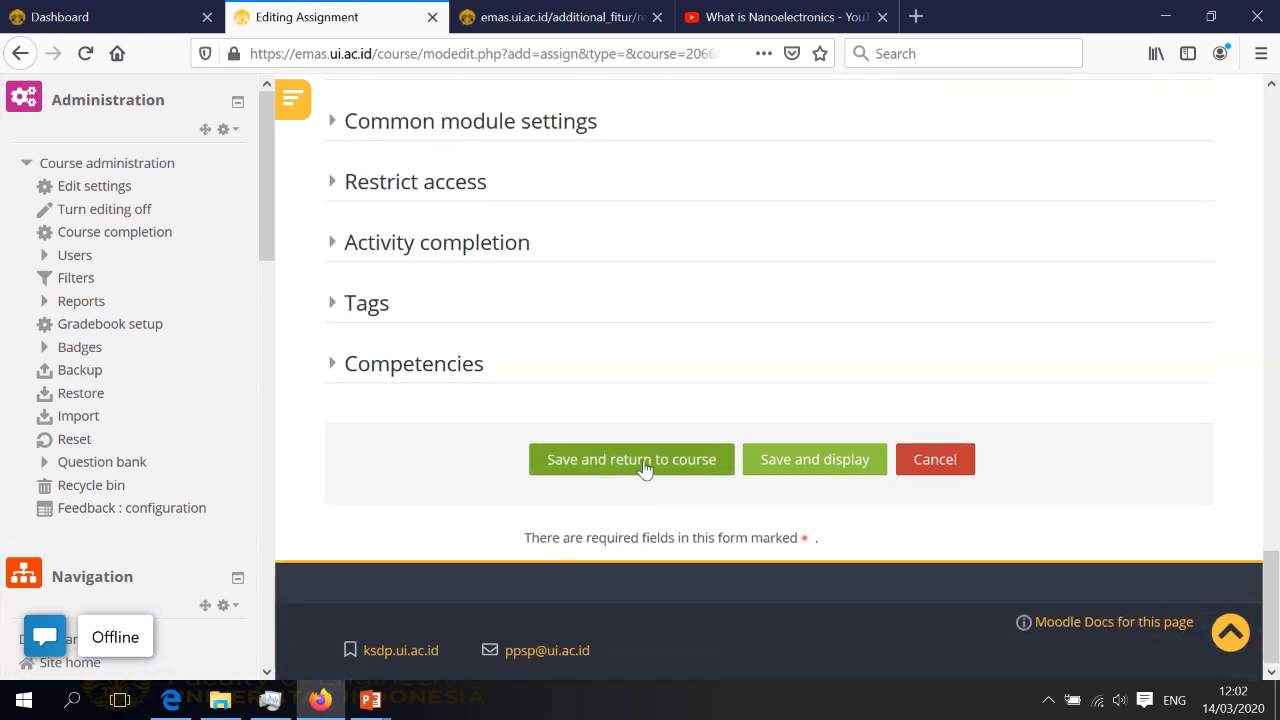
# Save Home Work 1 and open its page: 18 participants, 0 submitted, due 21 March 2020
pyautogui.click(645, 469)
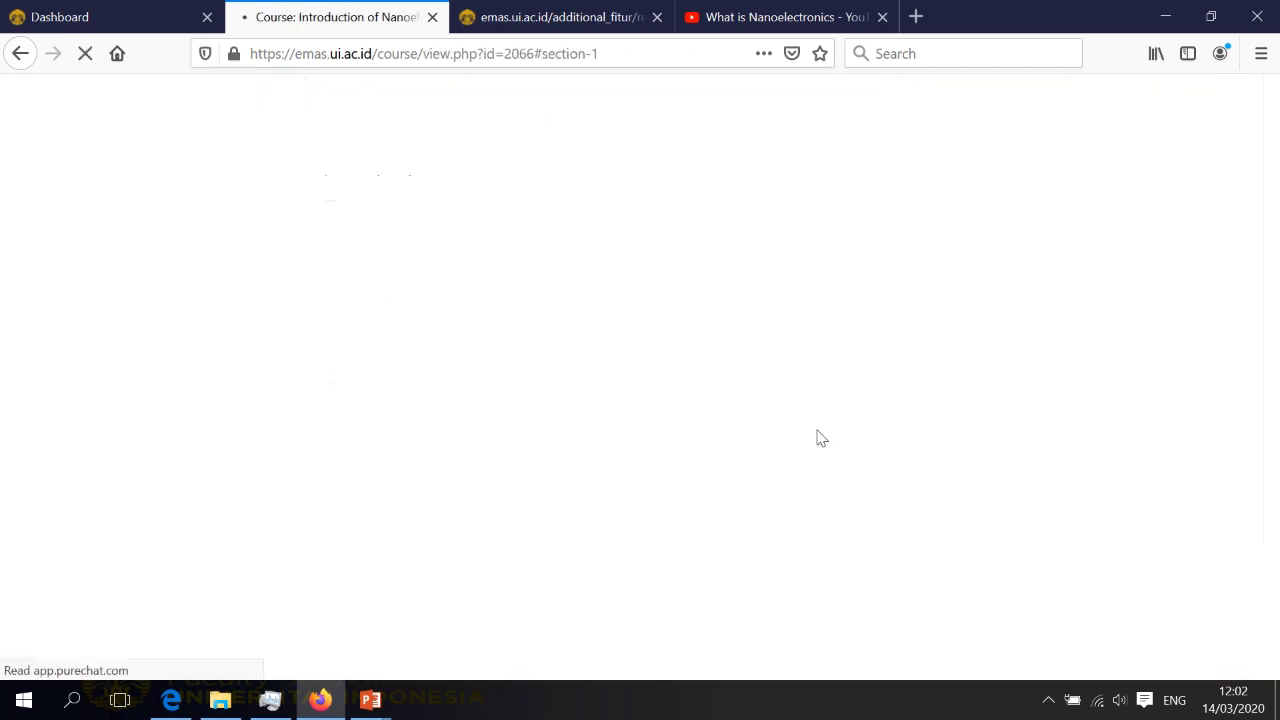
pyautogui.scroll(-12, 817, 437)
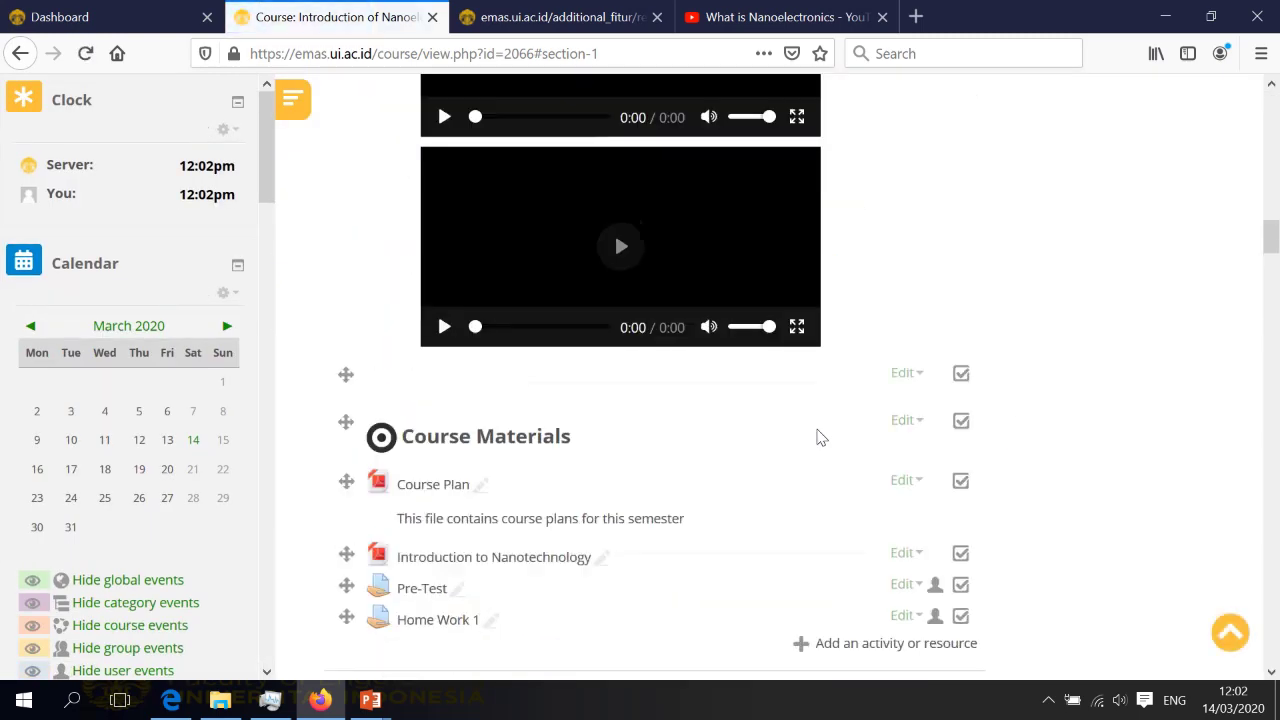
pyautogui.scroll(-2, 436, 396)
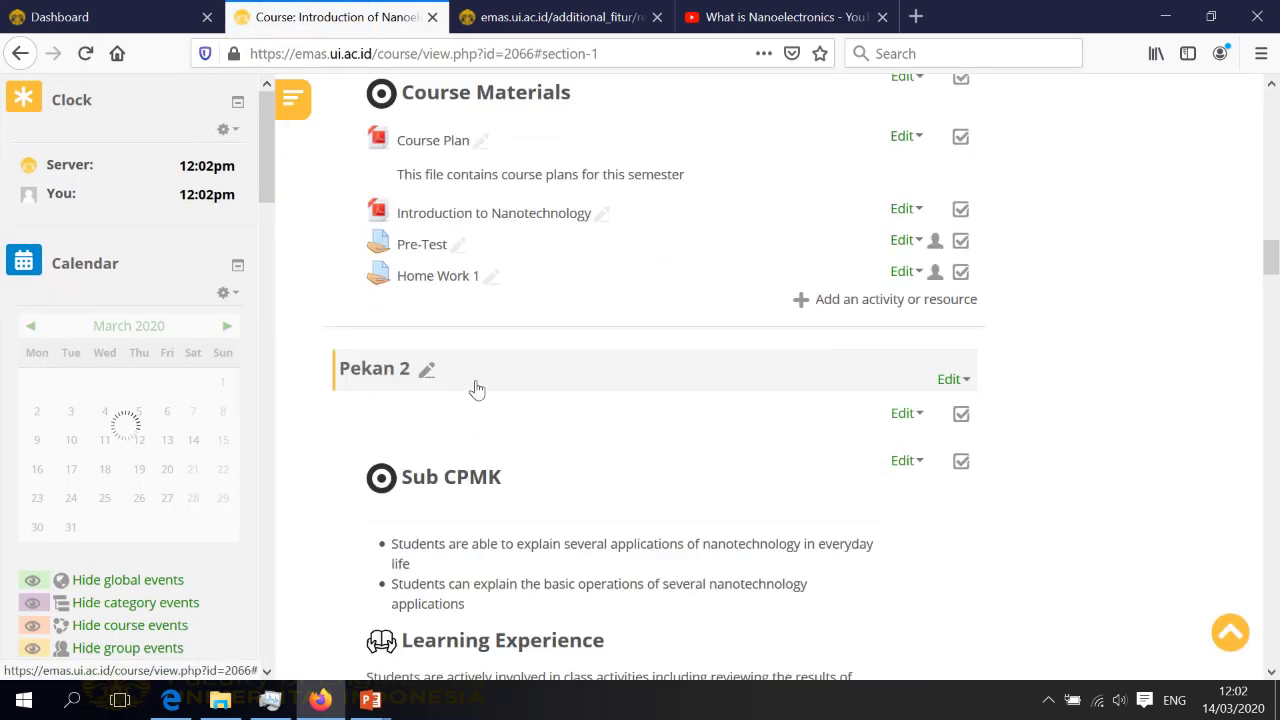
pyautogui.scroll(3, 463, 370)
pyautogui.click(434, 440)
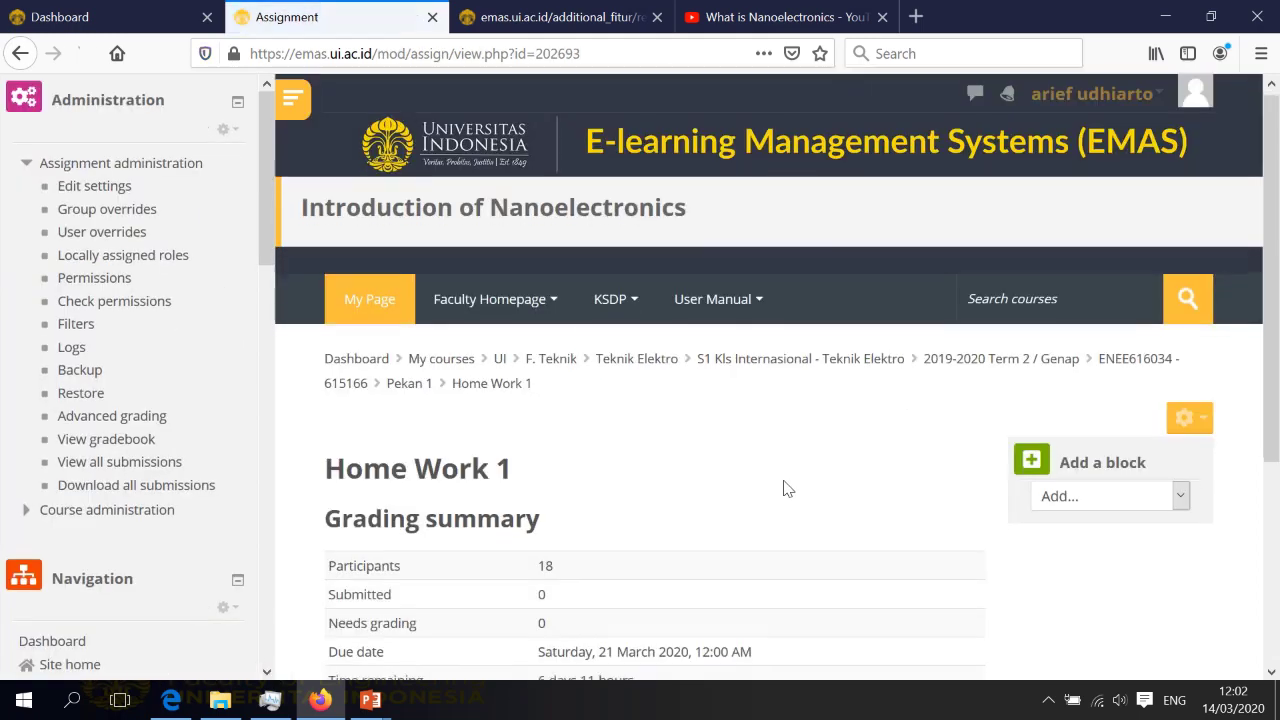
pyautogui.scroll(-3, 785, 488)
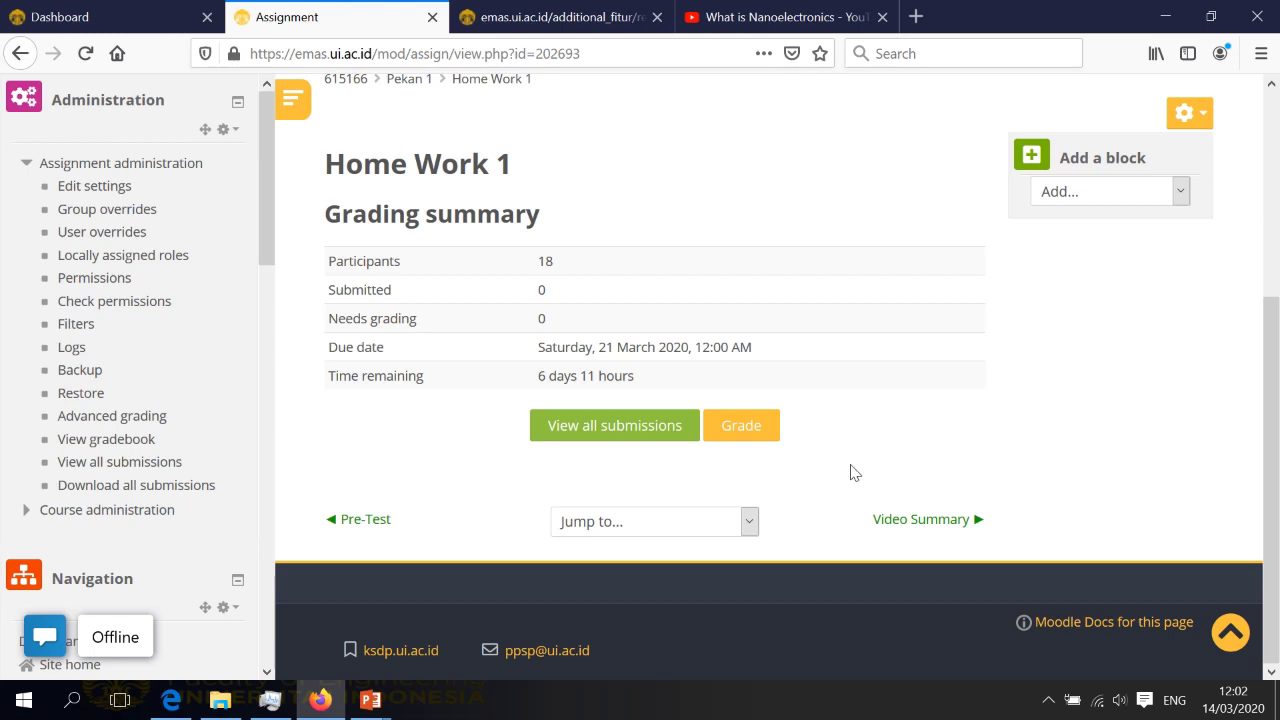
pyautogui.scroll(1, 836, 469)
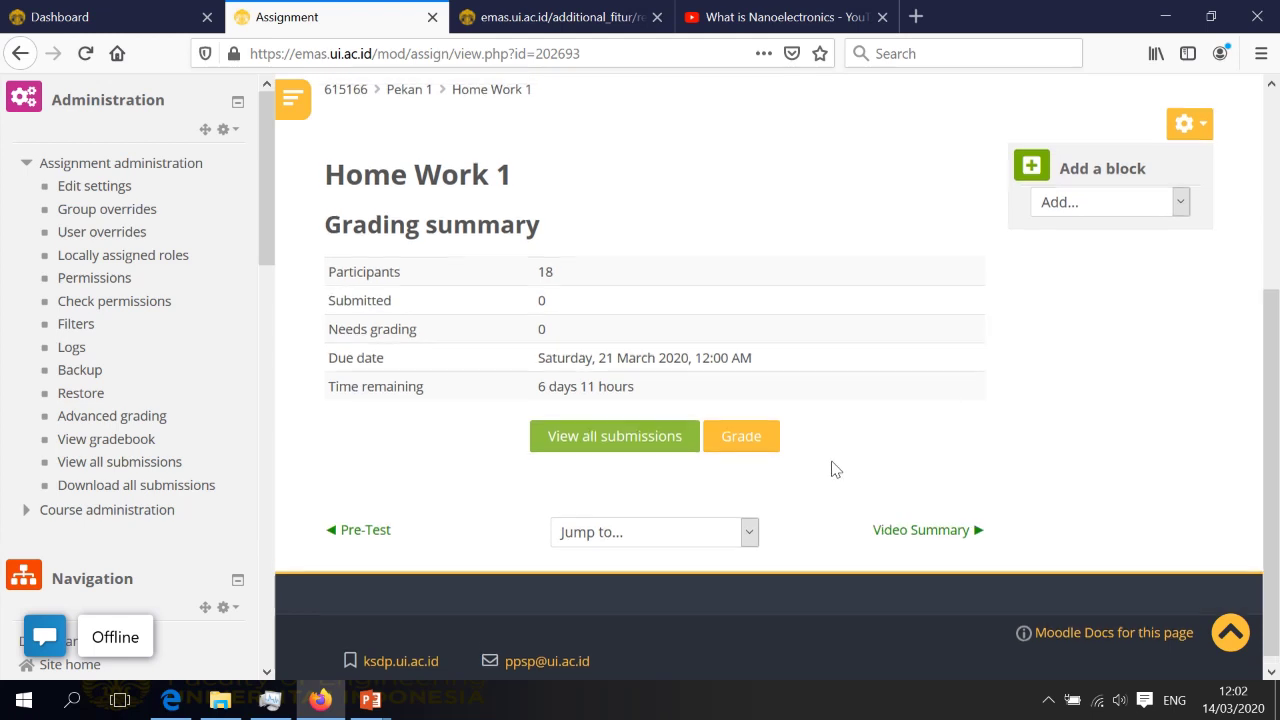
# Present the 'Memberikan penilaian tugas mahasiswa' slide, then bring Firefox's EMAS course page back
pyautogui.hotkey('alt', 'Tab')
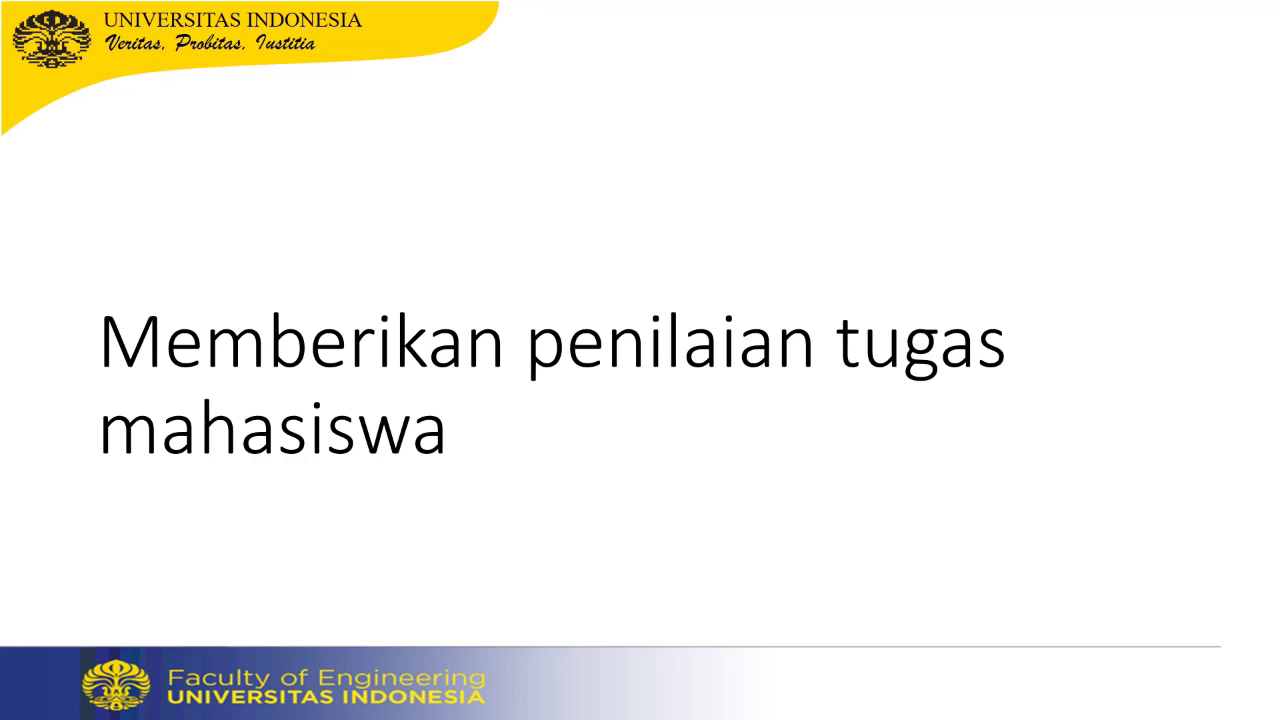
pyautogui.press('super')
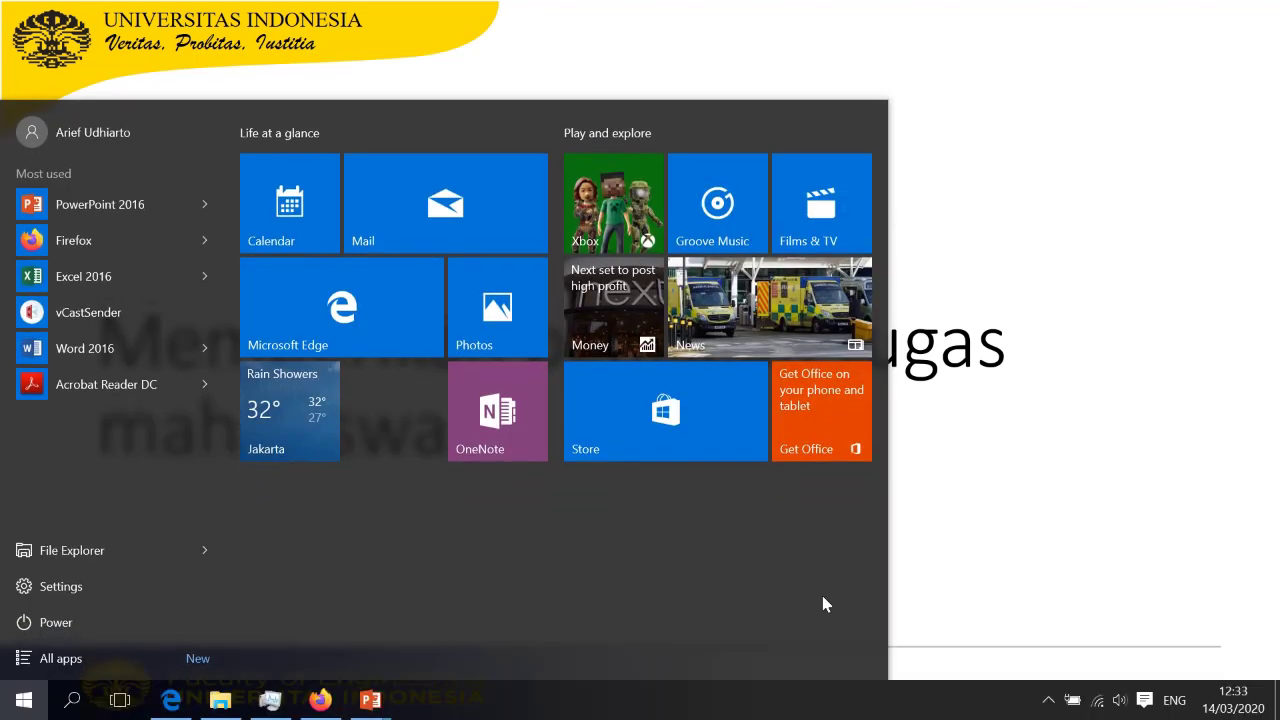
pyautogui.click(320, 700)
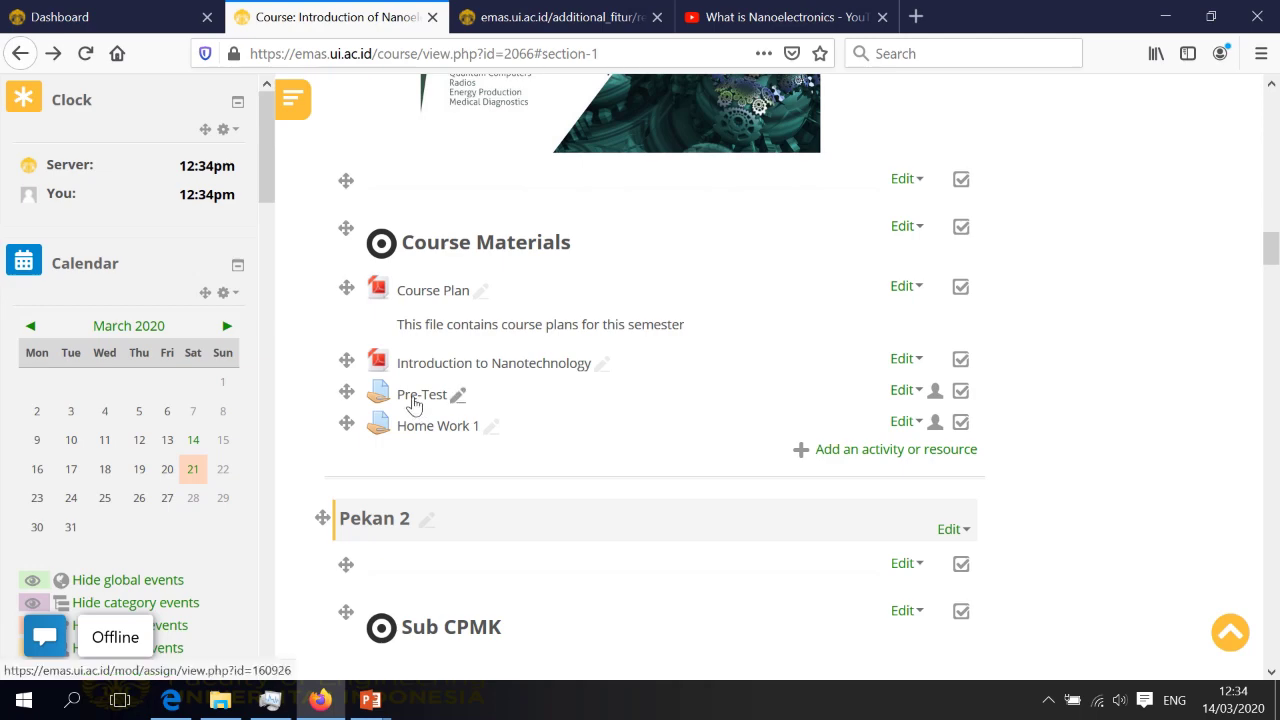
# Open the Pre-Test grader and expand a student's submission to review all four answers
pyautogui.click(416, 400)
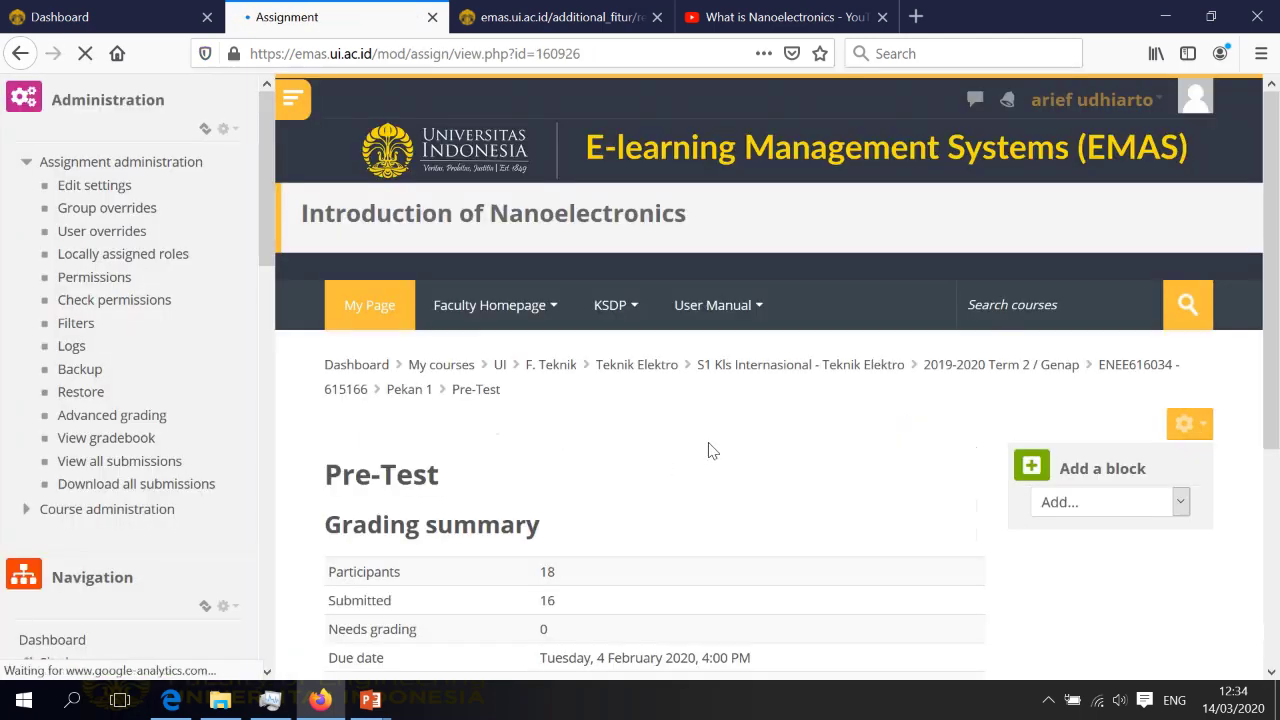
pyautogui.scroll(-2, 720, 446)
pyautogui.click(745, 440)
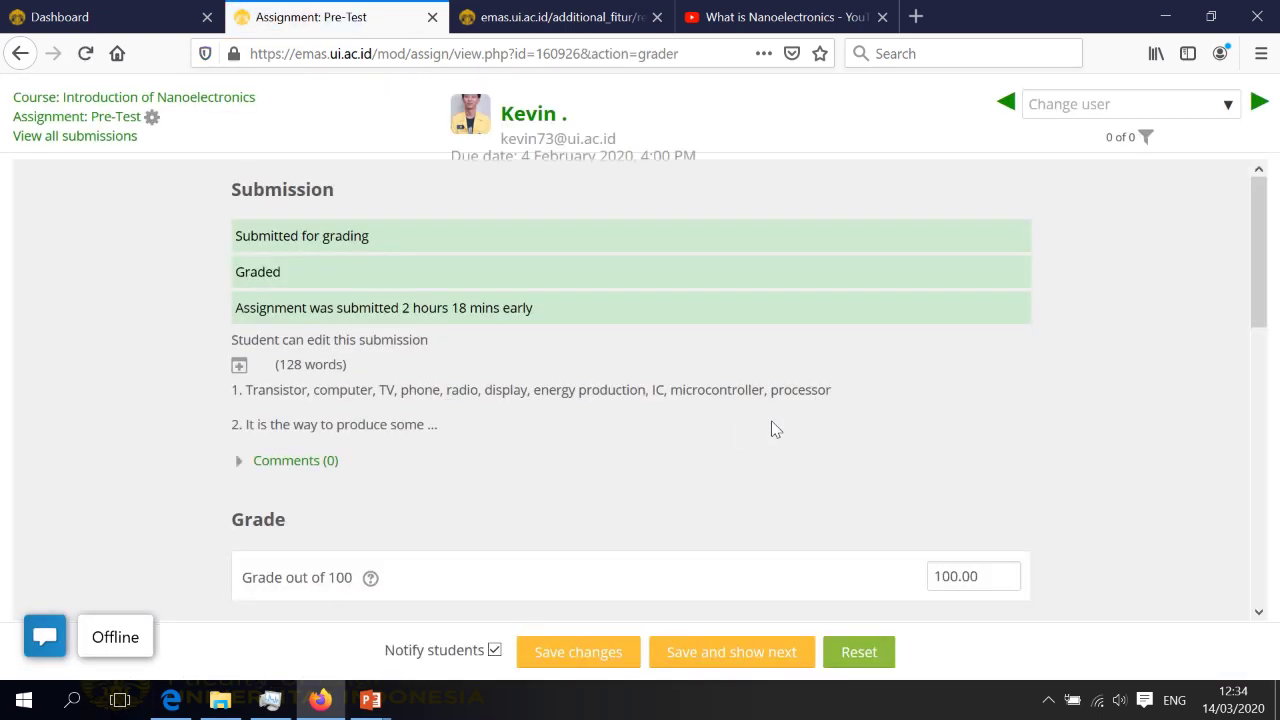
pyautogui.scroll(-5, 775, 430)
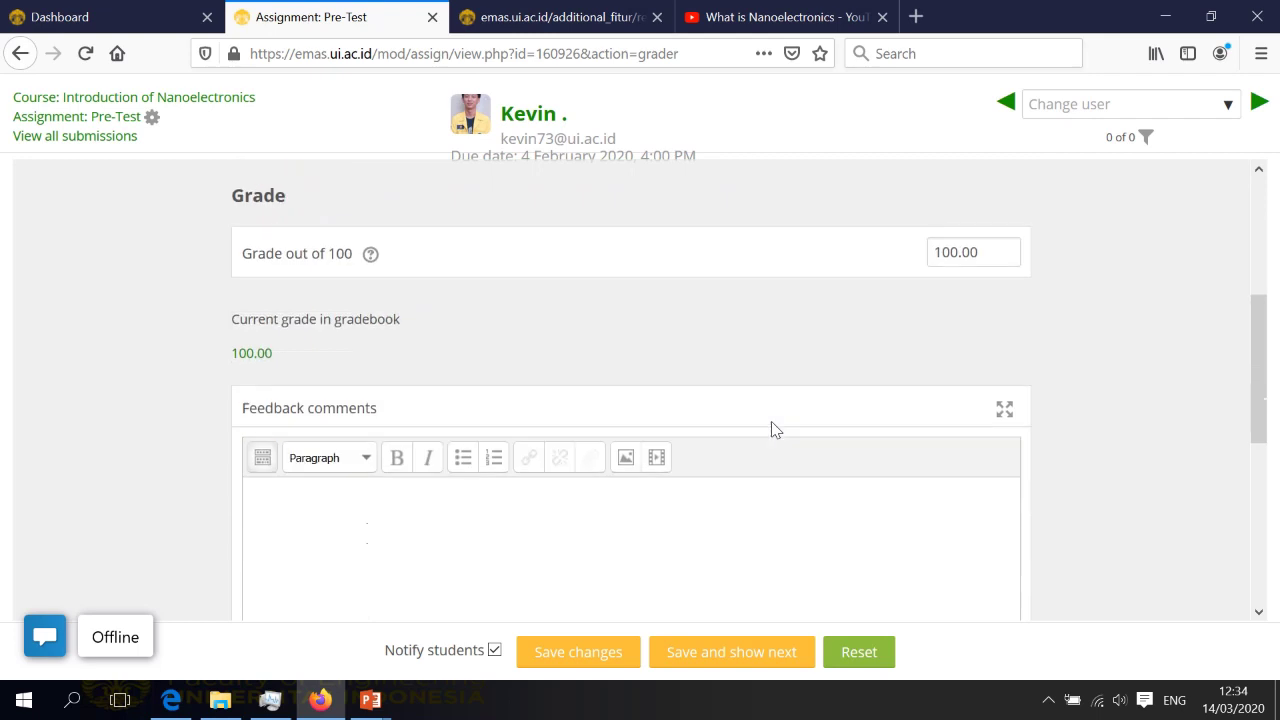
pyautogui.scroll(6, 775, 430)
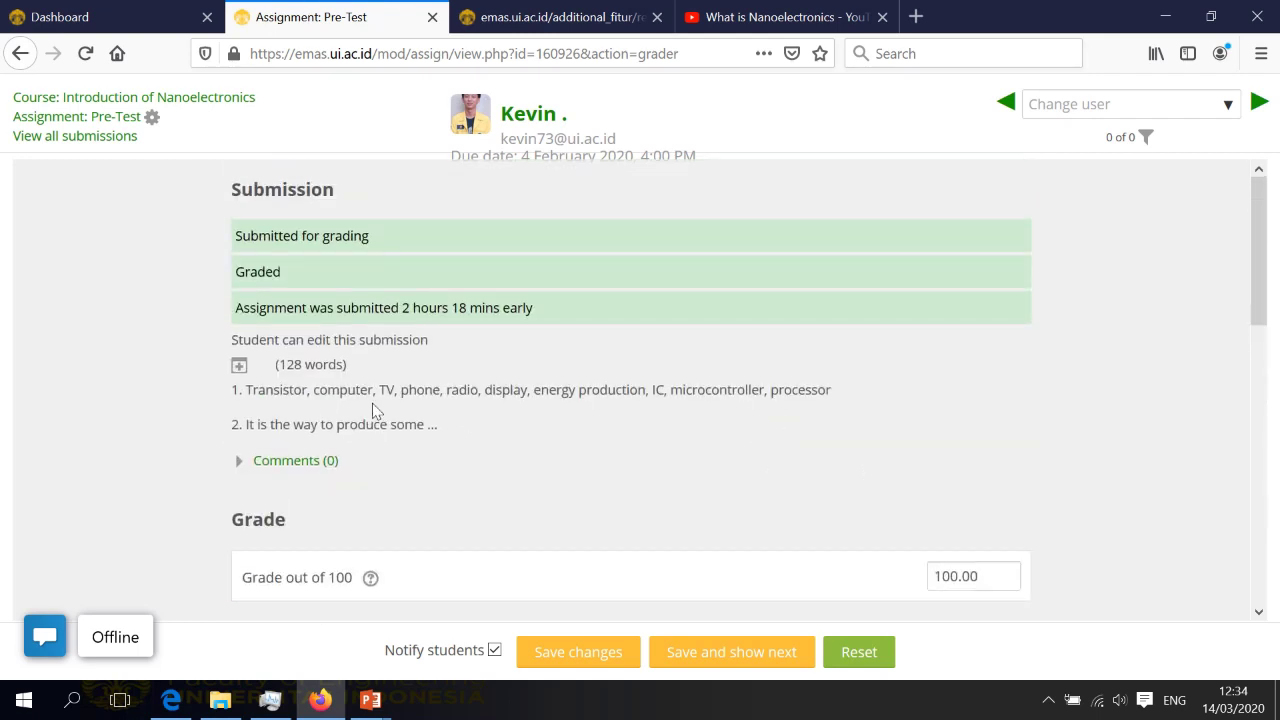
pyautogui.click(240, 366)
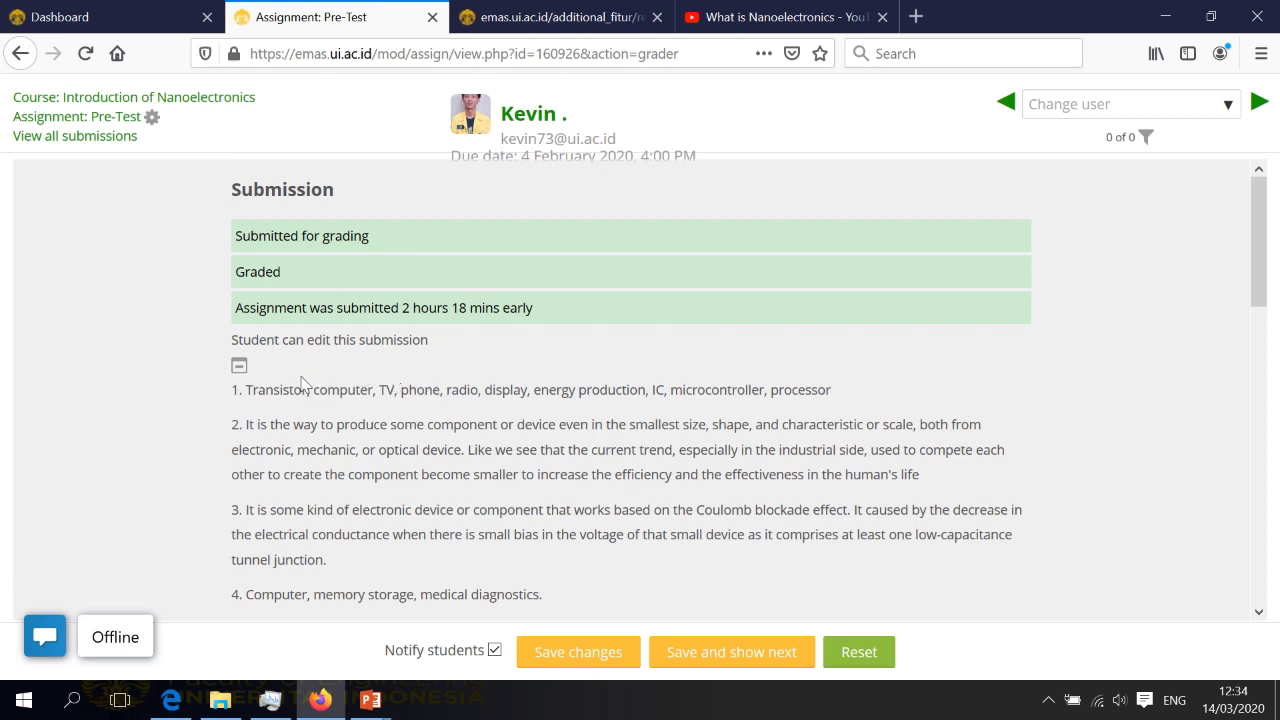
pyautogui.scroll(-2, 323, 397)
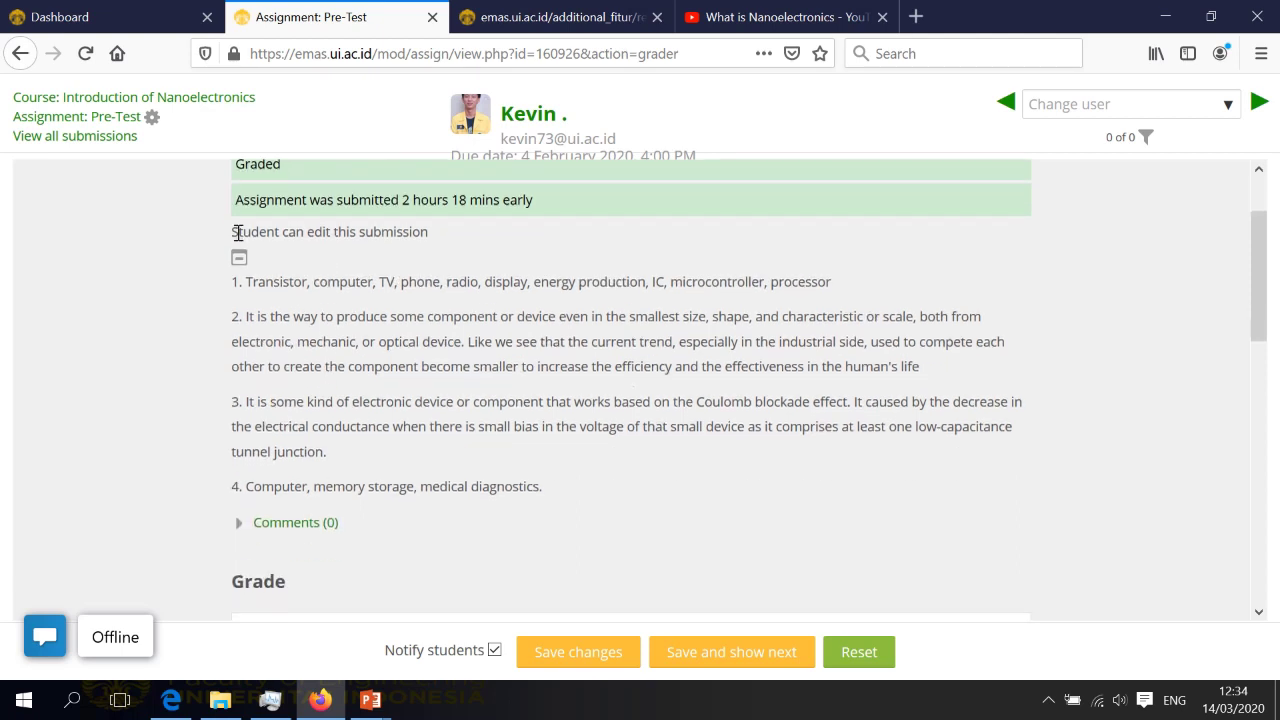
pyautogui.moveTo(256, 285); pyautogui.dragTo(595, 487)
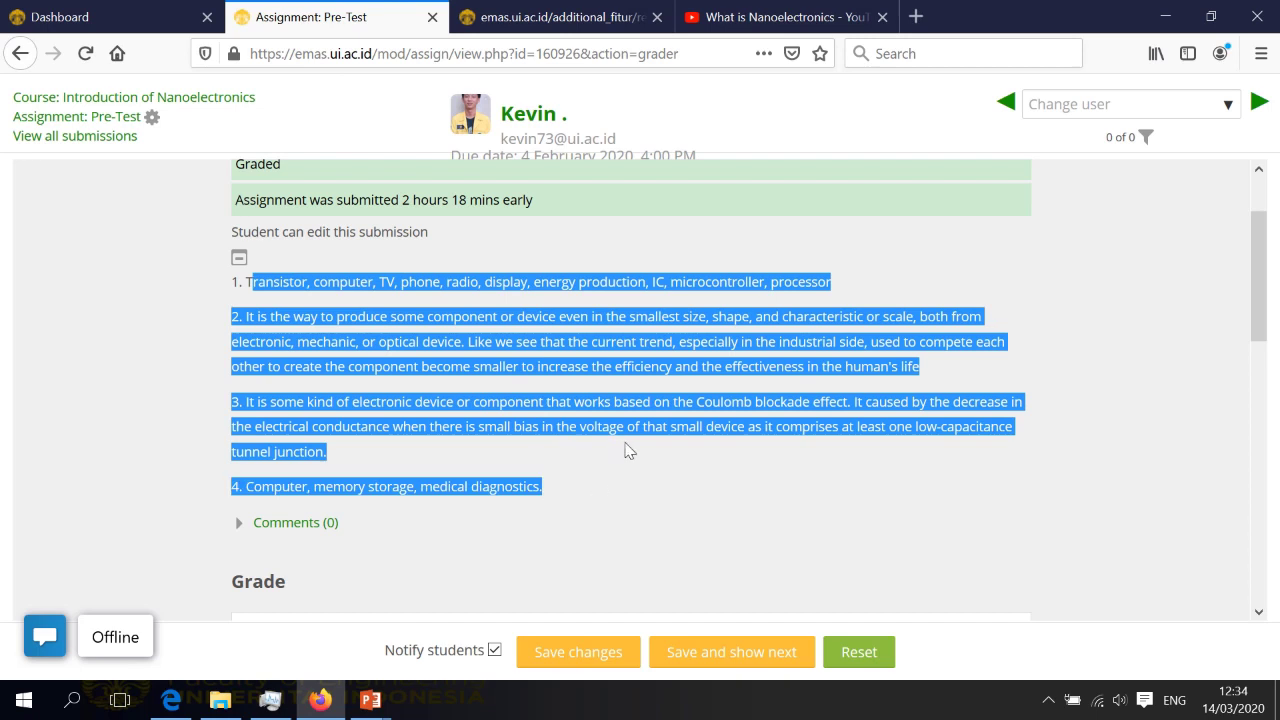
pyautogui.scroll(-4, 630, 453)
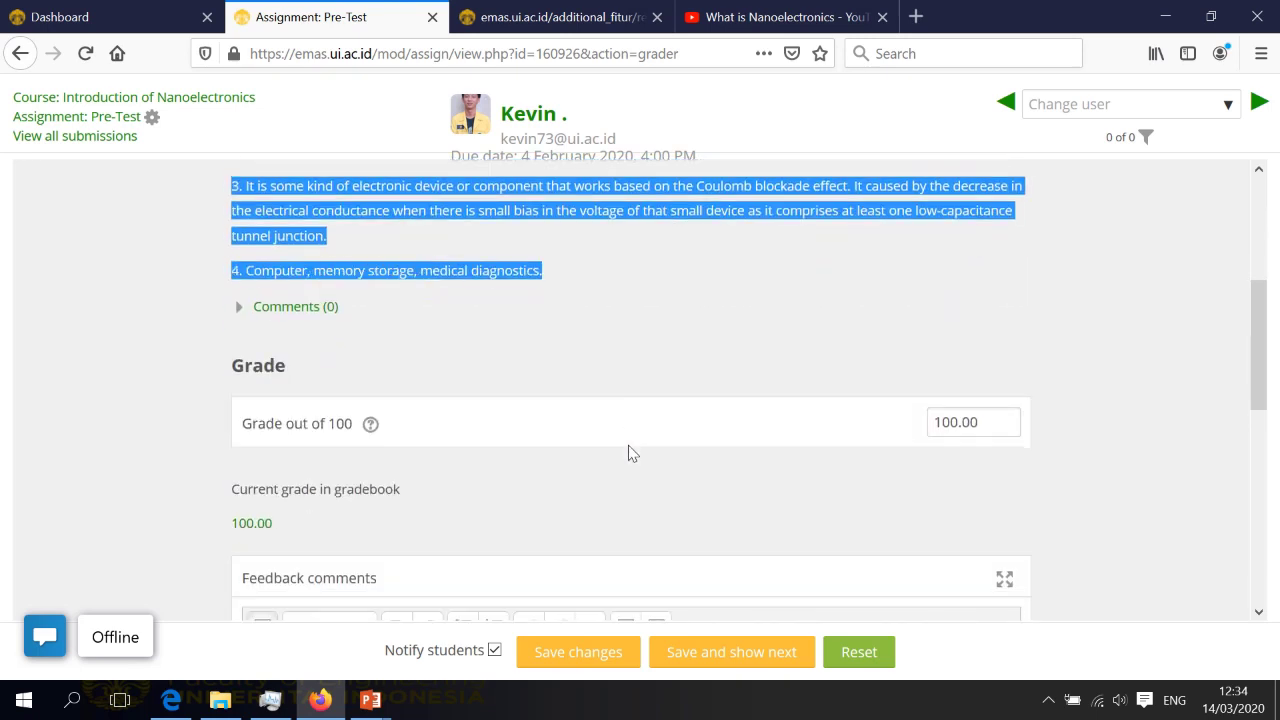
pyautogui.scroll(-2, 630, 453)
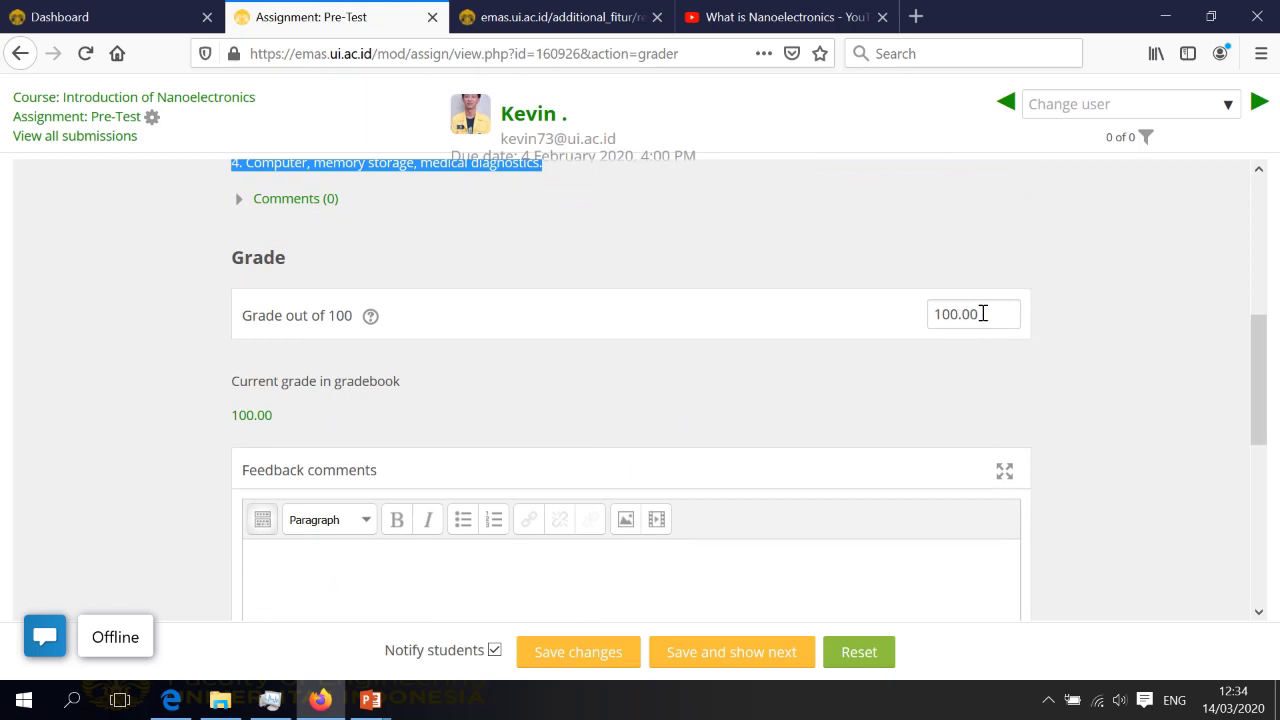
# Keep the grade at 100.00 out of 100 and save it for this submission
pyautogui.moveTo(983, 313); pyautogui.dragTo(909, 313)
pyautogui.click(914, 378)
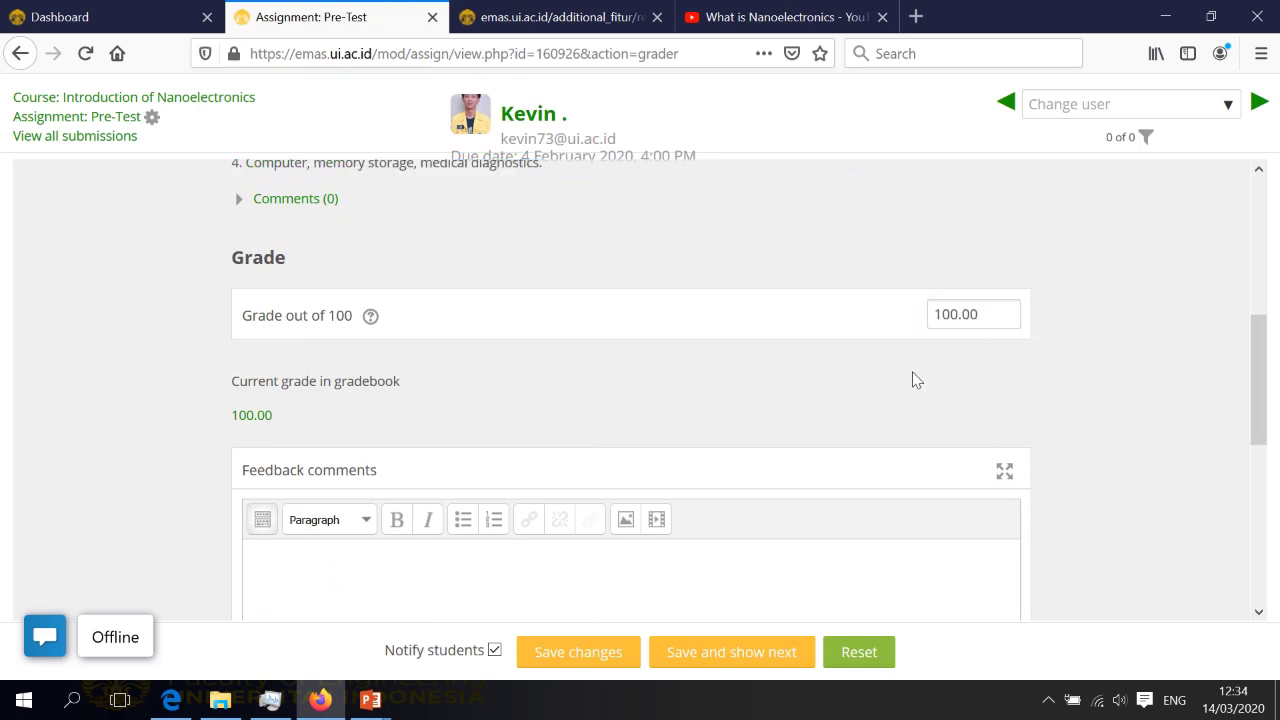
pyautogui.scroll(-4, 876, 406)
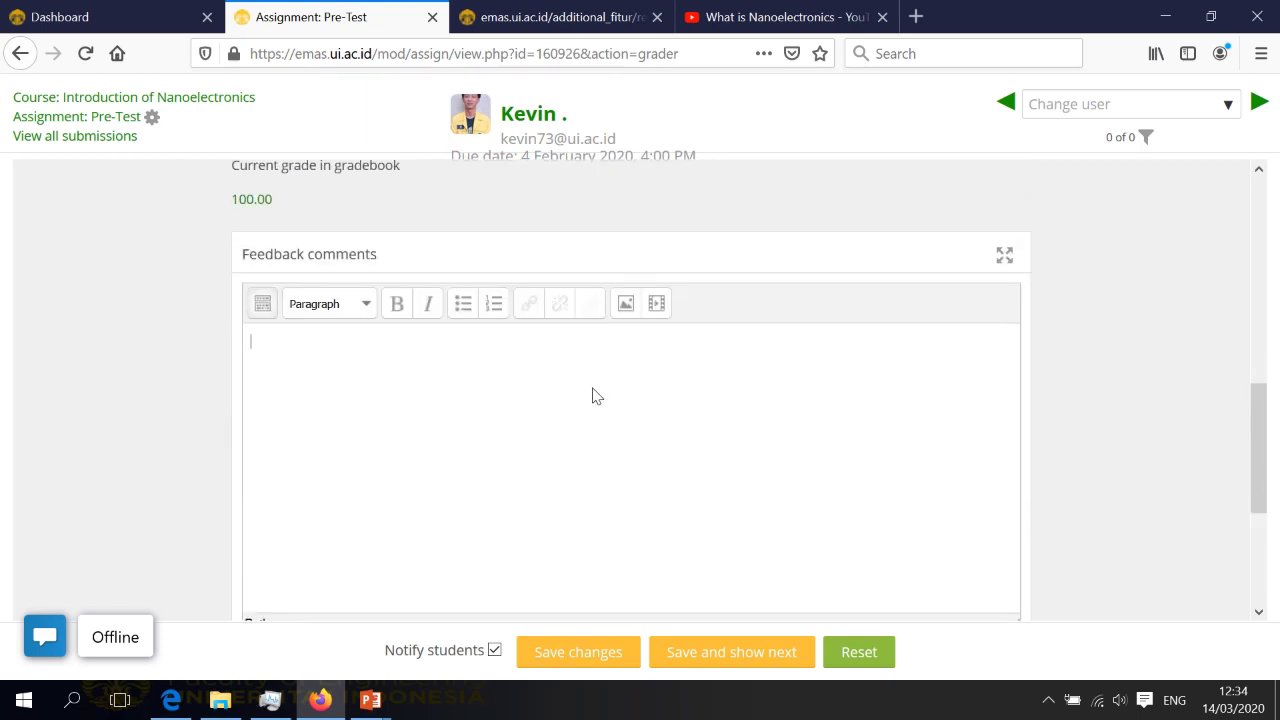
pyautogui.scroll(-2, 637, 537)
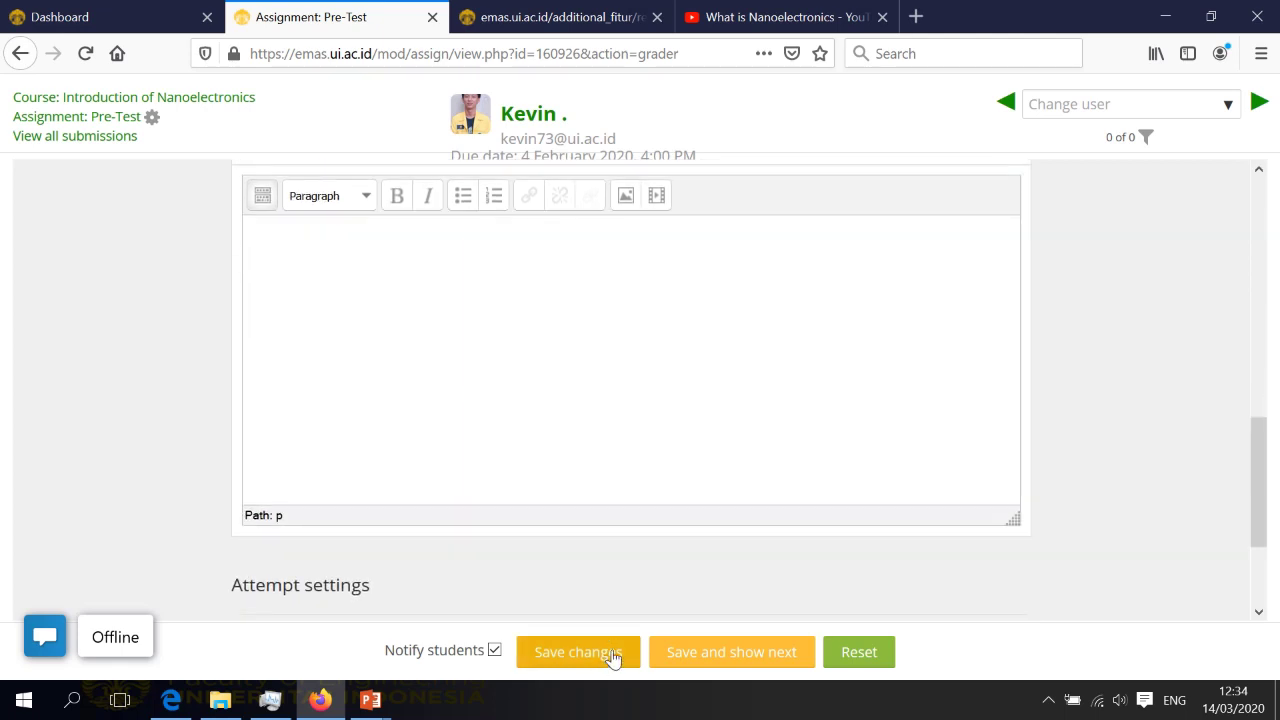
pyautogui.click(612, 652)
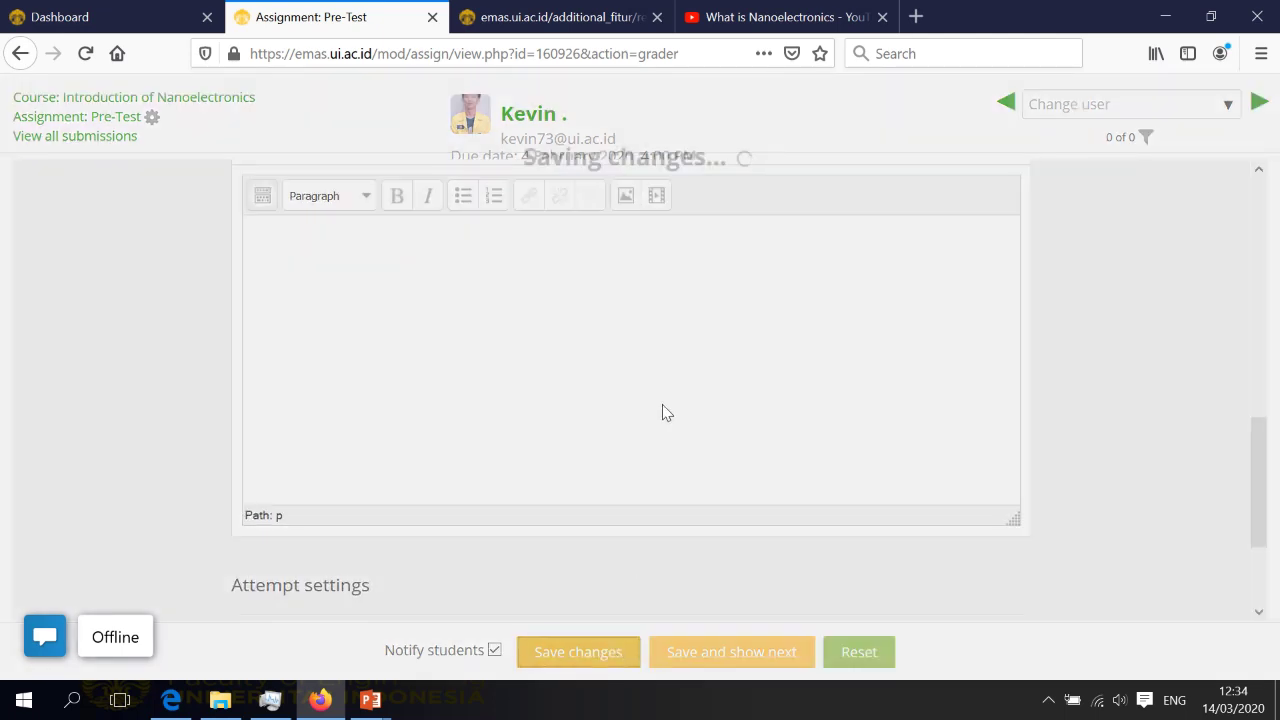
pyautogui.click(640, 466)
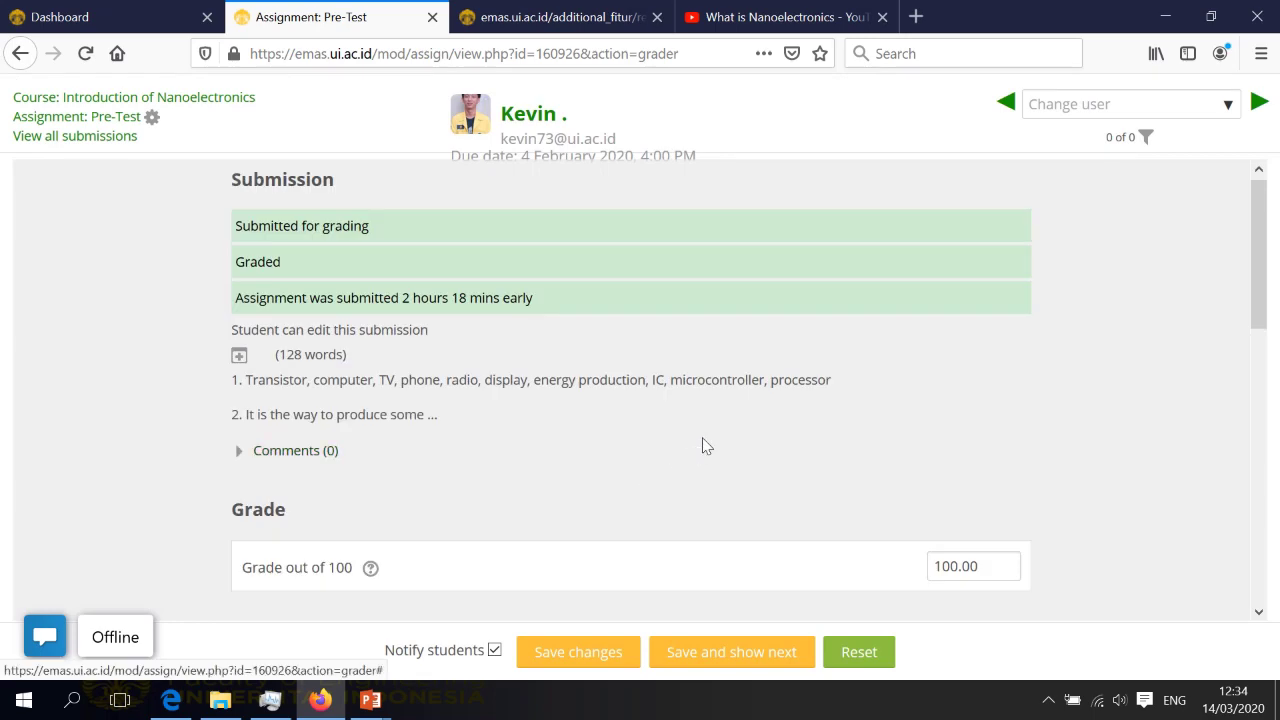
# Leave the grader and scroll the Pre-Test submissions table, each student graded 100.00 / 100.00
pyautogui.click(21, 53)
pyautogui.click(776, 350)
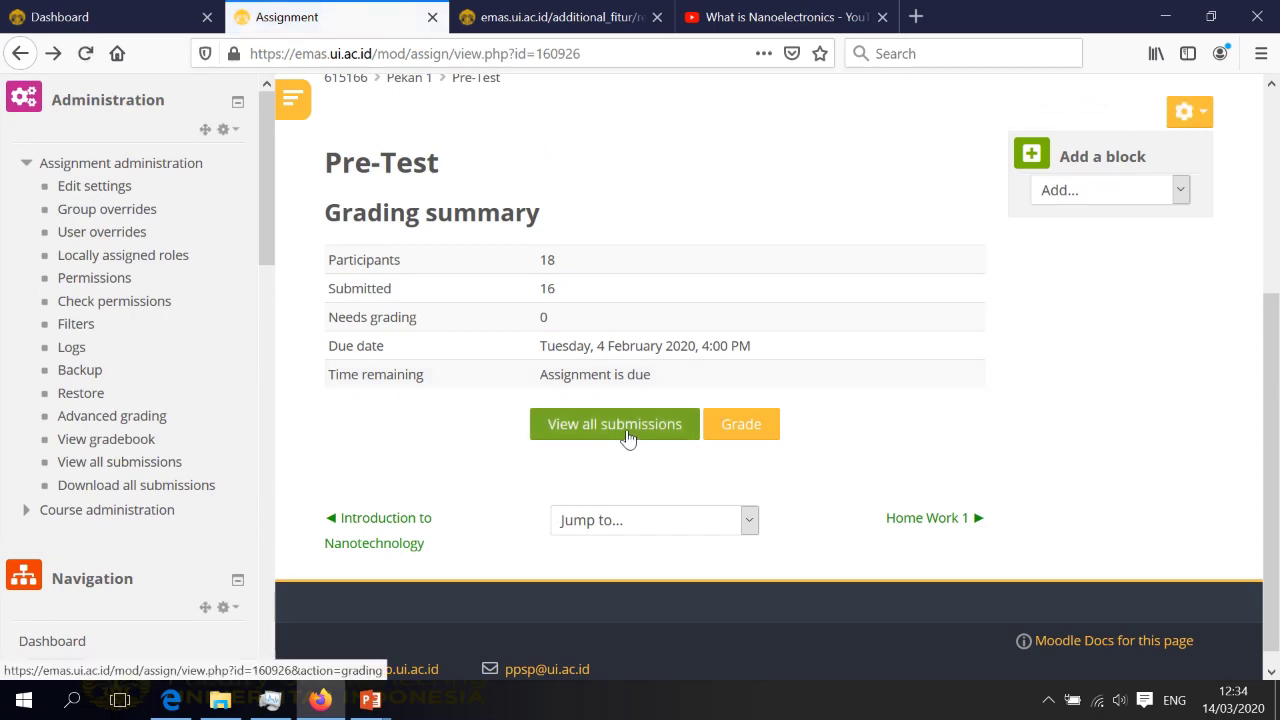
pyautogui.click(625, 428)
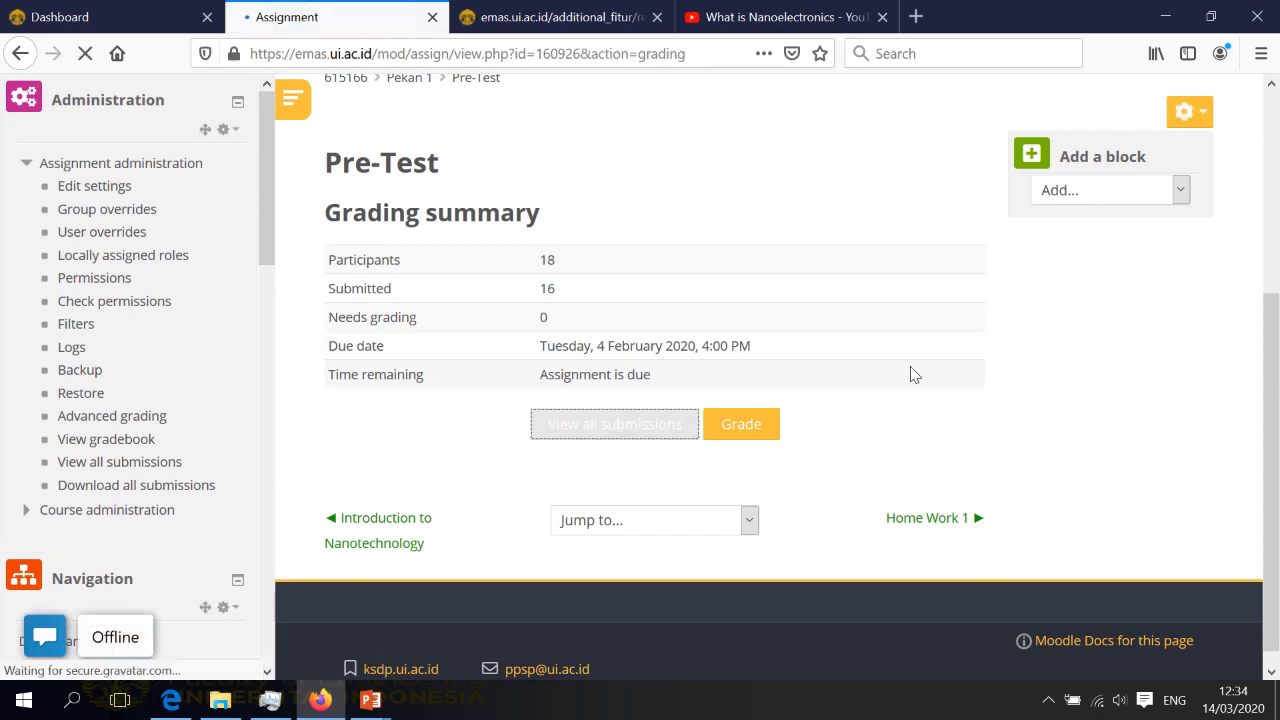
pyautogui.scroll(-5, 909, 374)
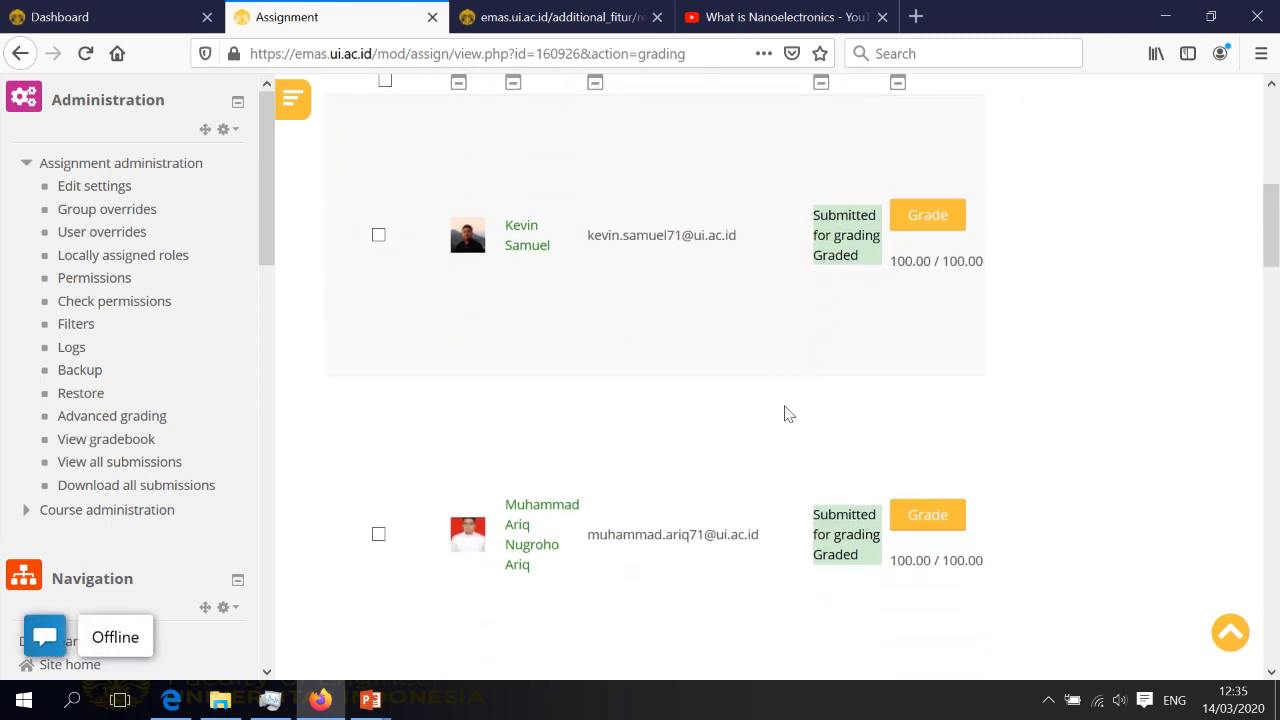
pyautogui.scroll(-2, 800, 430)
pyautogui.scroll(-3, 700, 448)
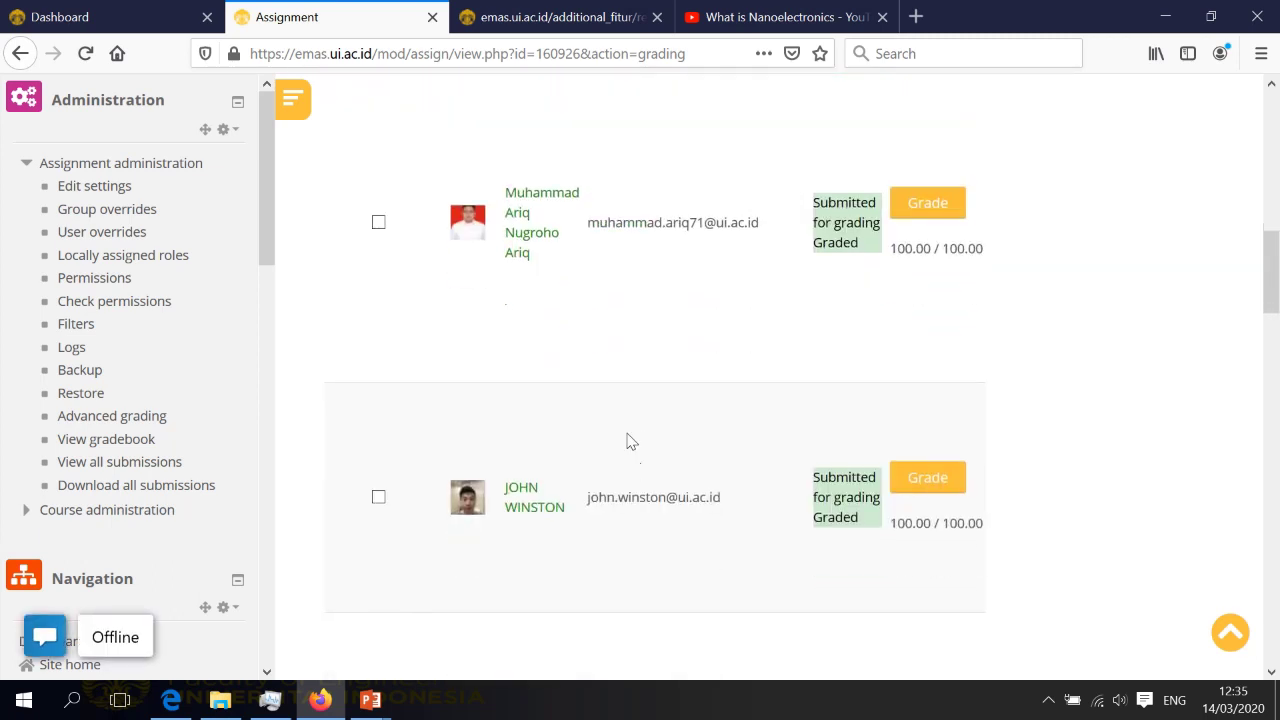
pyautogui.scroll(-6, 838, 535)
pyautogui.scroll(15, 830, 520)
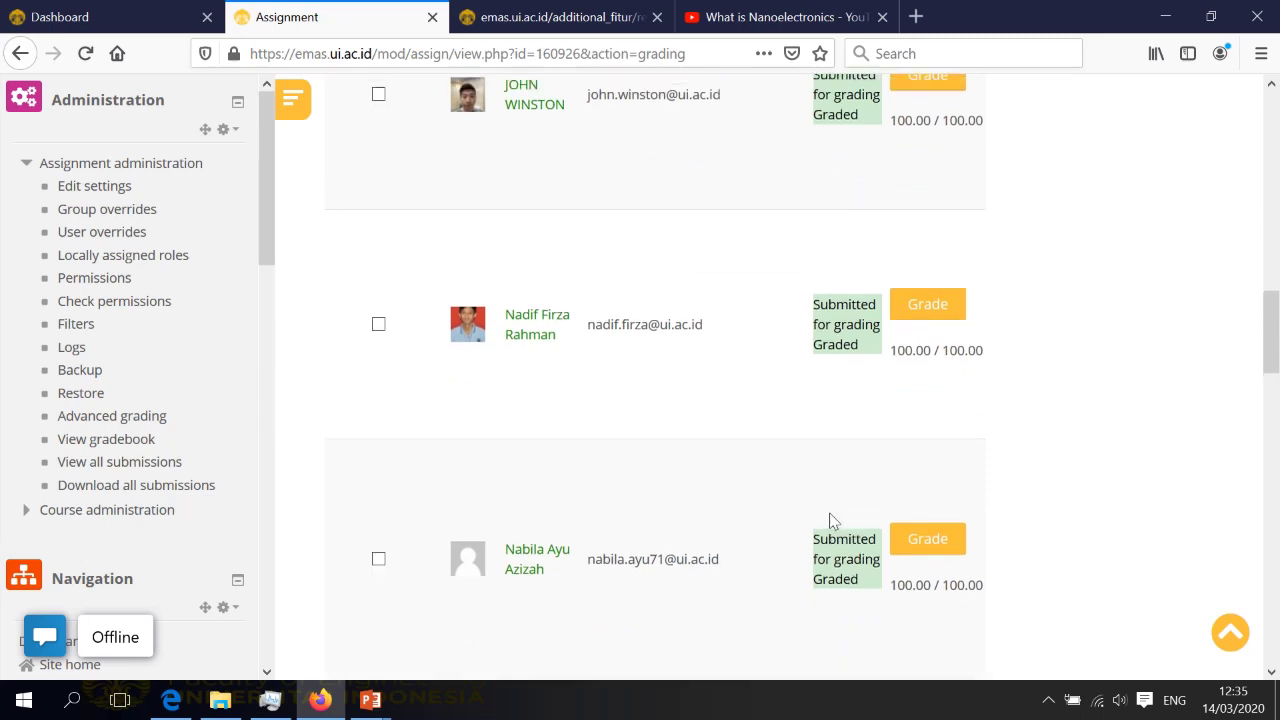
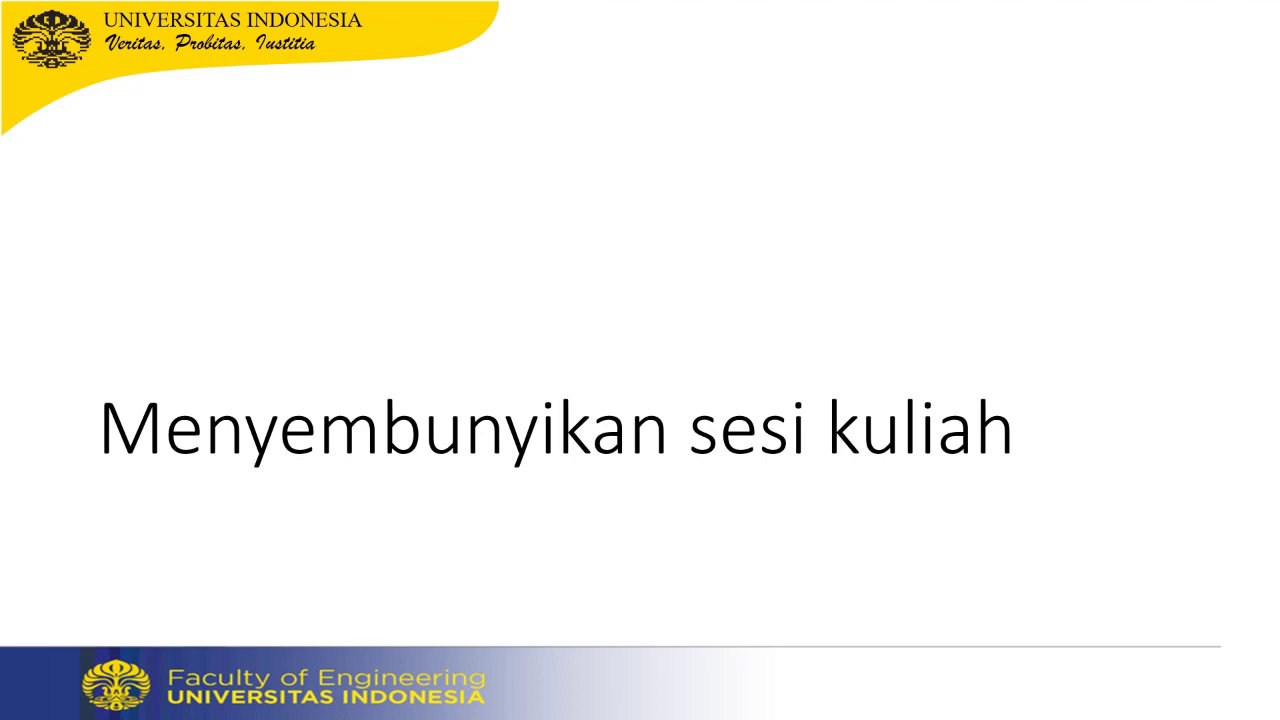
# Exit the PowerPoint slideshow and bring the EMAS course page in Firefox back to the front
pyautogui.press('super')
pyautogui.click(320, 700)
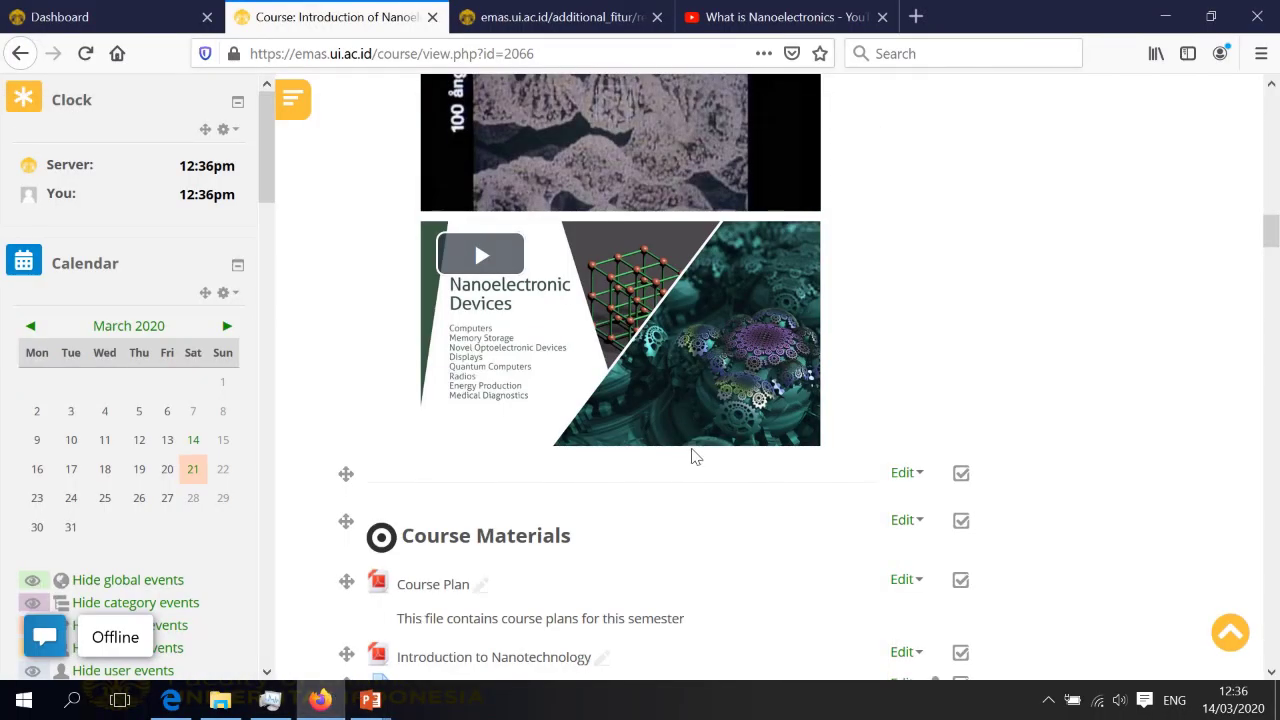
pyautogui.scroll(-5, 696, 456)
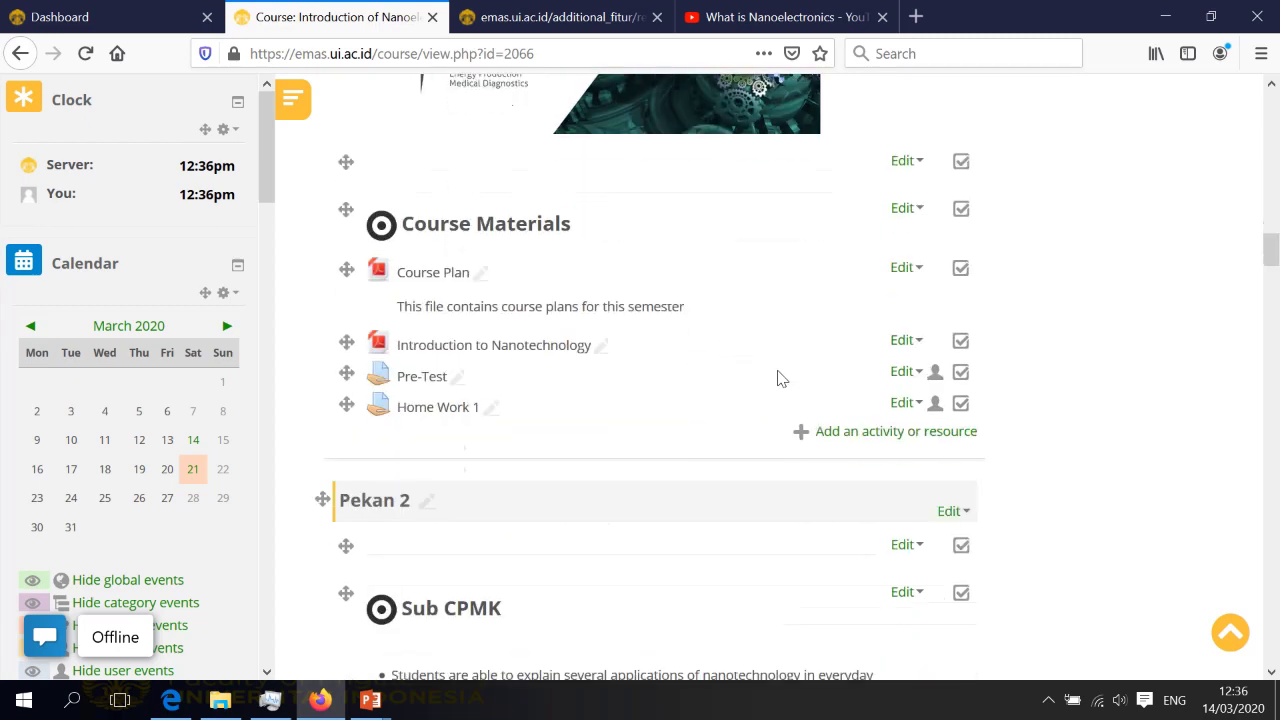
pyautogui.scroll(-8, 781, 378)
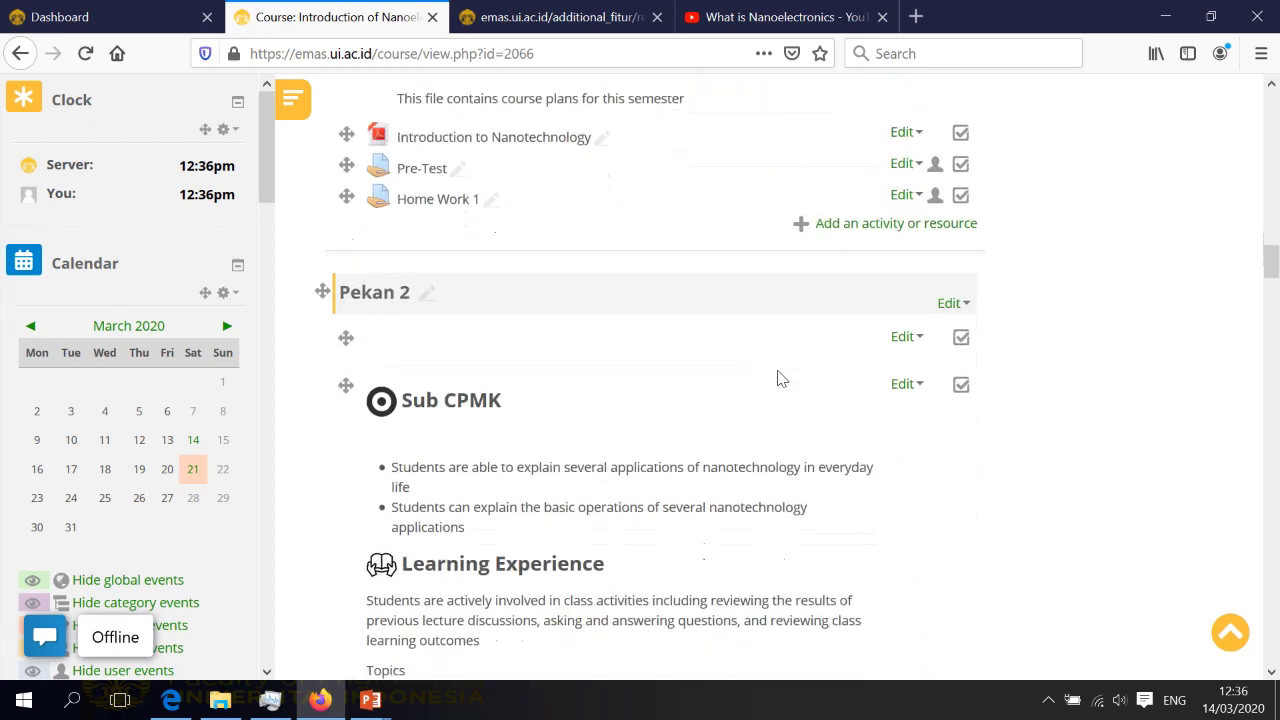
pyautogui.scroll(-14, 779, 371)
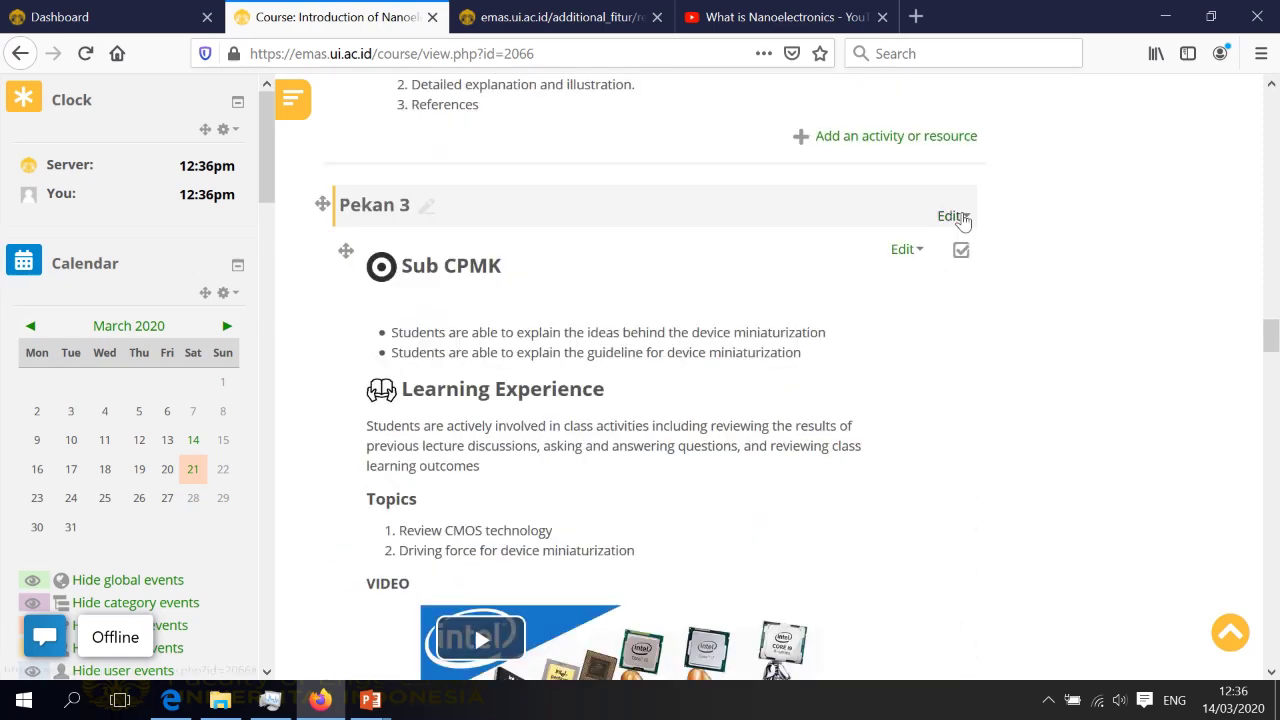
pyautogui.click(963, 215)
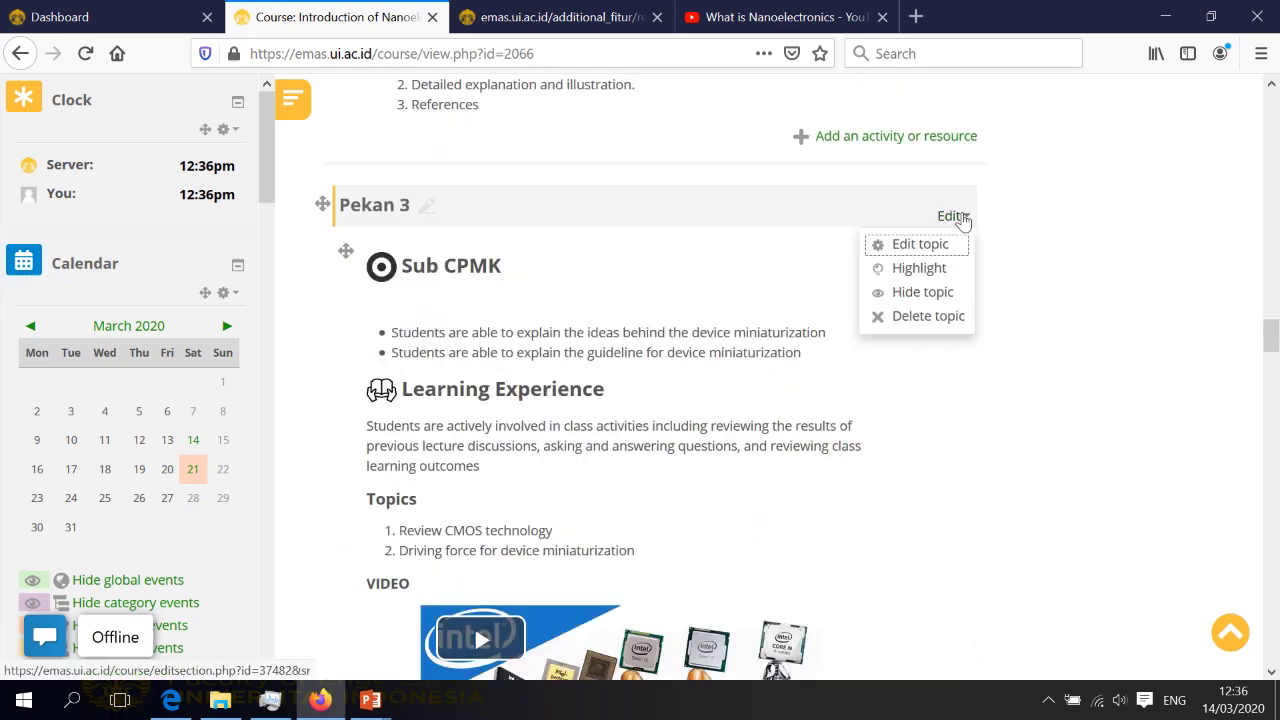
pyautogui.click(928, 300)
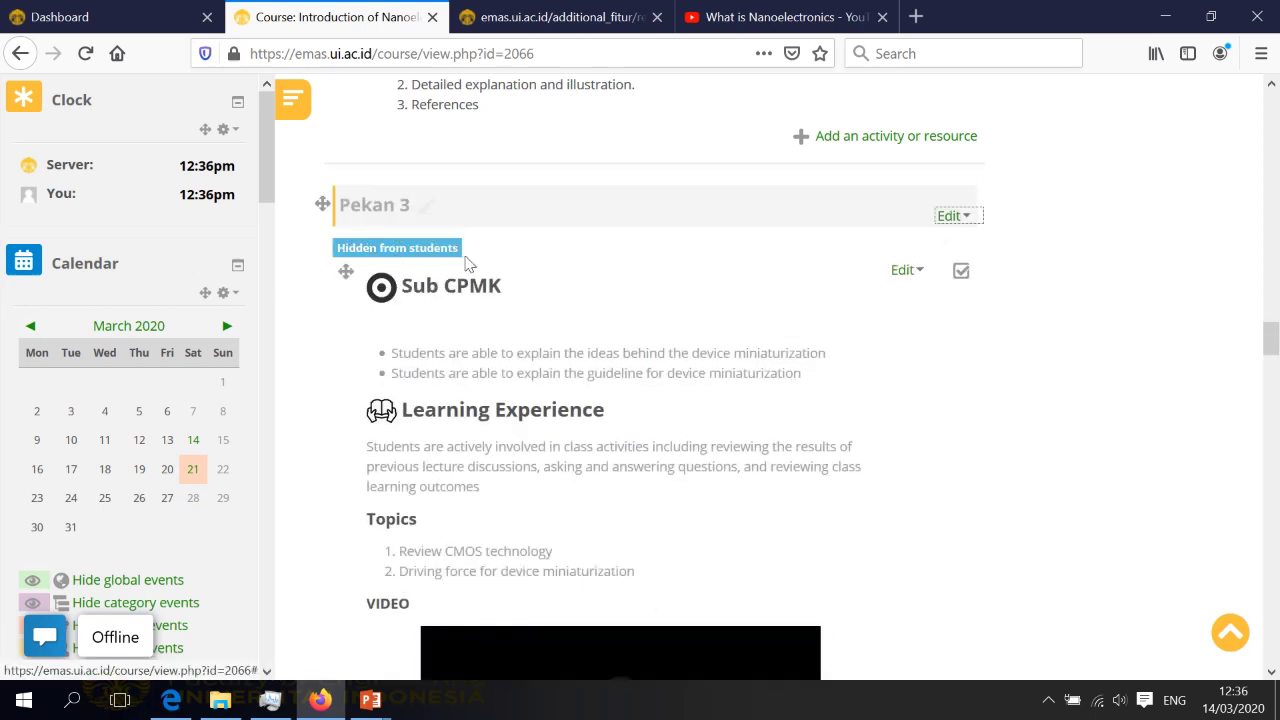
pyautogui.scroll(-7, 480, 286)
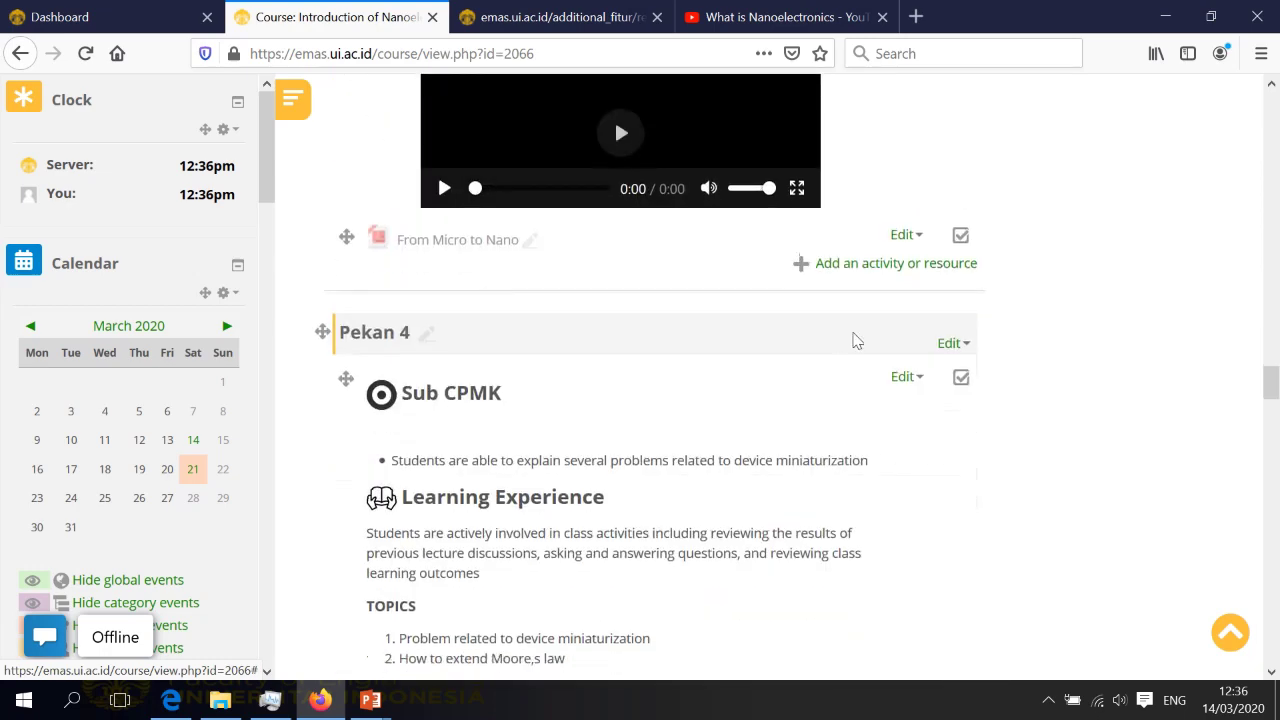
pyautogui.scroll(7, 865, 336)
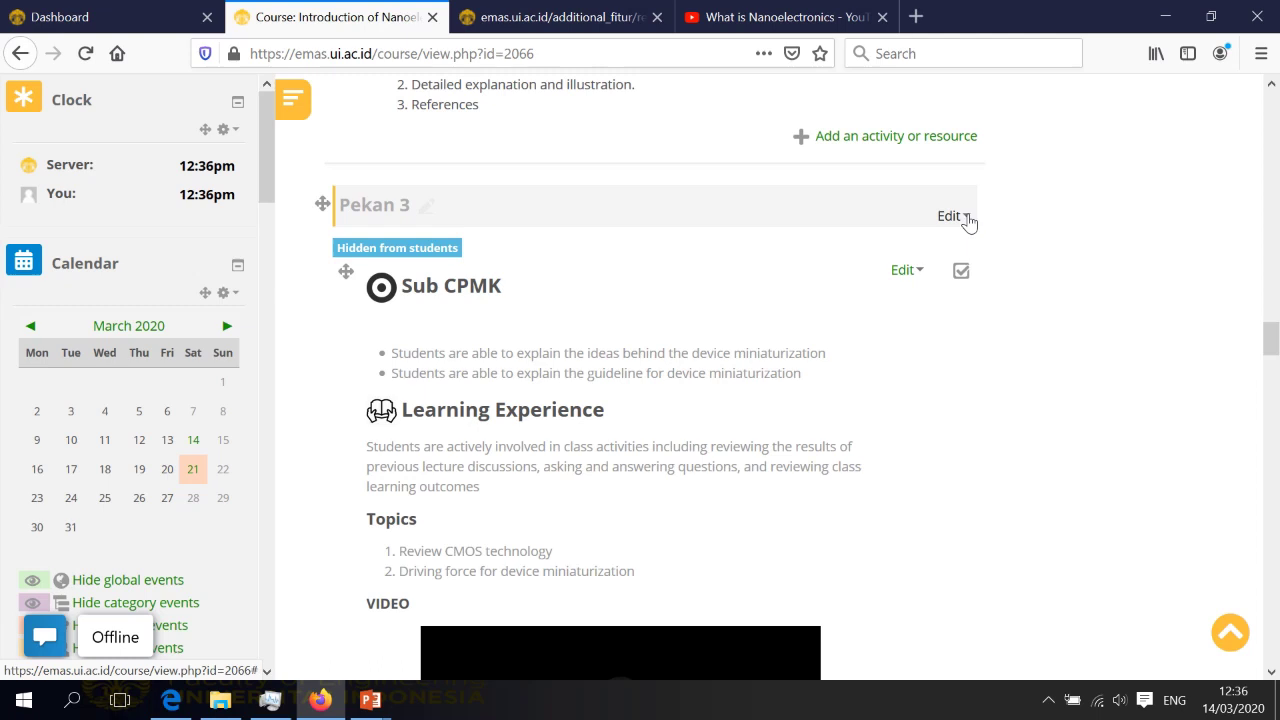
pyautogui.click(966, 218)
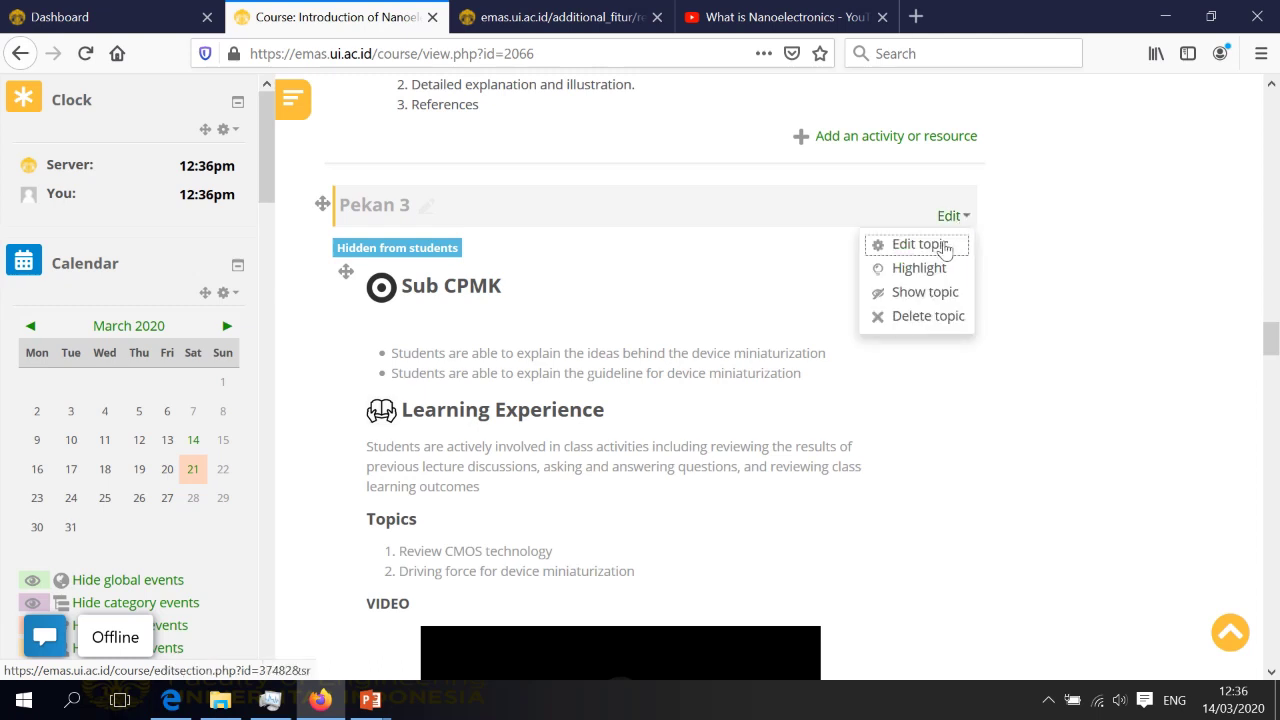
pyautogui.click(924, 292)
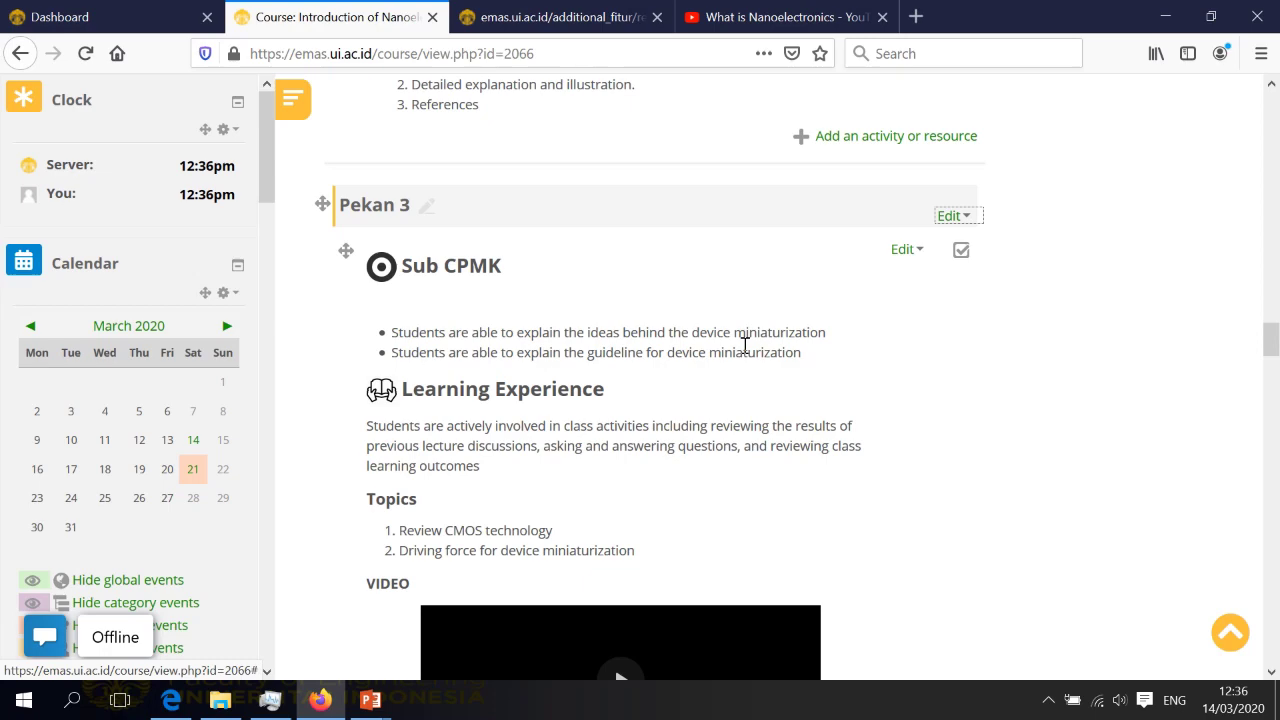
# Switch the course role to Student from the user menu
pyautogui.scroll(15, 745, 345)
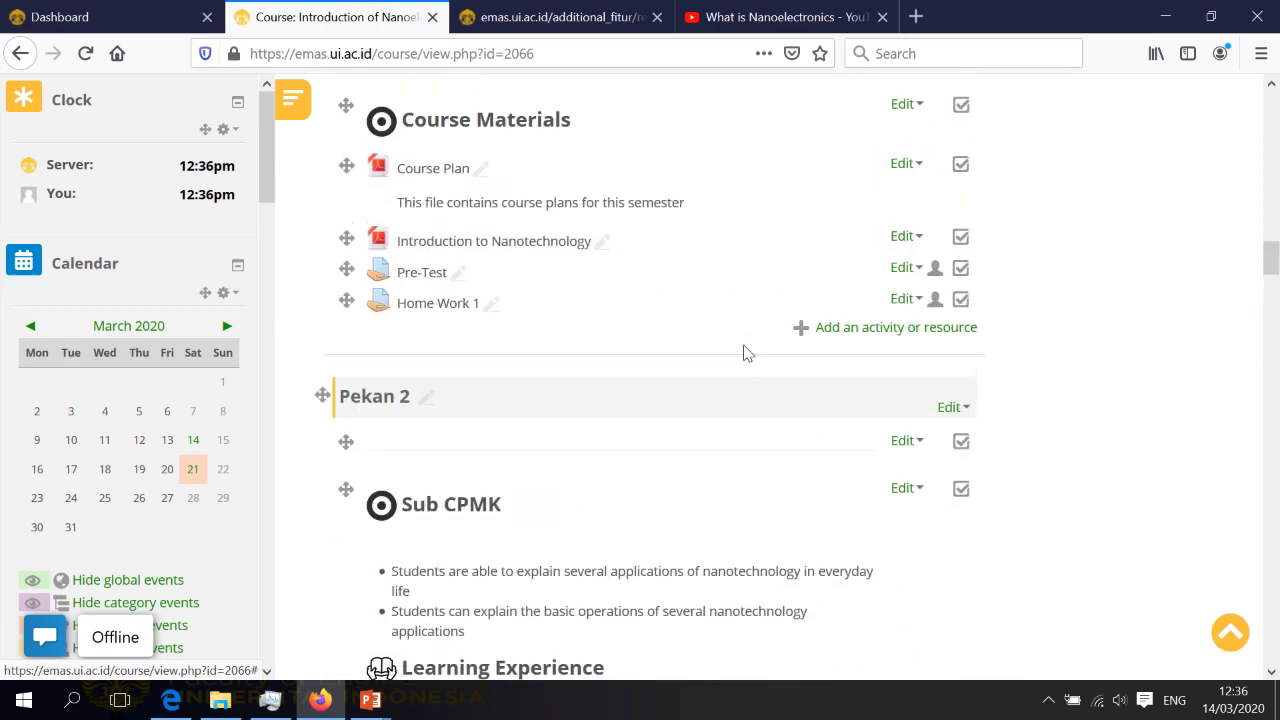
pyautogui.scroll(-5, 745, 352)
pyautogui.scroll(12, 745, 352)
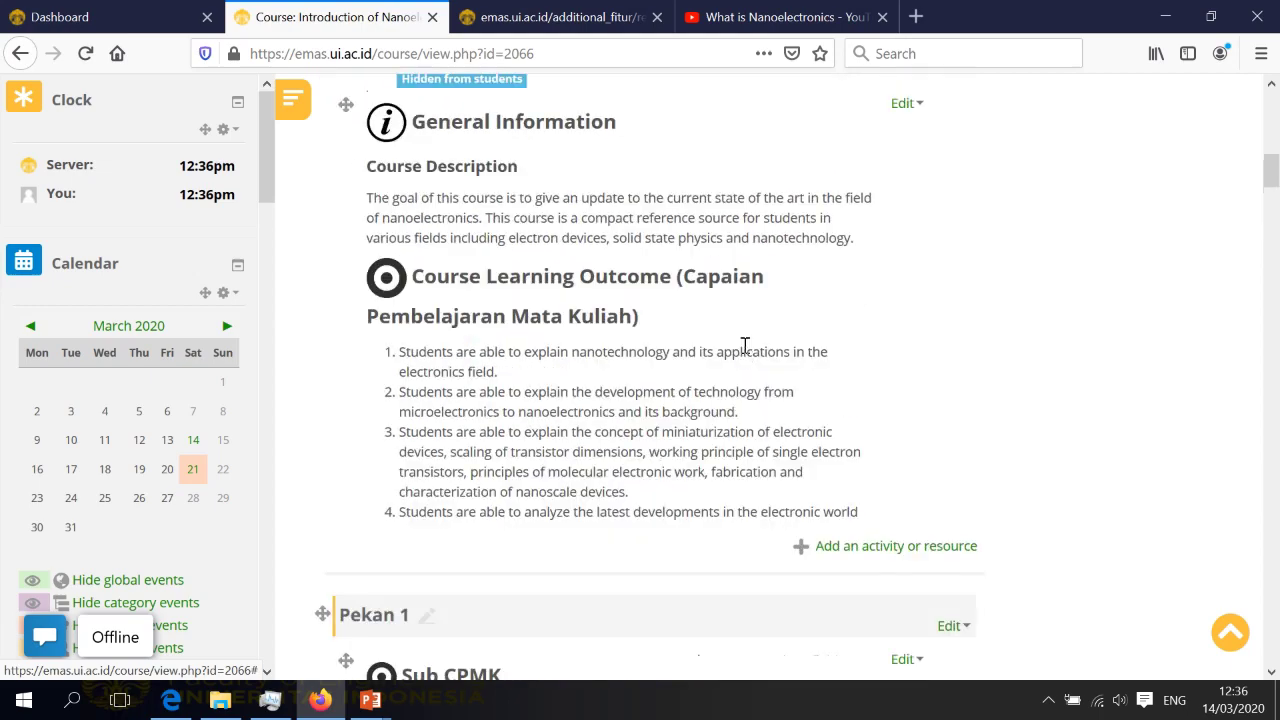
pyautogui.scroll(3, 745, 352)
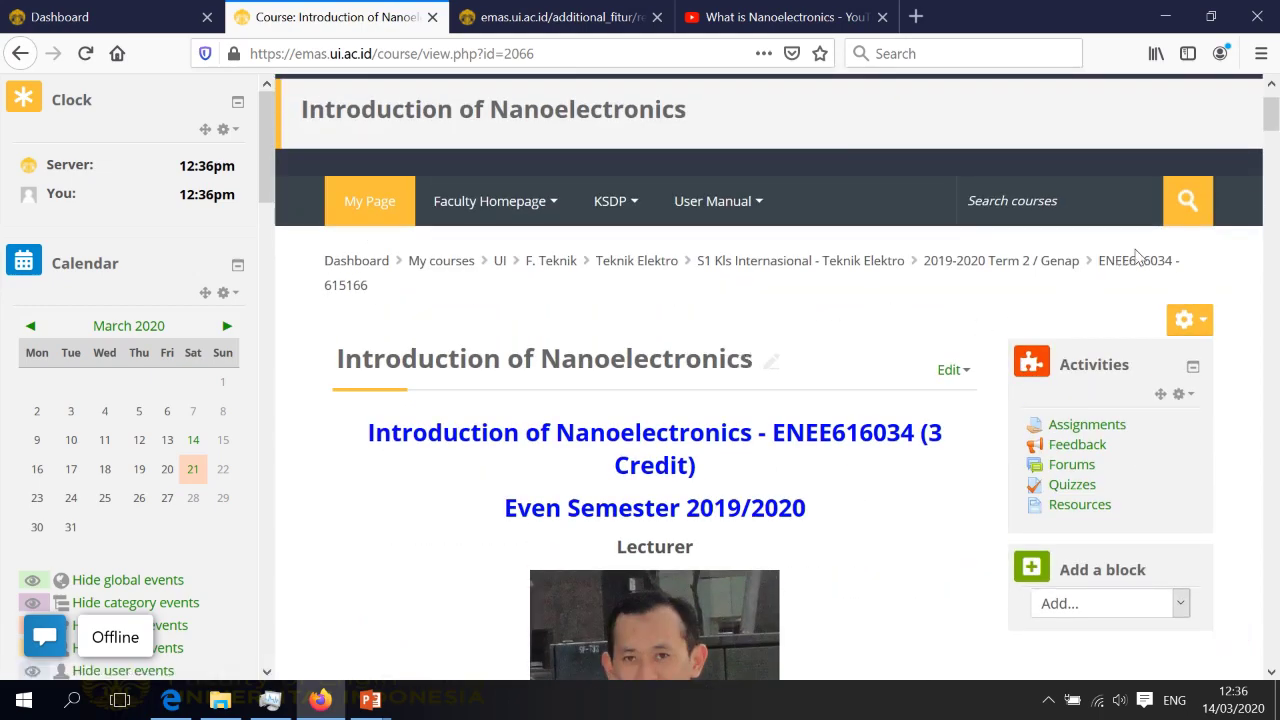
pyautogui.scroll(1, 1145, 252)
pyautogui.click(1158, 100)
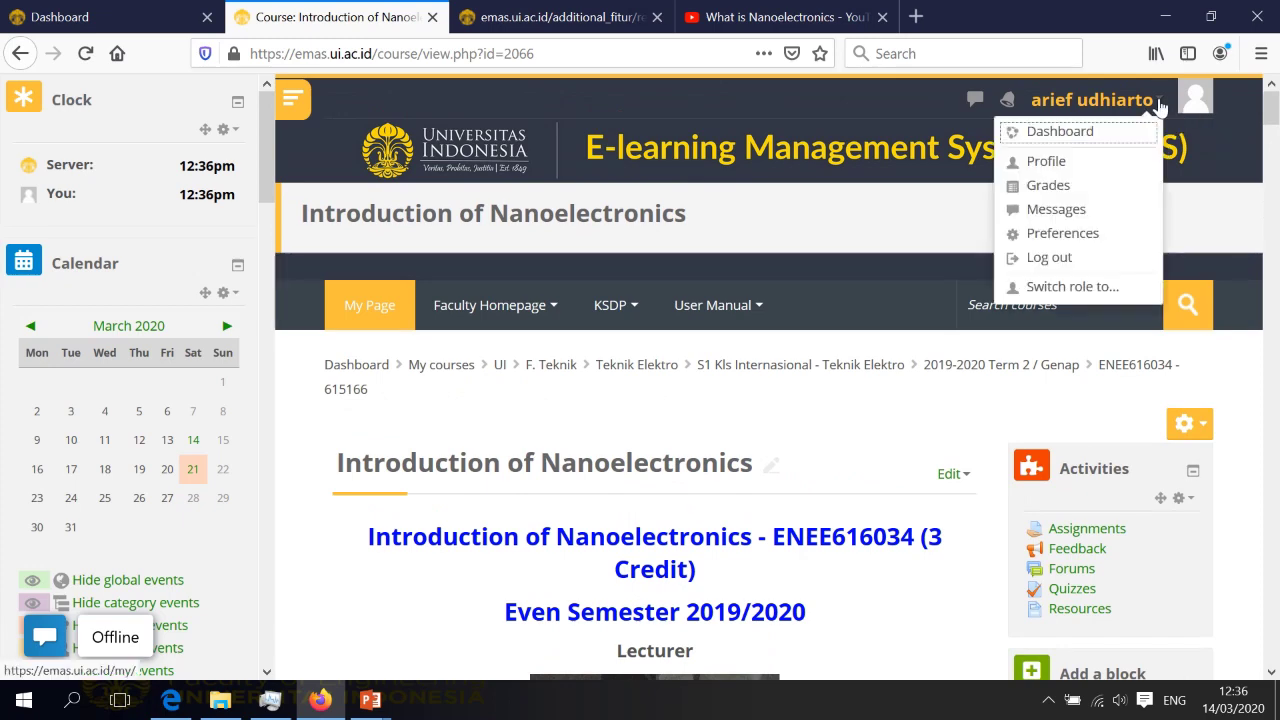
pyautogui.click(1072, 287)
pyautogui.scroll(-3, 818, 385)
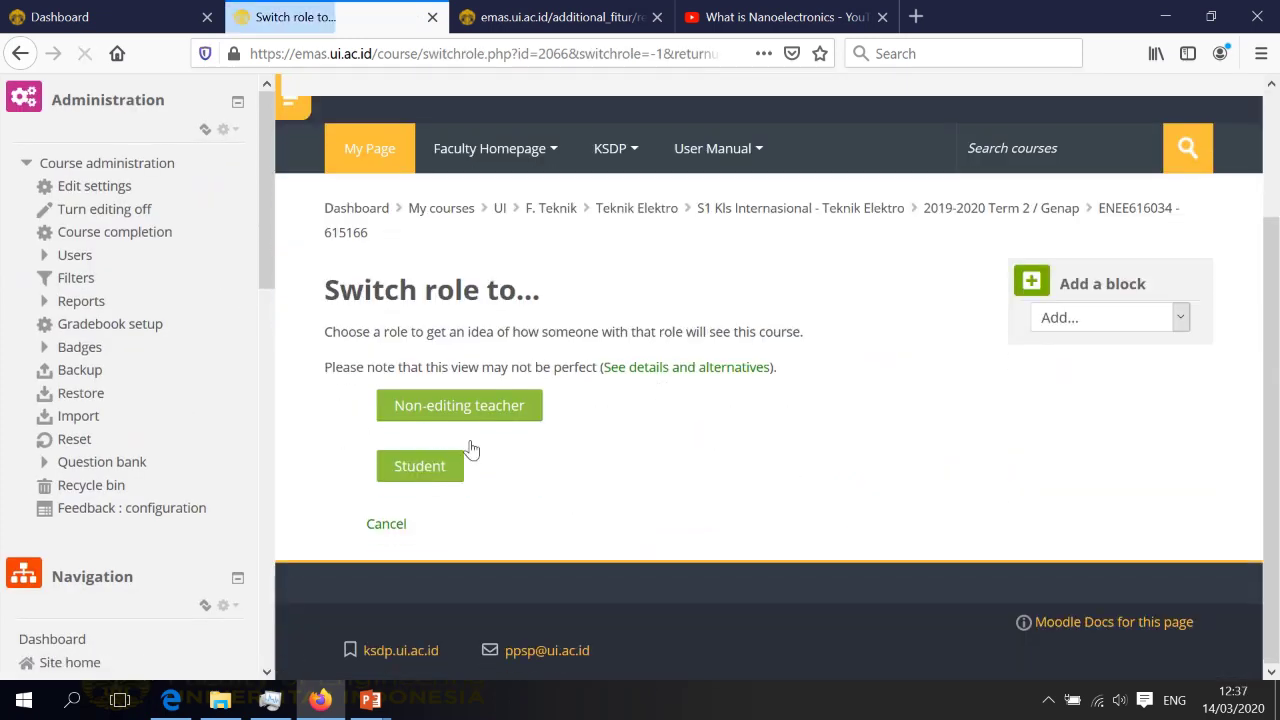
pyautogui.click(425, 468)
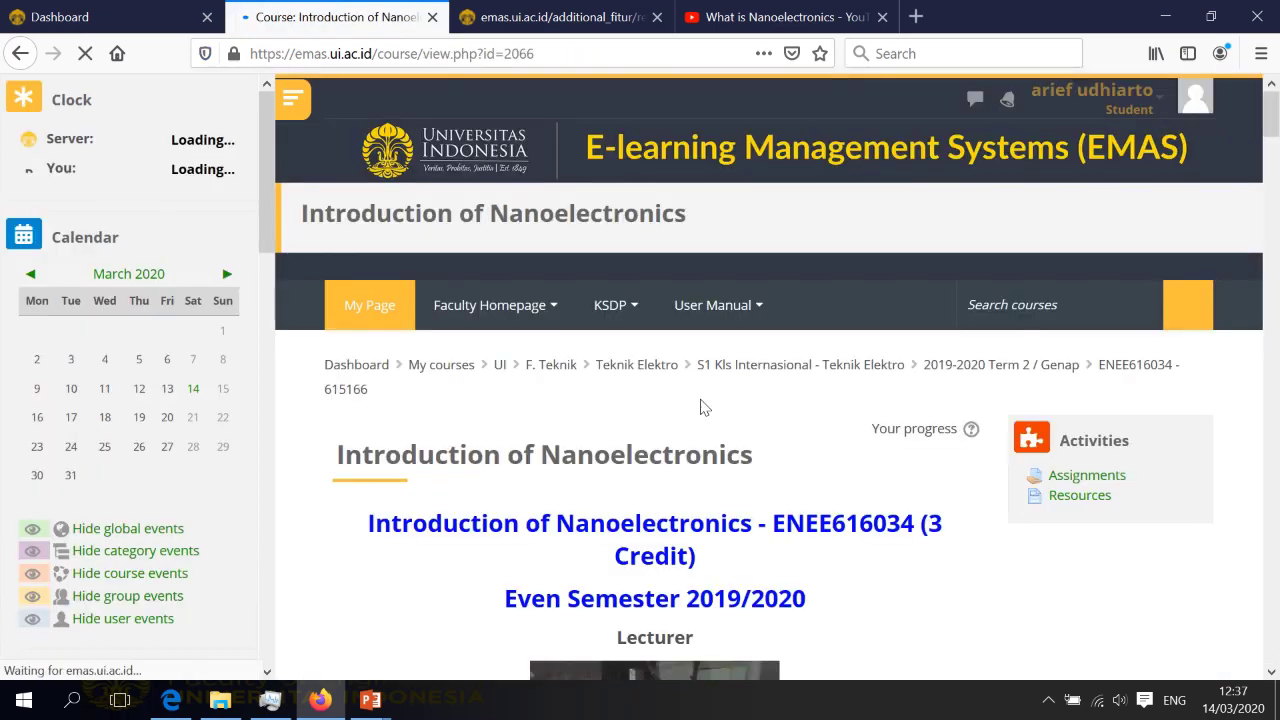
# Scroll the course as a student, where Pekan 6 onward is not available, then return to the browser
pyautogui.scroll(-15, 700, 405)
pyautogui.scroll(-10, 700, 400)
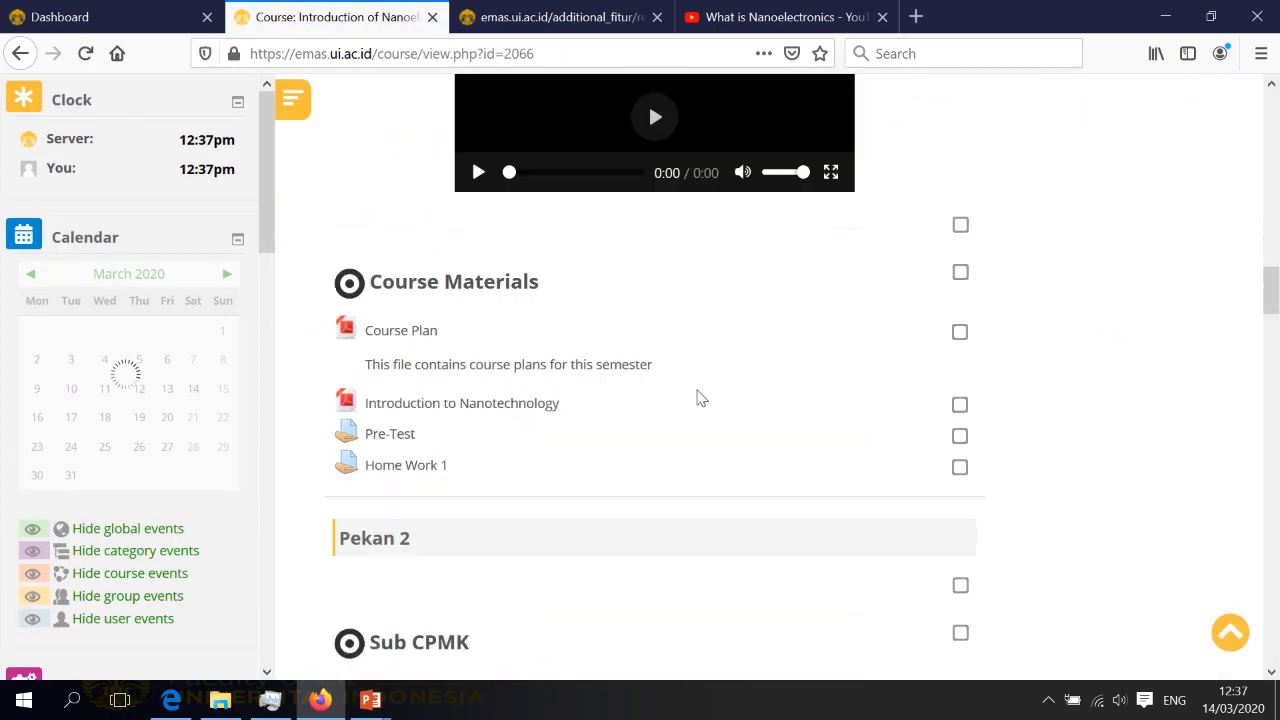
pyautogui.scroll(-15, 698, 398)
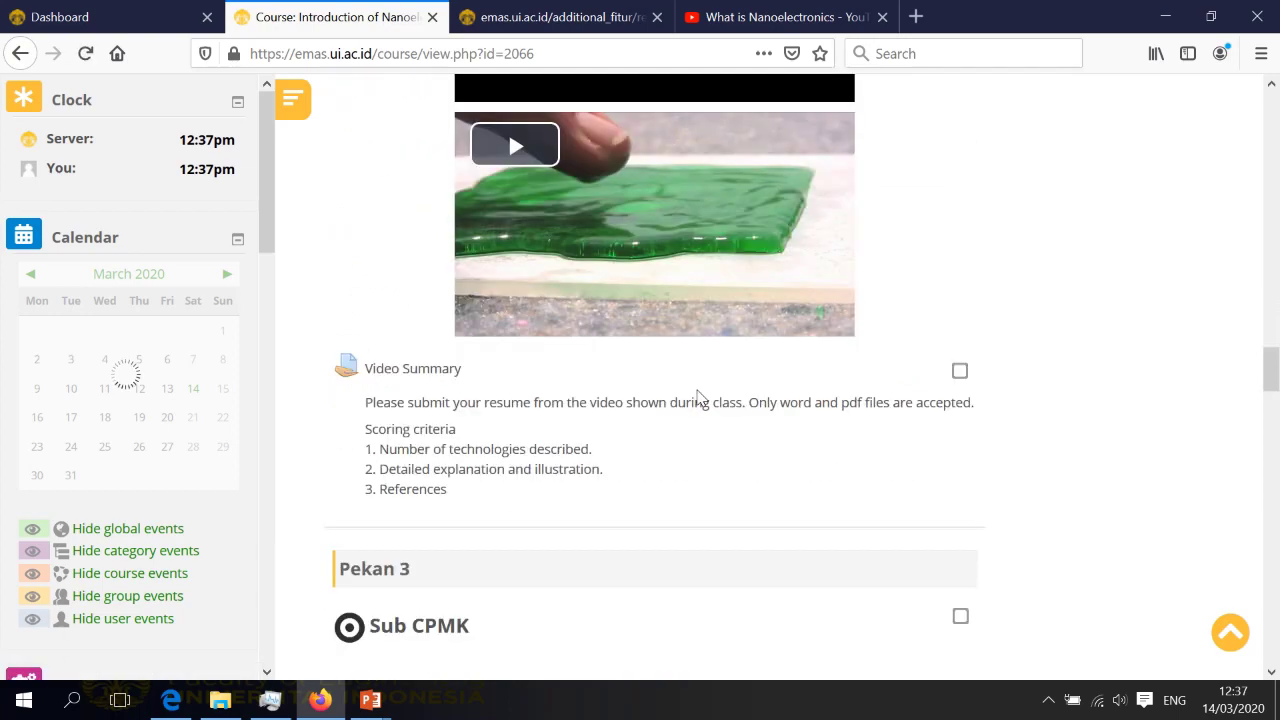
pyautogui.scroll(-10, 698, 398)
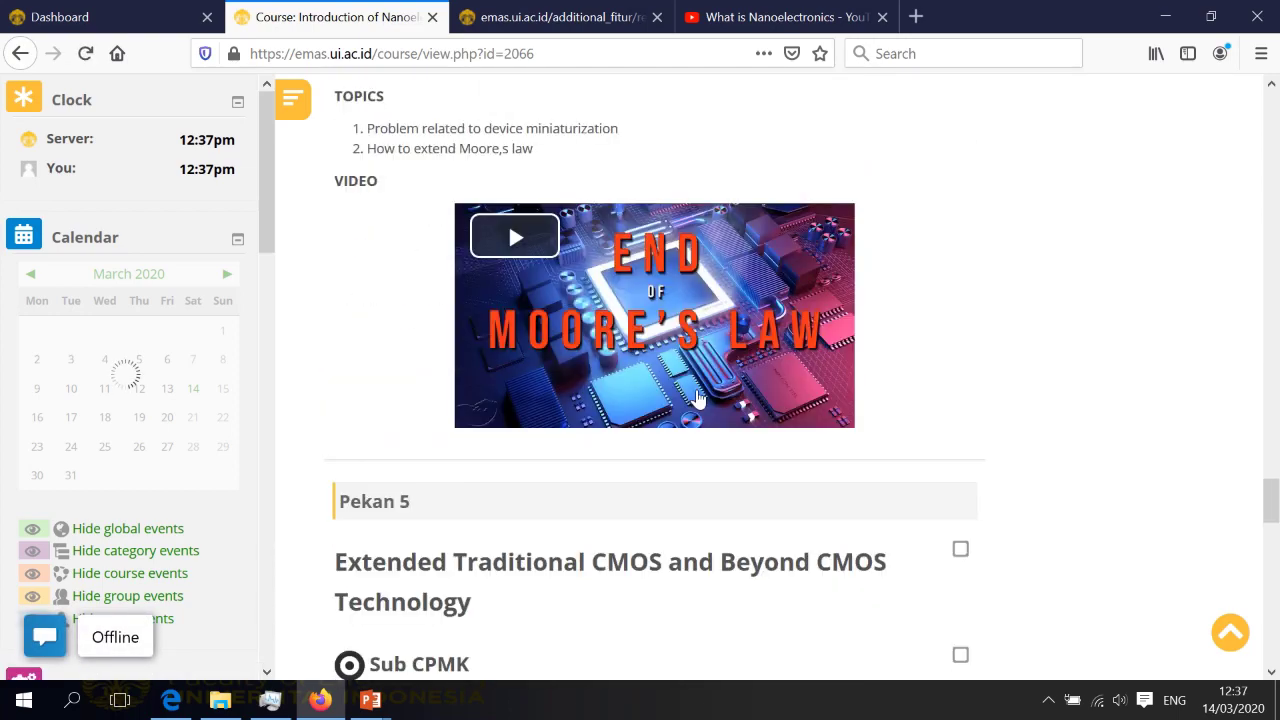
pyautogui.scroll(-5, 417, 437)
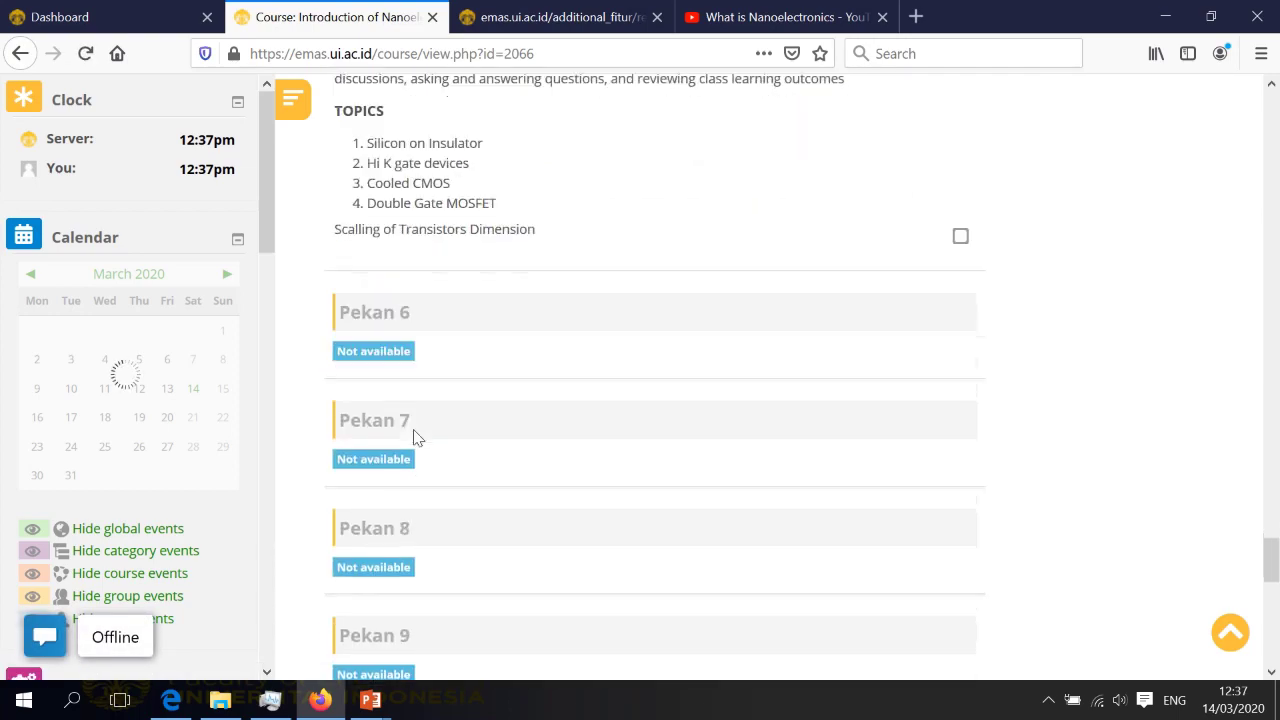
pyautogui.scroll(-5, 397, 585)
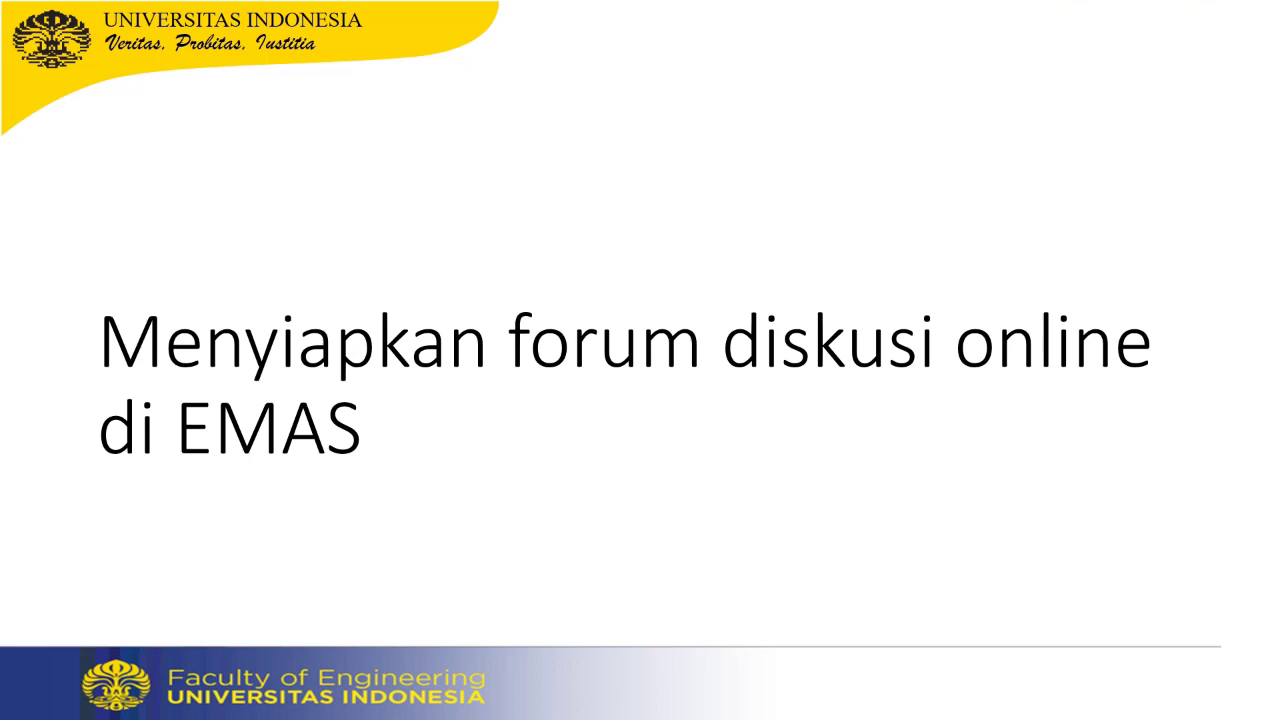
pyautogui.press('super')
pyautogui.click(320, 700)
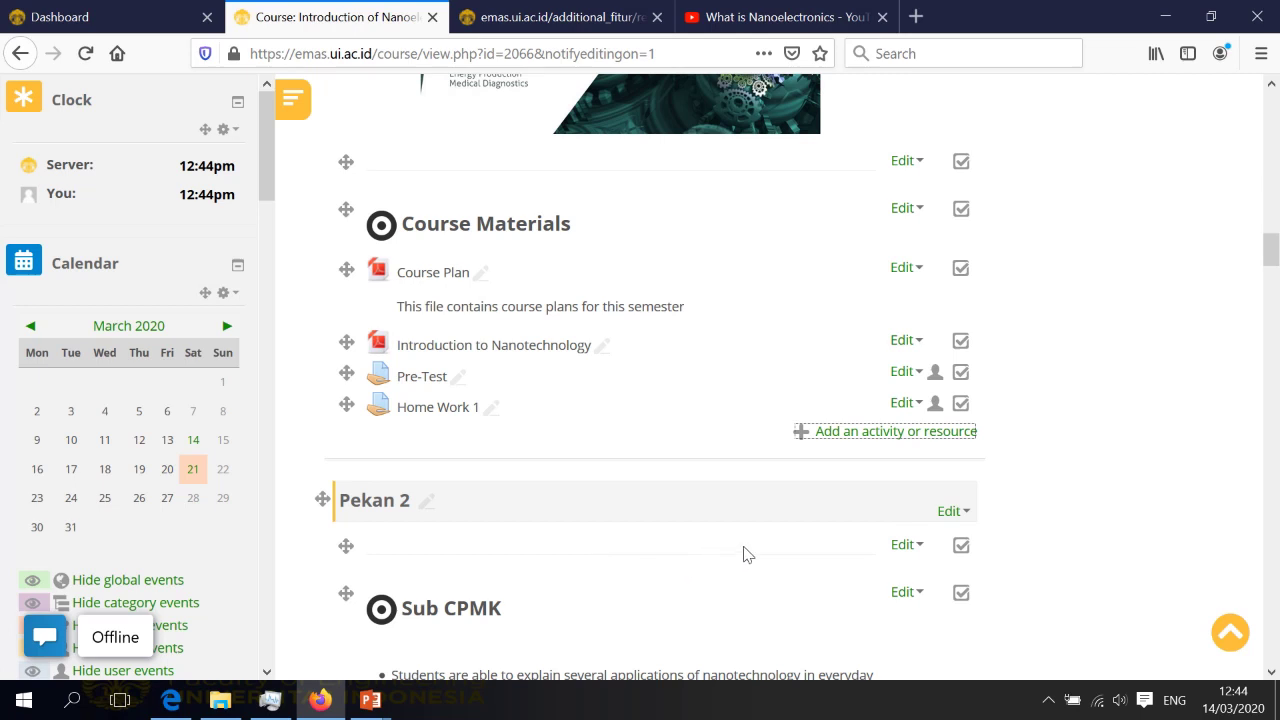
# Choose Forum in Pekan 1's activity chooser and add it
pyautogui.click(849, 440)
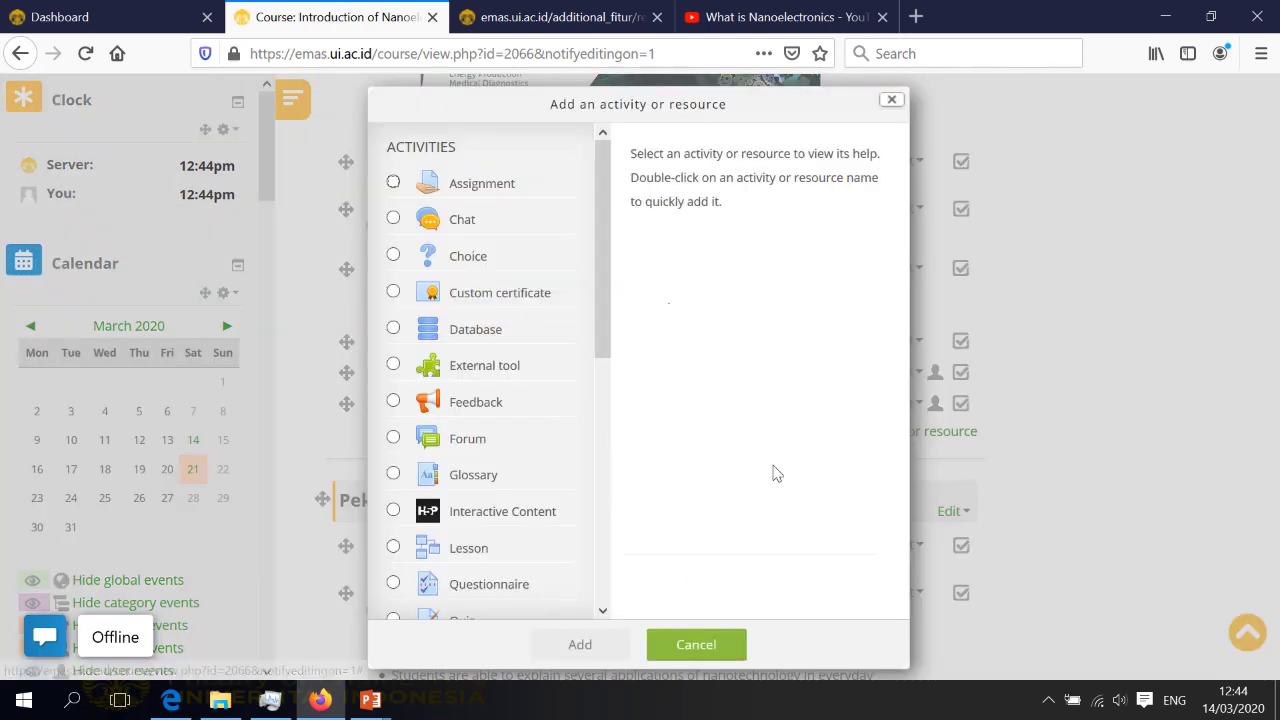
pyautogui.moveTo(608, 345); pyautogui.dragTo(608, 422)
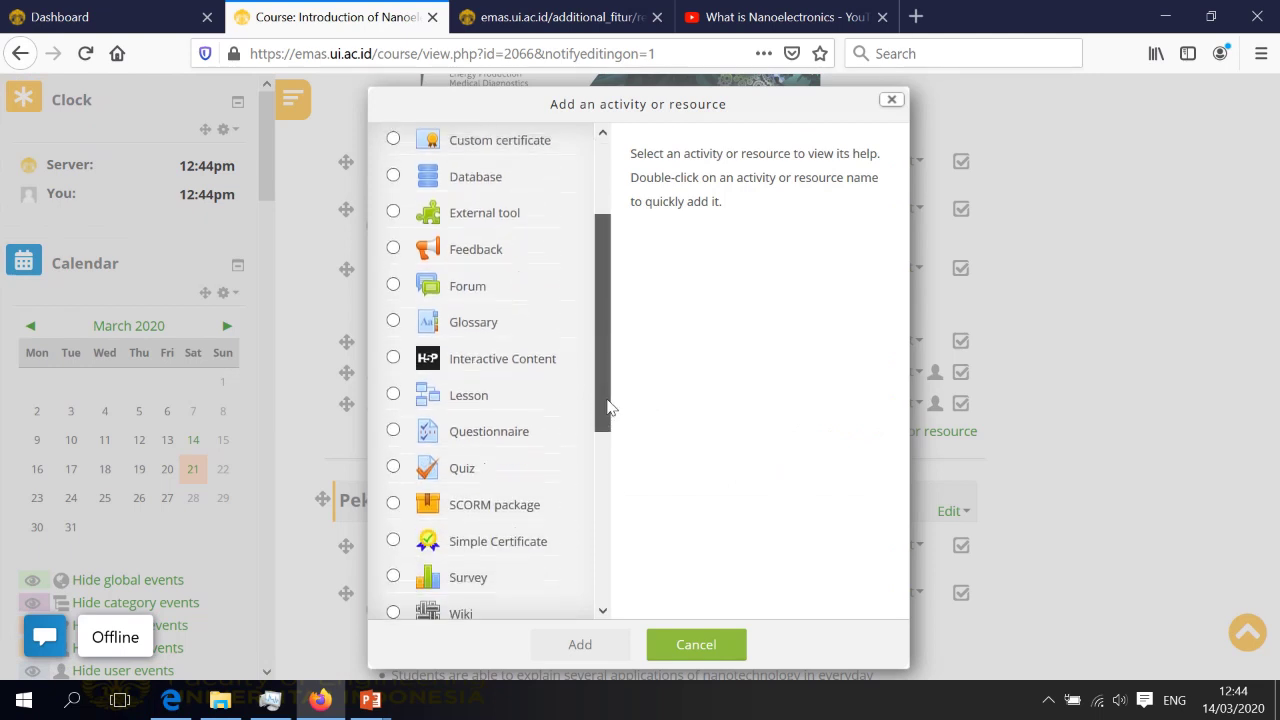
pyautogui.click(393, 272)
pyautogui.click(581, 645)
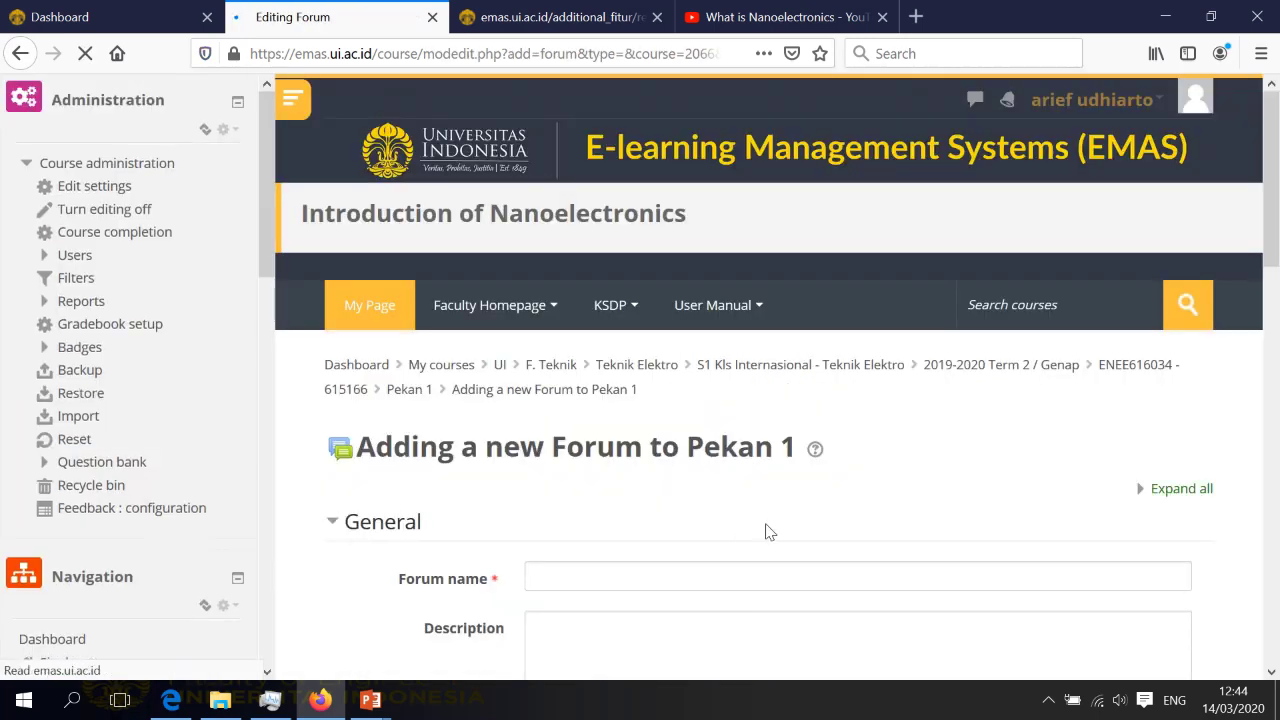
# Name the forum 'Diskusi Topik 1' and describe the 14 sd 21 Maret 2020 discussion period, shown on the course page
pyautogui.scroll(-2, 763, 531)
pyautogui.click(765, 367)
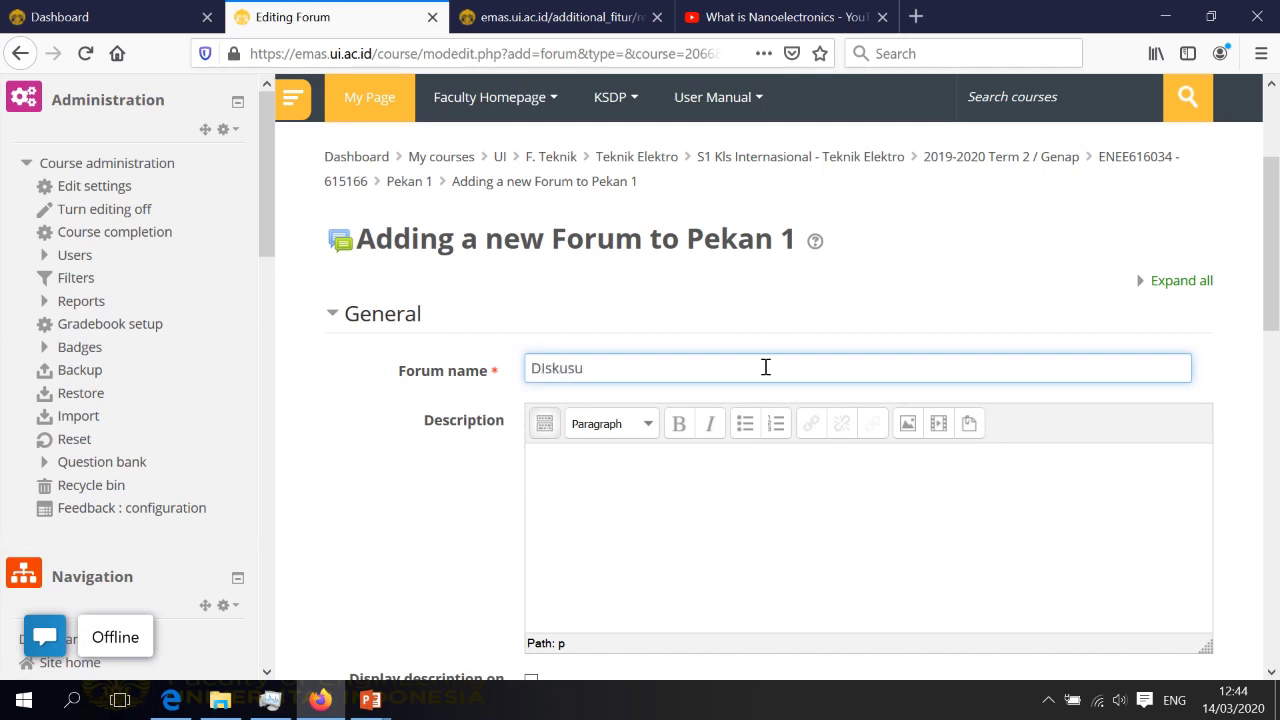
pyautogui.write('Diskusi Topik 1')
pyautogui.click(787, 508)
pyautogui.scroll(-1, 787, 508)
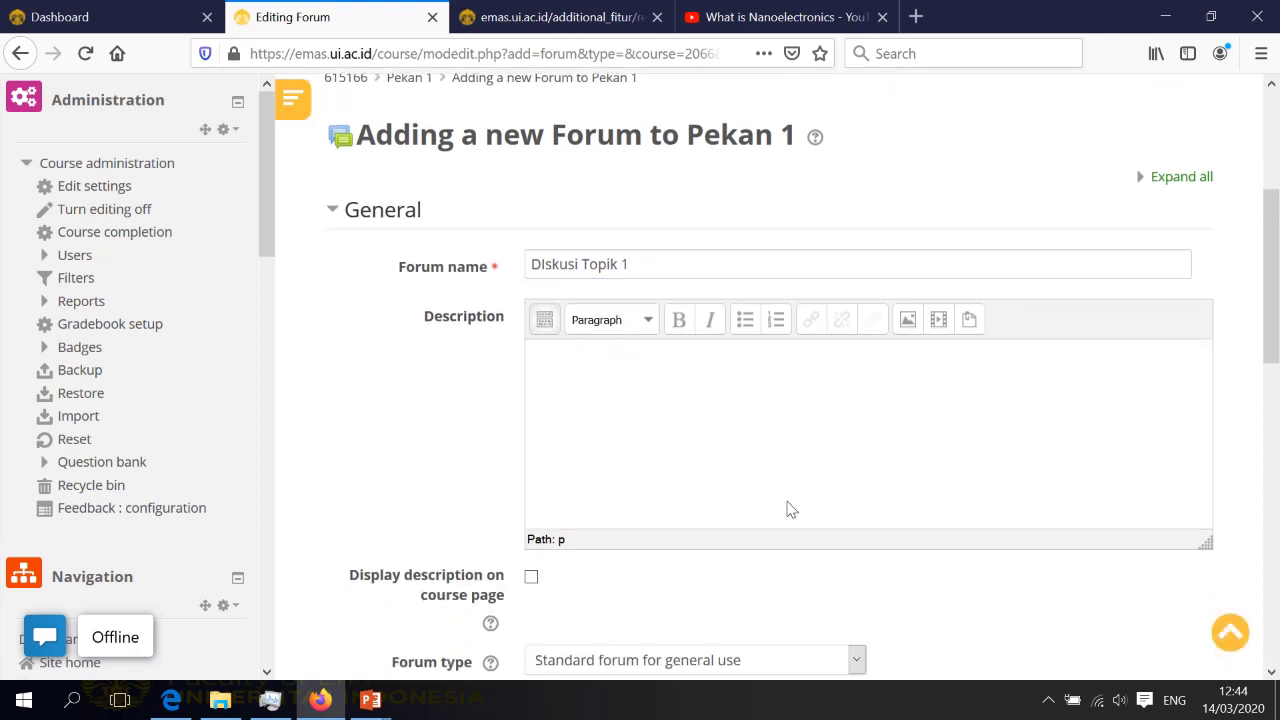
pyautogui.write('Mahasiswa harus terli')
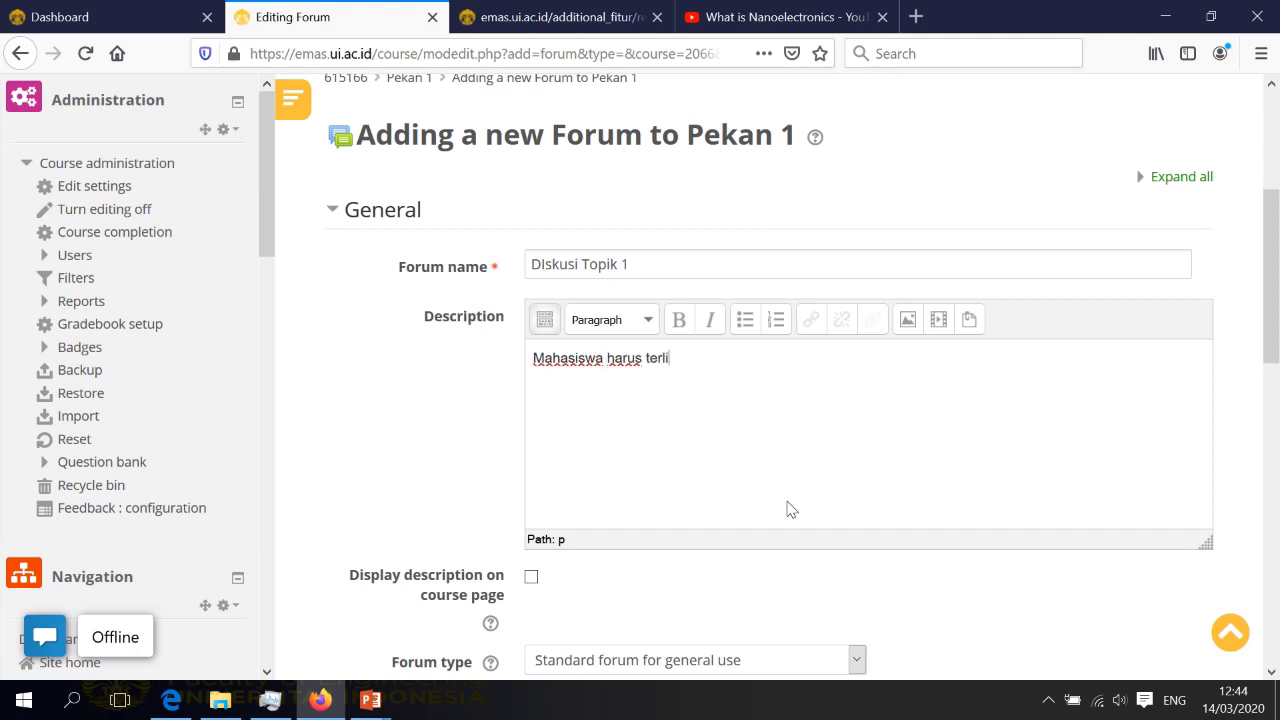
pyautogui.write('bat aktif dalam diskus')
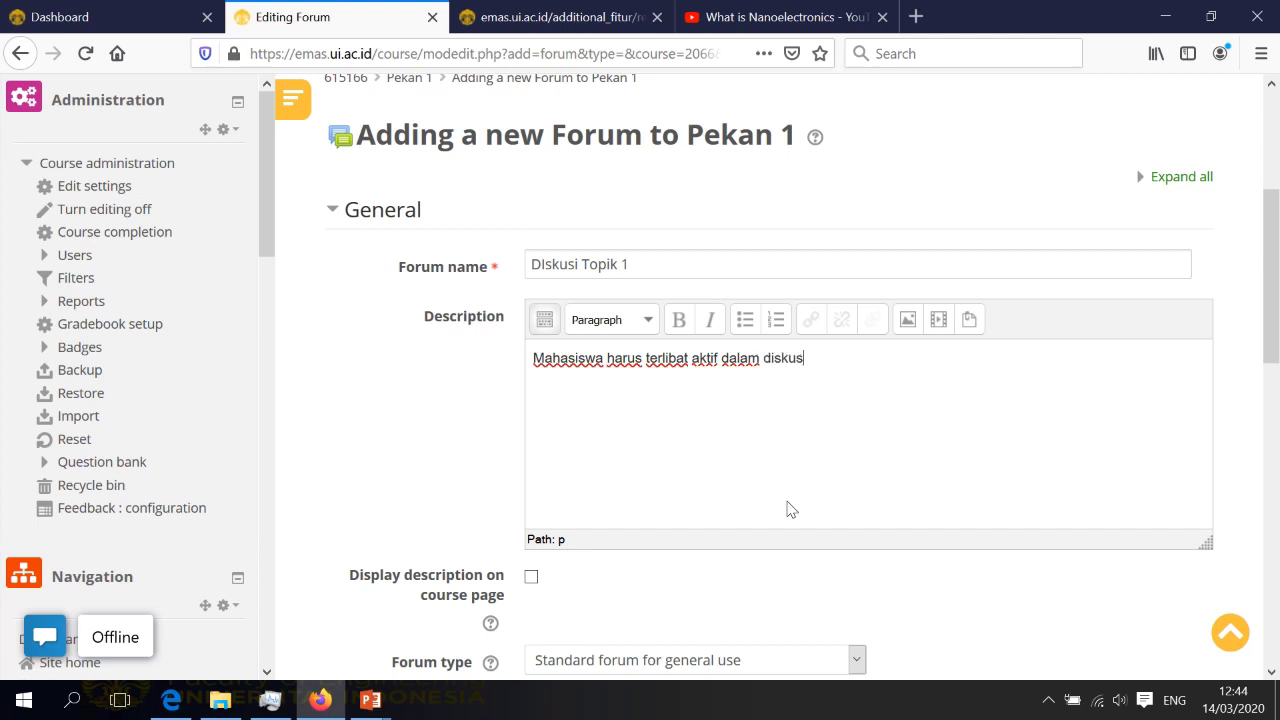
pyautogui.write('i selama perio')
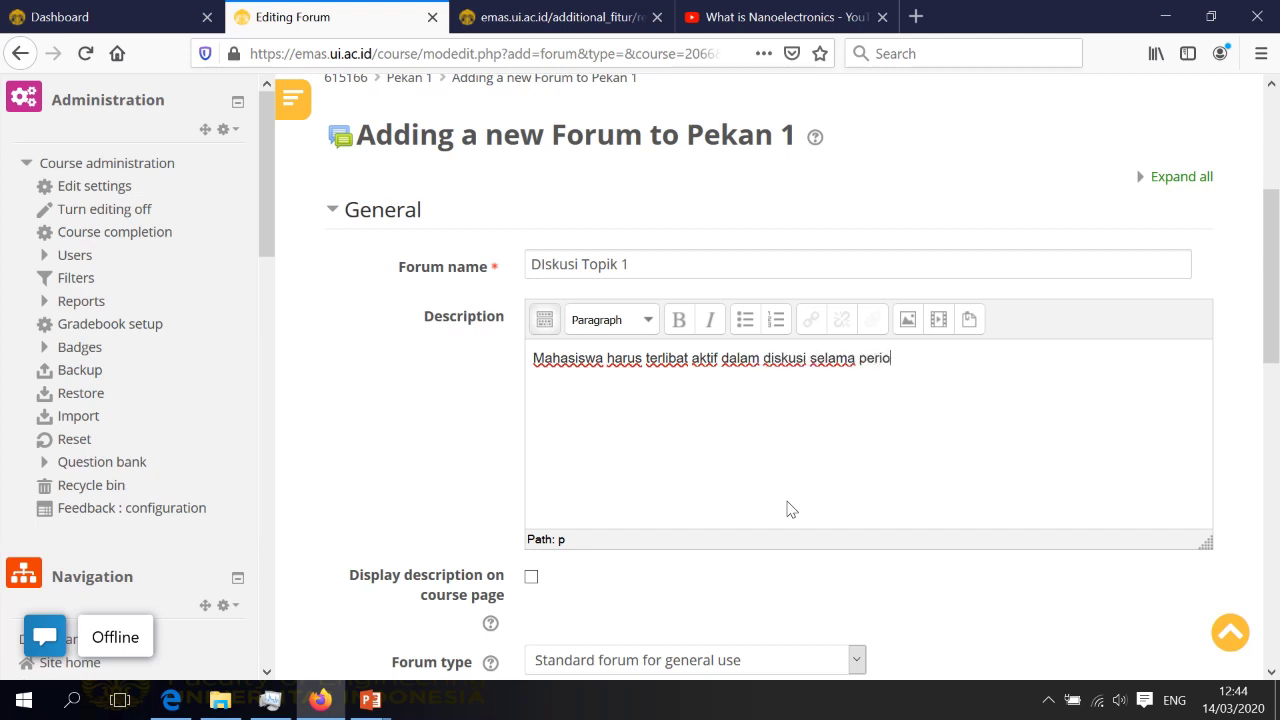
pyautogui.write('de 14 sd 21 Mare')
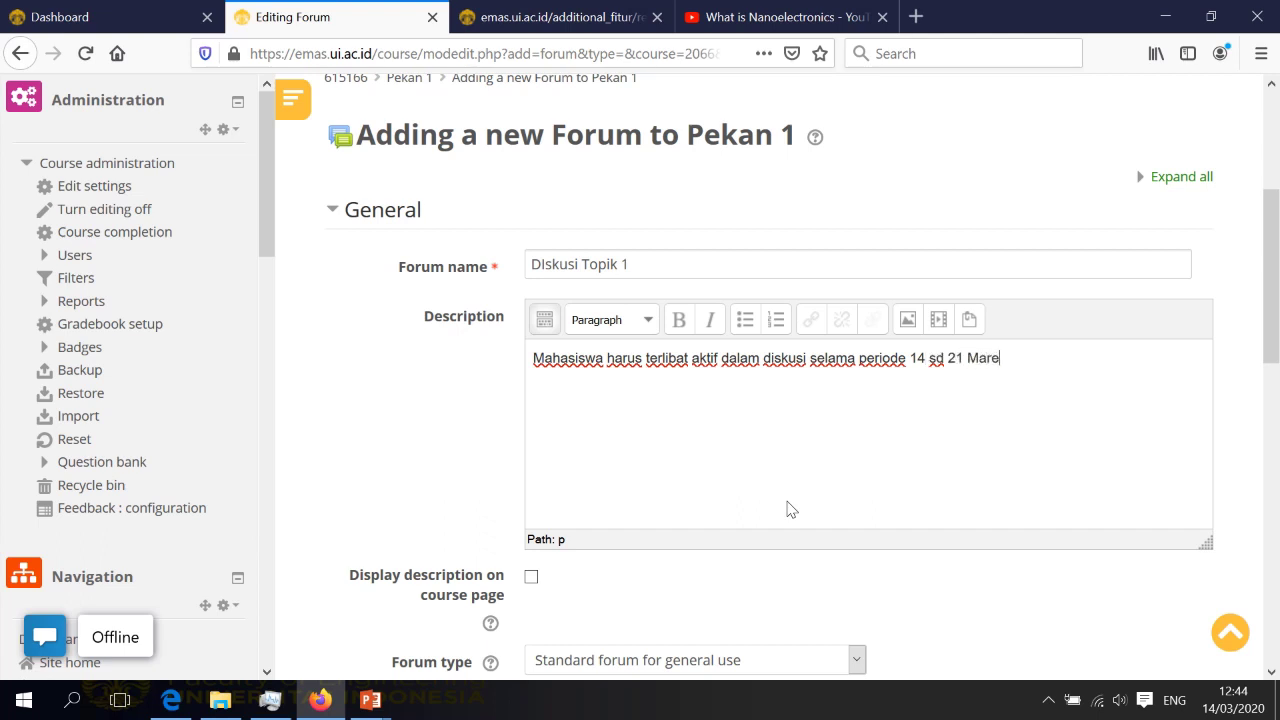
pyautogui.write('t 2020')
pyautogui.click(531, 577)
# Keep the forum type as the standard forum for general use
pyautogui.scroll(-3, 733, 544)
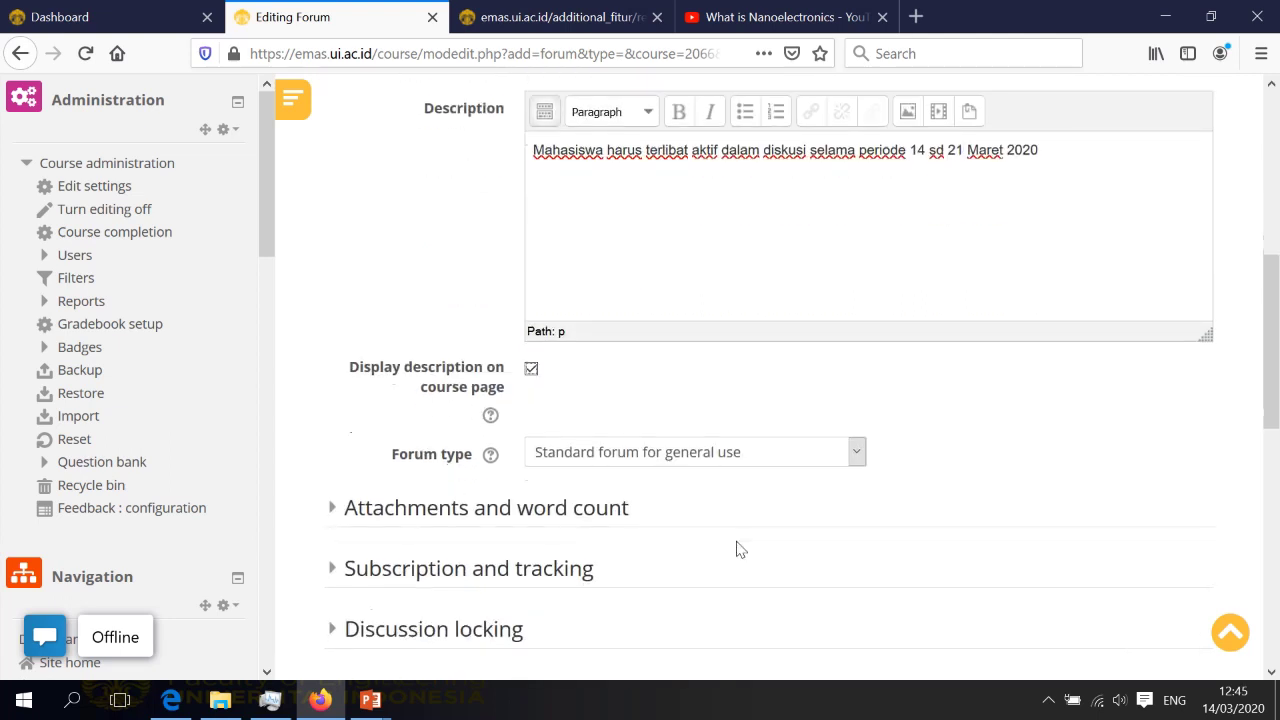
pyautogui.click(855, 455)
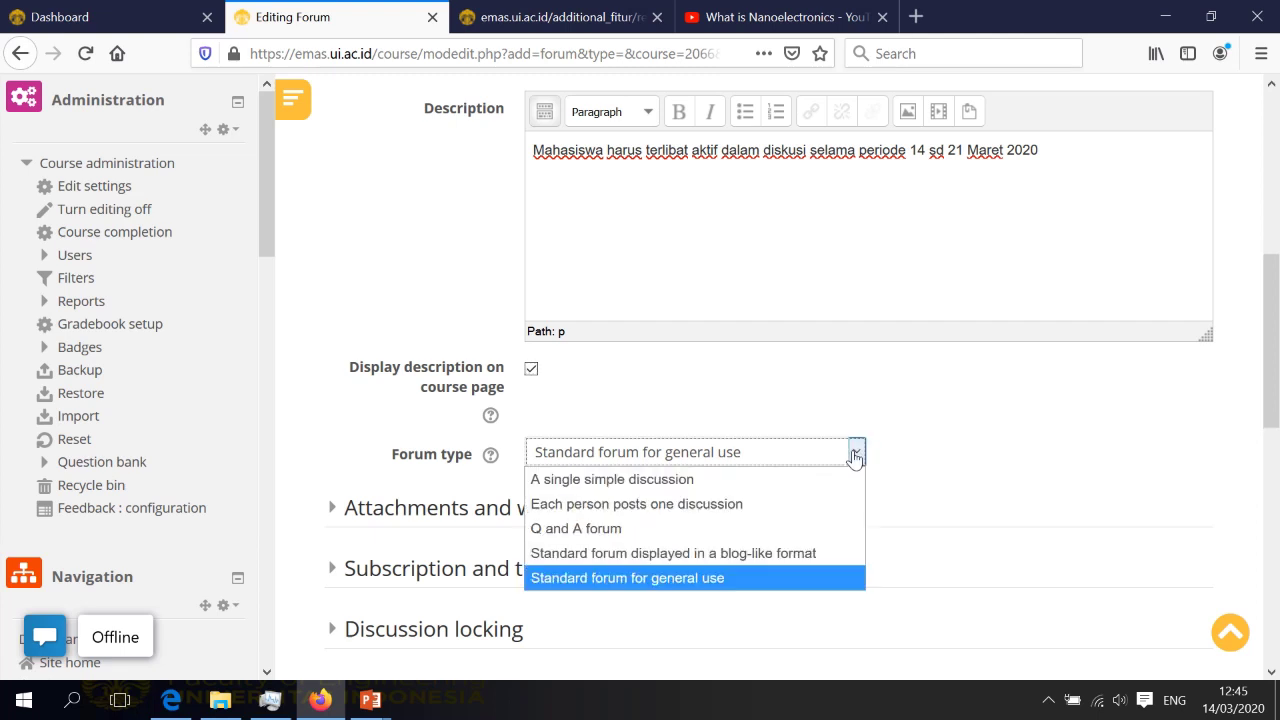
pyautogui.click(963, 465)
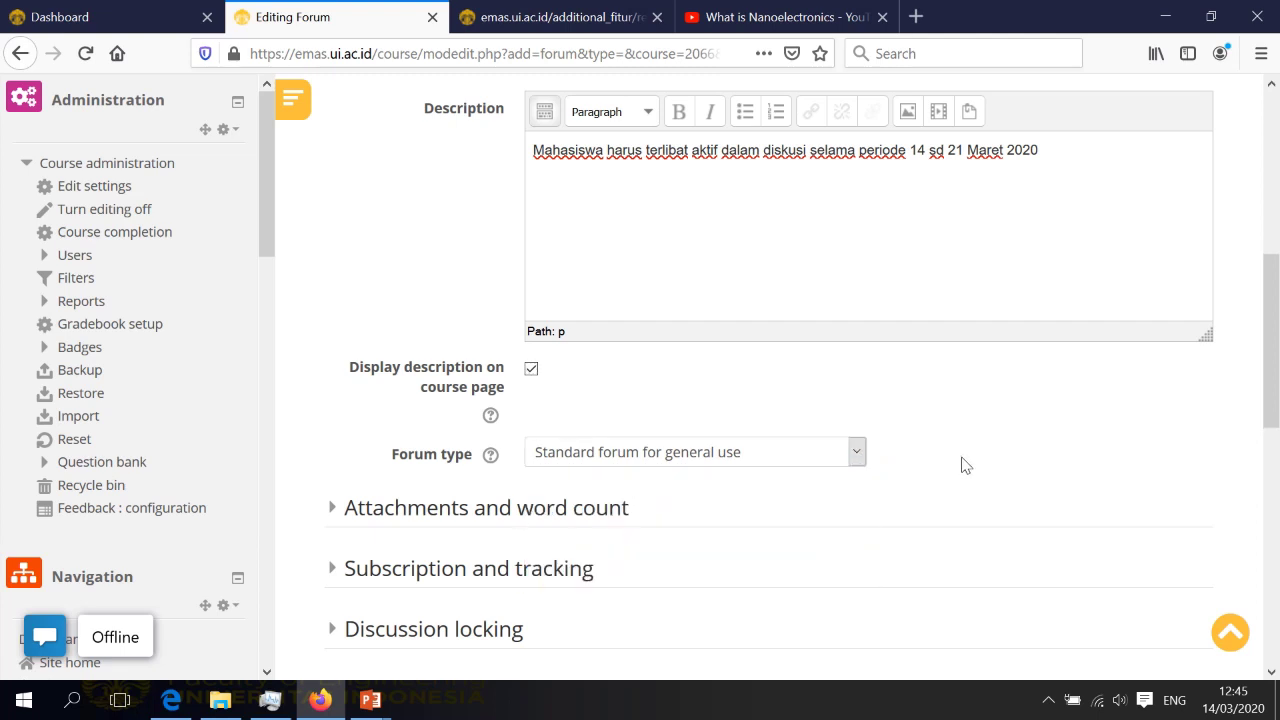
pyautogui.scroll(-5, 940, 485)
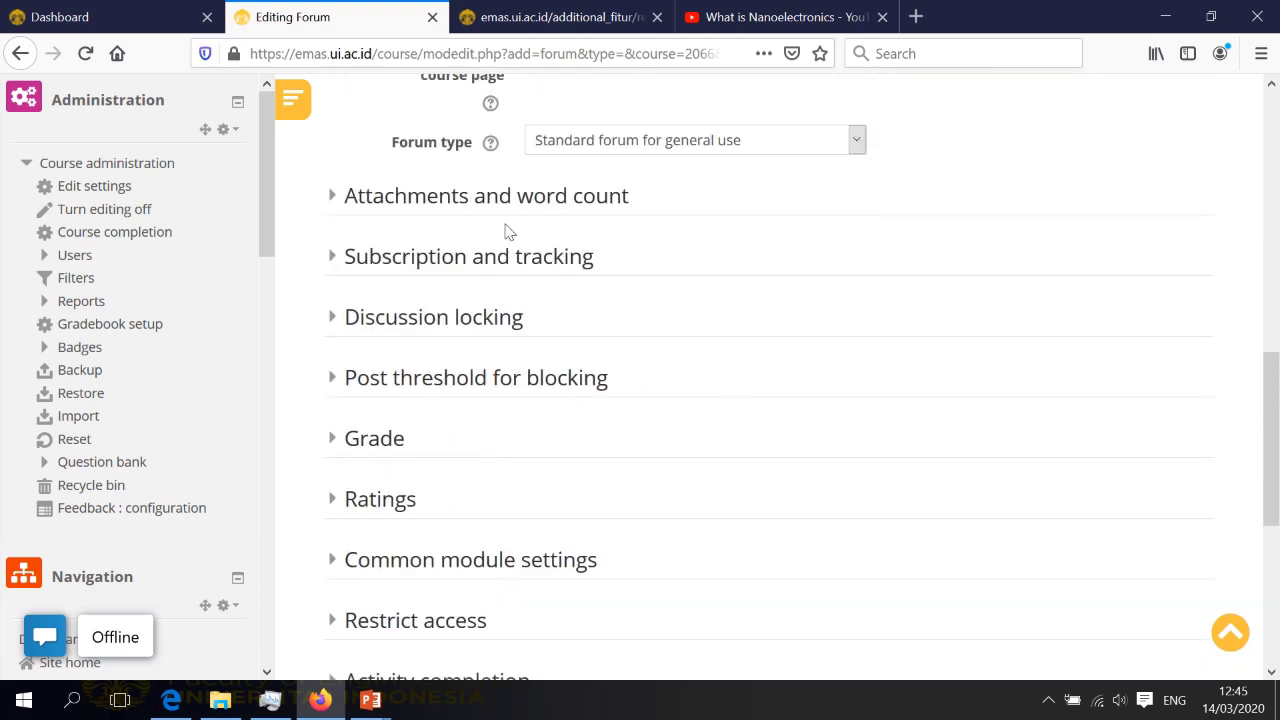
pyautogui.scroll(-3, 580, 405)
# Save the forum, open DIskusi Topik 1 from Pekan 1, and start a new discussion topic
pyautogui.click(645, 590)
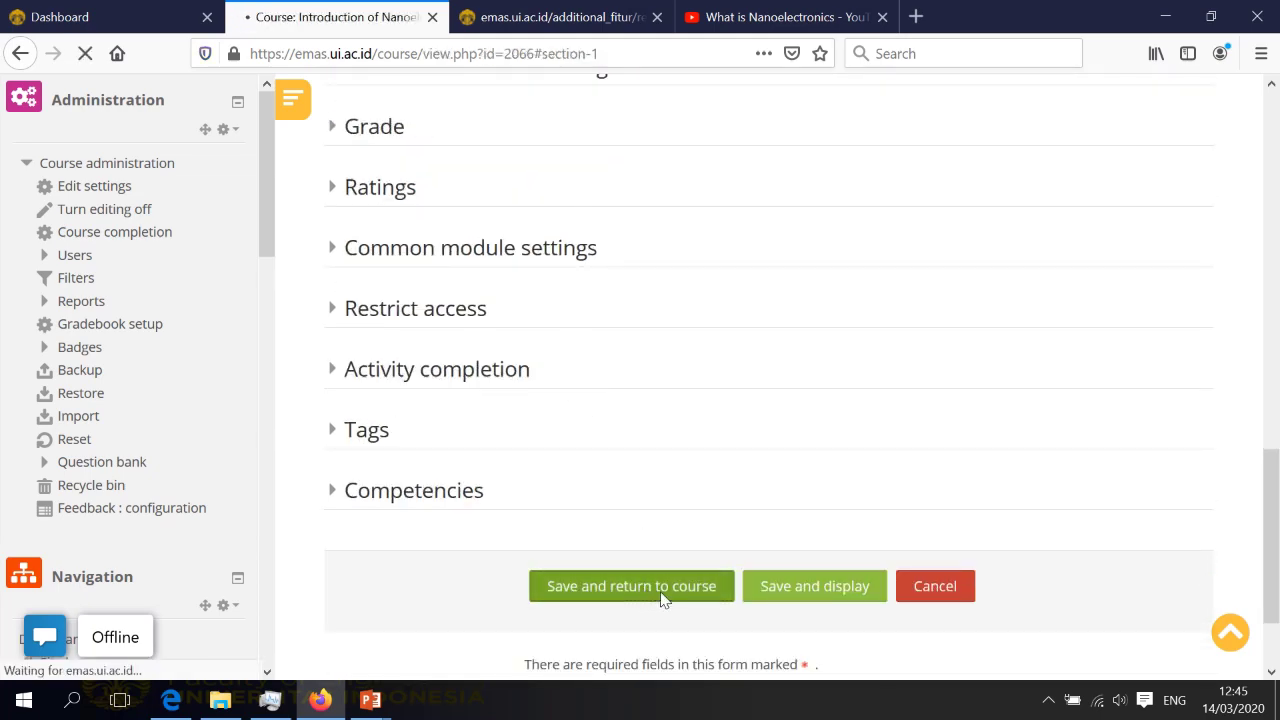
pyautogui.scroll(-10, 738, 502)
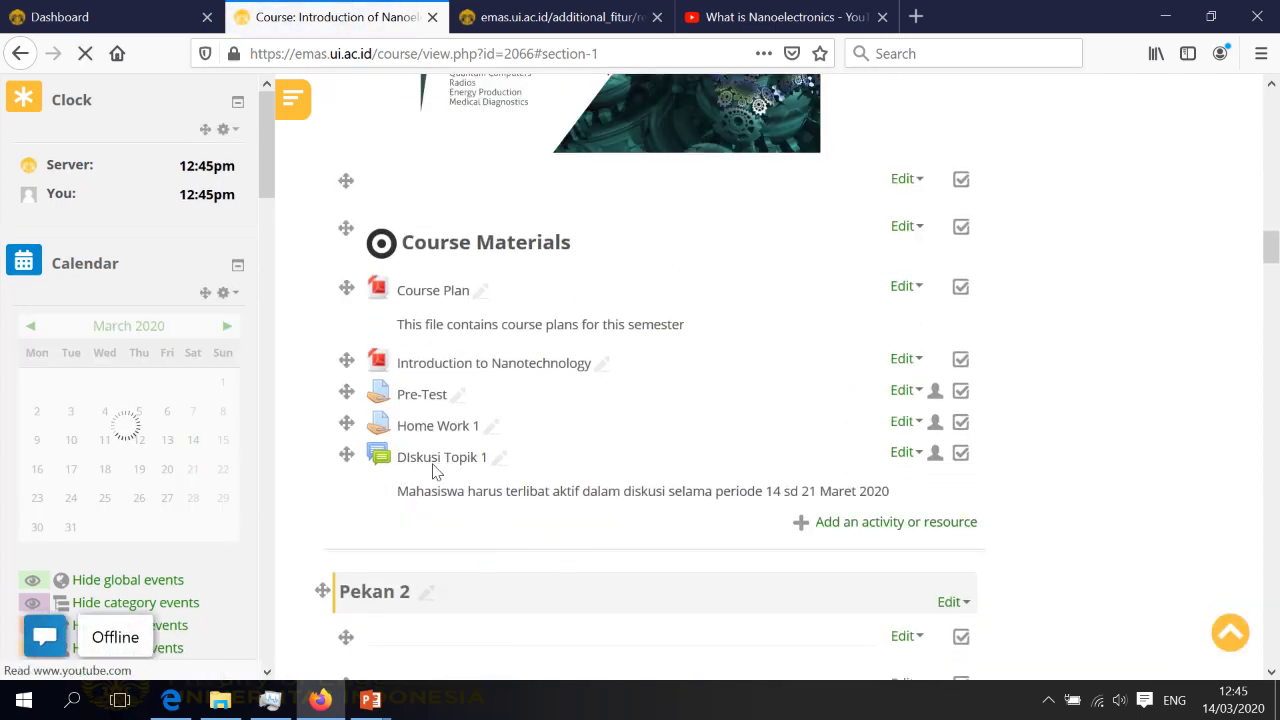
pyautogui.click(430, 462)
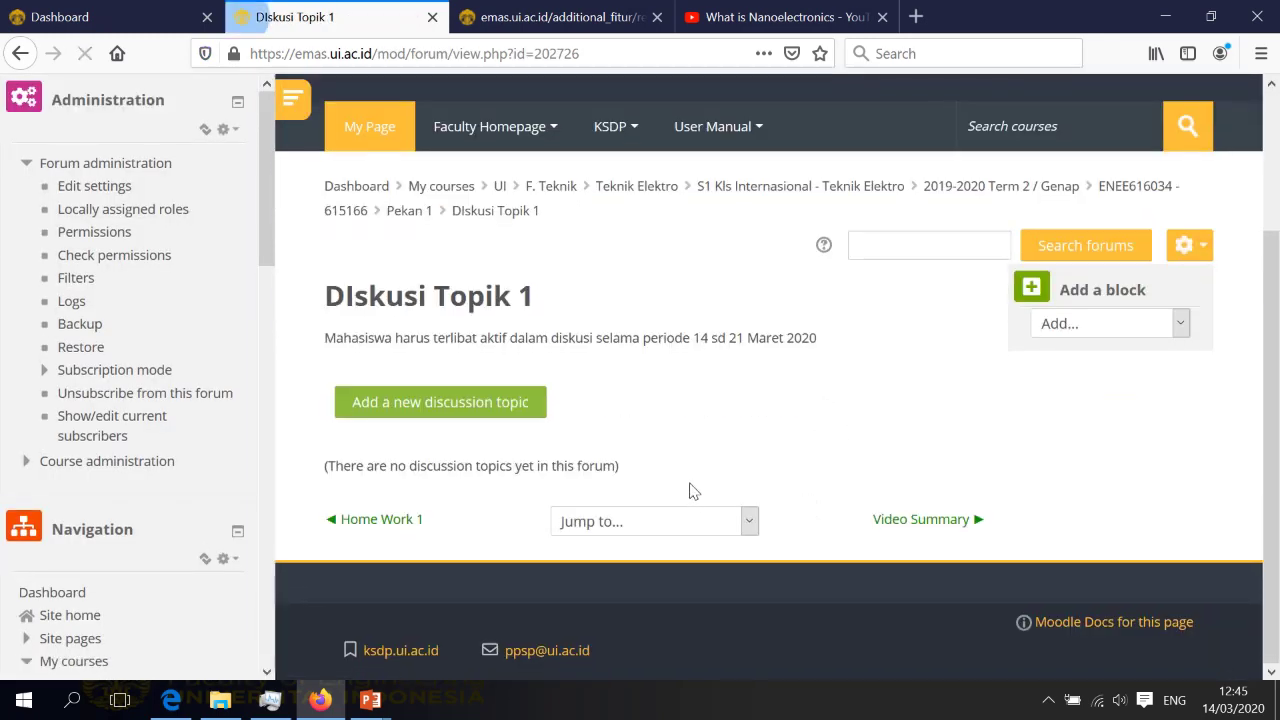
pyautogui.click(463, 413)
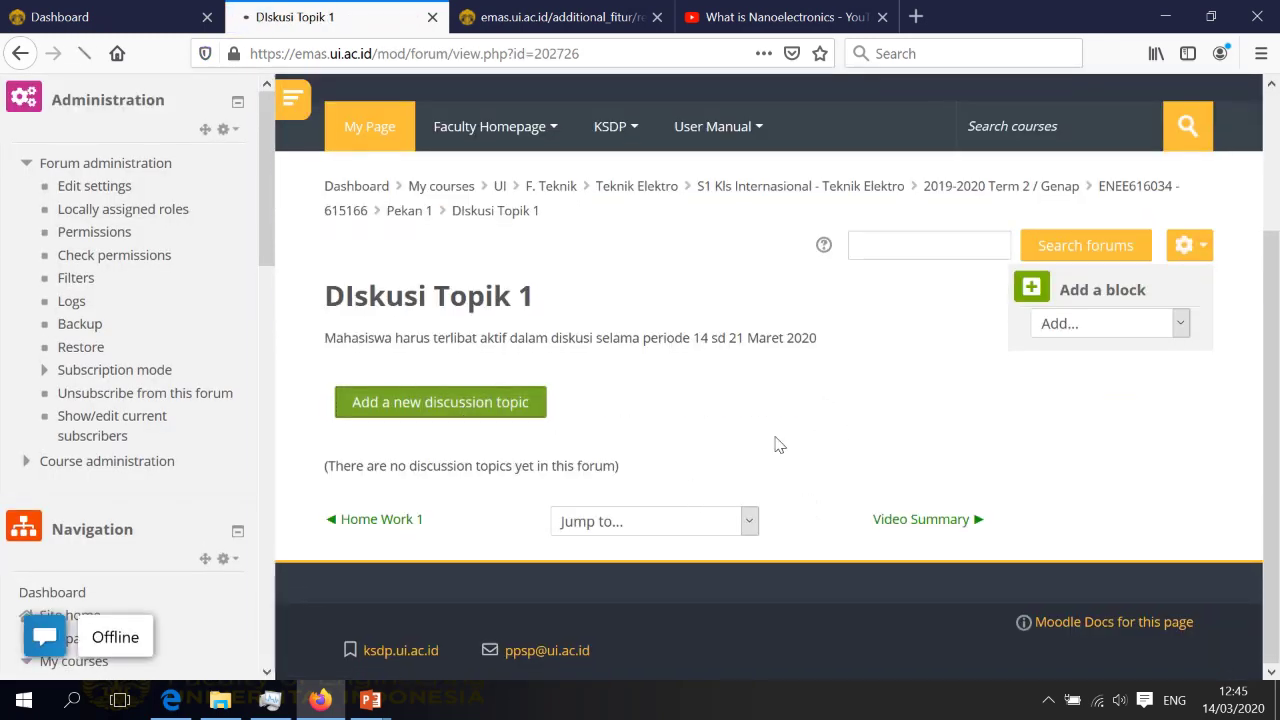
pyautogui.scroll(-3, 780, 440)
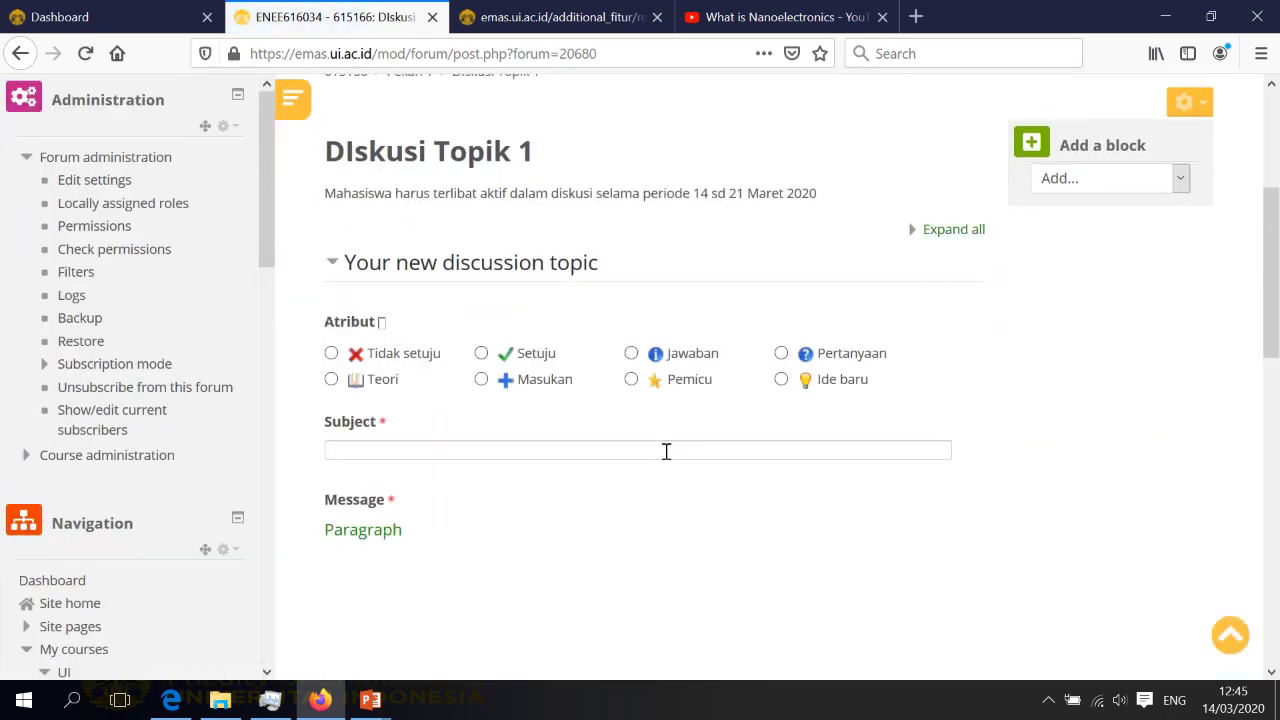
# Enter the subject 'Bagaimana teknologi nanoelektronik dapat membantu mencegah penyebaran virus corona'
pyautogui.click(705, 446)
pyautogui.scroll(-1, 915, 468)
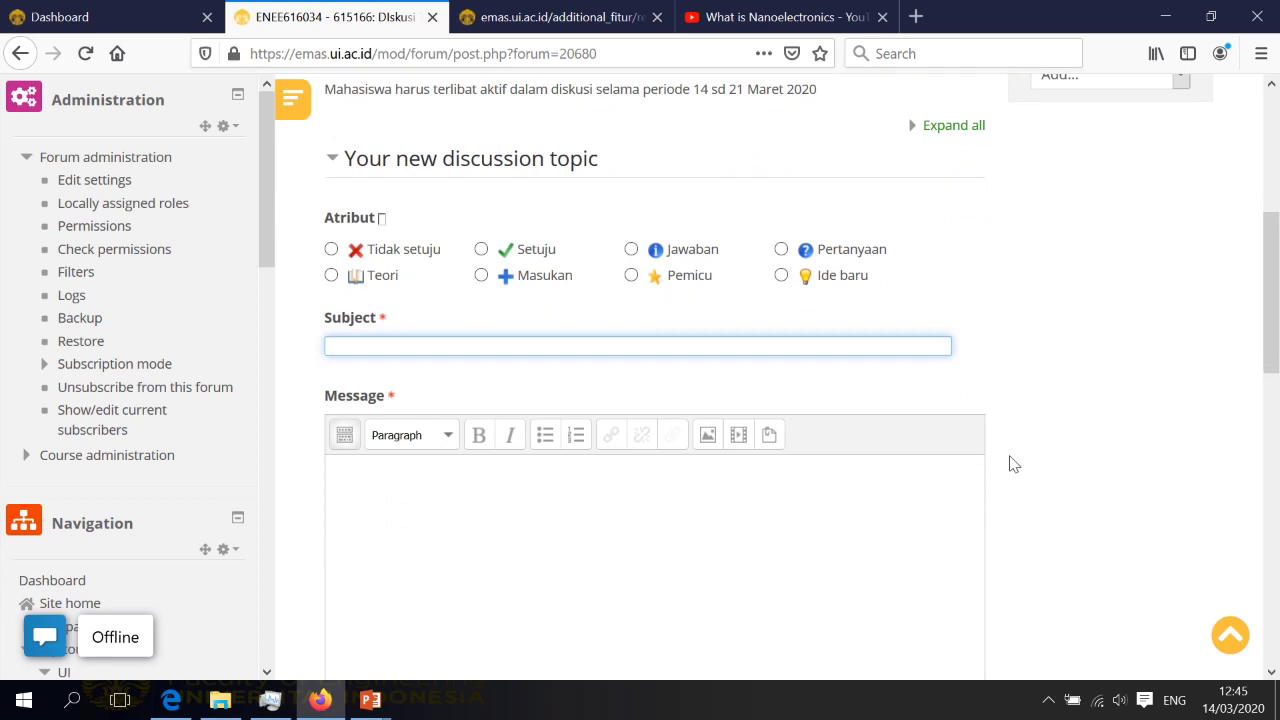
pyautogui.write('Bagaimana')
pyautogui.write('teknologi na')
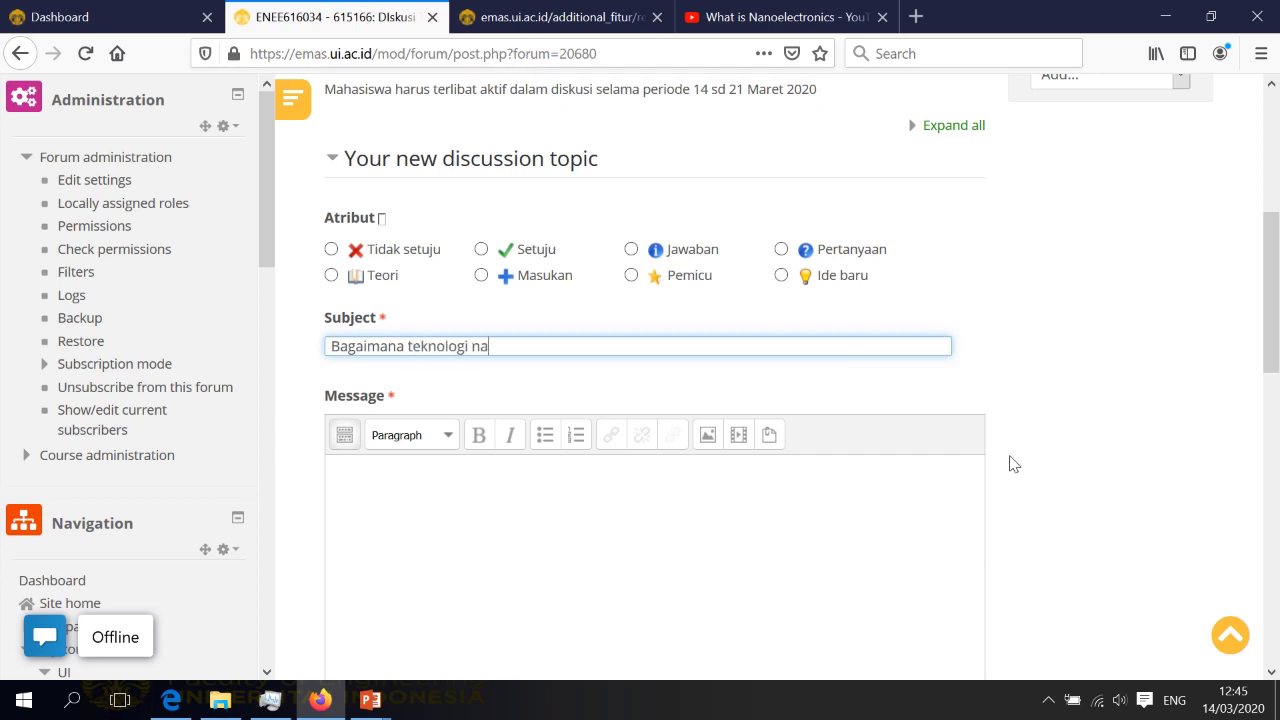
pyautogui.write('noelektronik dapat membantu men')
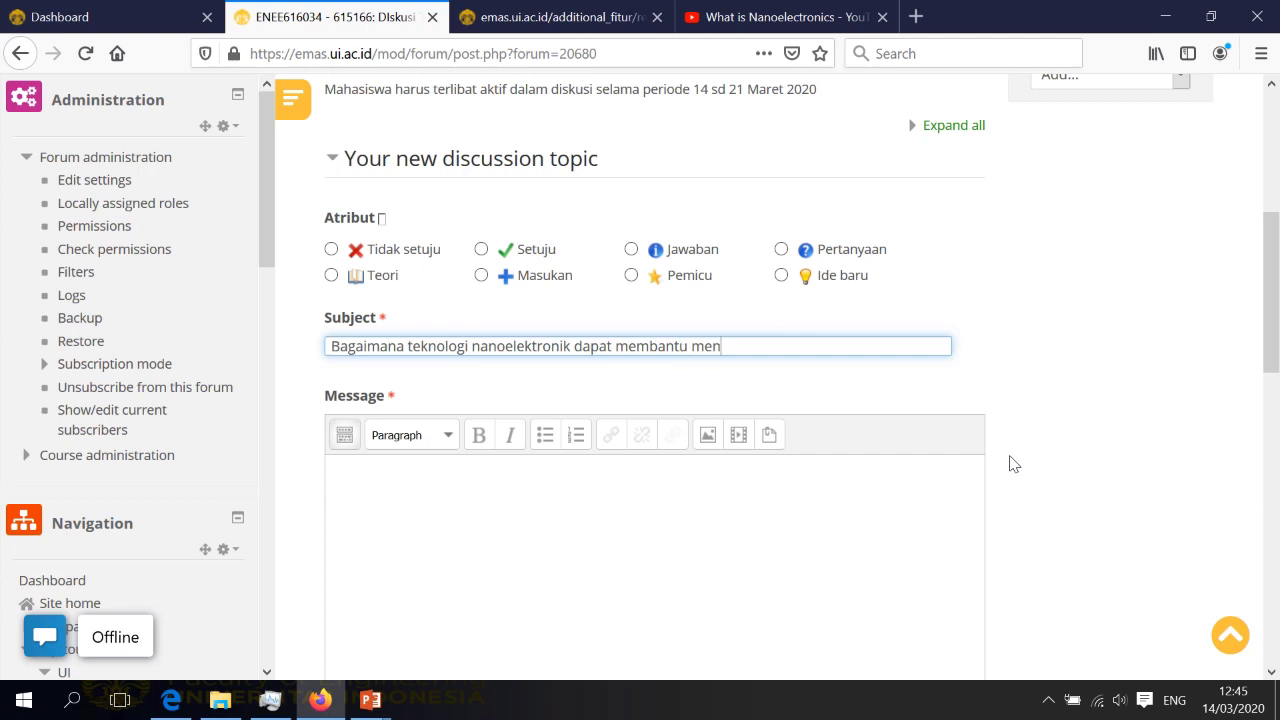
pyautogui.write('cegah penyebaran v')
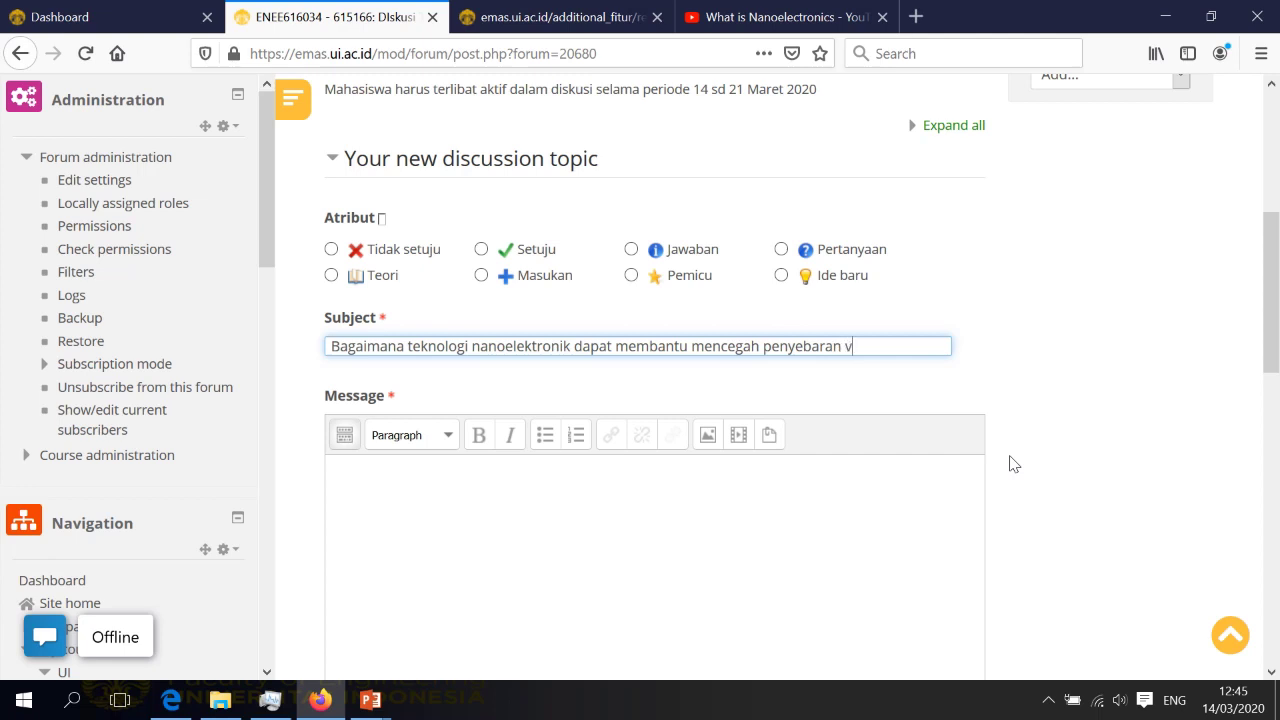
pyautogui.write('irus corona')
# Write the message 'silahkan ditanggapi'
pyautogui.click(957, 523)
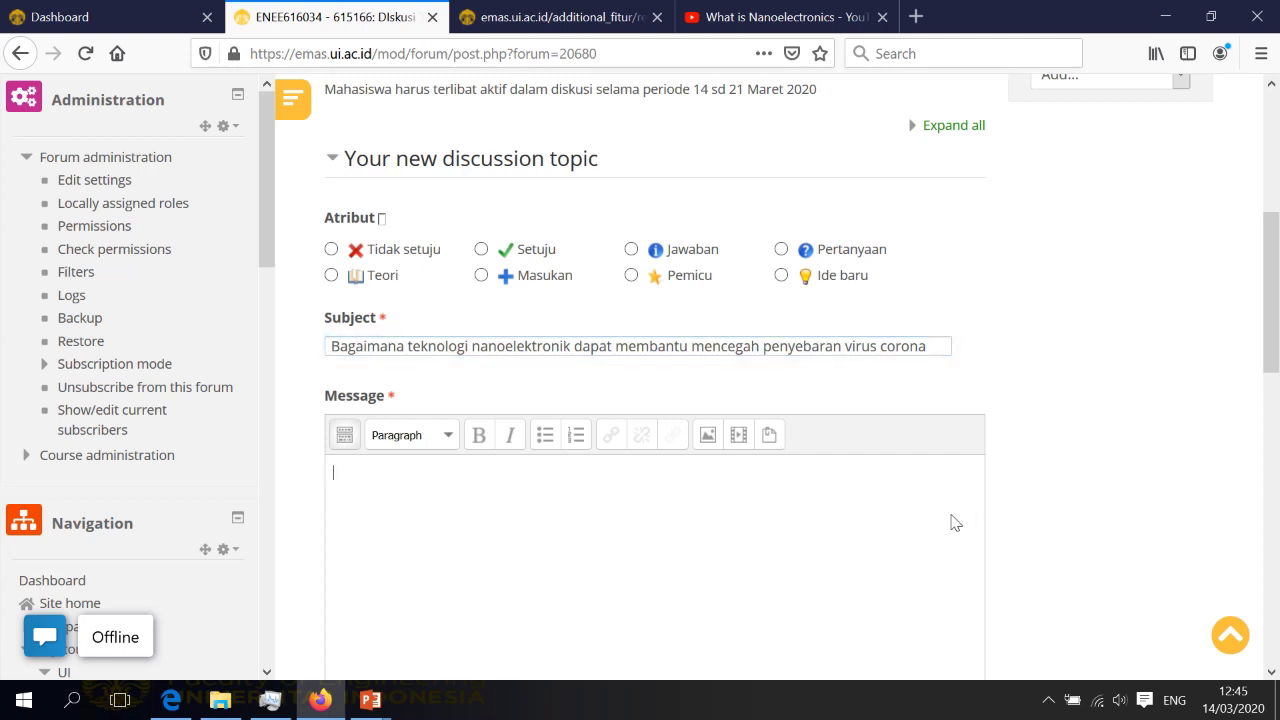
pyautogui.scroll(-2, 930, 523)
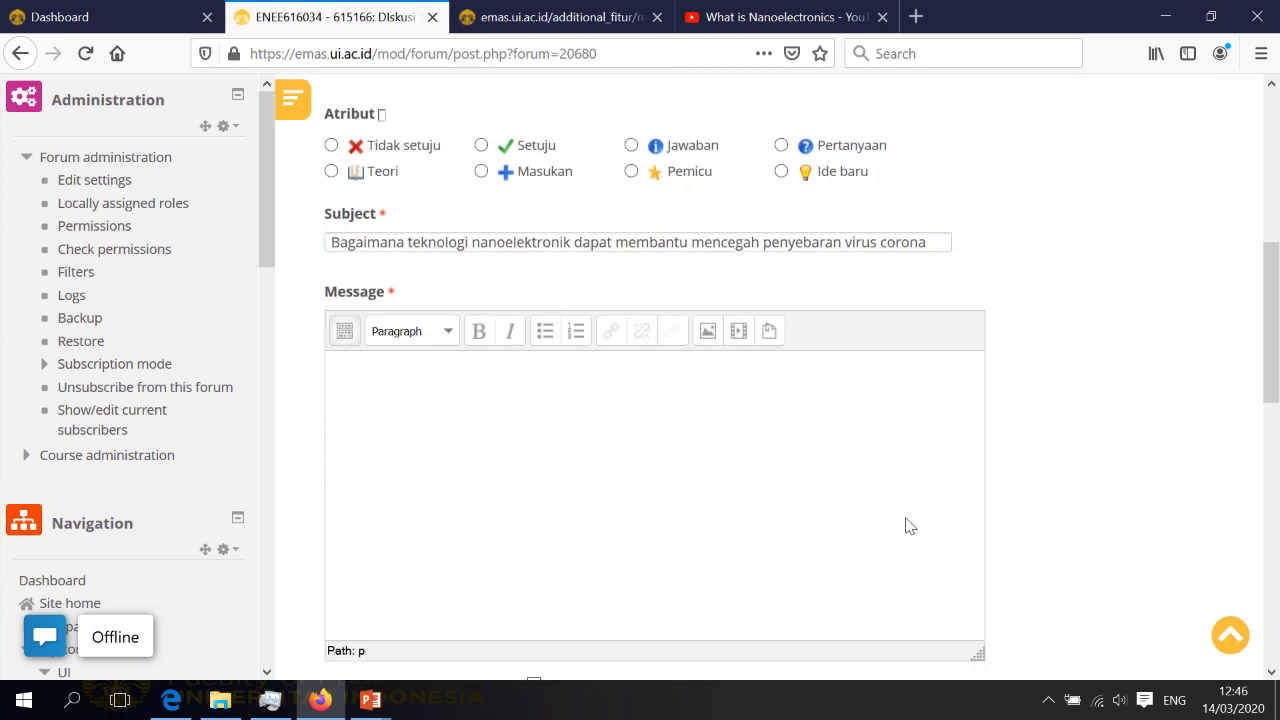
pyautogui.write('silahkan ditanggapi')
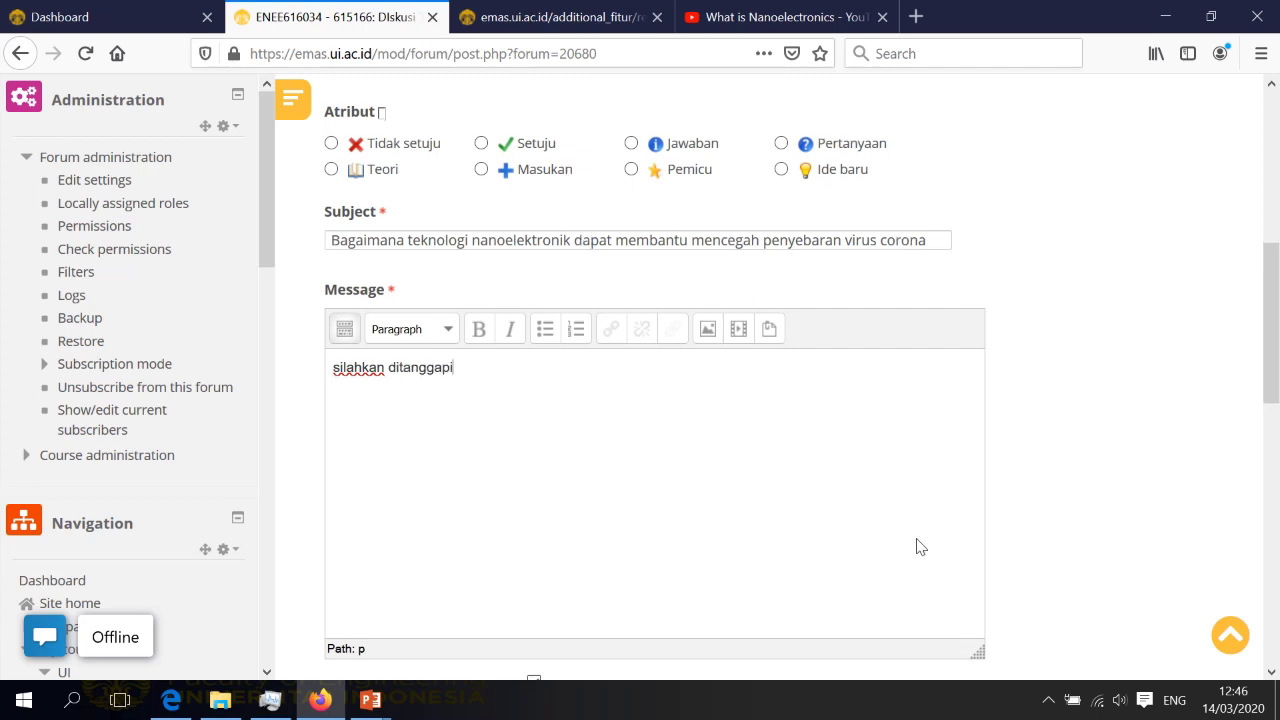
pyautogui.scroll(-6, 917, 546)
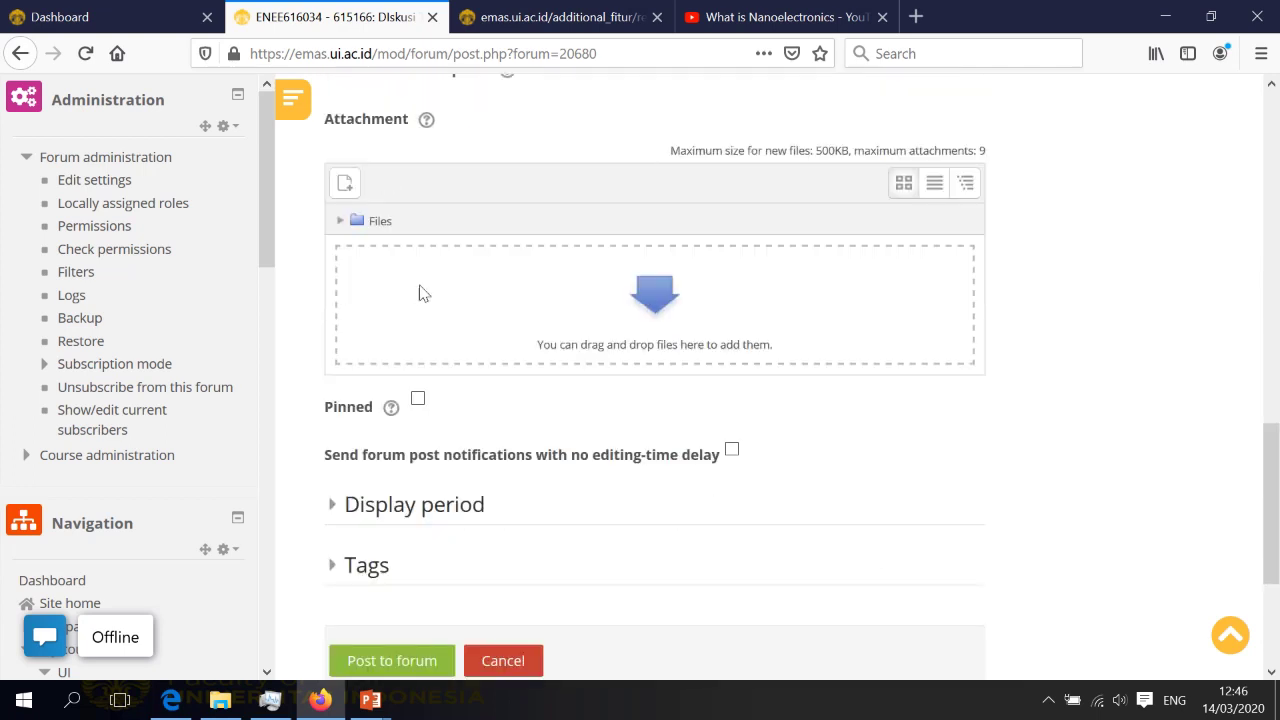
pyautogui.scroll(-1, 470, 490)
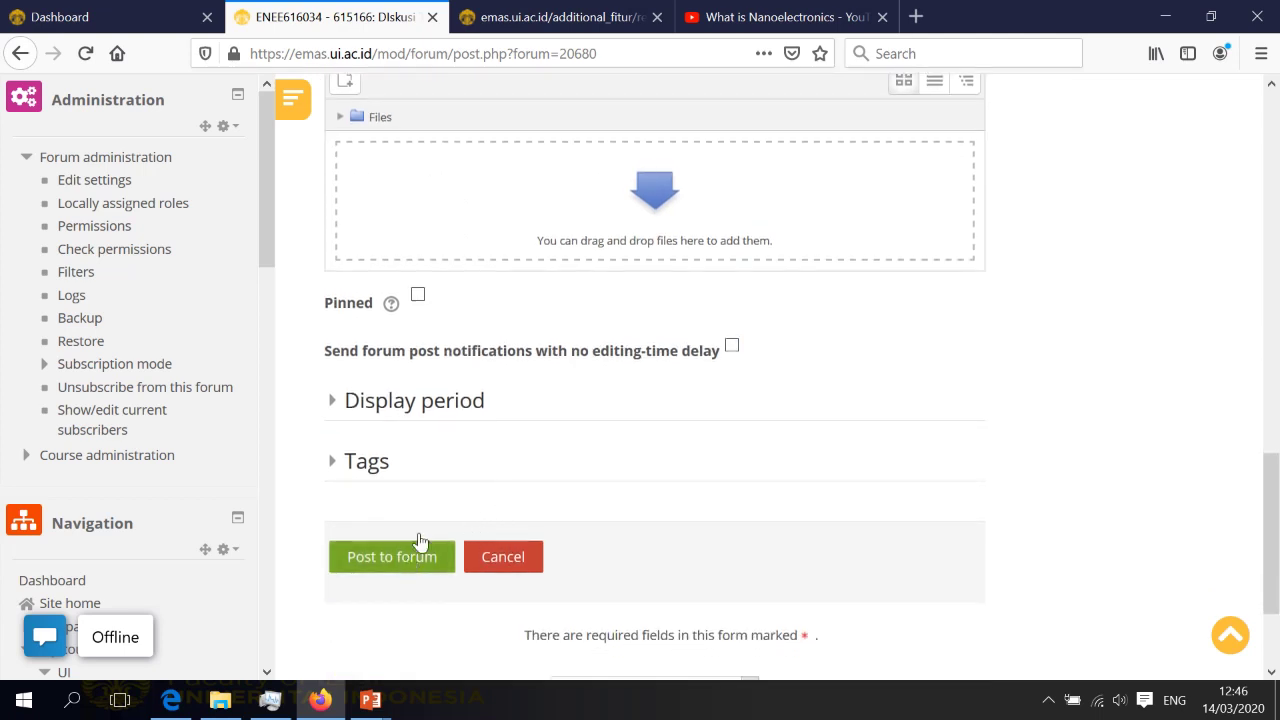
# Post the topic and review the forum list showing the nanoelektronik discussion with 0 replies
pyautogui.click(389, 567)
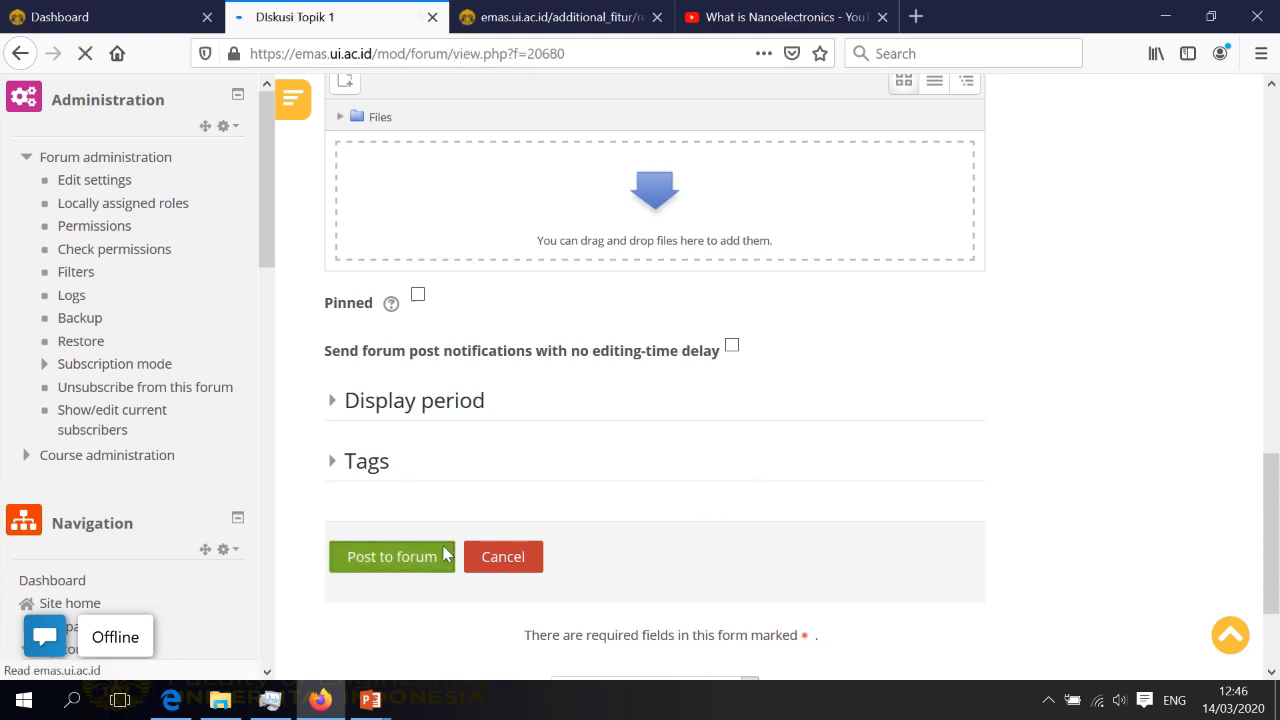
pyautogui.scroll(-3, 833, 474)
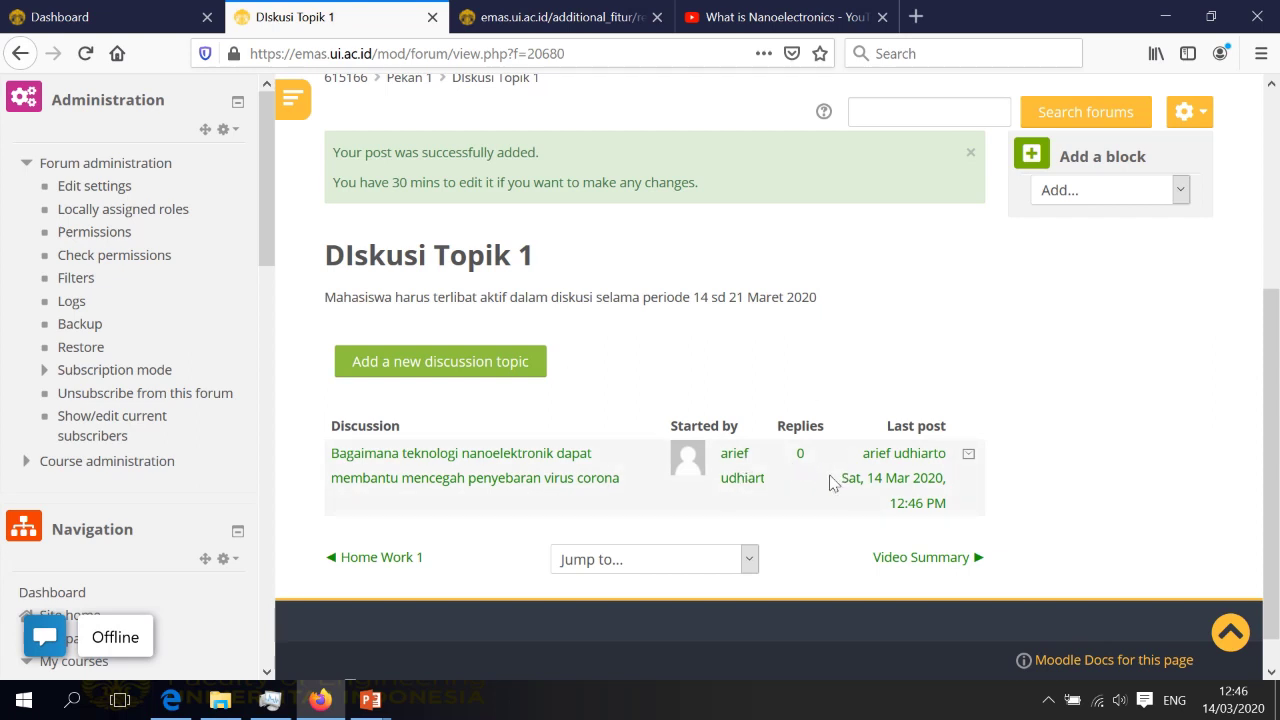
pyautogui.scroll(-1, 907, 525)
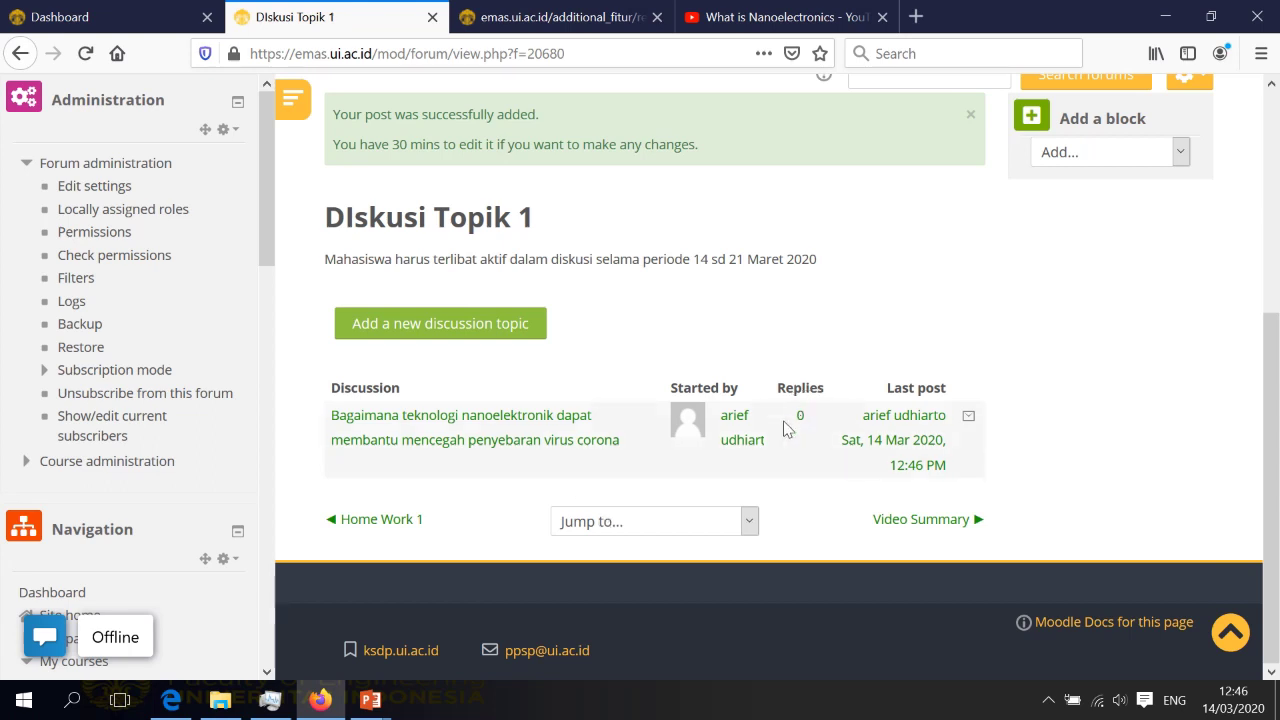
pyautogui.scroll(3, 805, 420)
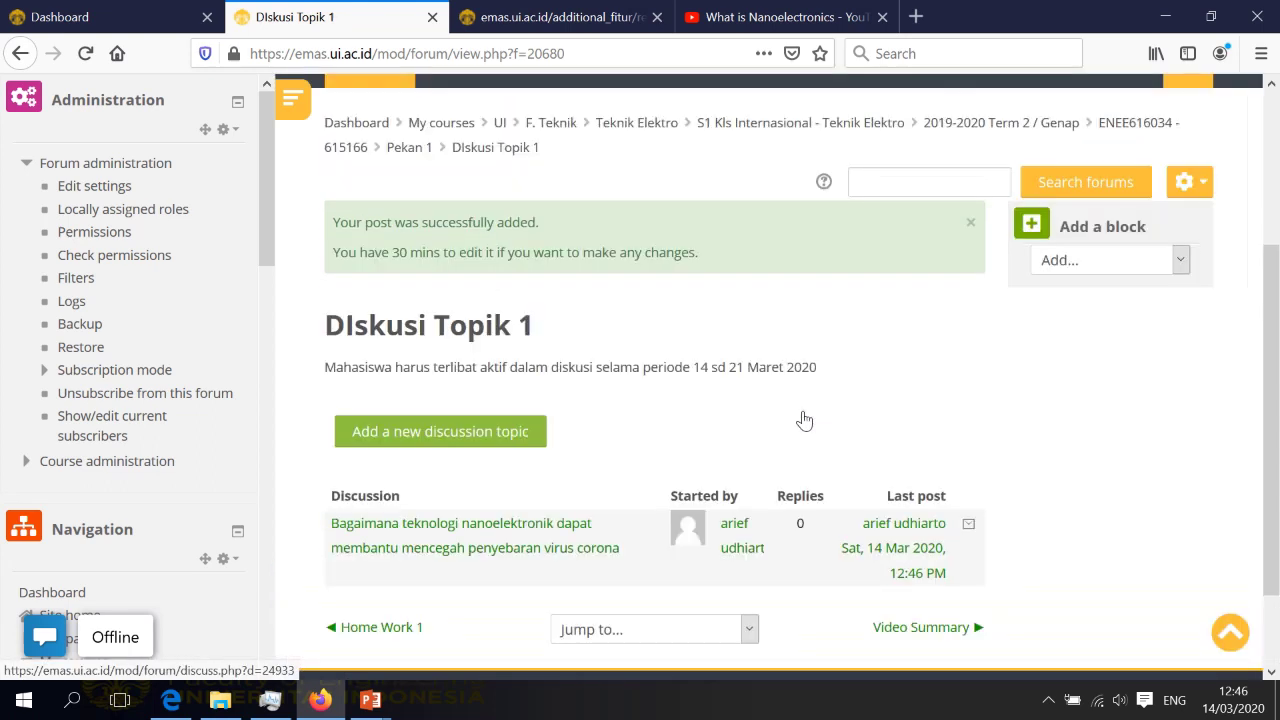
pyautogui.scroll(3, 805, 420)
pyautogui.scroll(-3, 805, 420)
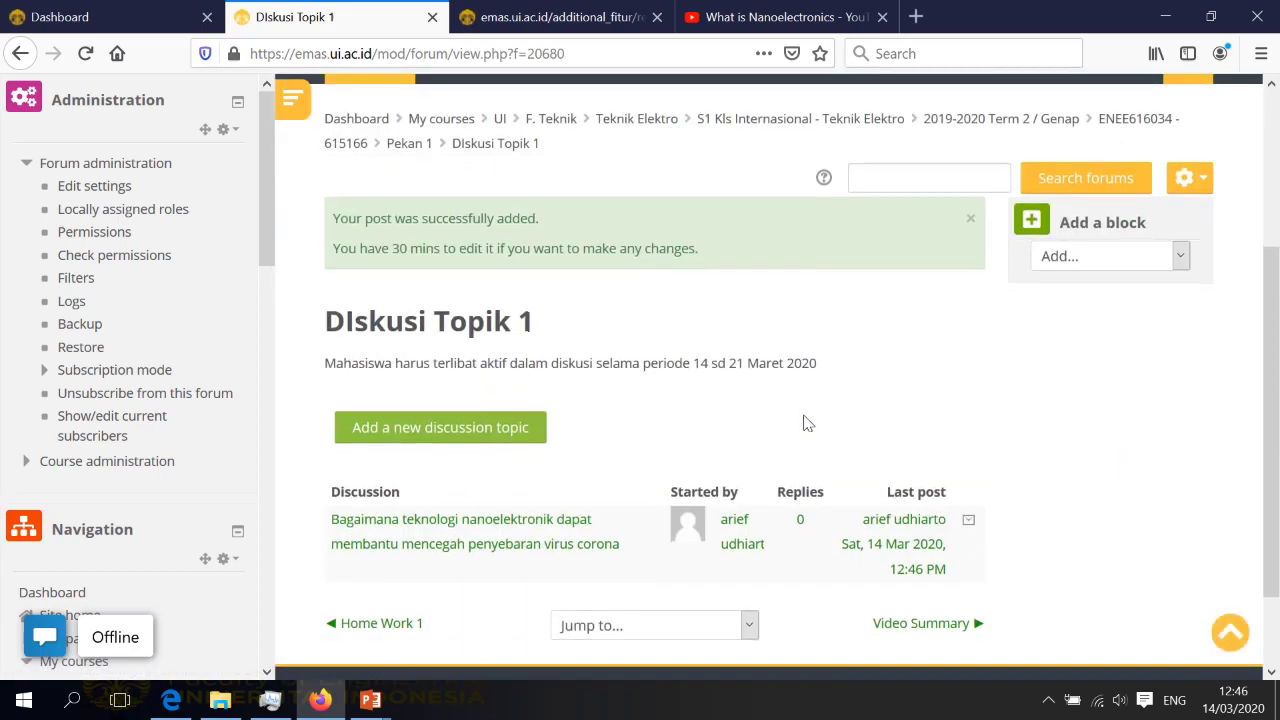